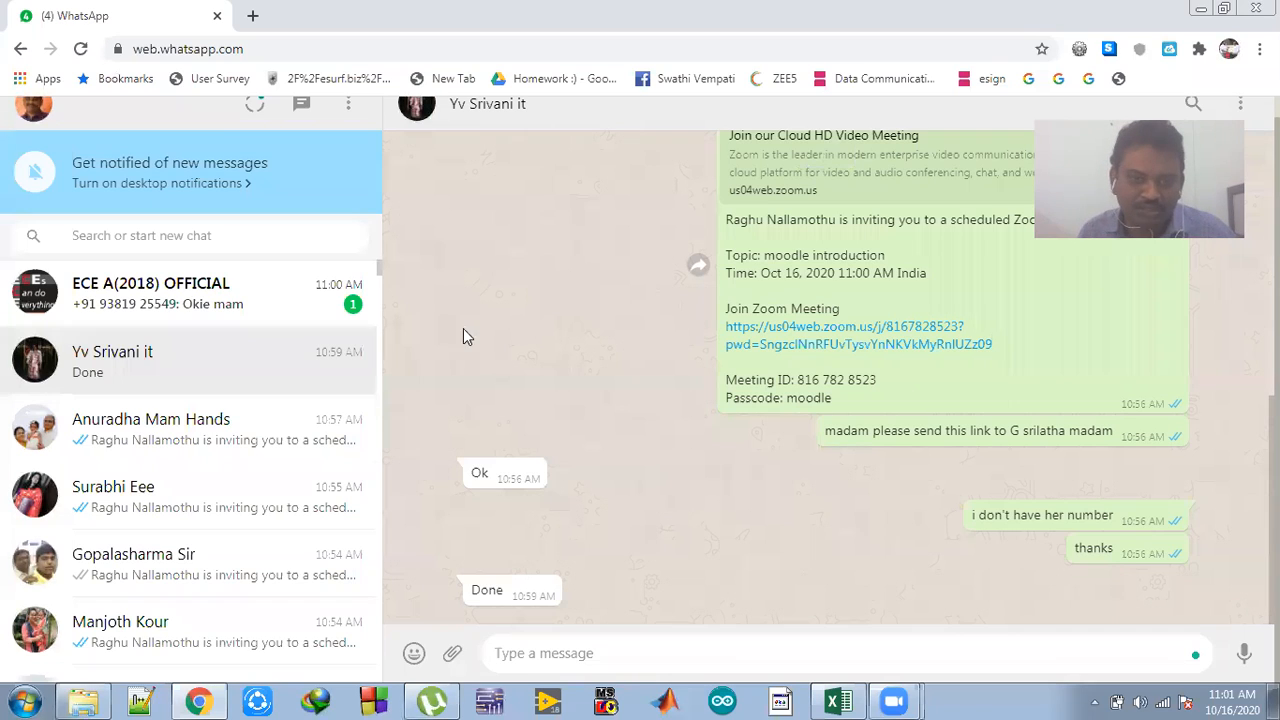
# - Open a new browser tab beside the WhatsApp Web chat
pyautogui.click(242, 30)
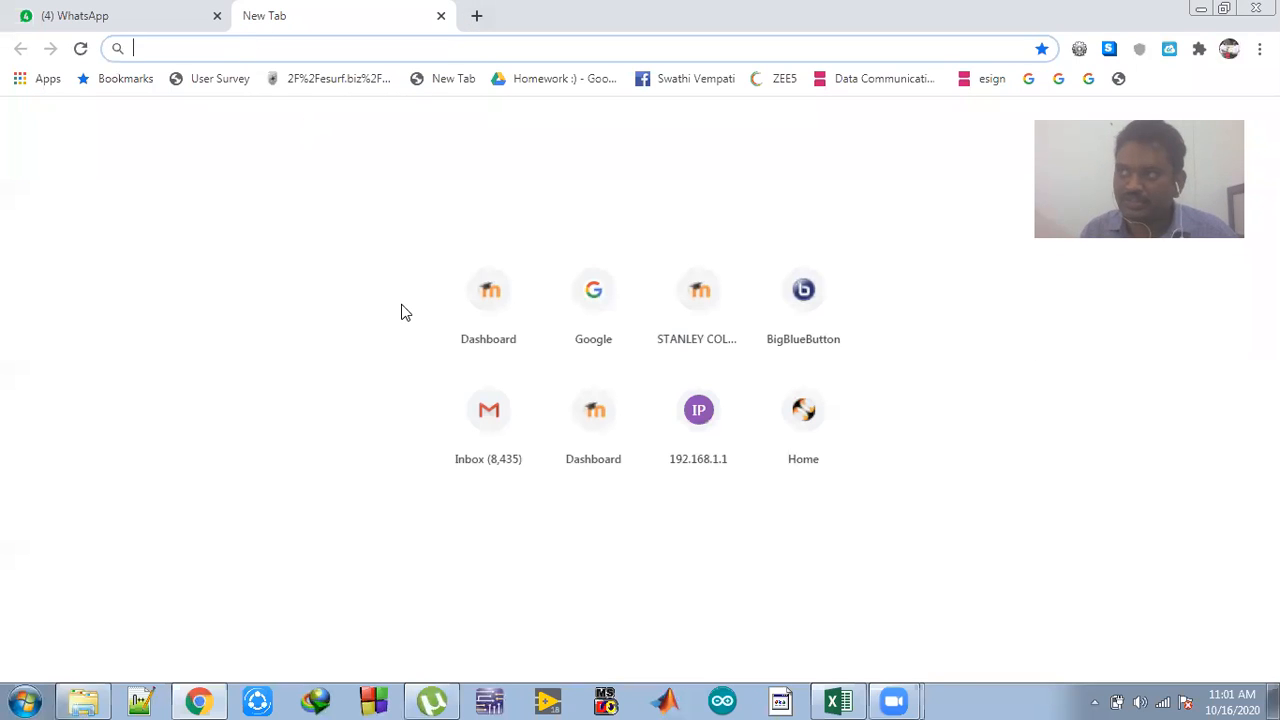
# - Load the Stanley LMS site at stanleylms.swecha.org in the new tab
pyautogui.click(596, 301)
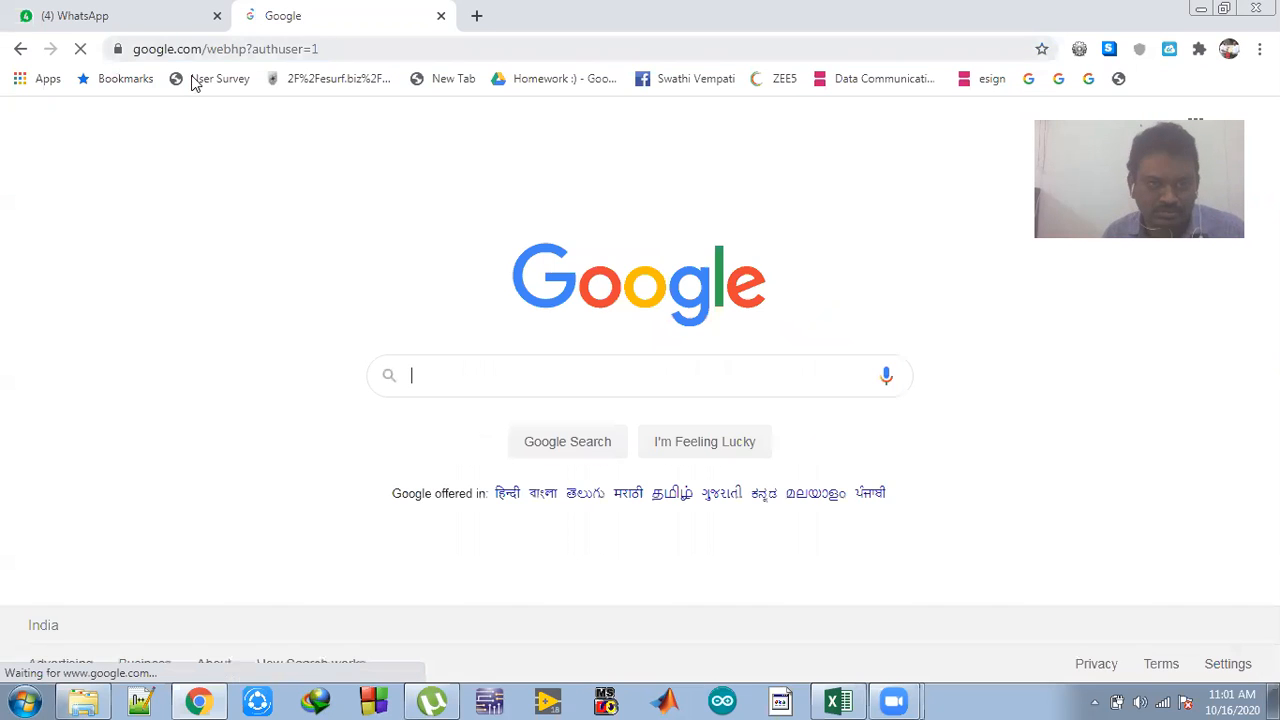
pyautogui.click(363, 49)
pyautogui.write('stanley')
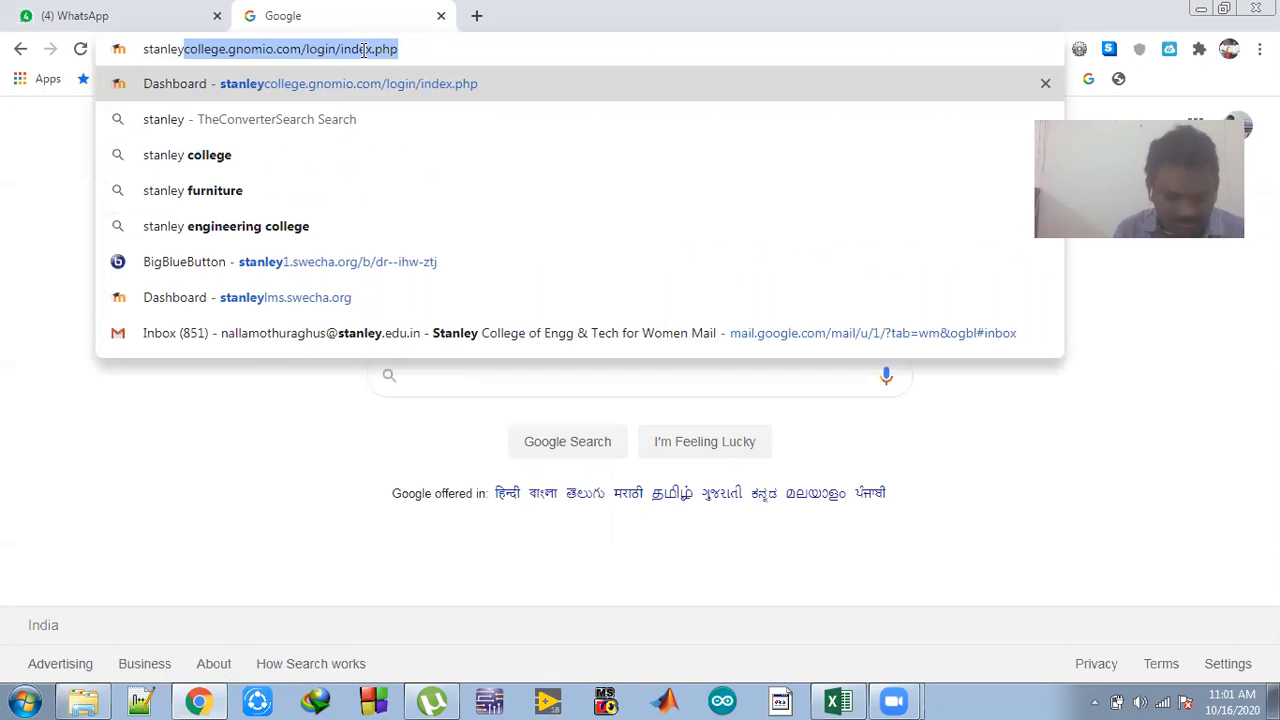
pyautogui.write('l')
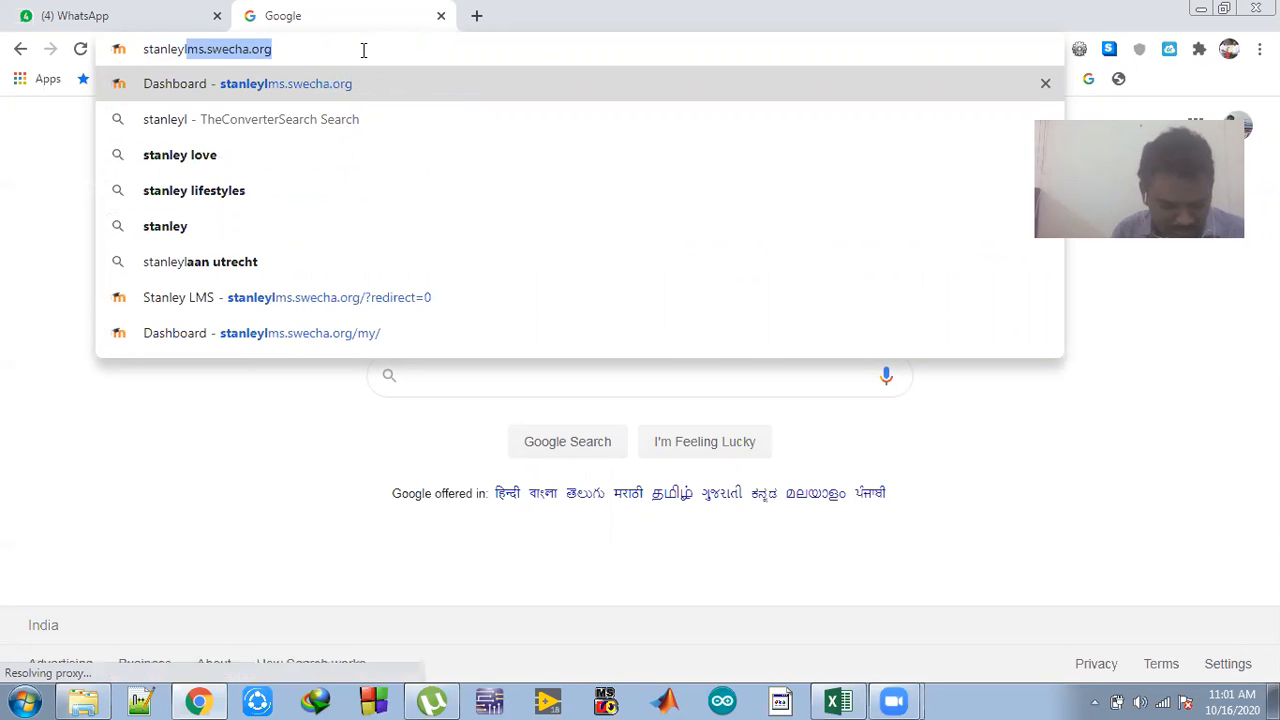
pyautogui.write('ms')
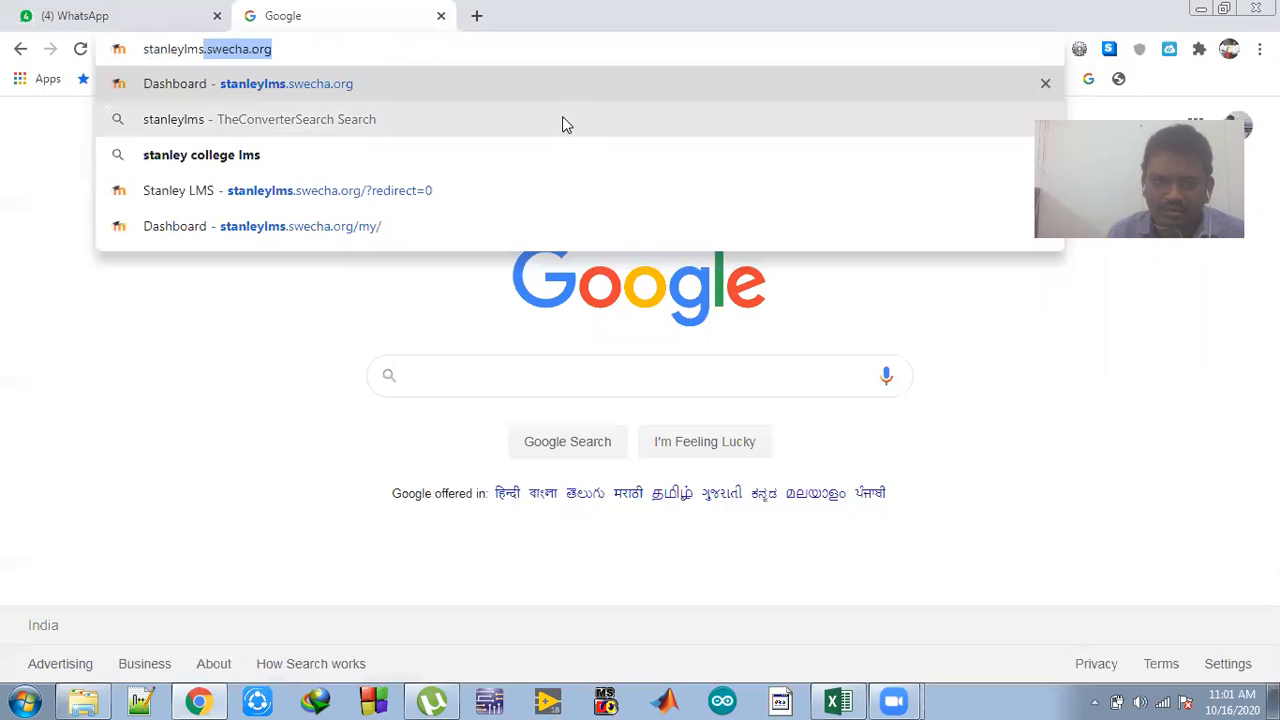
pyautogui.click(355, 40)
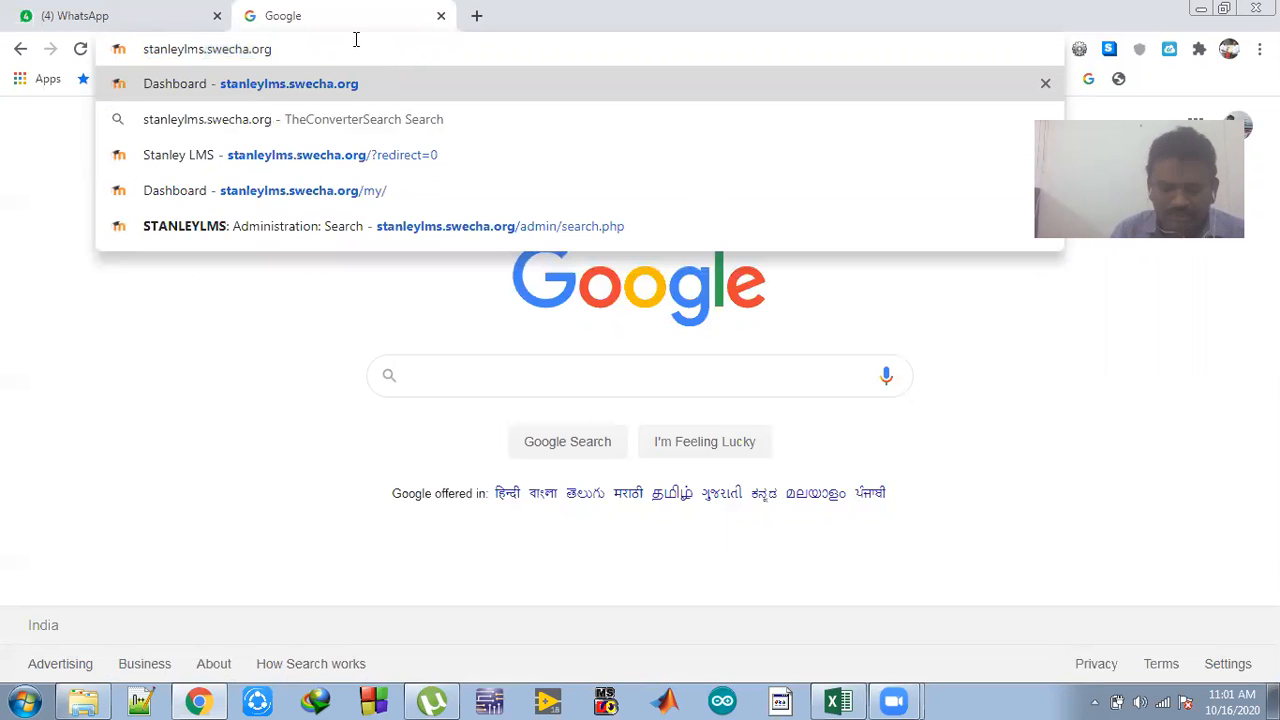
pyautogui.press('Return')
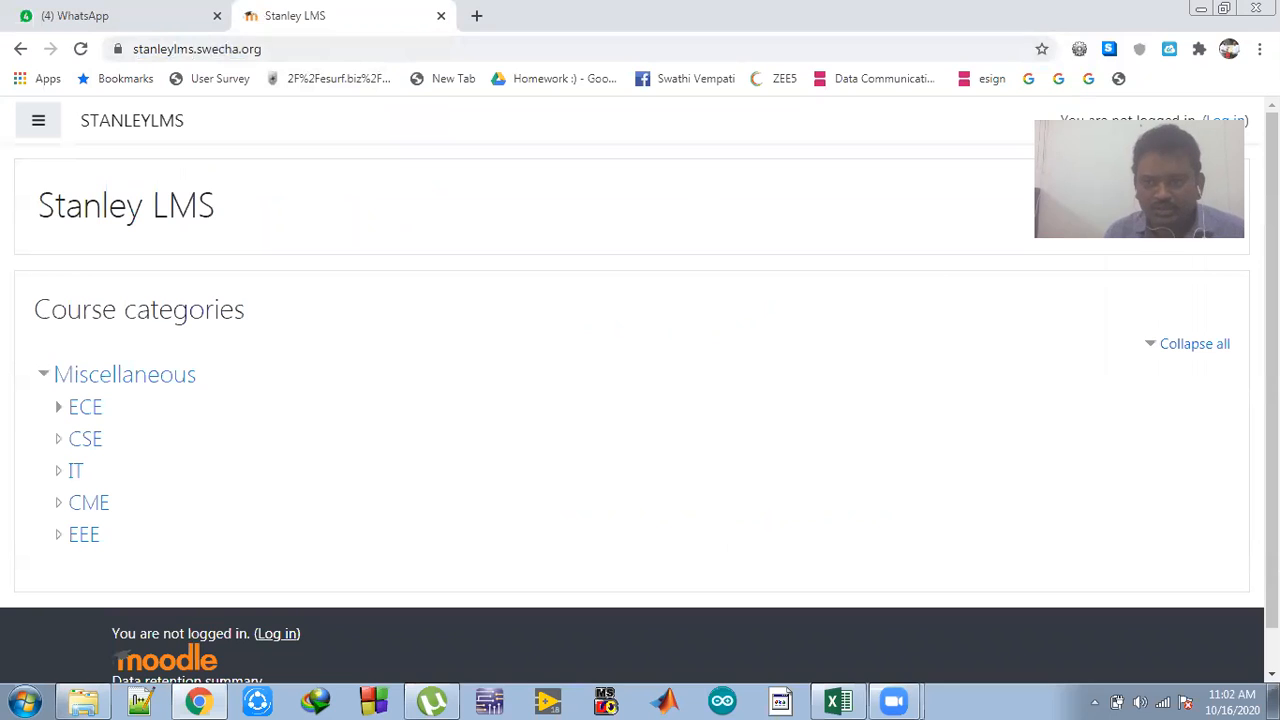
# - Go to the Stanley LMS login page, use the saved credentials and tick Remember username
pyautogui.scroll(-1, 163, 194)
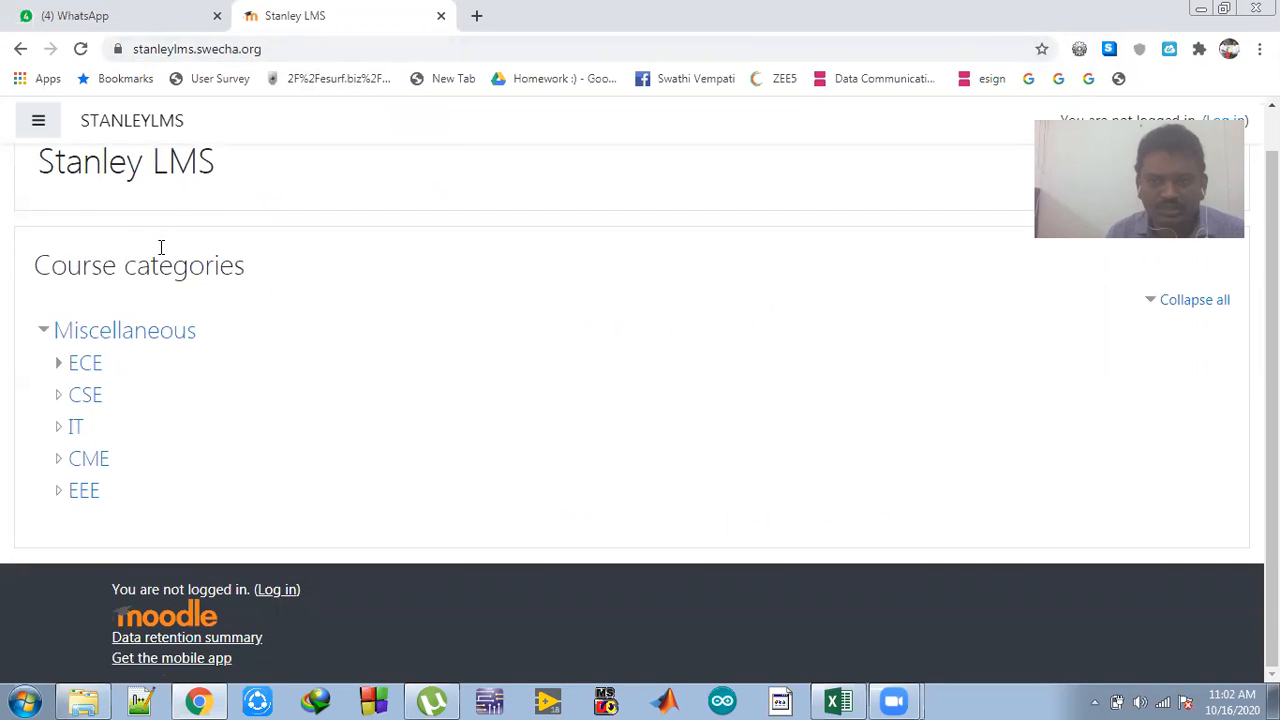
pyautogui.scroll(1, 160, 247)
pyautogui.scroll(-1, 1005, 112)
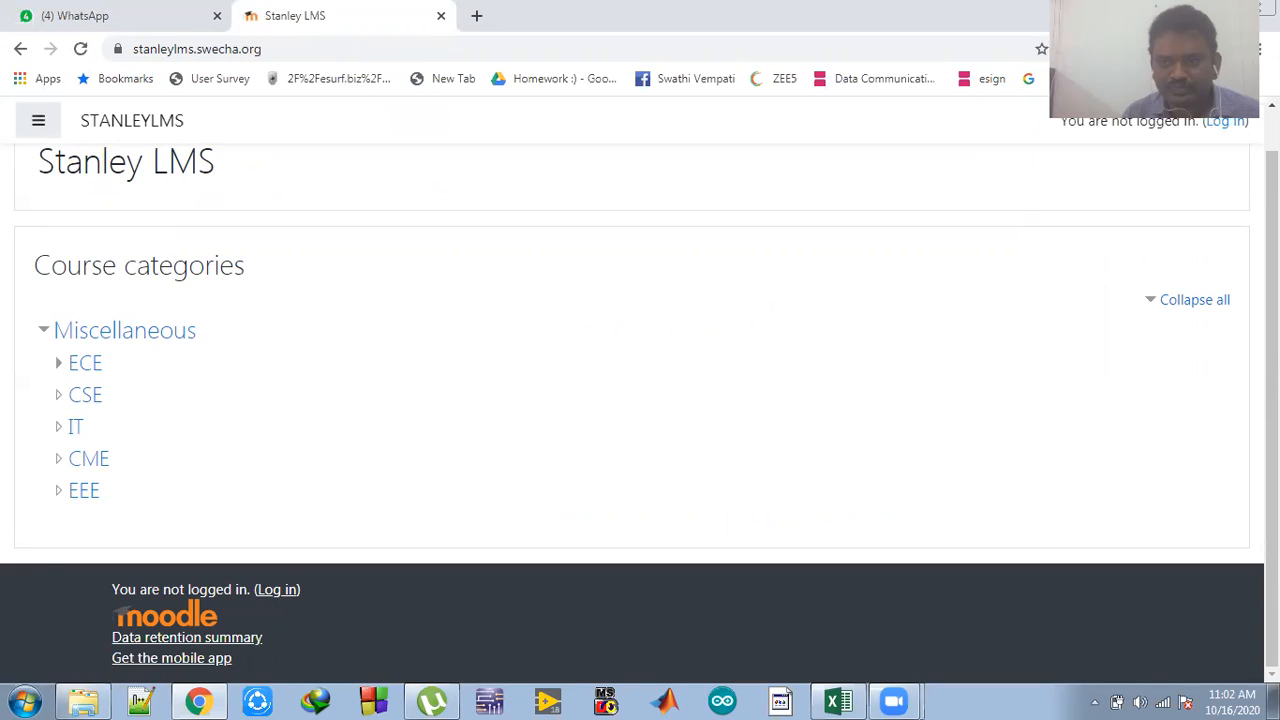
pyautogui.click(1225, 121)
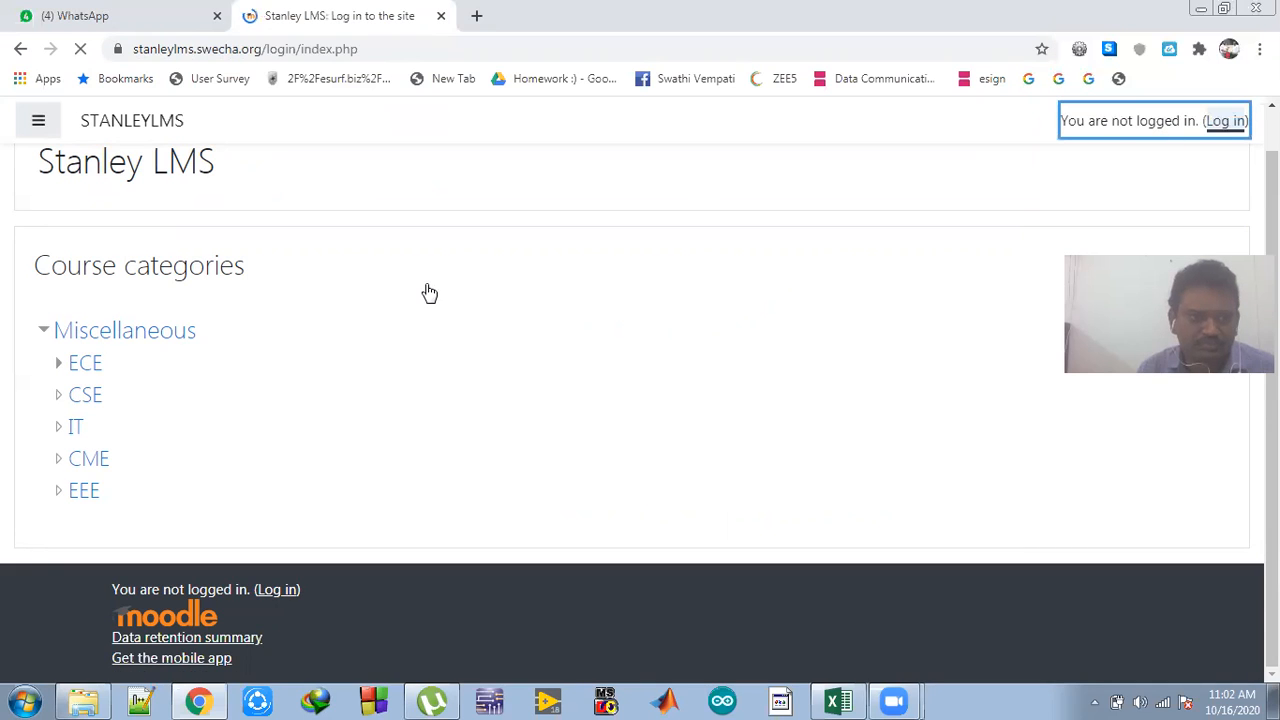
pyautogui.click(486, 274)
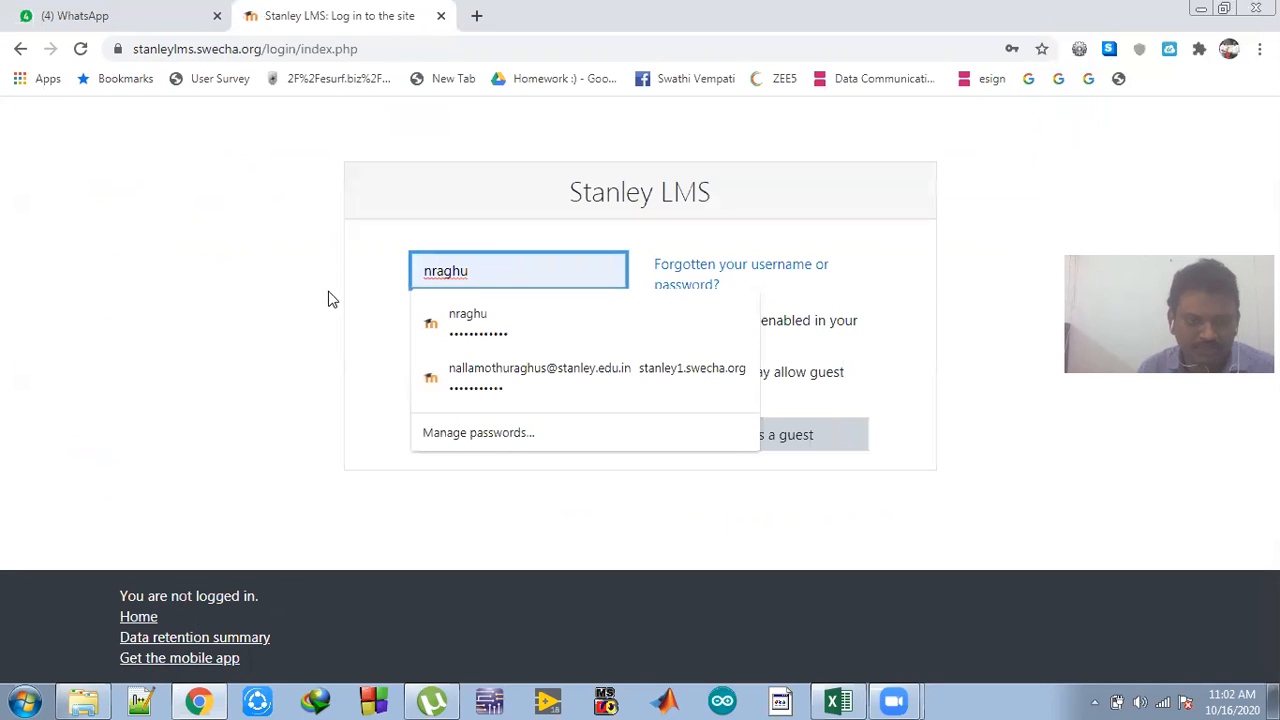
pyautogui.click(240, 250)
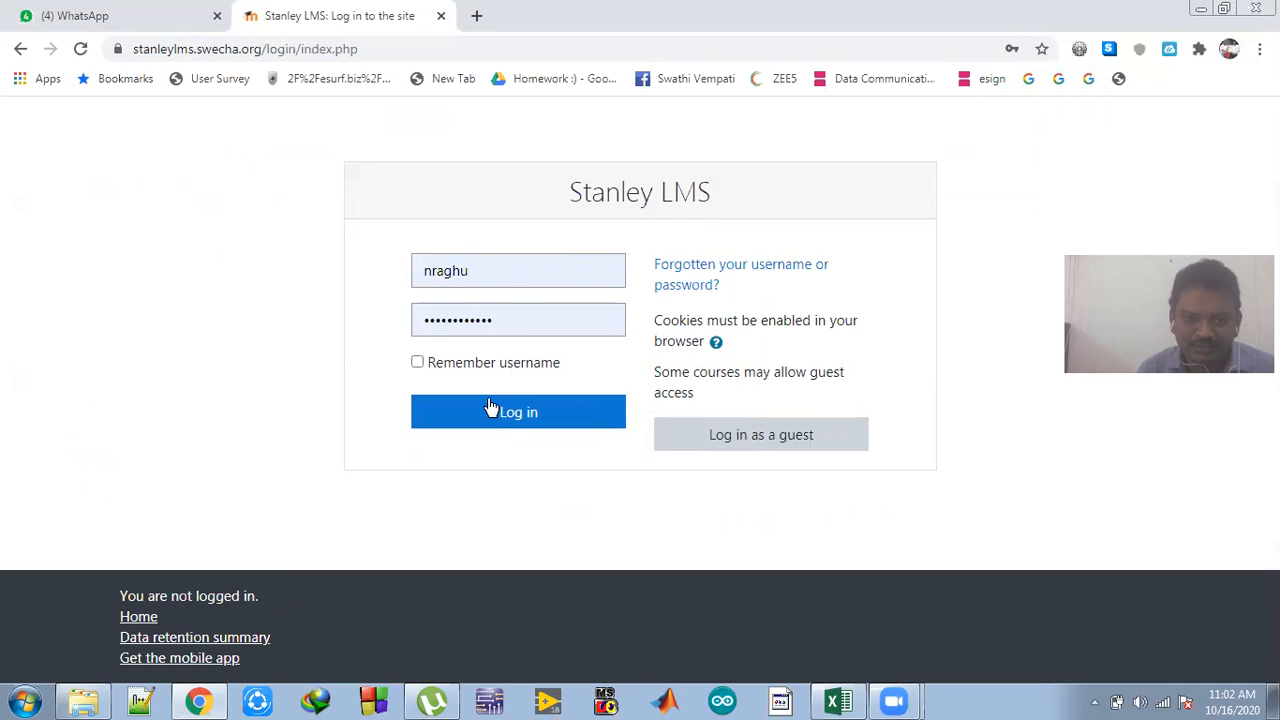
pyautogui.click(418, 362)
# - Sign in and review the Dashboard's two EMBEDDED SYSTEMS VII SEM course cards
pyautogui.click(517, 418)
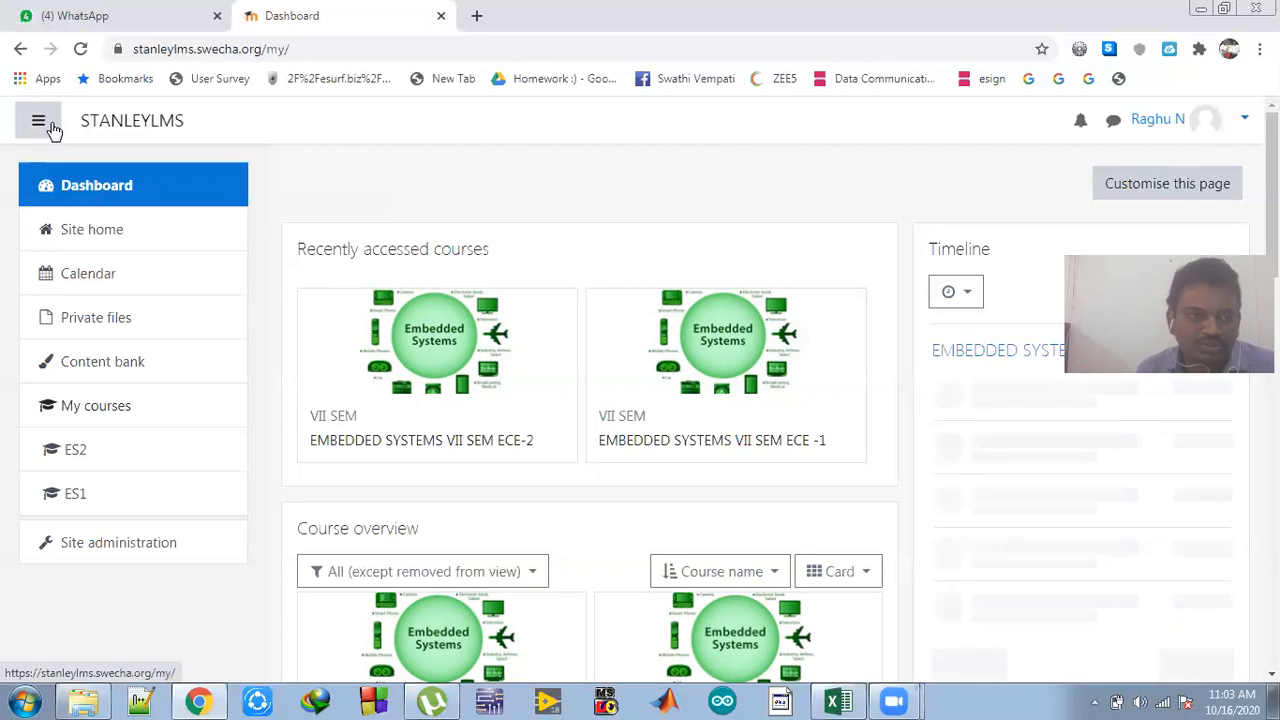
pyautogui.click(127, 190)
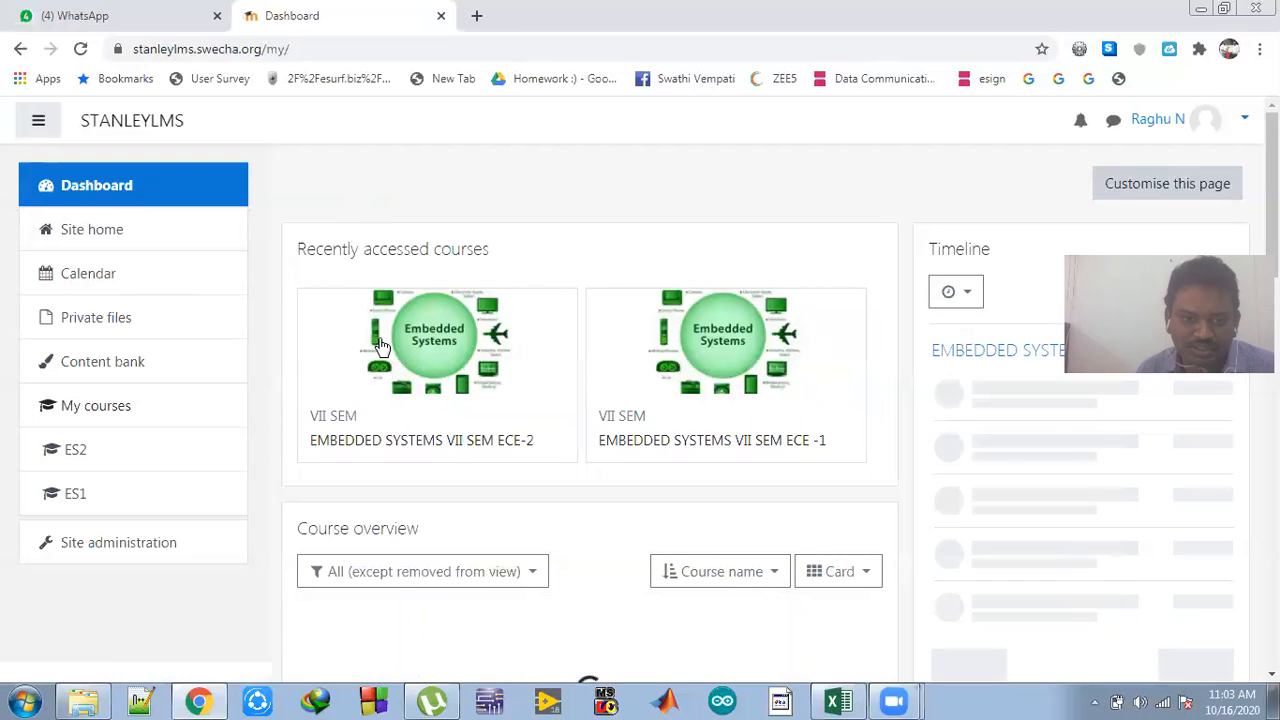
pyautogui.scroll(-3, 580, 195)
pyautogui.scroll(-3, 730, 310)
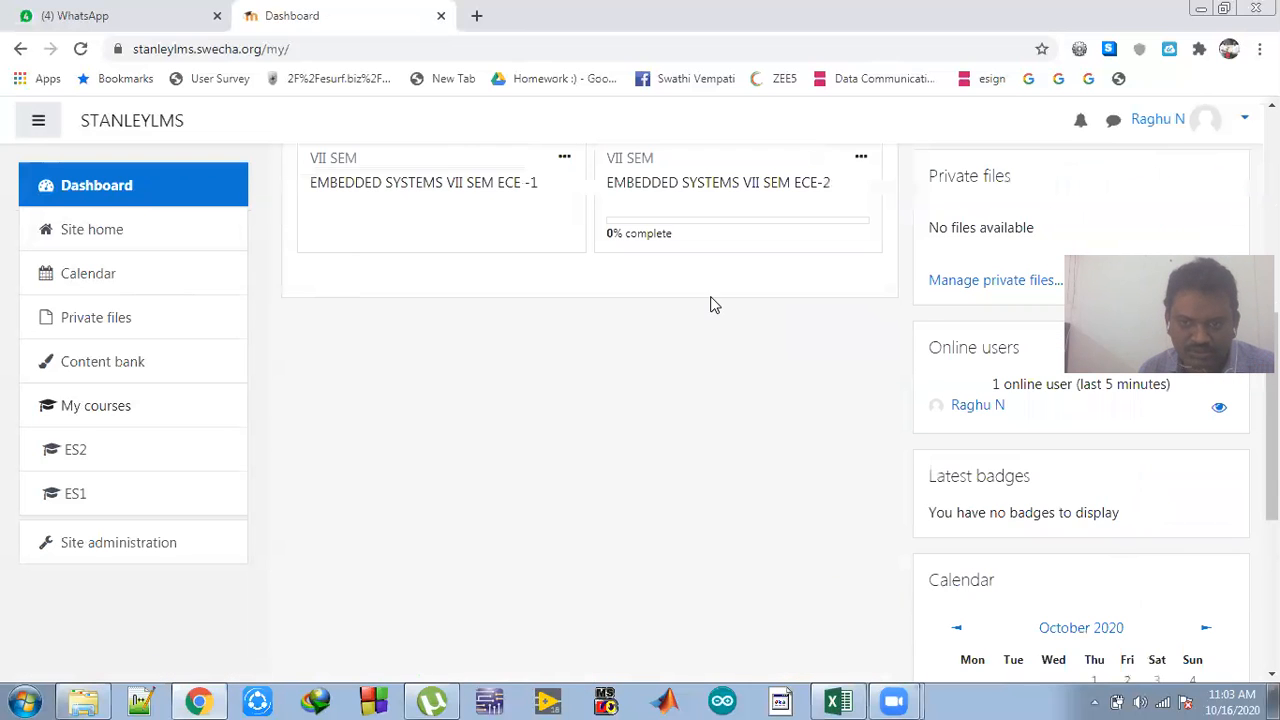
pyautogui.scroll(-1, 1089, 214)
pyautogui.scroll(2, 971, 294)
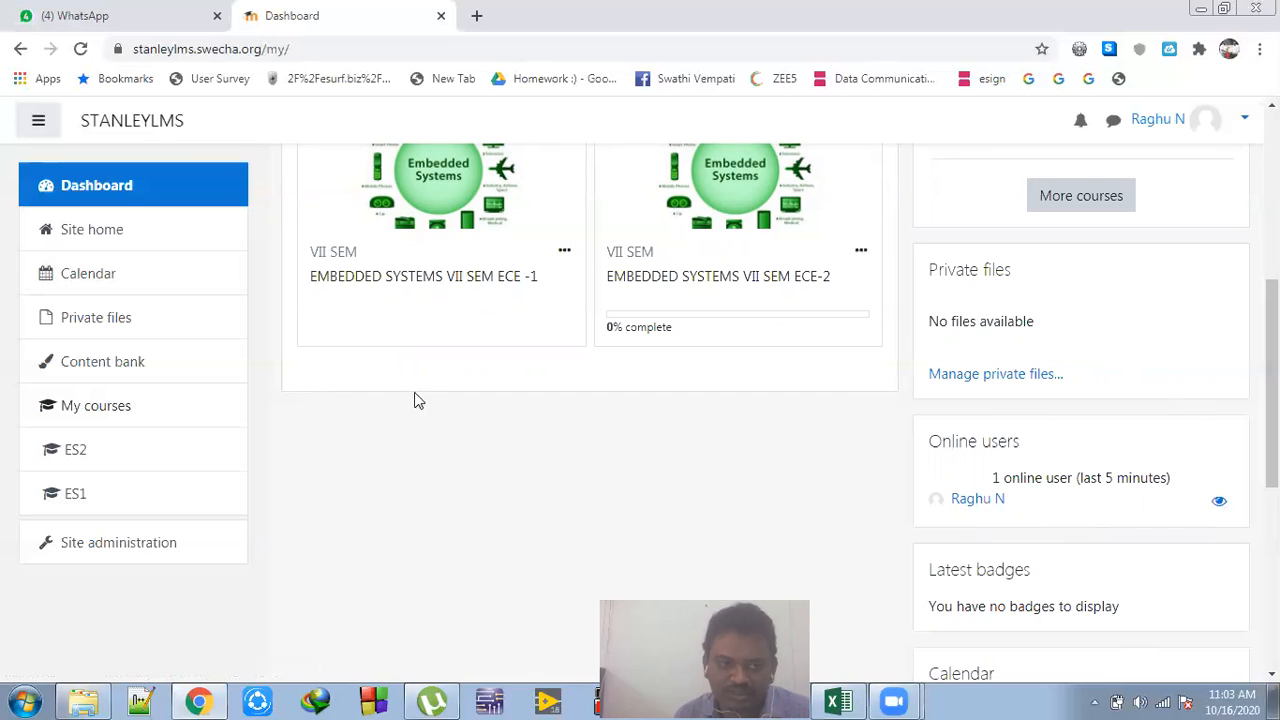
# - Go to Site home and look over its Miscellaneous, ECE, CSE, IT, CME and EEE categories
pyautogui.click(100, 231)
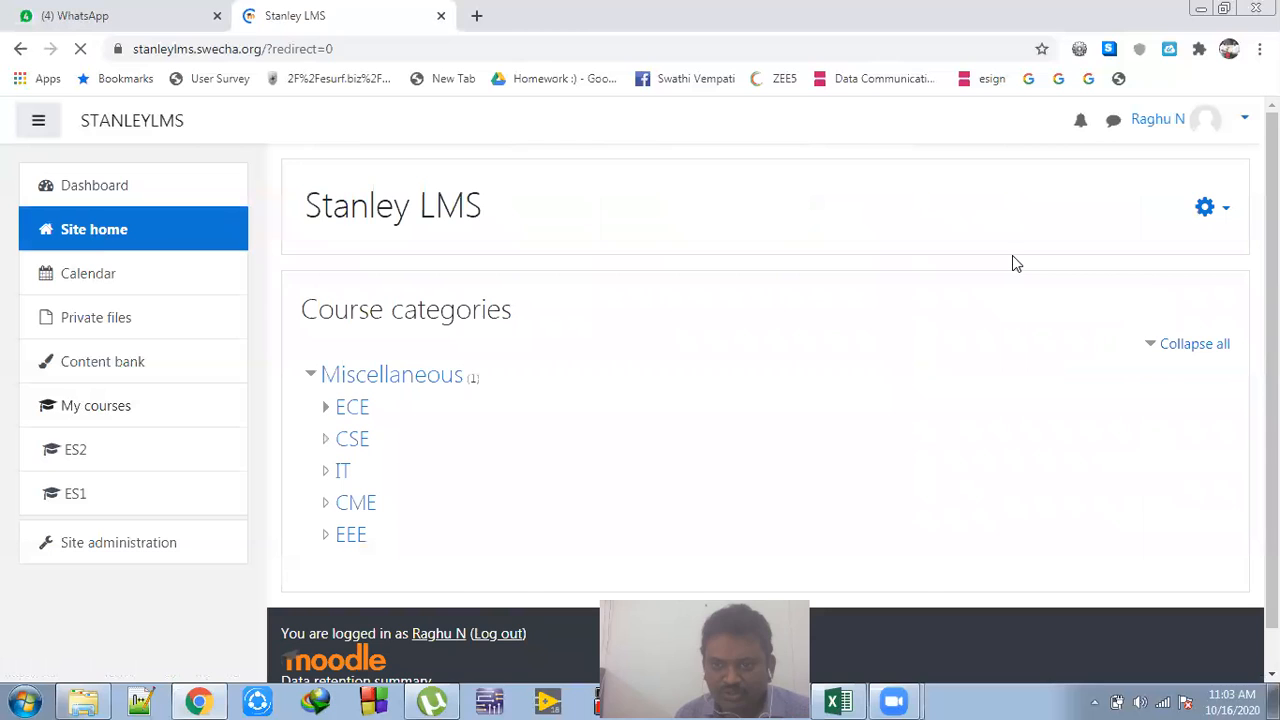
pyautogui.scroll(-1, 503, 408)
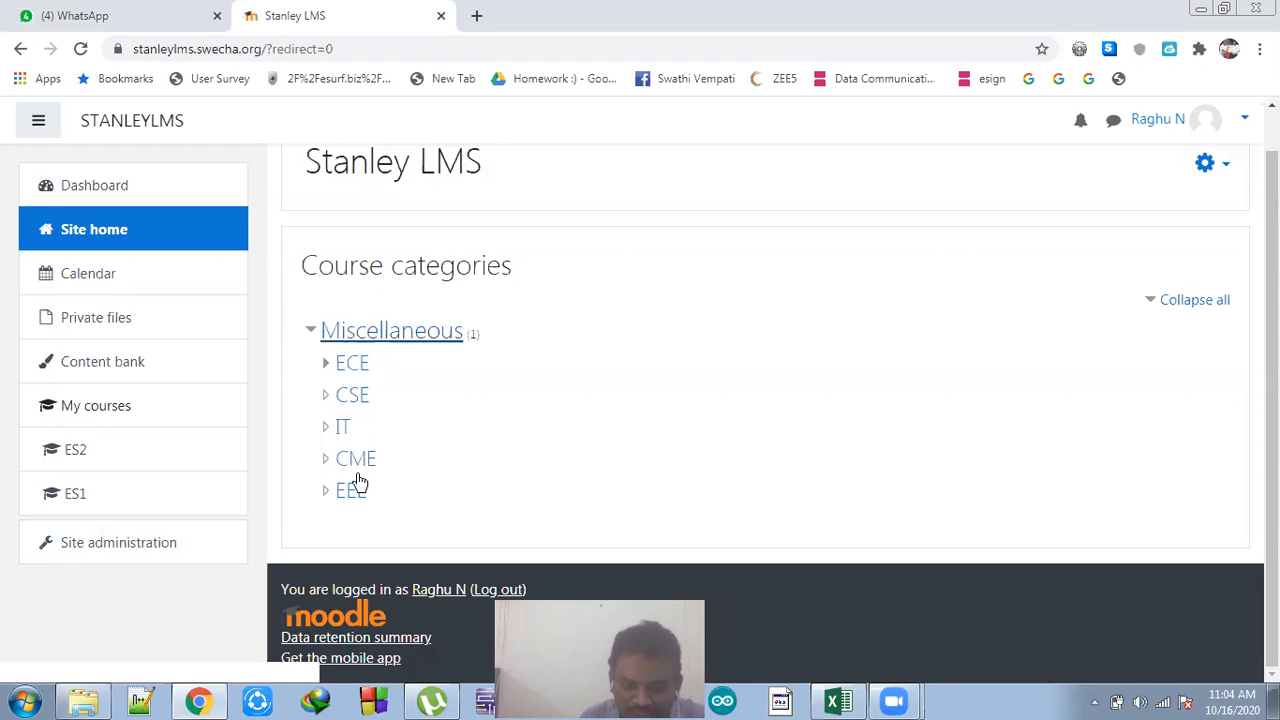
# - Browse the ECE category and its VII SEM subcategory
pyautogui.click(352, 366)
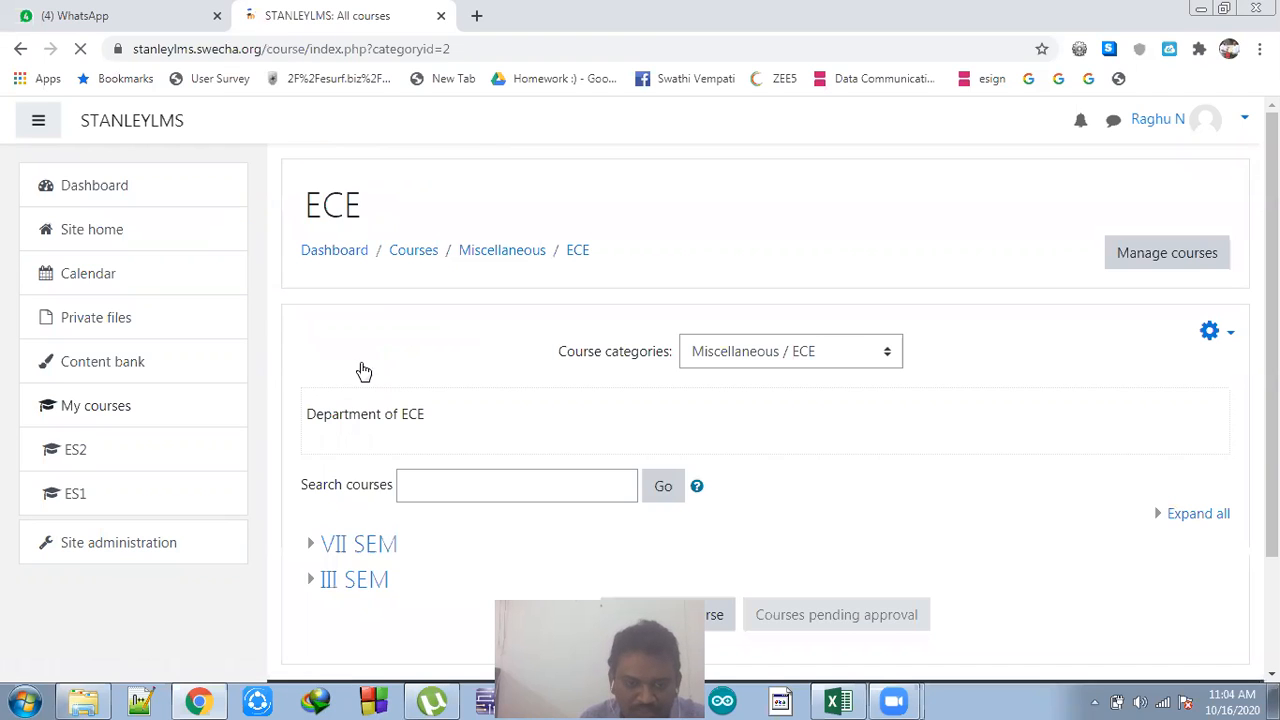
pyautogui.scroll(-2, 377, 490)
pyautogui.click(362, 400)
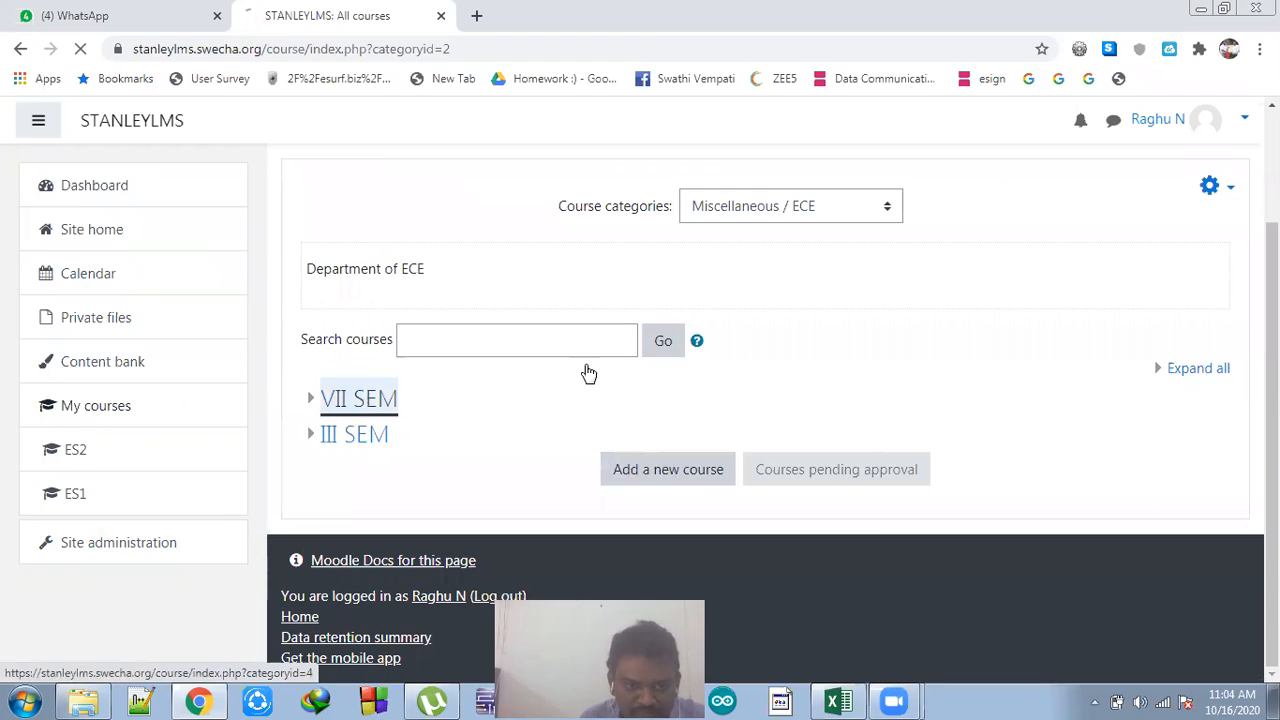
pyautogui.scroll(-3, 333, 372)
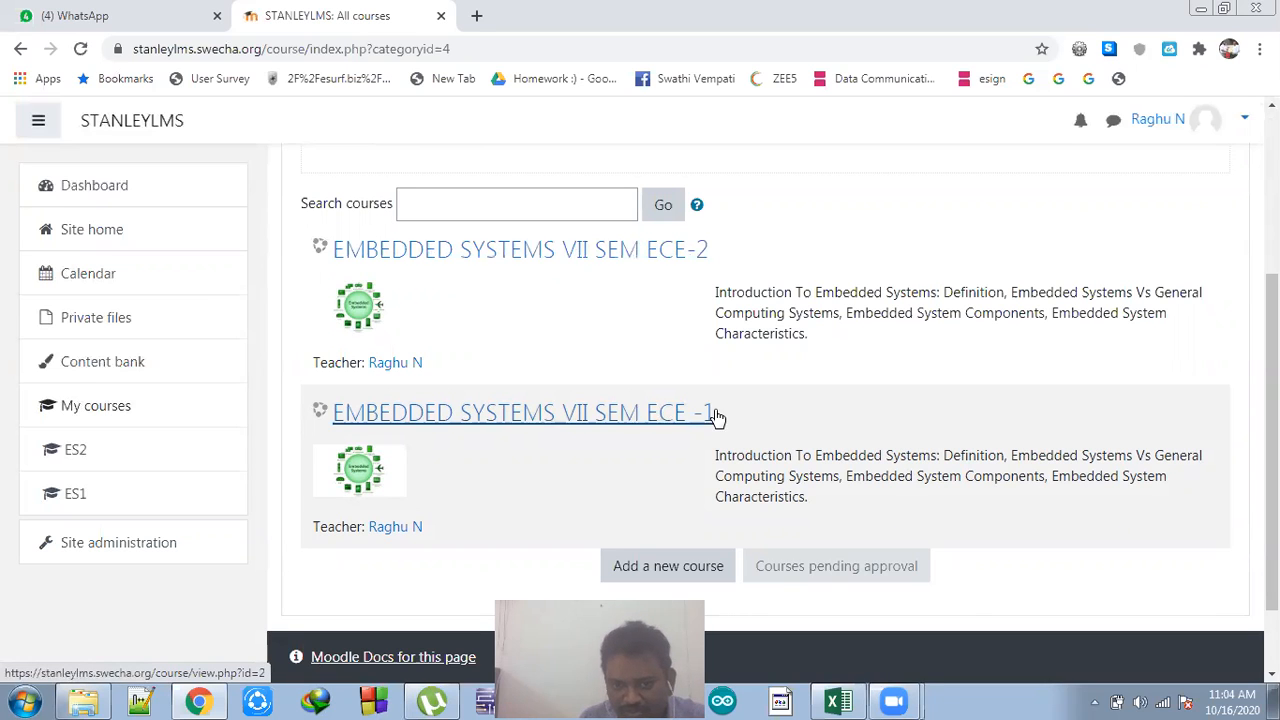
pyautogui.scroll(-1, 480, 360)
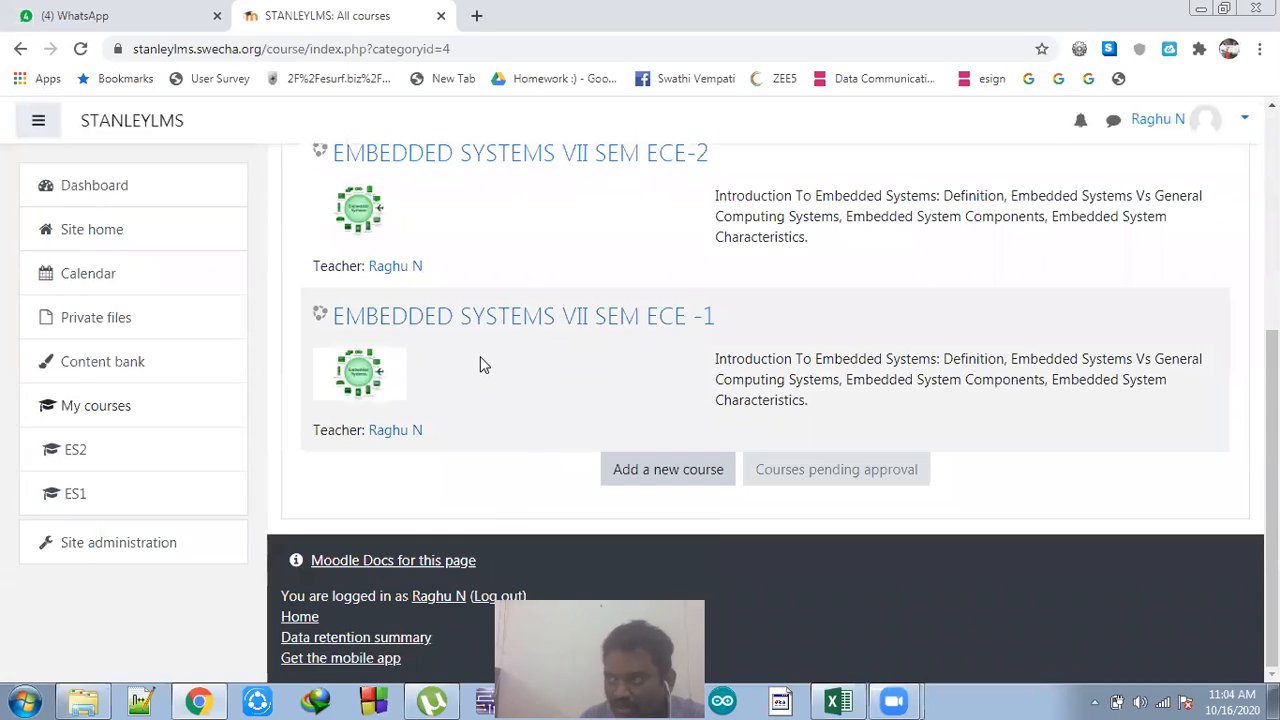
pyautogui.scroll(2, 480, 358)
pyautogui.scroll(2, 470, 376)
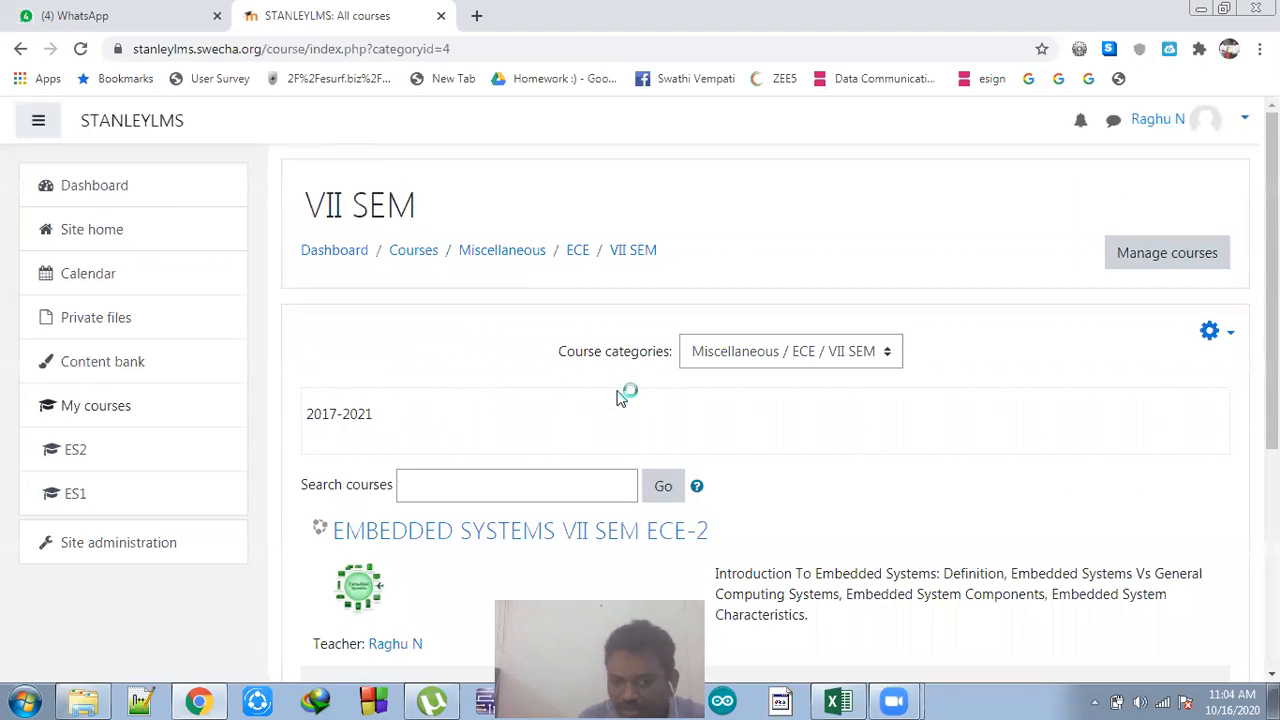
# - Return to the Miscellaneous category, then go to Site administration
pyautogui.click(508, 256)
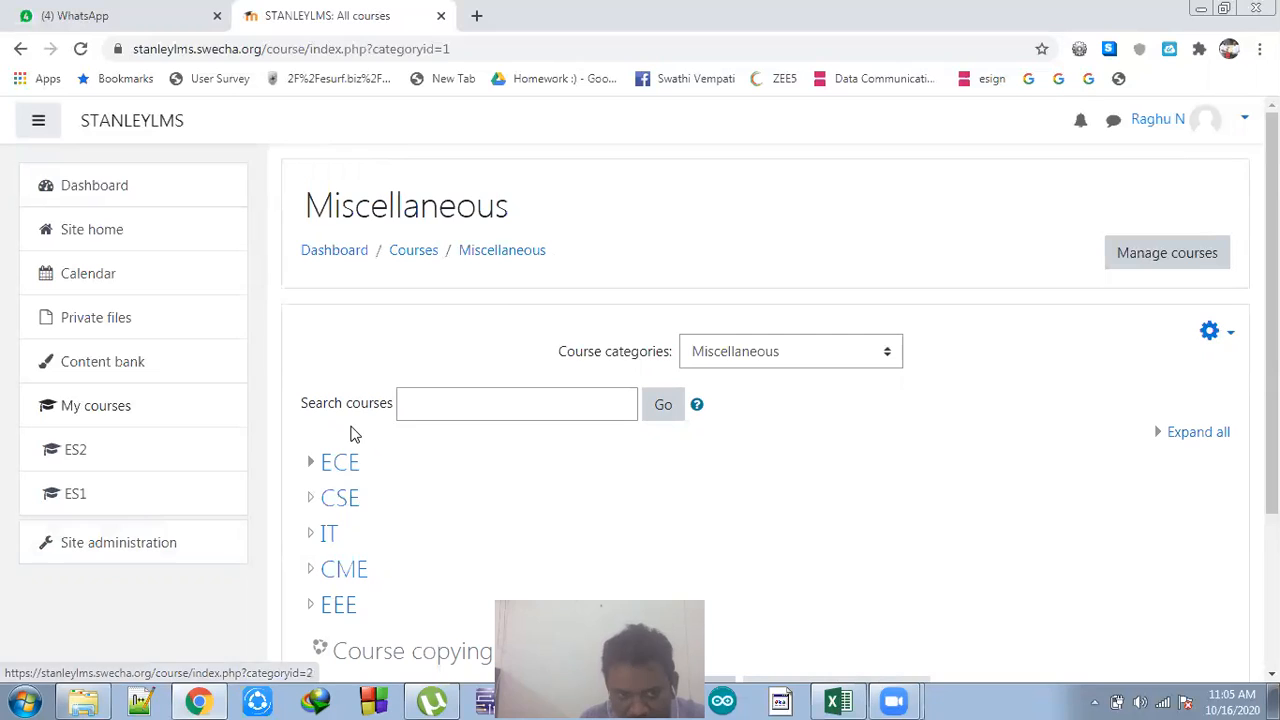
pyautogui.scroll(-2, 340, 300)
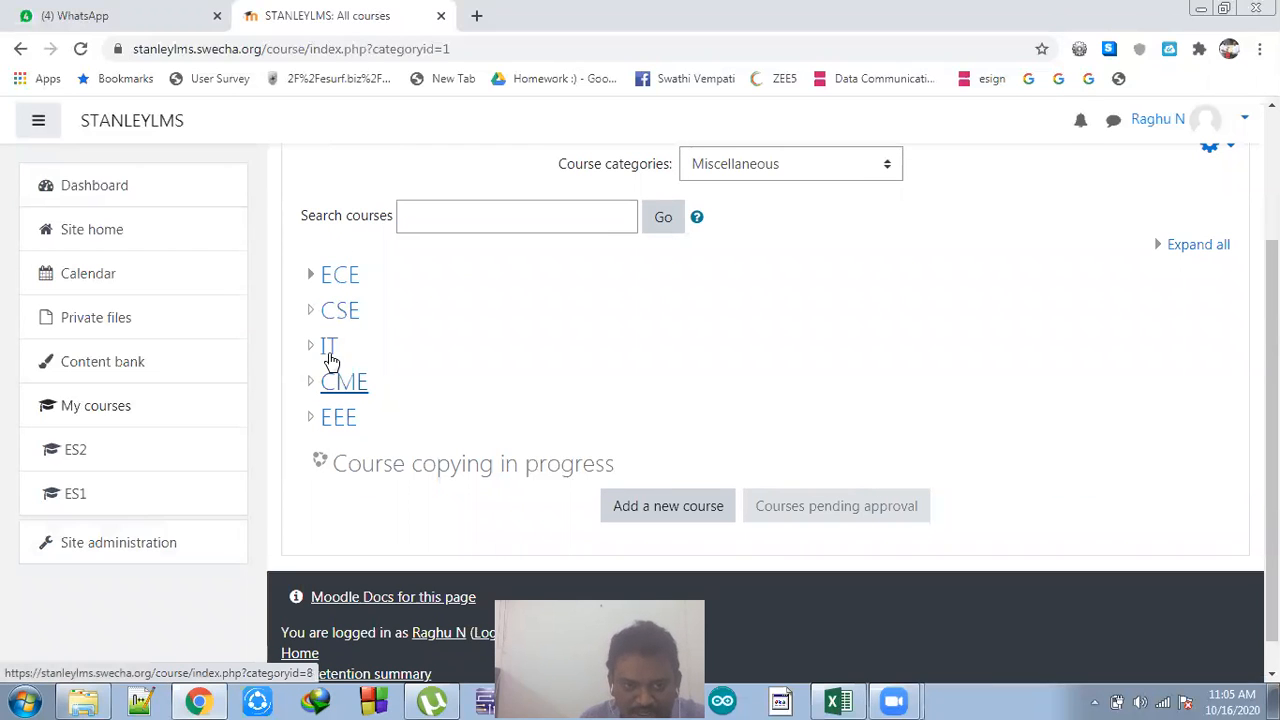
pyautogui.click(157, 549)
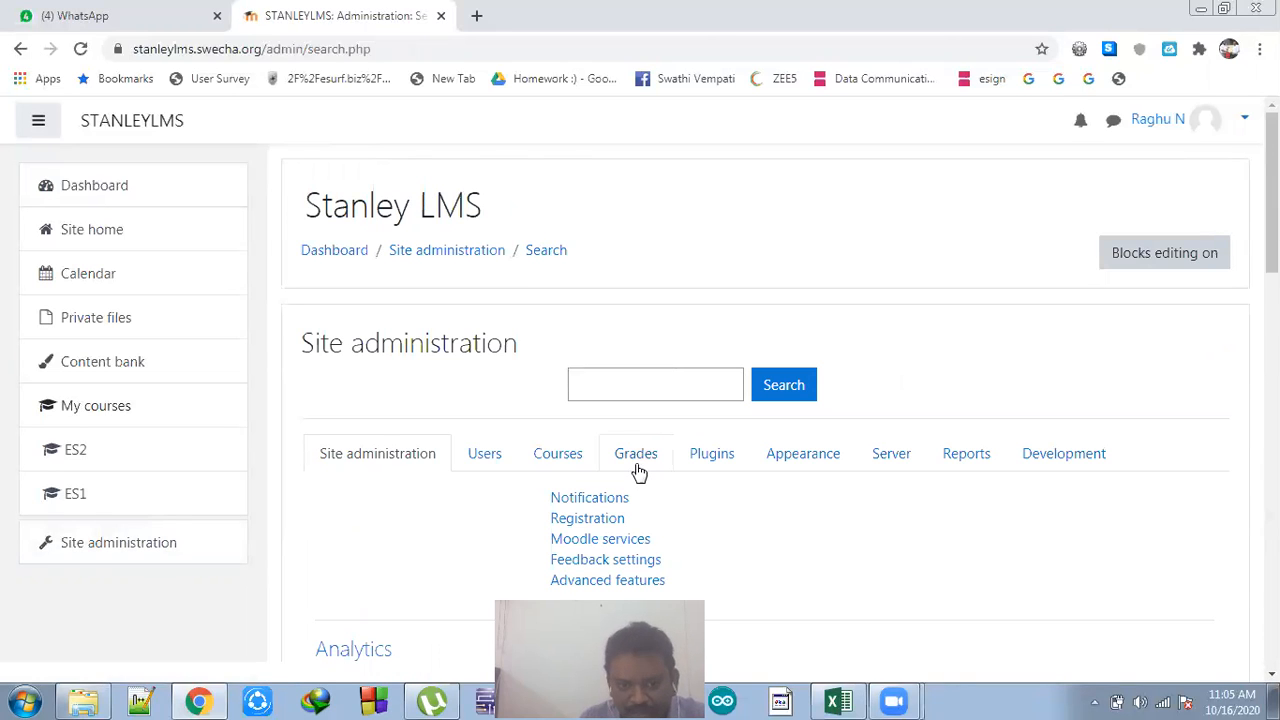
# - Open Manage courses and categories and the Miscellaneous category's actions menu
pyautogui.scroll(-1, 637, 471)
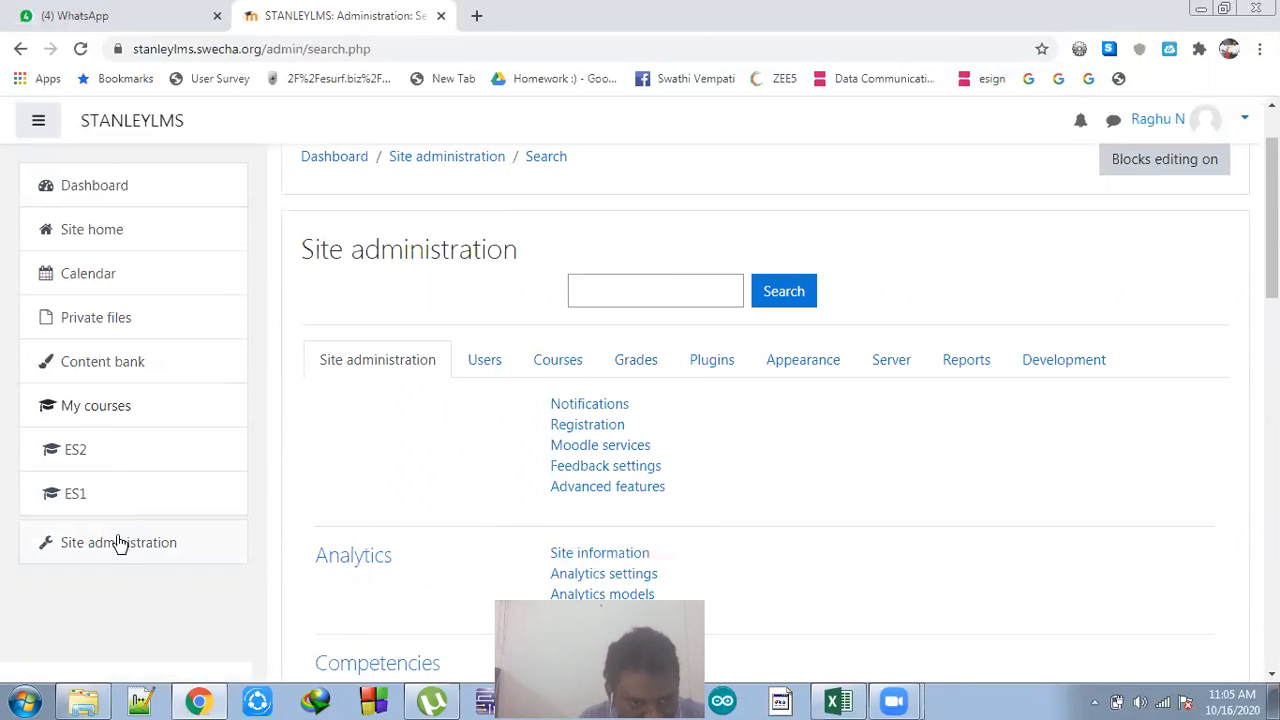
pyautogui.click(558, 362)
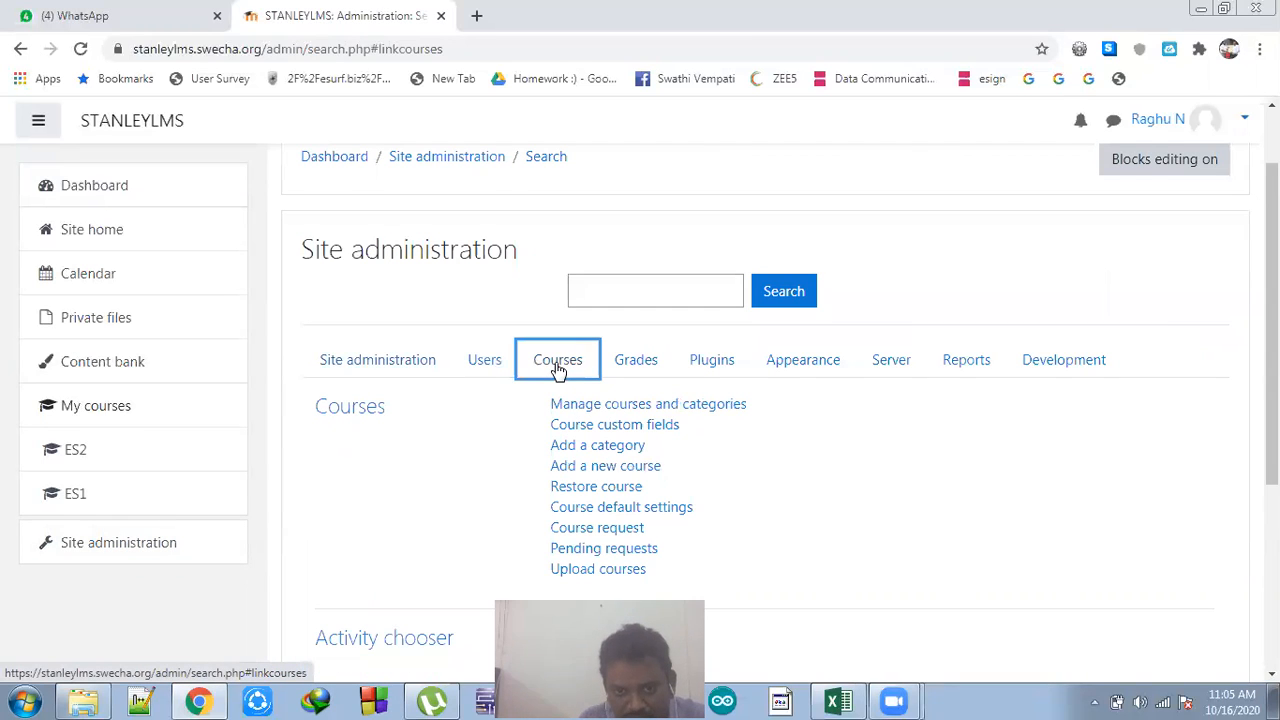
pyautogui.click(641, 406)
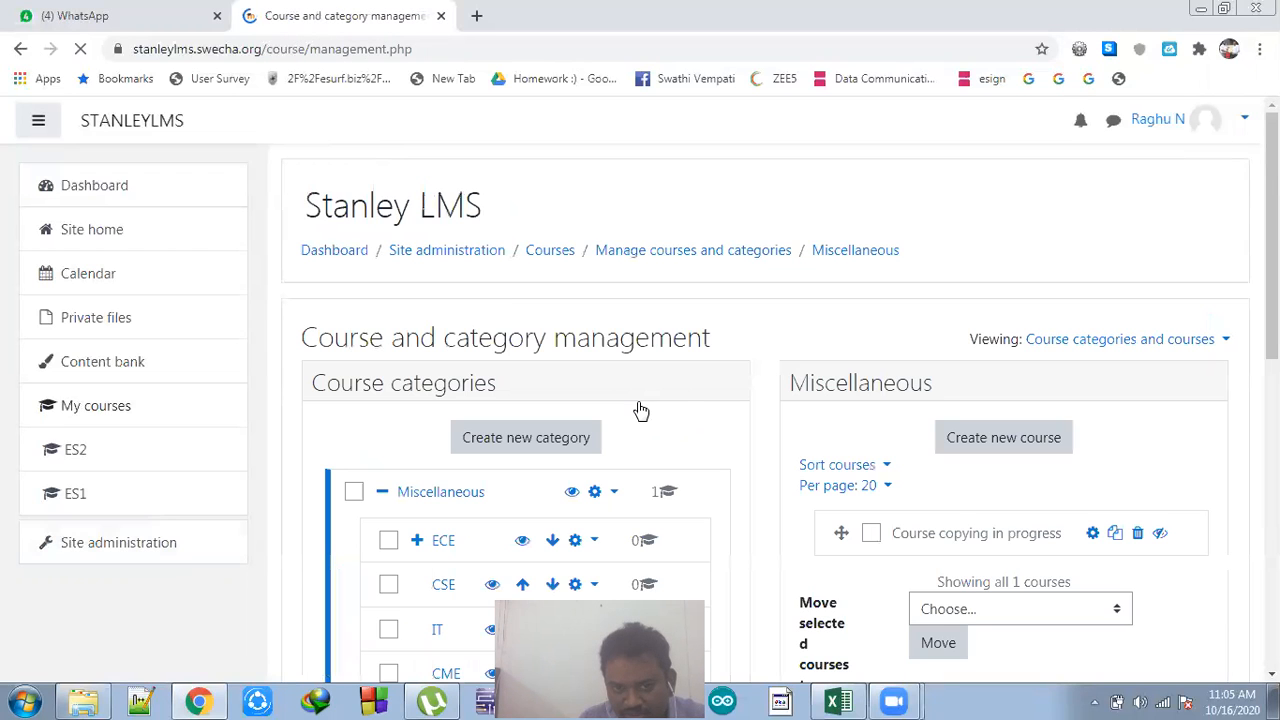
pyautogui.scroll(-2, 580, 417)
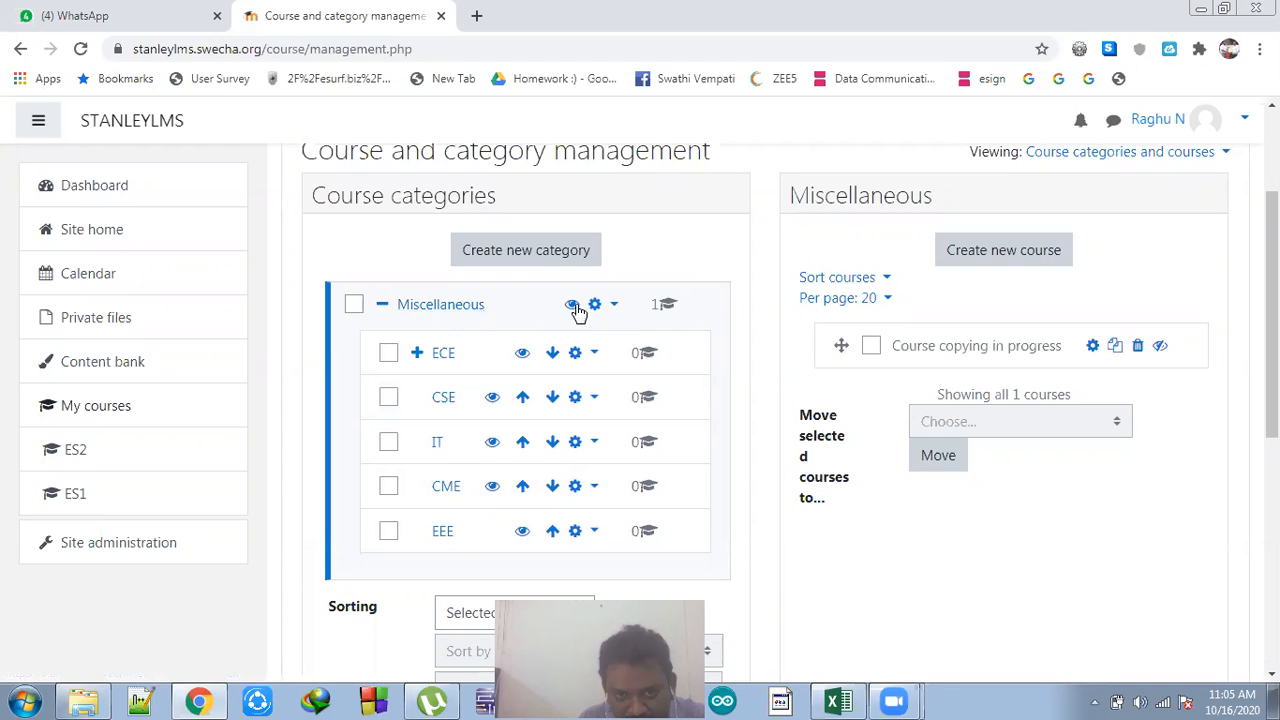
pyautogui.click(614, 306)
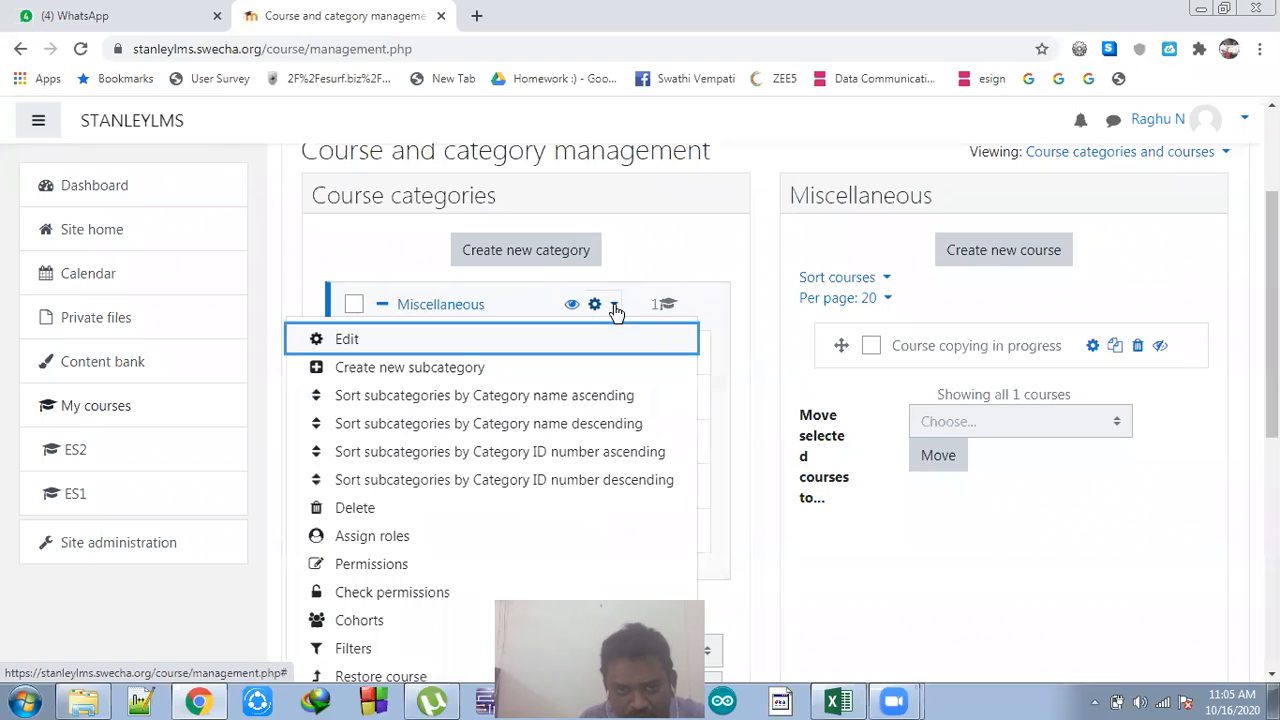
# - Create an AI subcategory under Miscellaneous described as 'Department of AI'
pyautogui.click(401, 367)
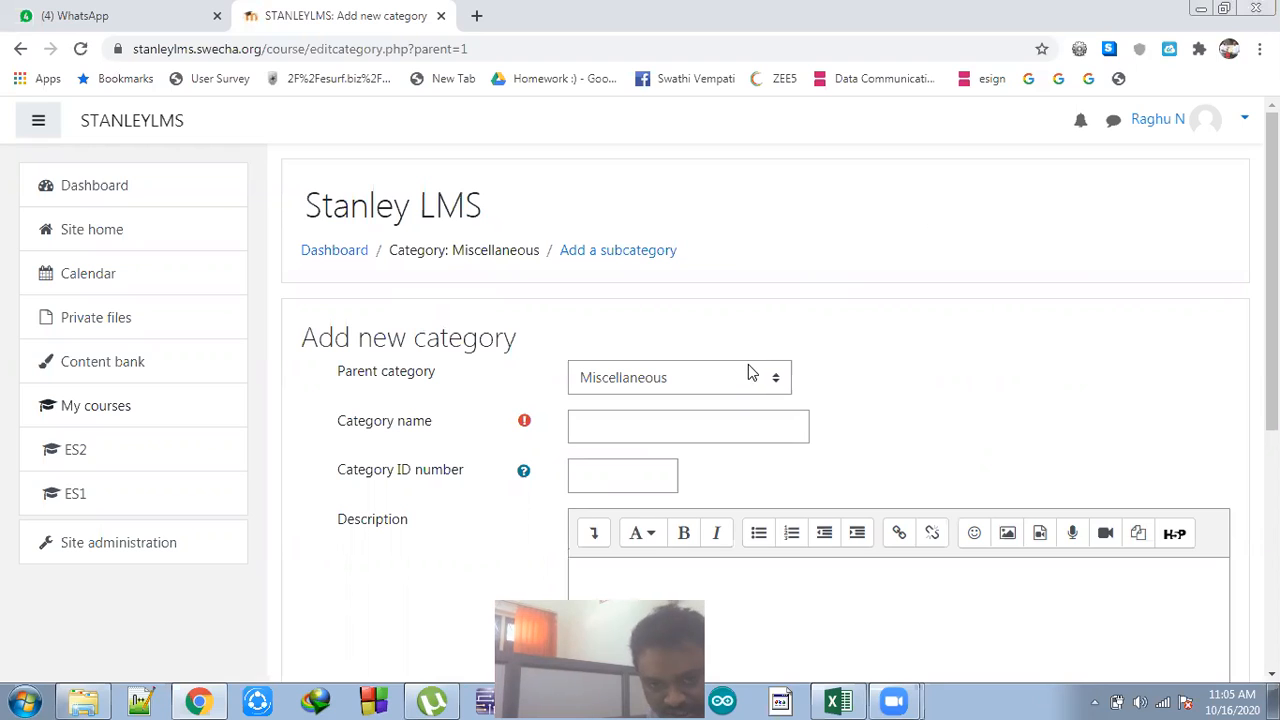
pyautogui.click(605, 425)
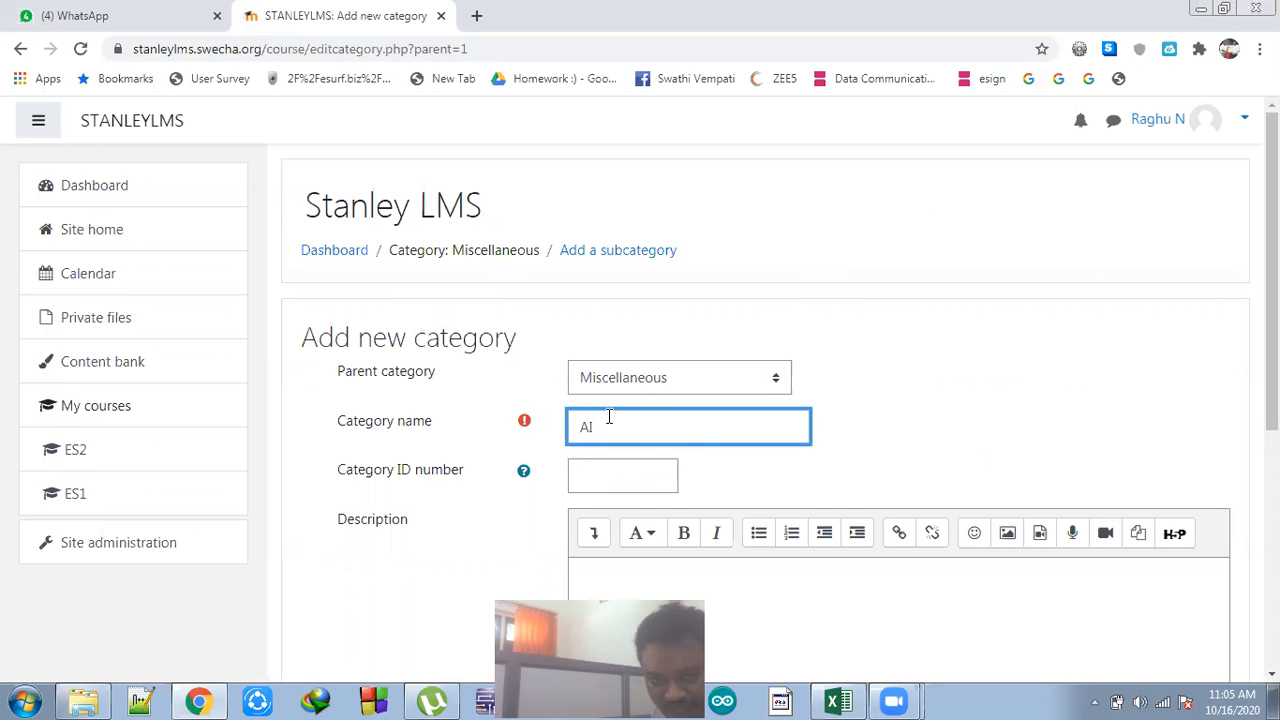
pyautogui.scroll(-2, 591, 509)
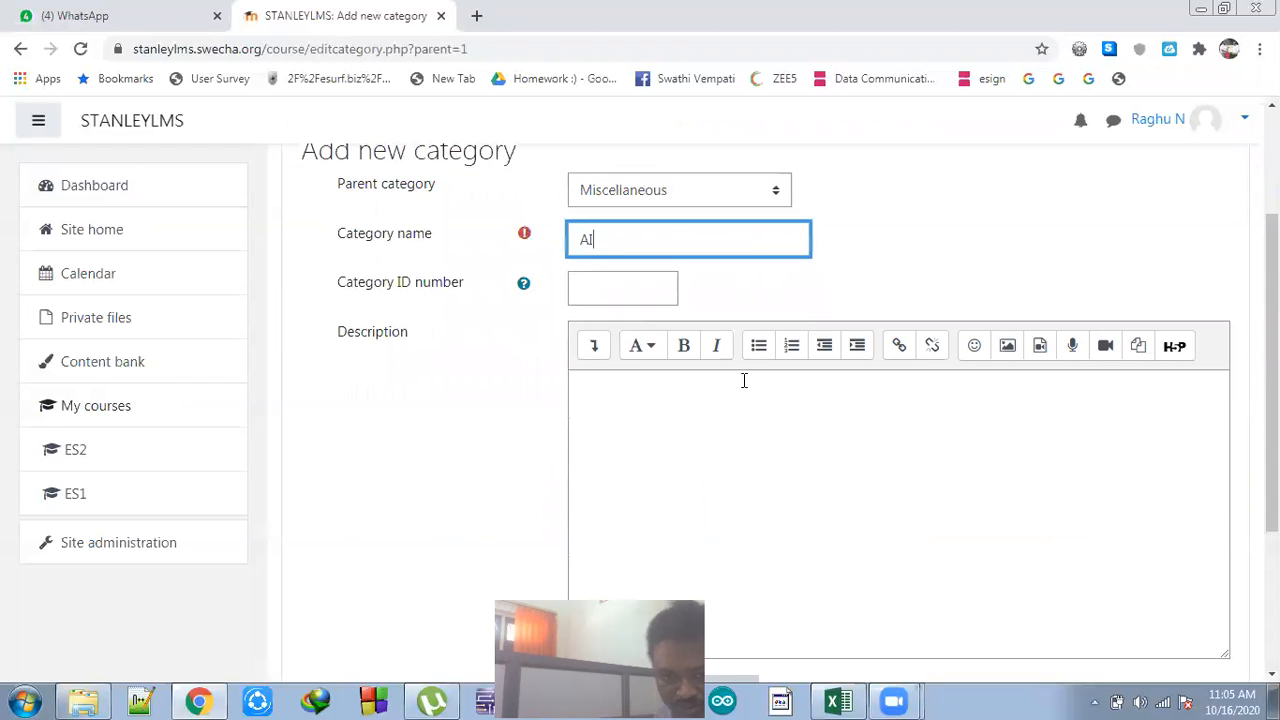
pyautogui.click(624, 384)
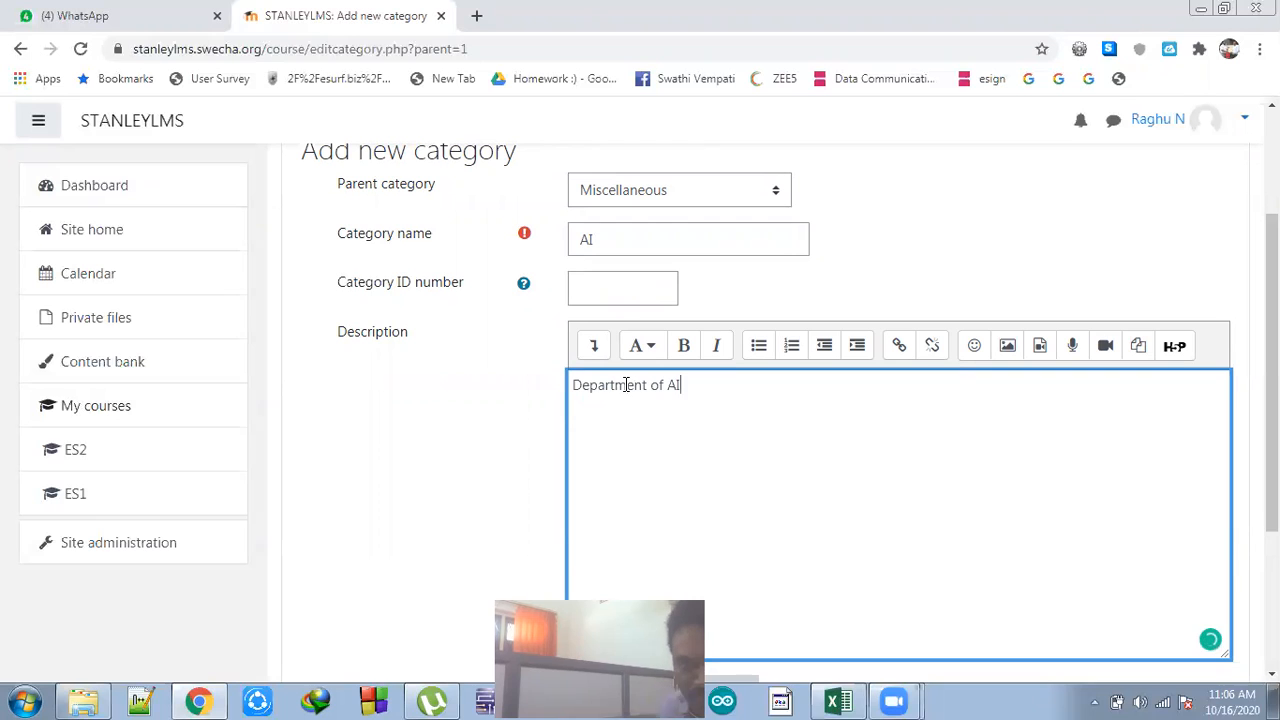
pyautogui.scroll(-3, 600, 366)
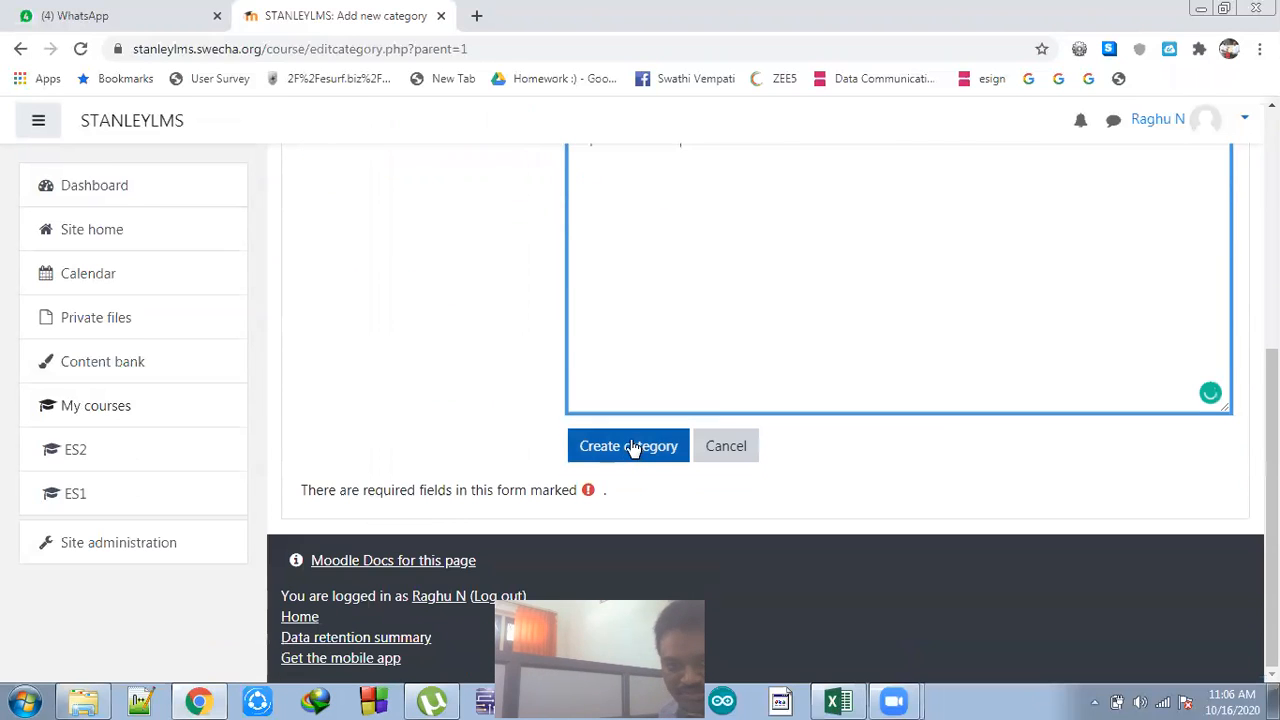
pyautogui.click(630, 448)
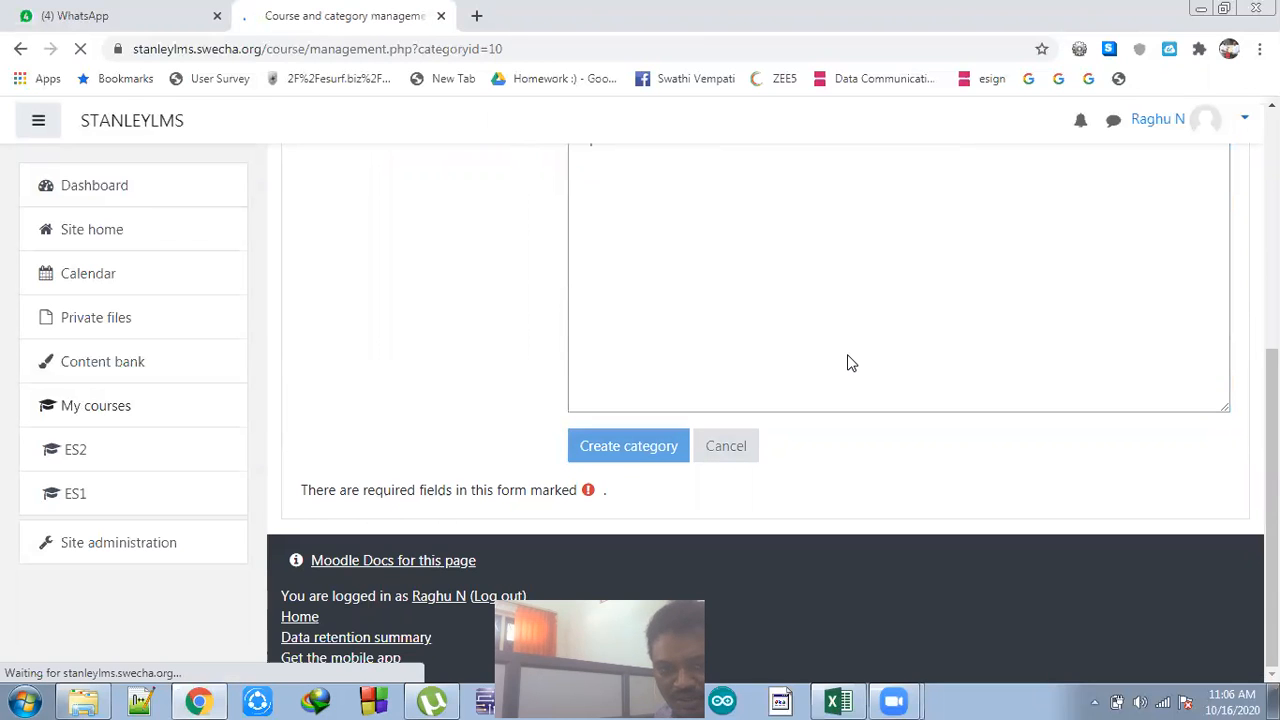
pyautogui.scroll(-3, 731, 360)
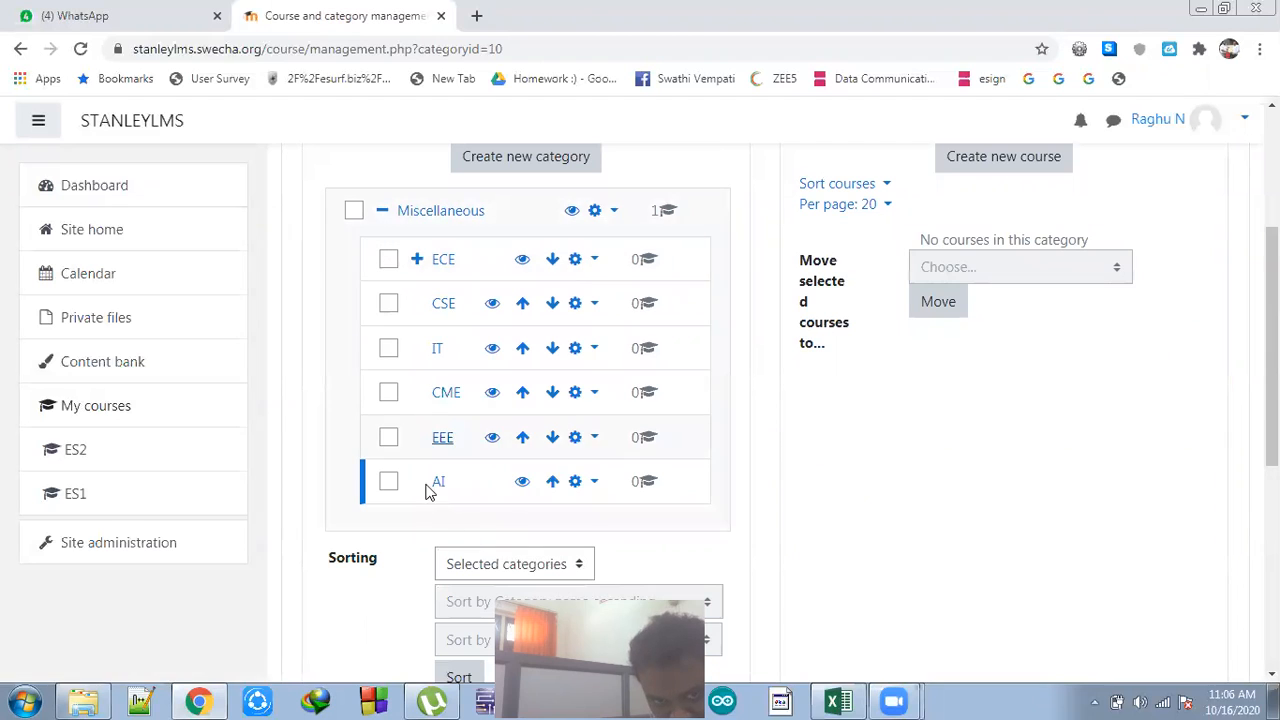
pyautogui.click(612, 212)
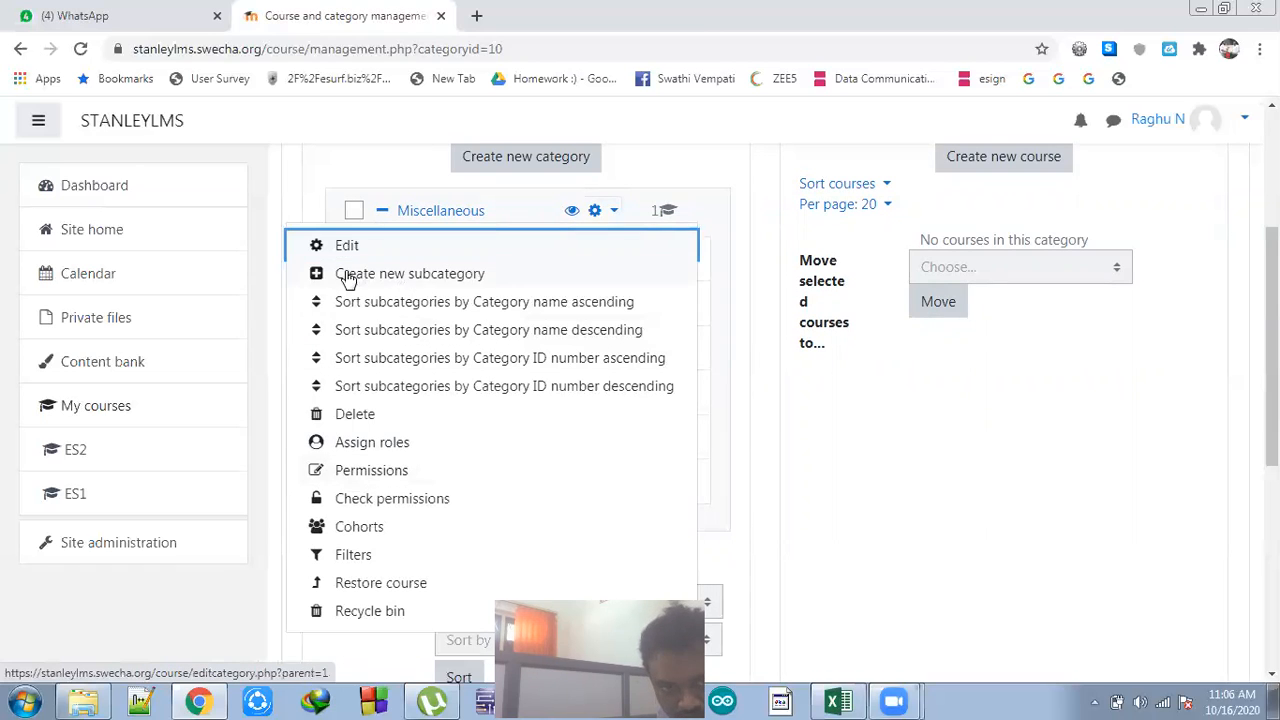
# - Create a DS subcategory under Miscellaneous described as 'Department of DS'
pyautogui.click(455, 276)
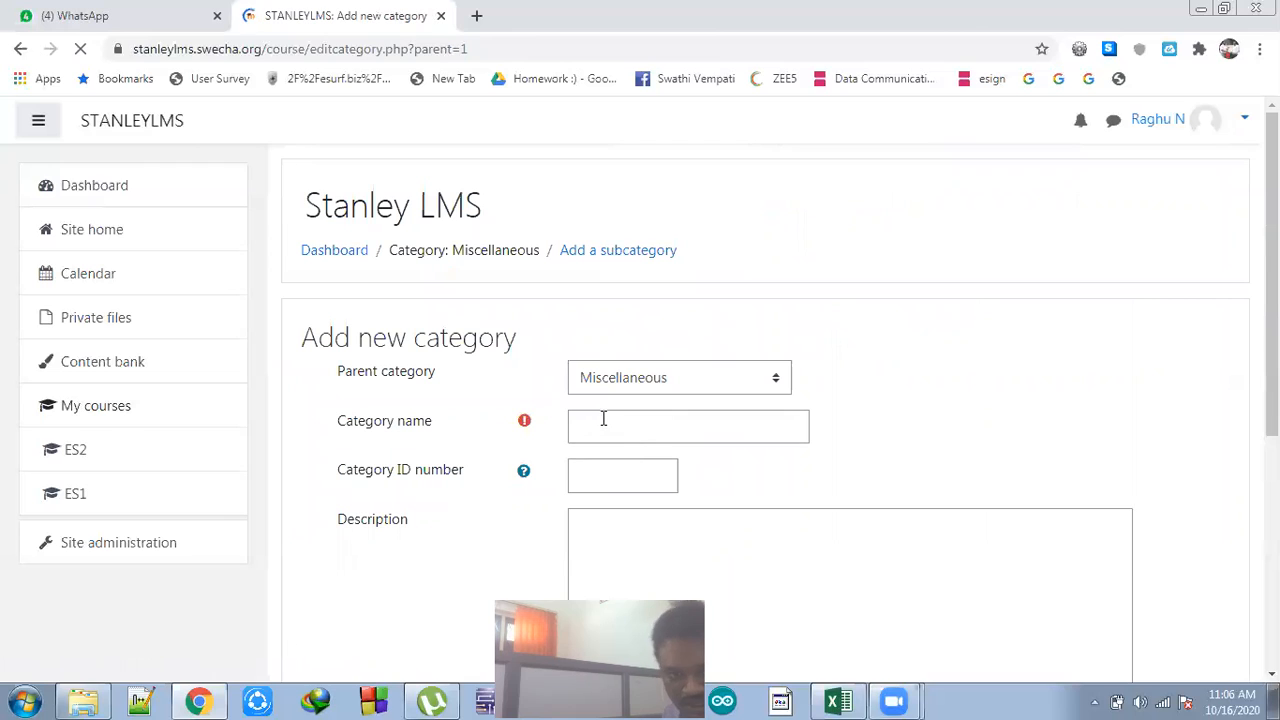
pyautogui.click(603, 419)
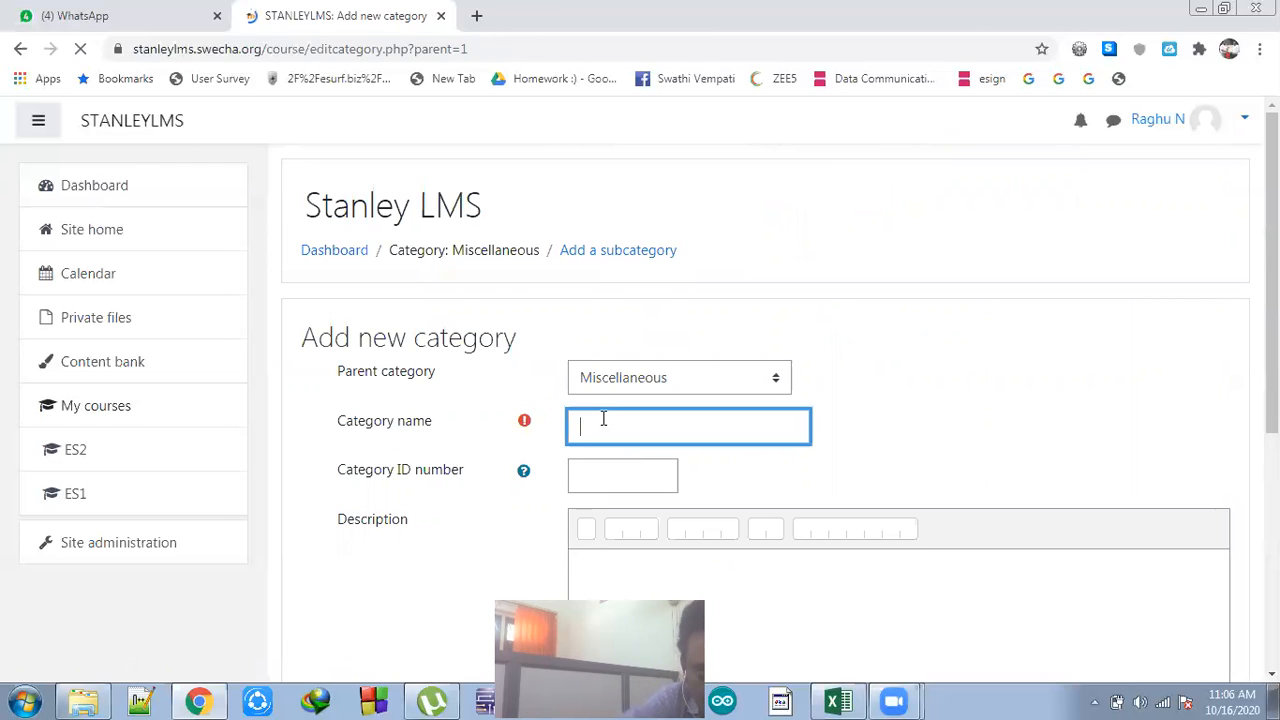
pyautogui.write('DS')
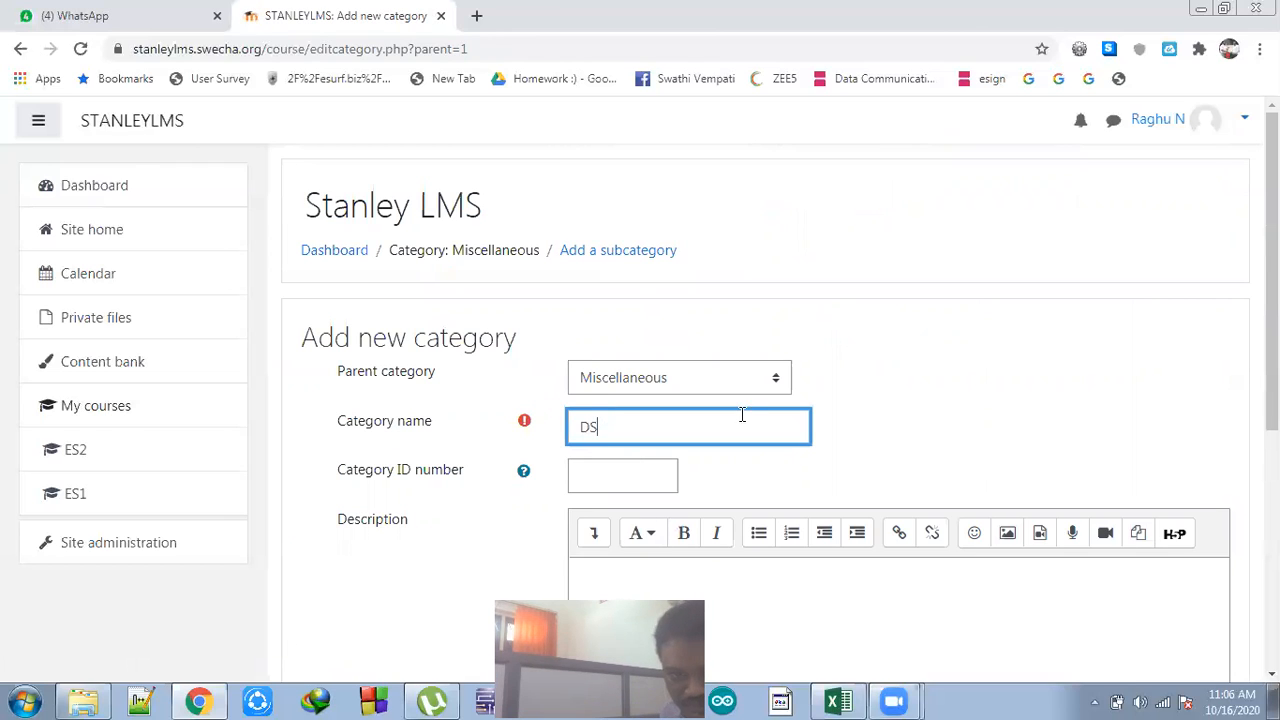
pyautogui.scroll(-3, 654, 313)
pyautogui.click(634, 309)
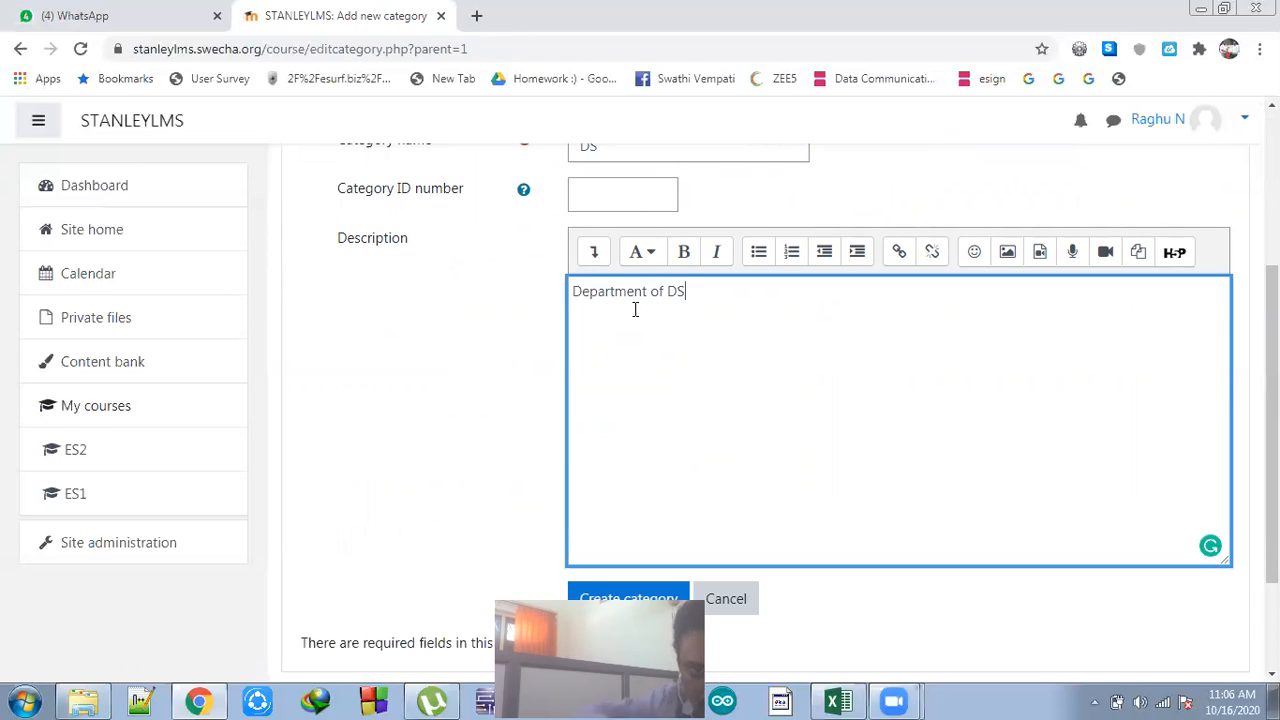
pyautogui.scroll(-2, 935, 348)
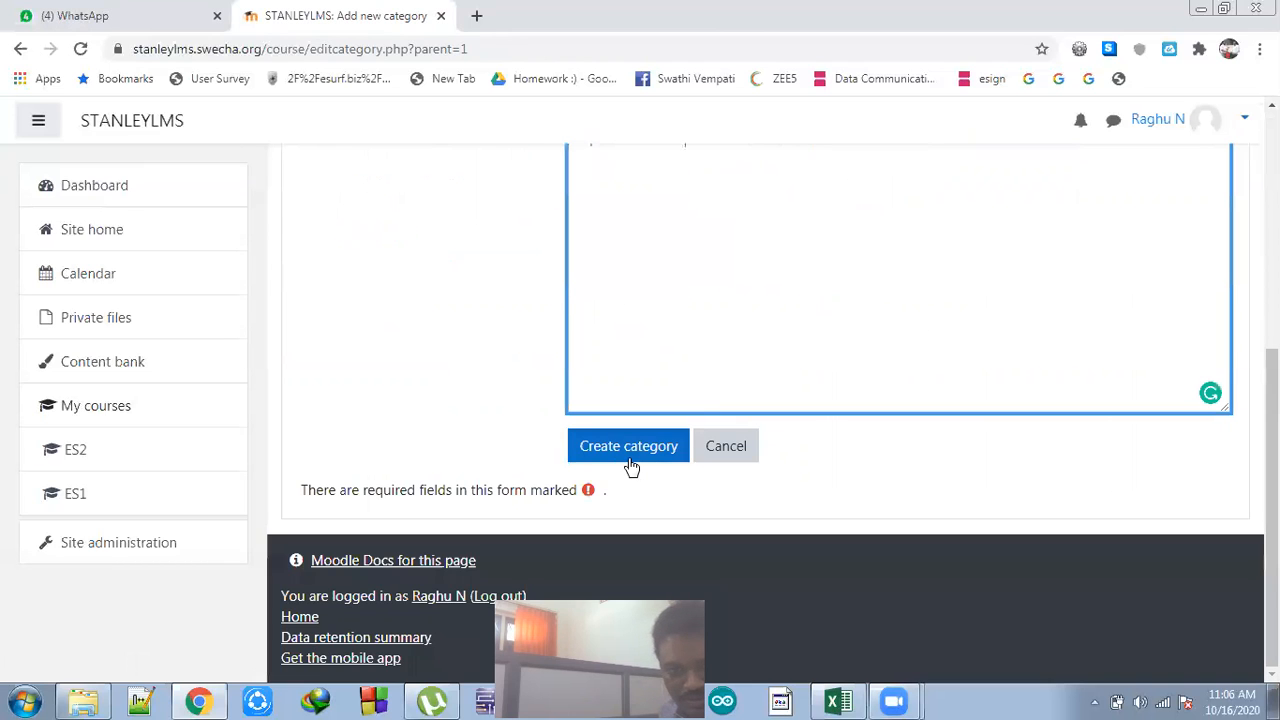
pyautogui.click(628, 452)
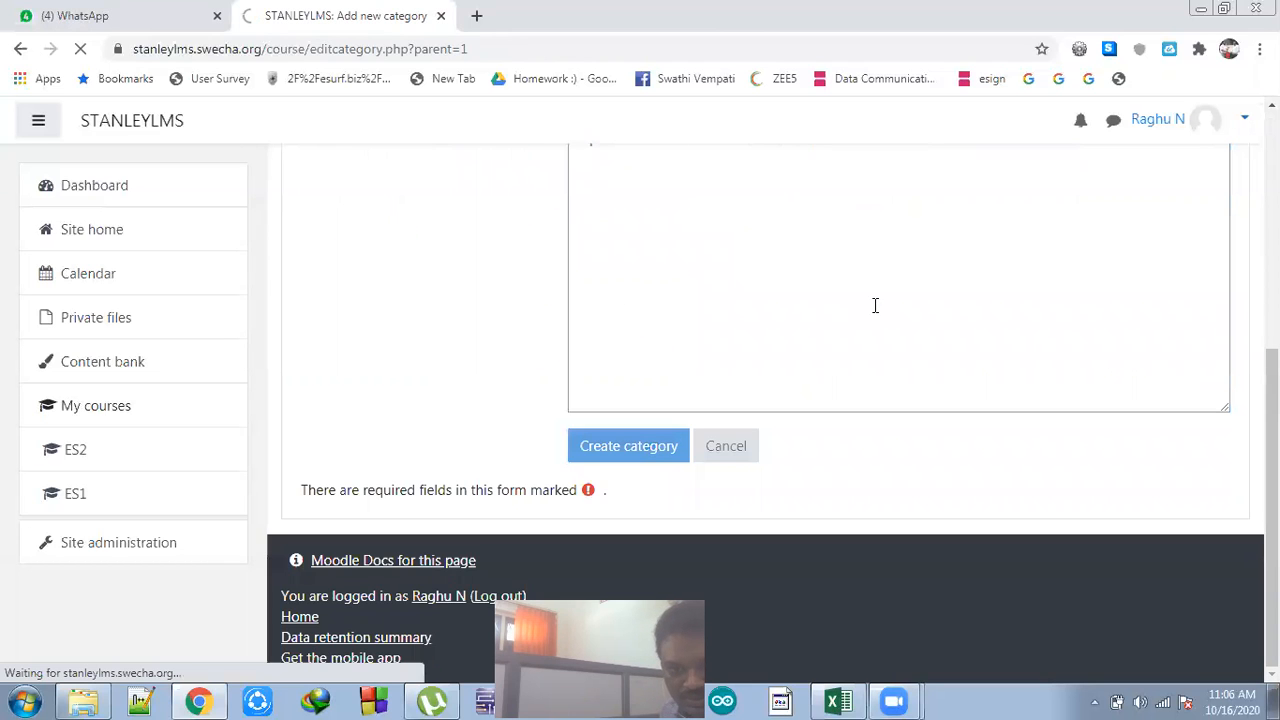
# - Check the new DS category, then return to Site home
pyautogui.scroll(-4, 737, 331)
pyautogui.scroll(3, 640, 380)
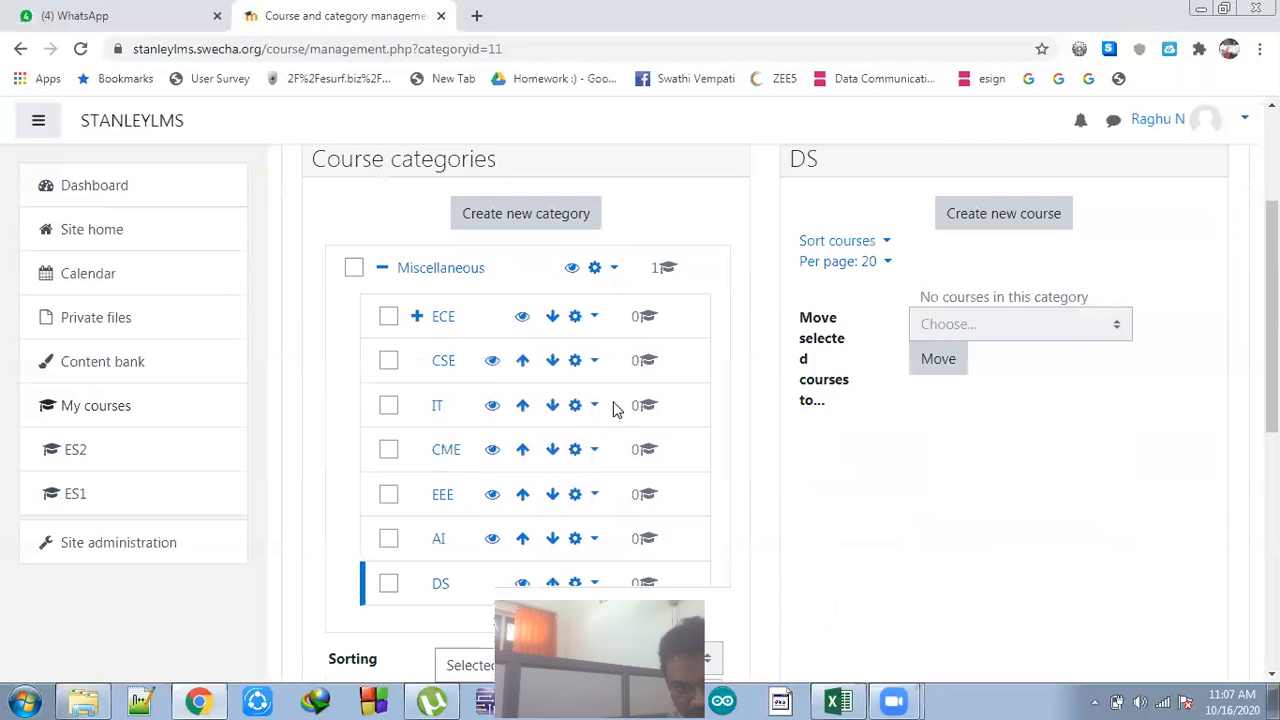
pyautogui.scroll(-1, 611, 409)
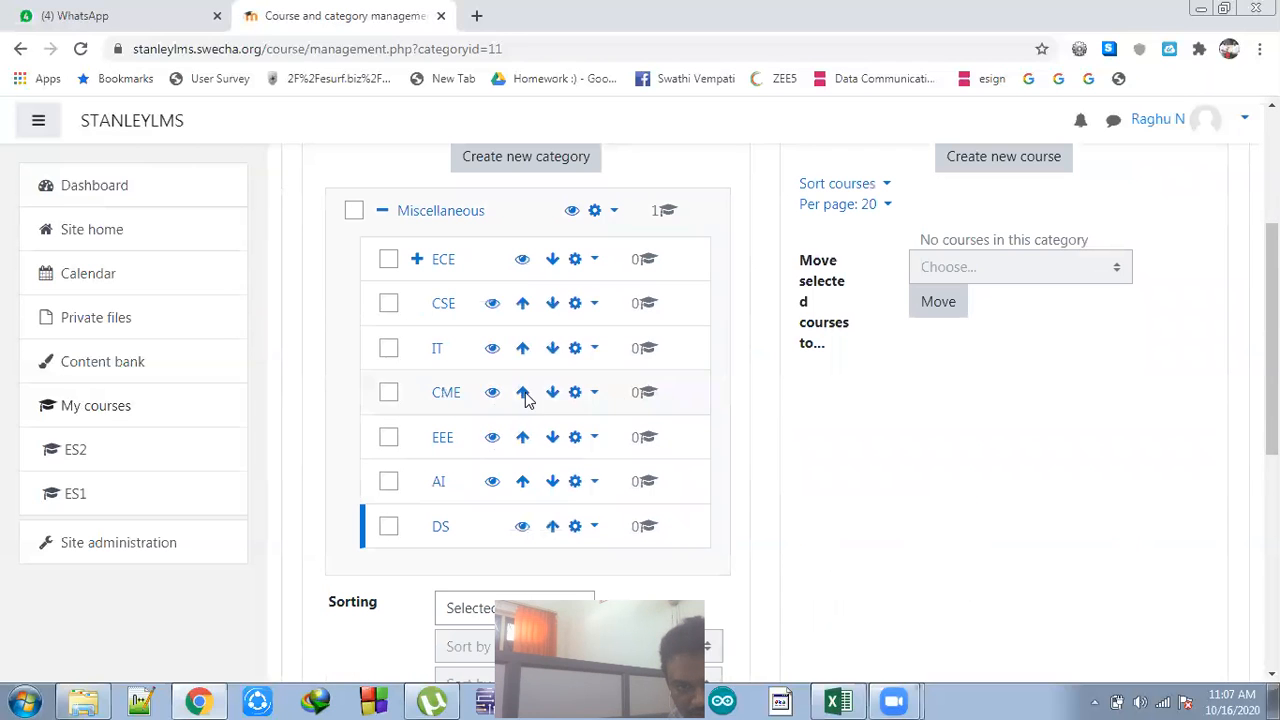
pyautogui.click(92, 230)
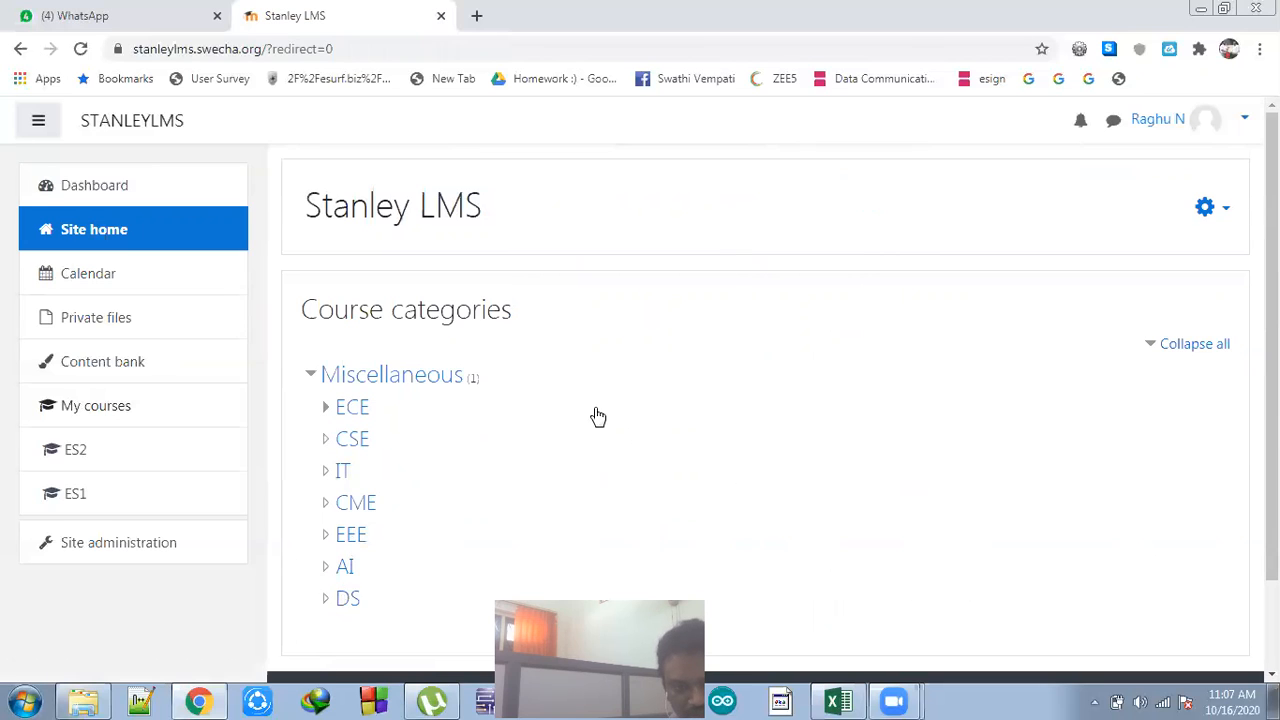
# - Open the ECE category page, then go to Site administration
pyautogui.click(358, 417)
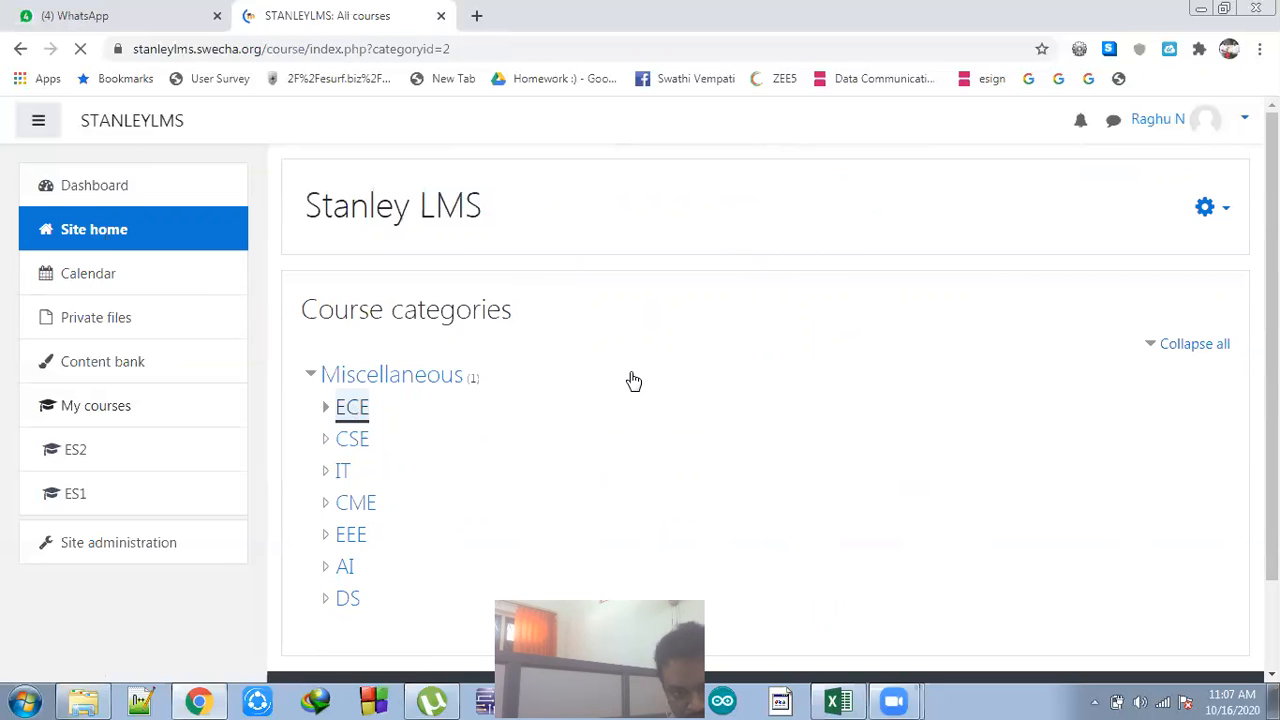
pyautogui.scroll(-3, 363, 423)
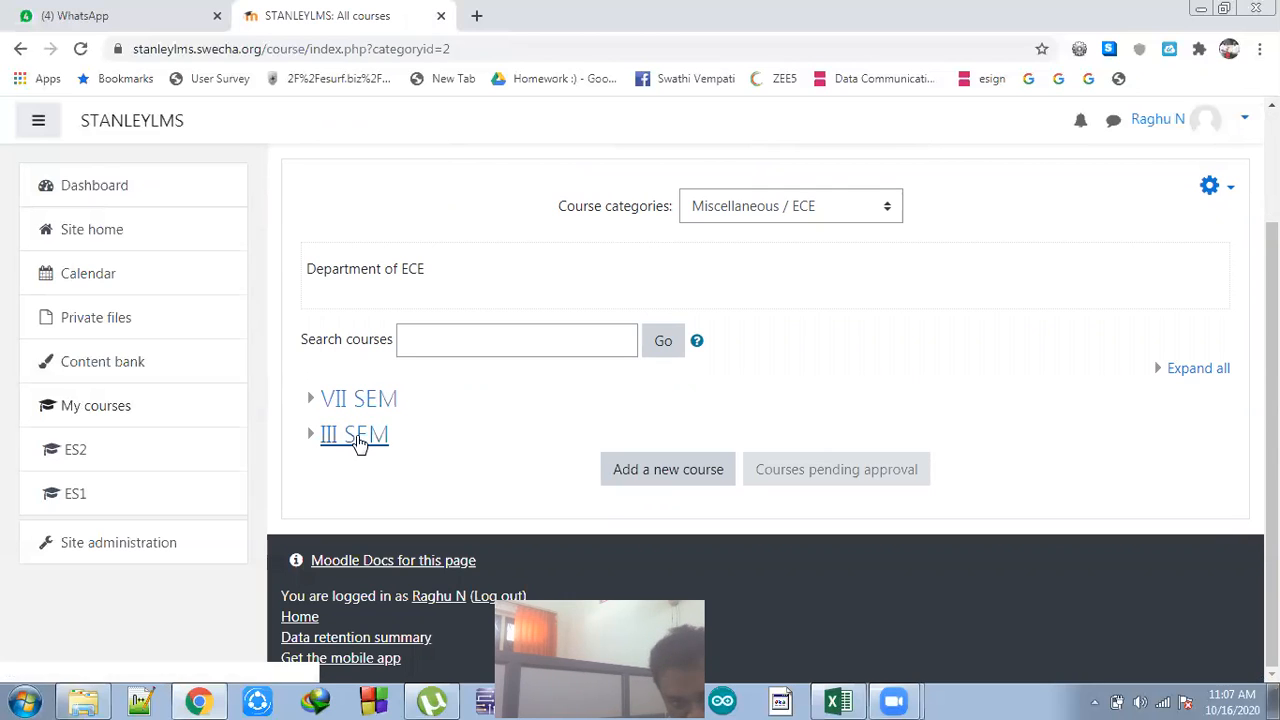
pyautogui.click(140, 543)
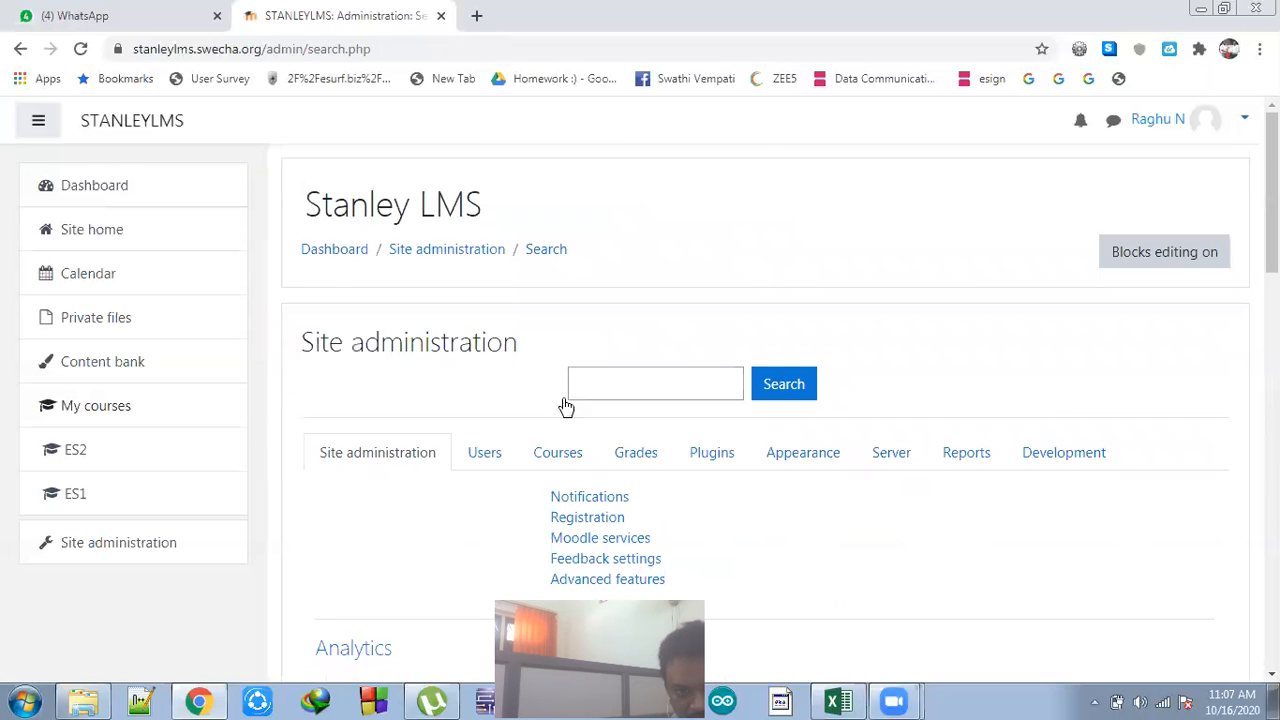
pyautogui.scroll(-2, 563, 403)
# - Open Manage courses and categories and show the ECE category's actions menu
pyautogui.click(578, 270)
pyautogui.click(601, 312)
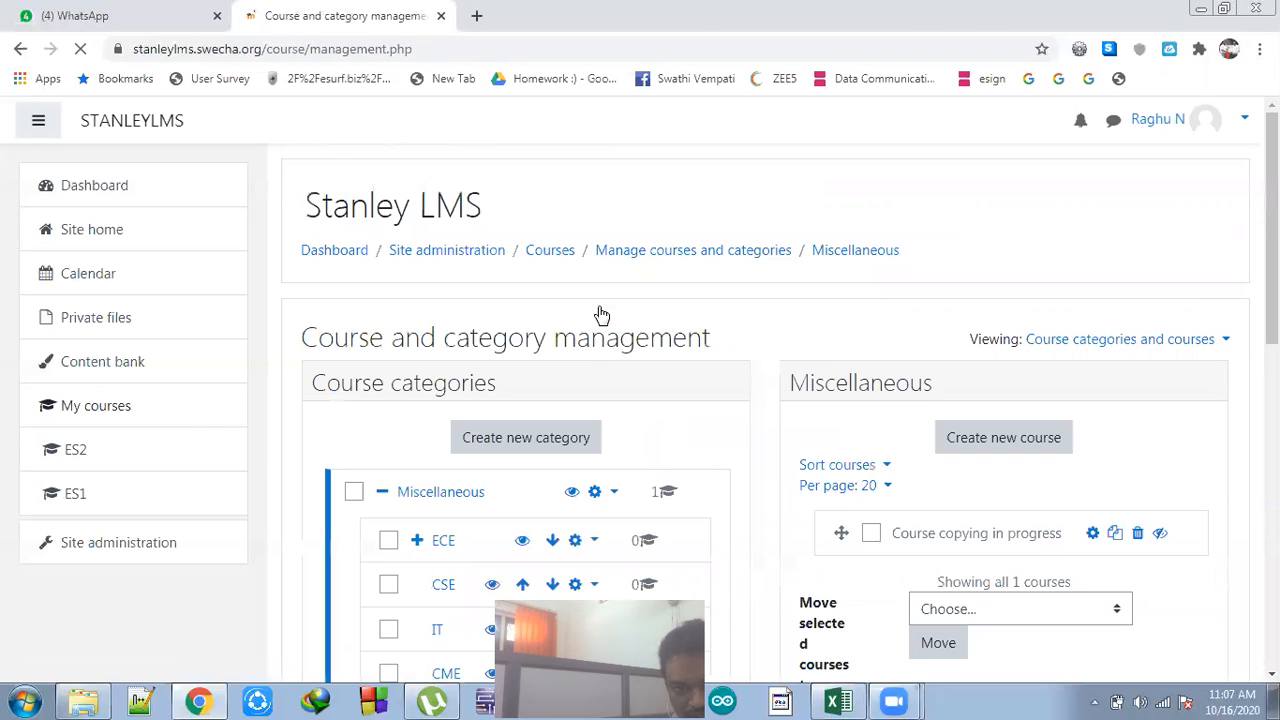
pyautogui.scroll(-3, 560, 360)
pyautogui.scroll(-1, 454, 389)
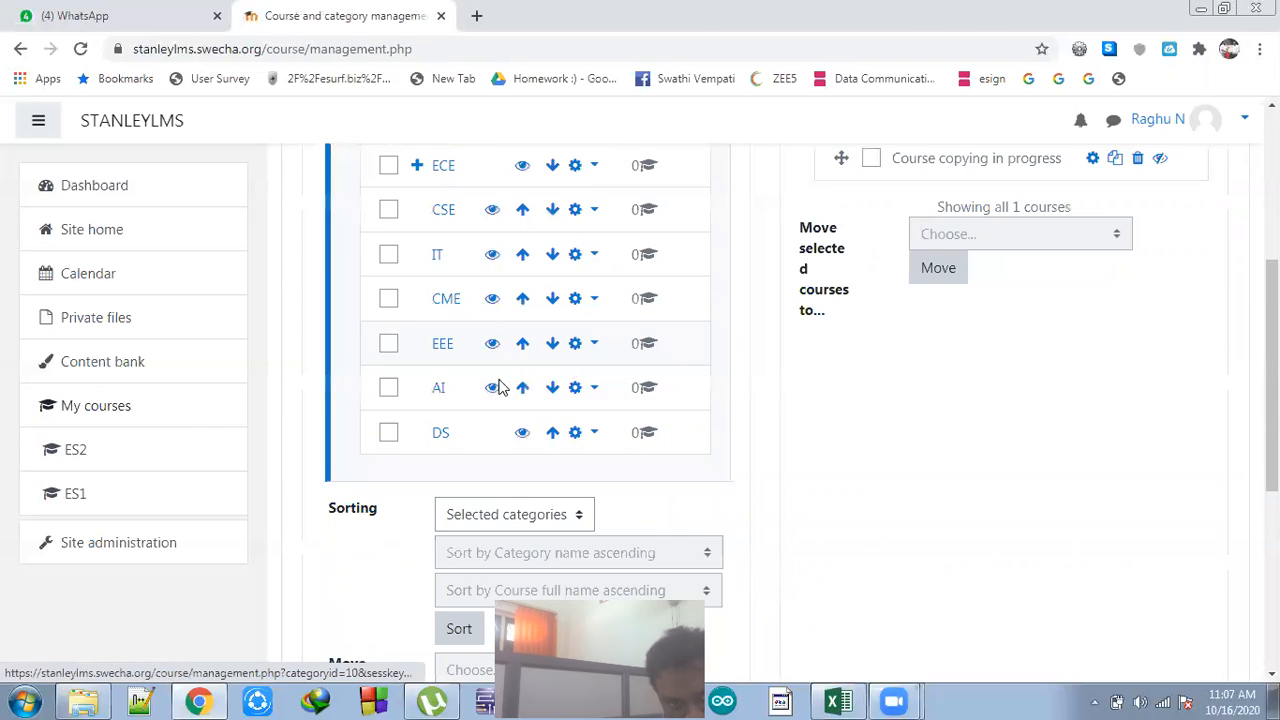
pyautogui.scroll(2, 428, 380)
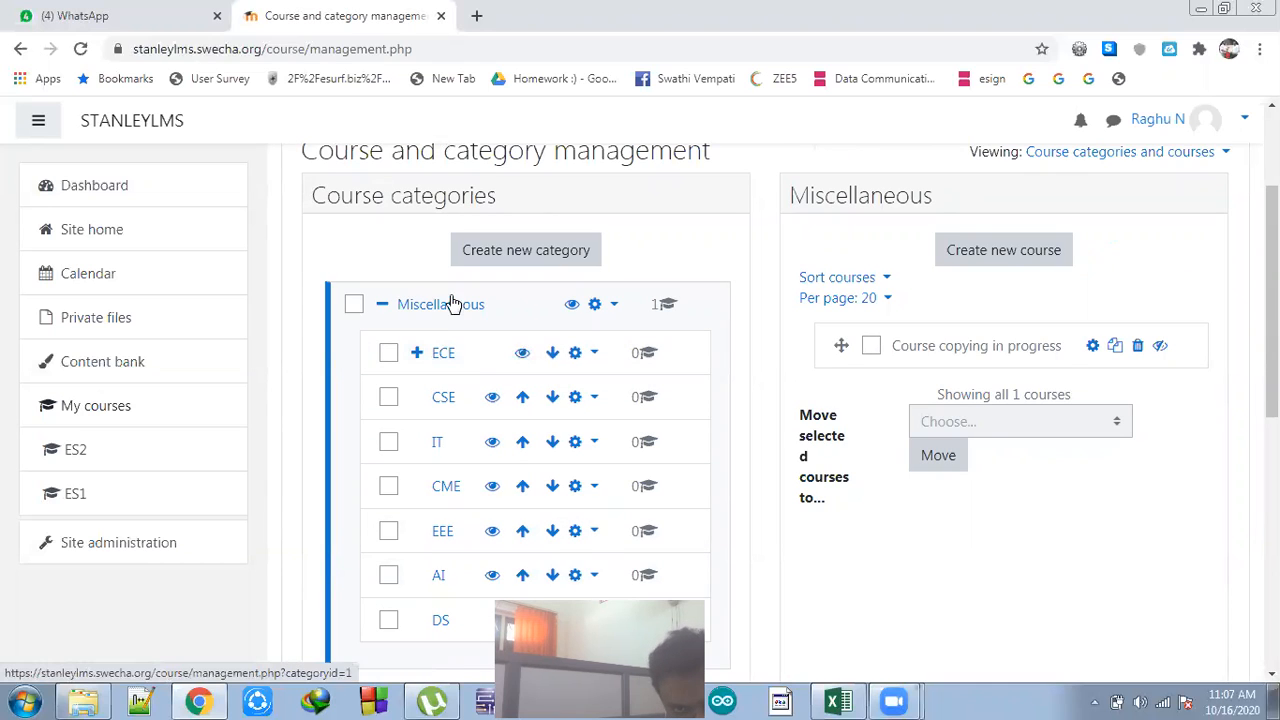
pyautogui.click(594, 354)
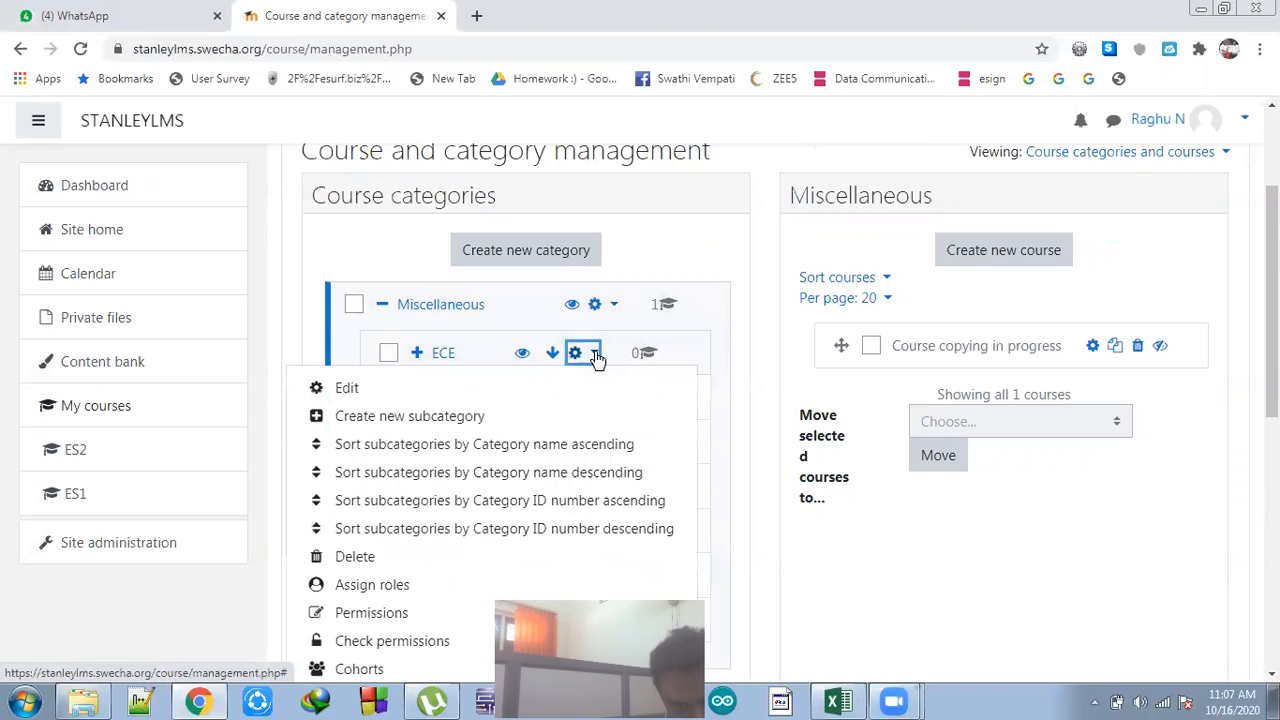
# - Create a V SEM subcategory under ECE with the description '2022 BATCH'
pyautogui.click(433, 418)
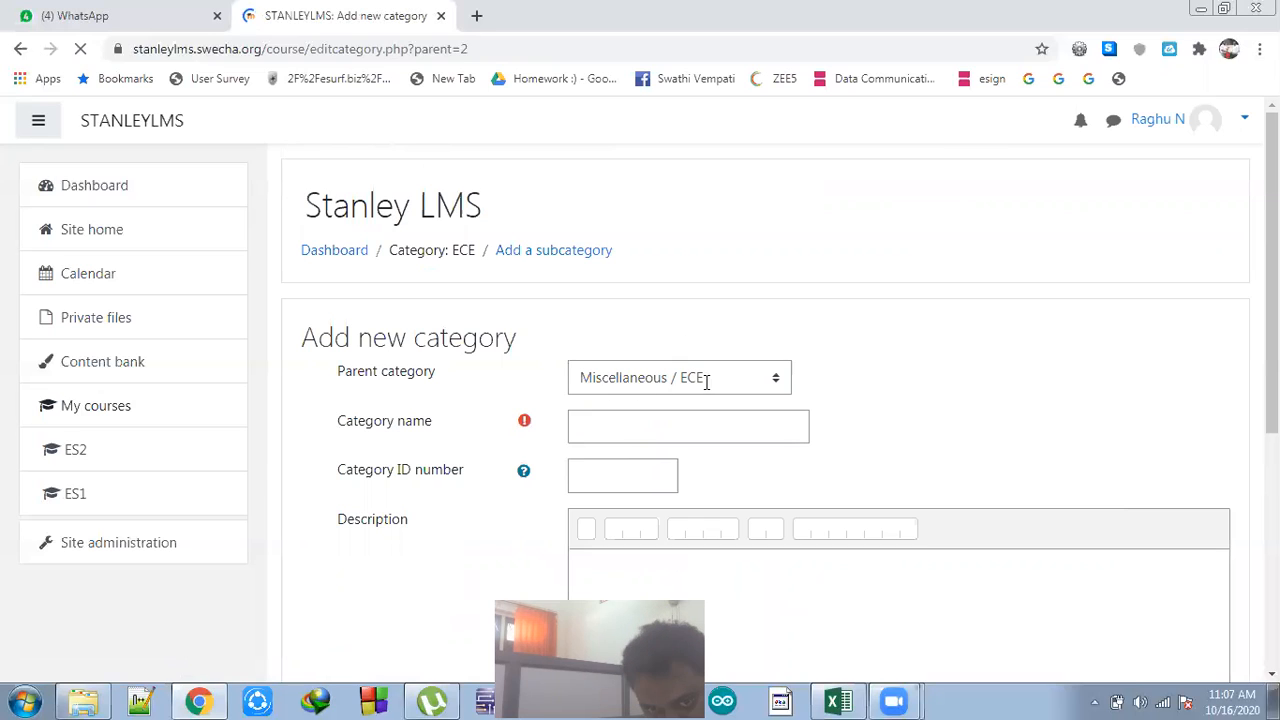
pyautogui.click(593, 431)
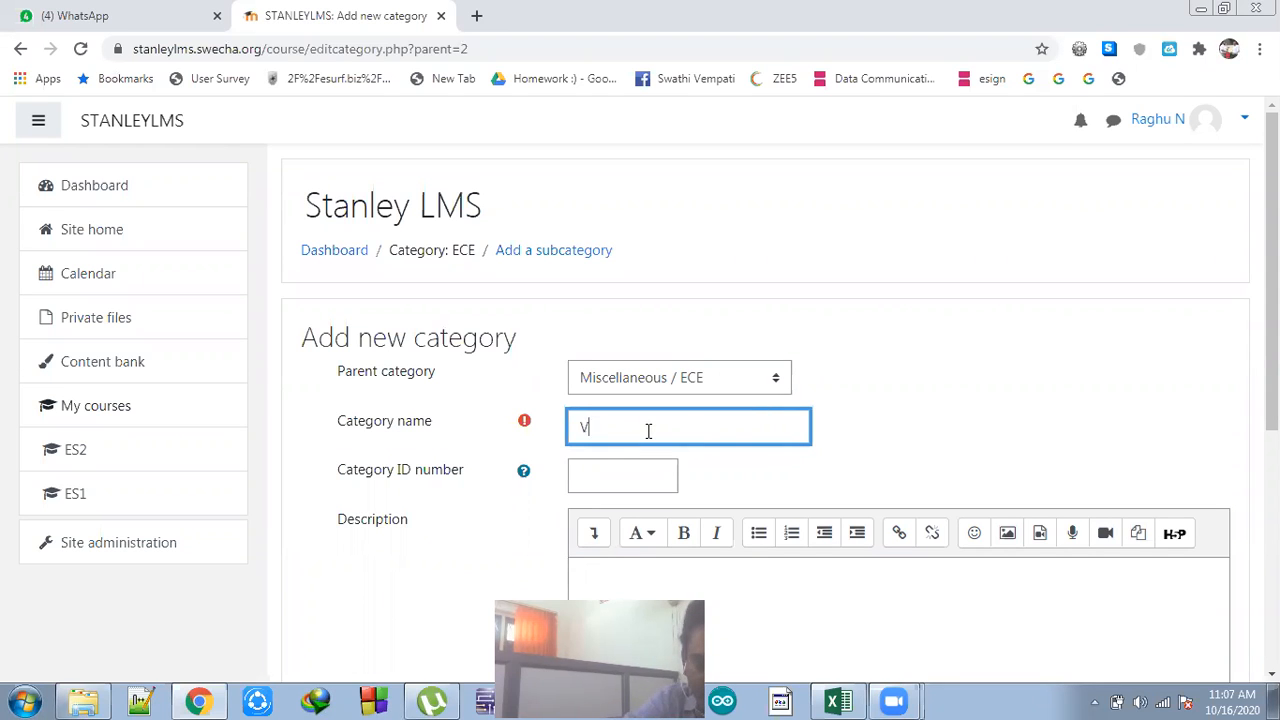
pyautogui.write('SEM')
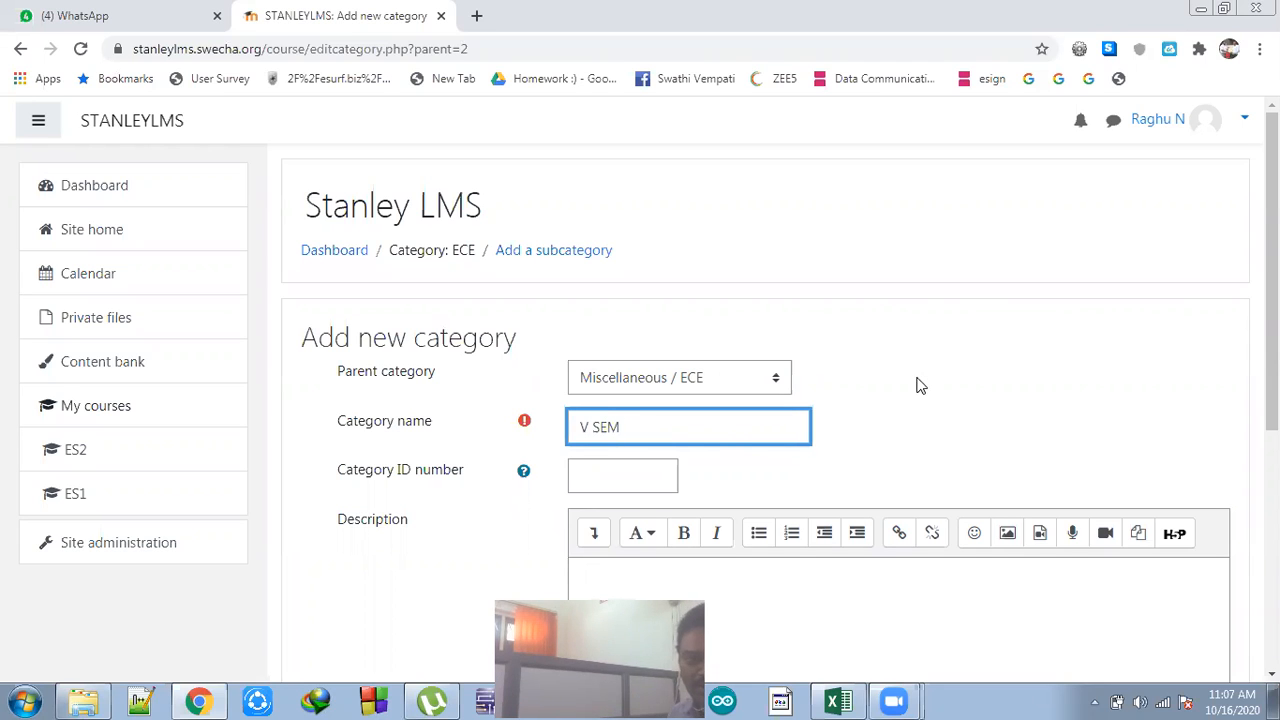
pyautogui.scroll(-2, 963, 366)
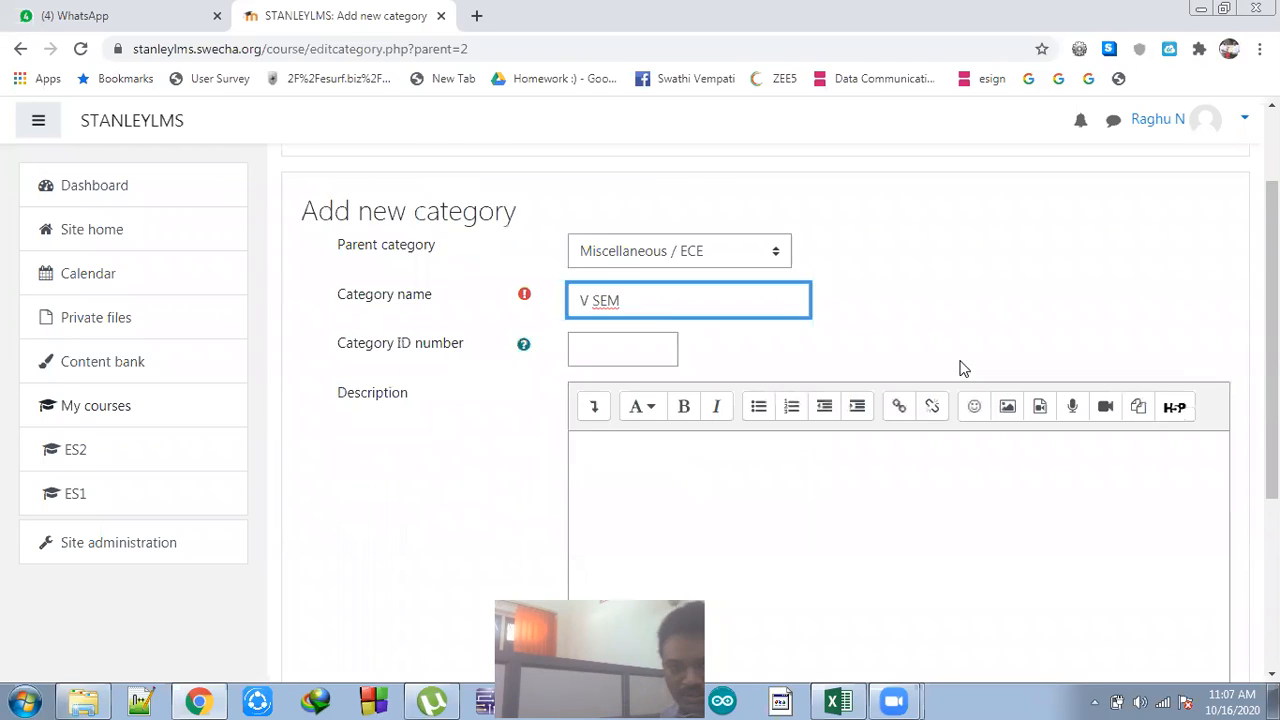
pyautogui.click(614, 410)
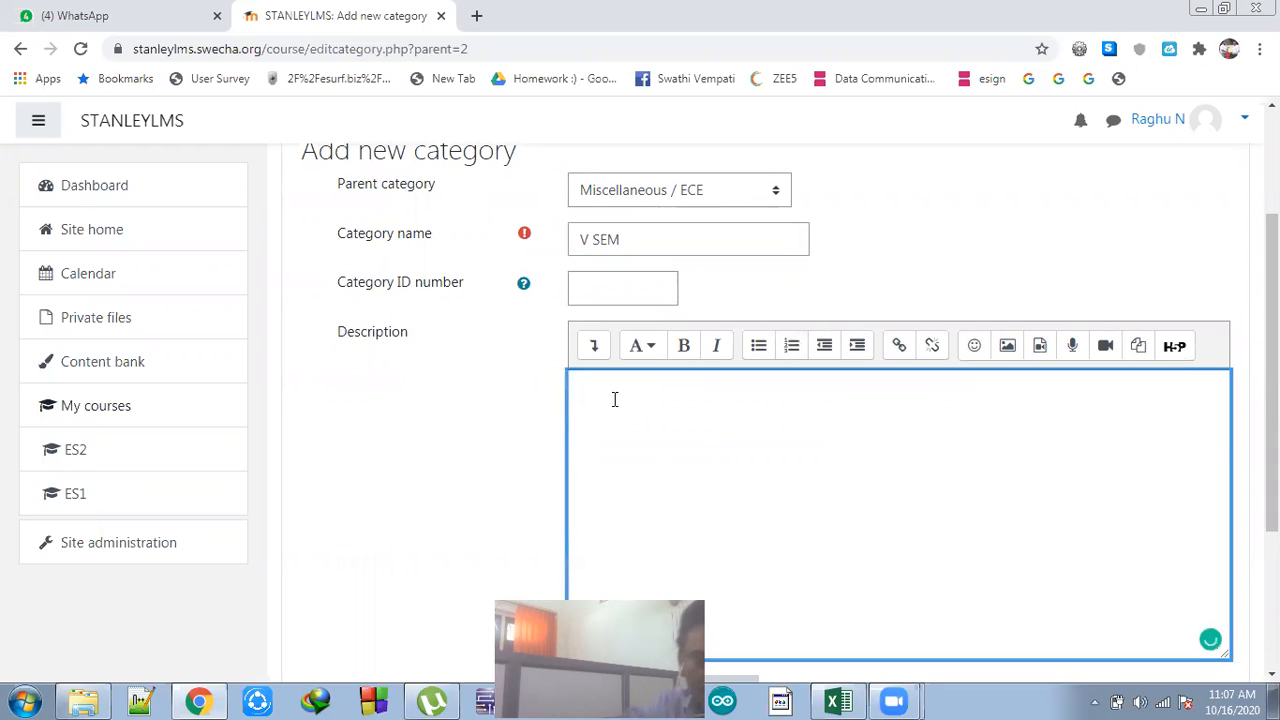
pyautogui.write('2022')
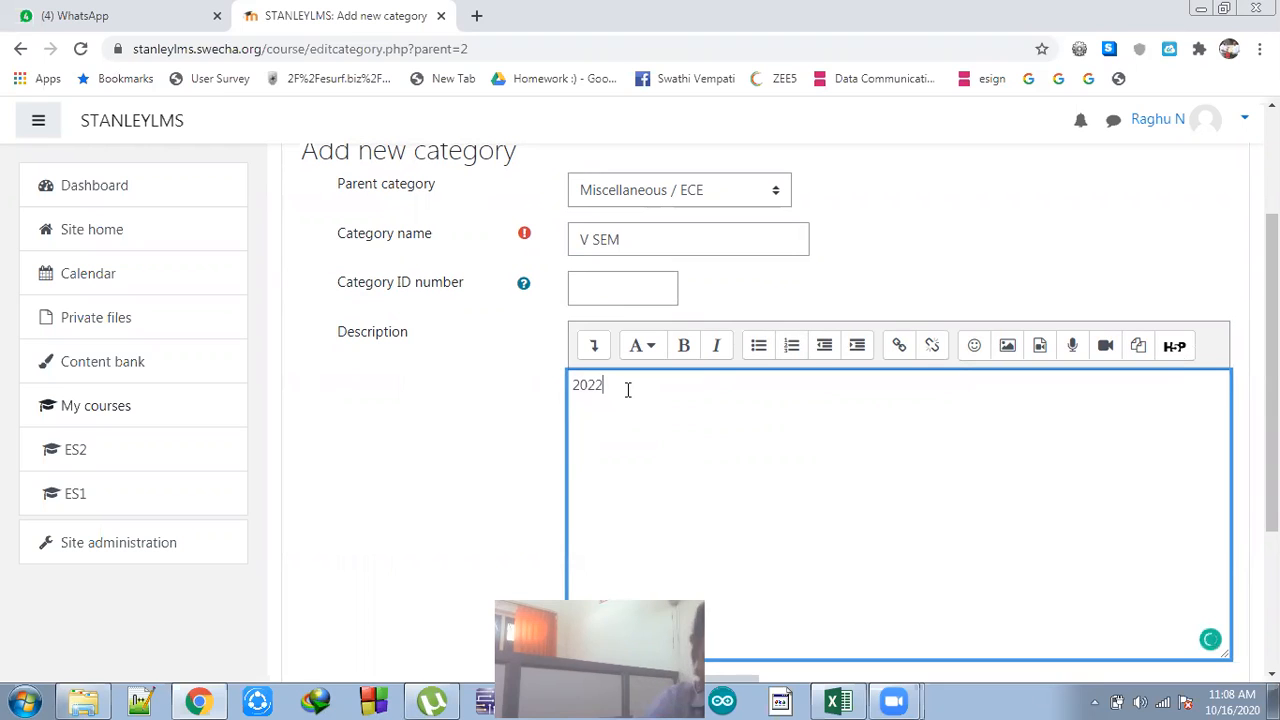
pyautogui.write(' BATCH')
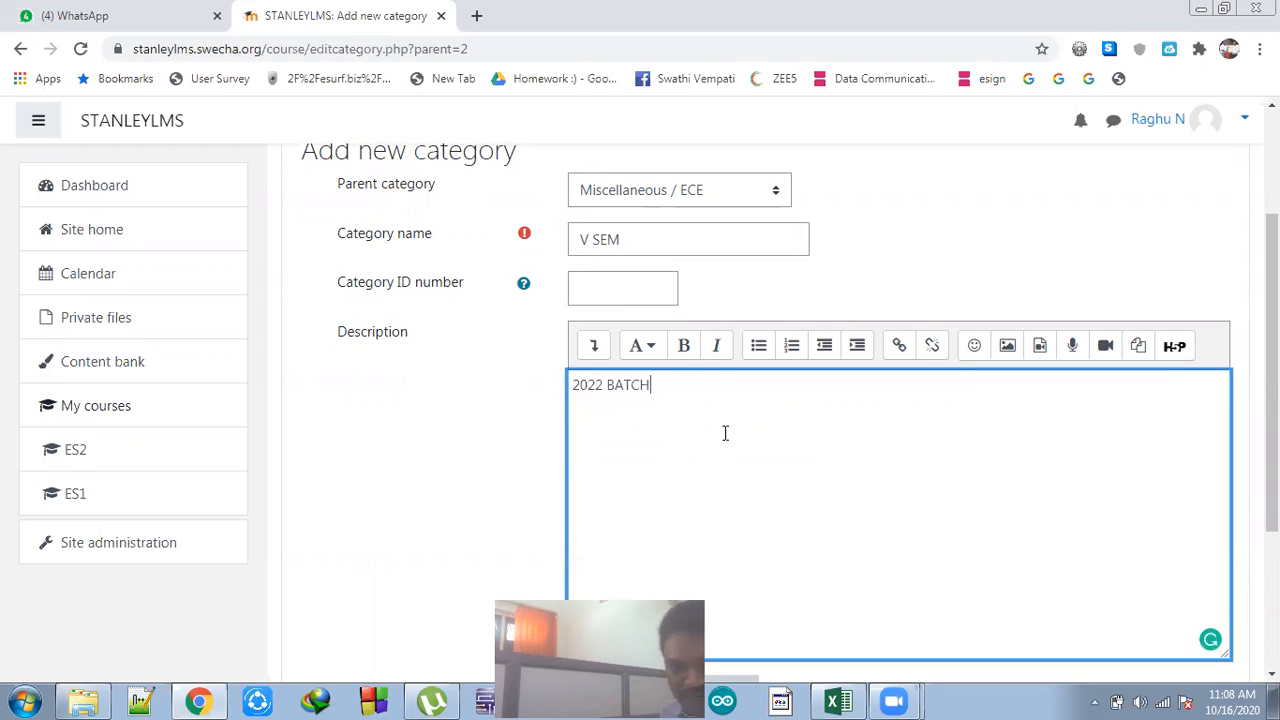
pyautogui.scroll(-2, 723, 434)
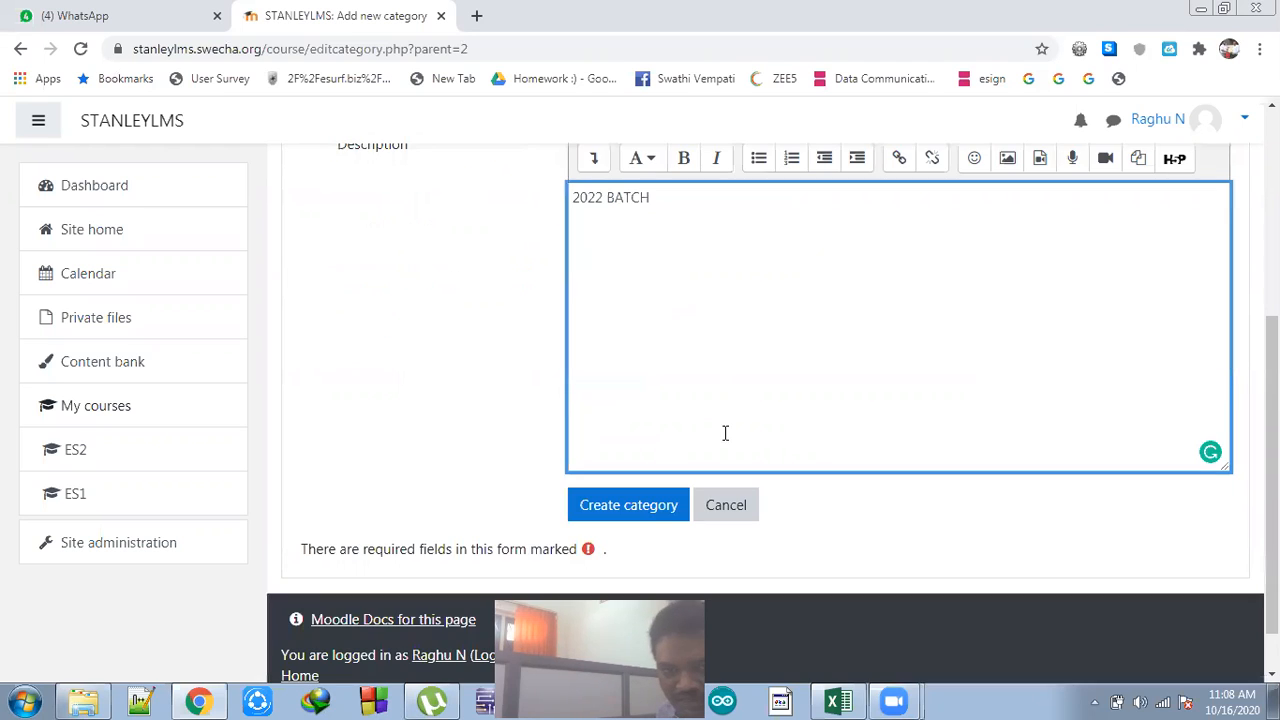
pyautogui.click(622, 508)
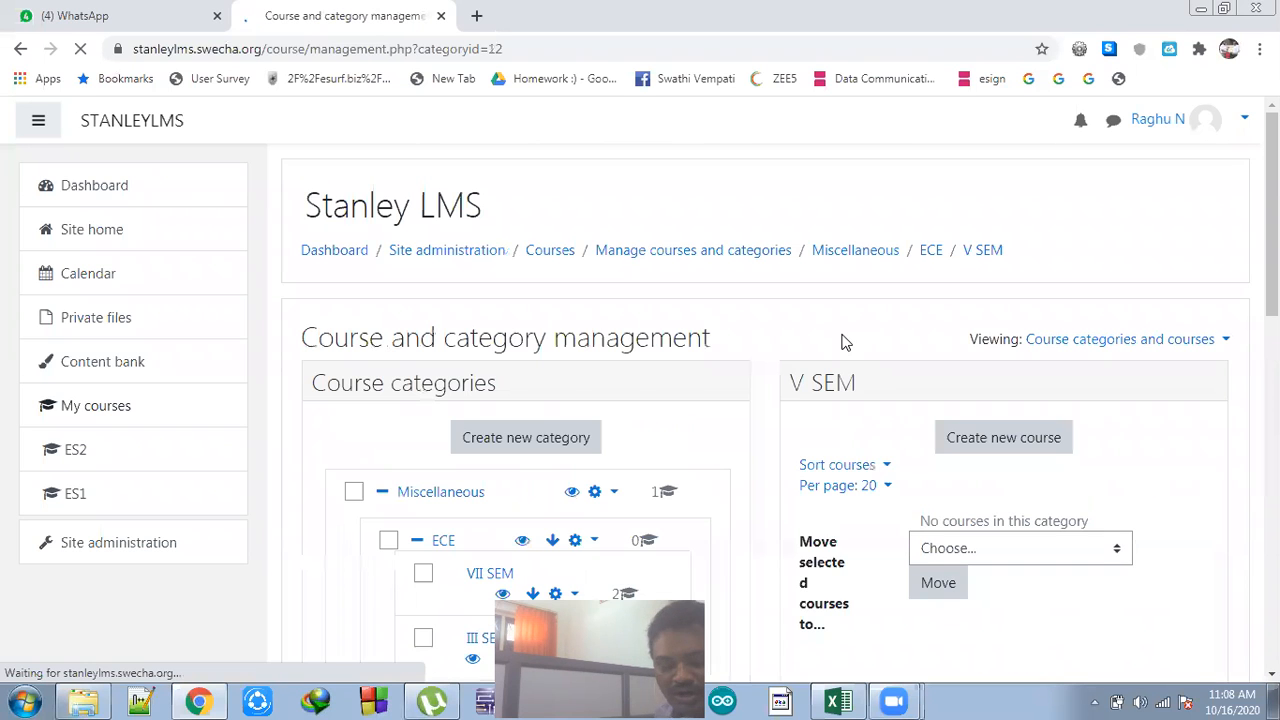
# - From Site home, confirm ECE lists VII SEM, III SEM and V SEM, then return to Site administration
pyautogui.scroll(-3, 740, 358)
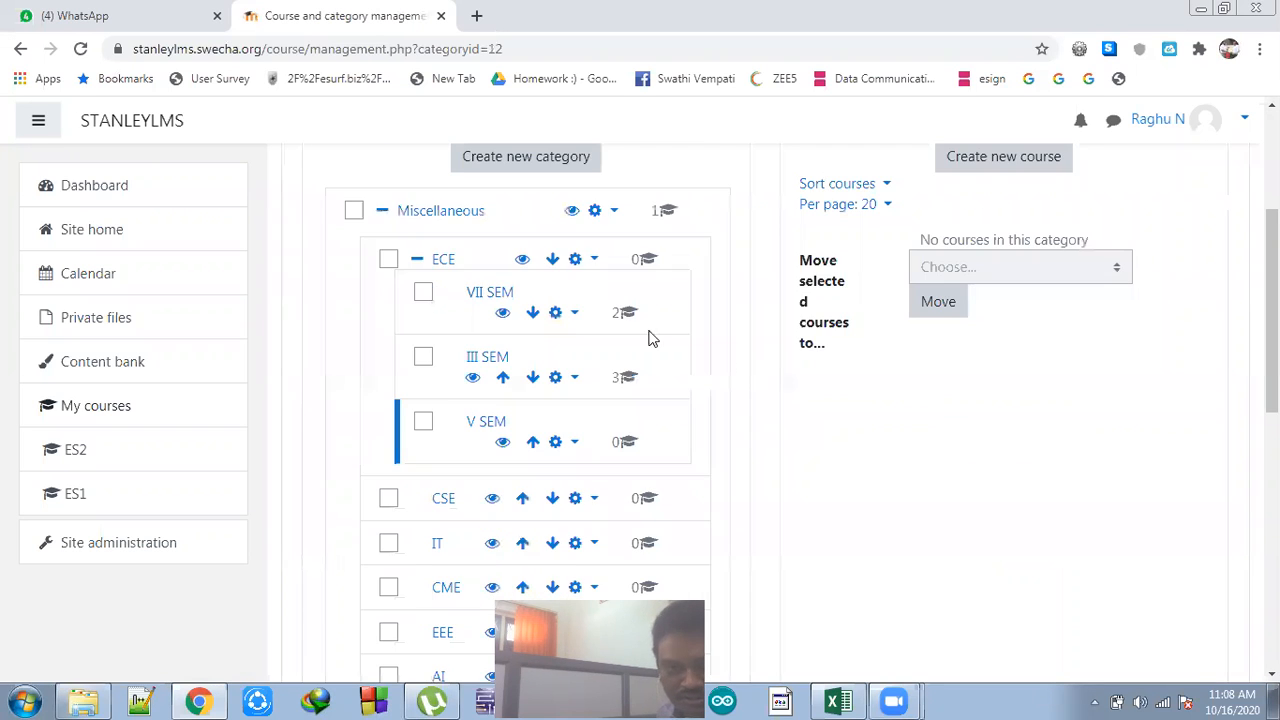
pyautogui.scroll(2, 551, 344)
pyautogui.click(80, 232)
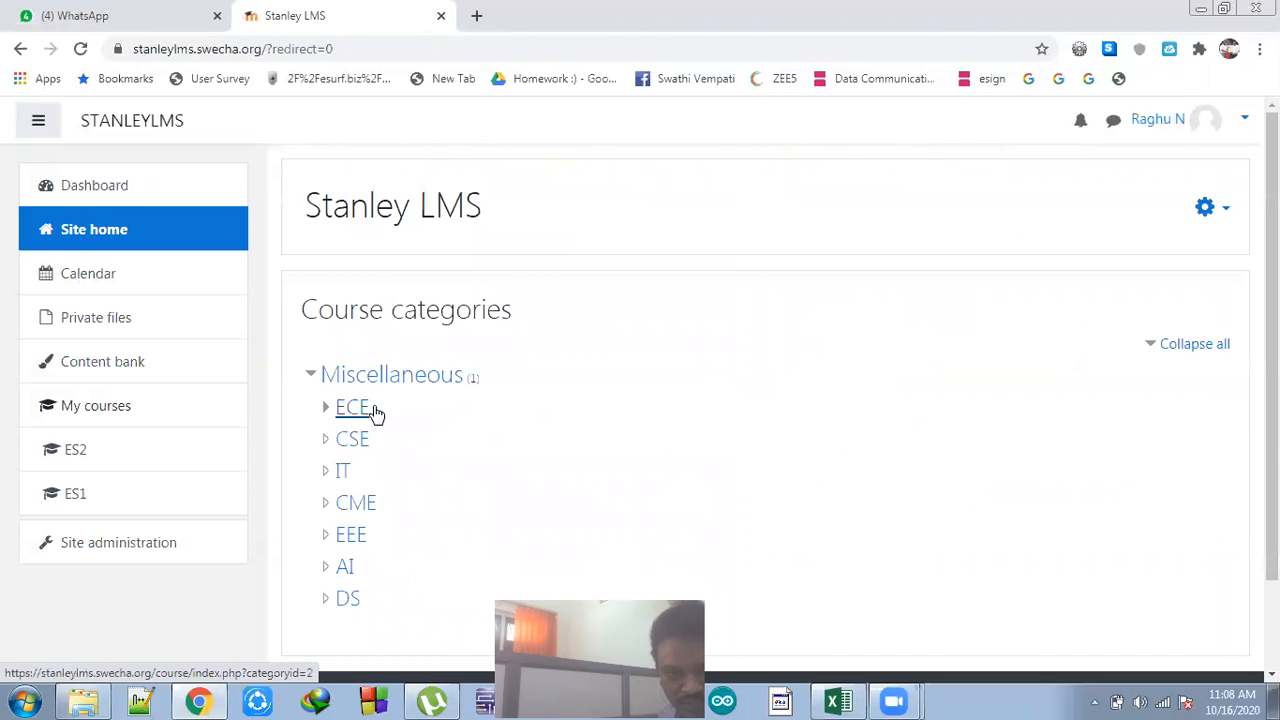
pyautogui.click(364, 410)
pyautogui.scroll(-3, 540, 470)
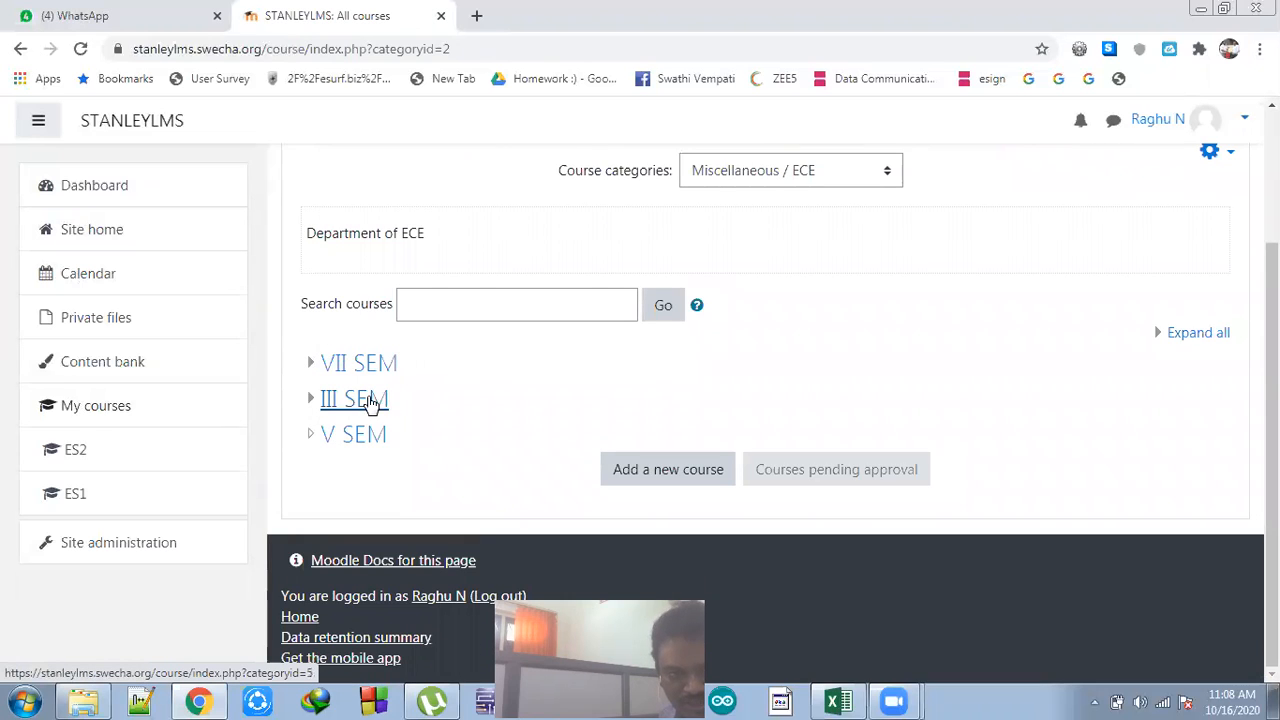
pyautogui.click(128, 545)
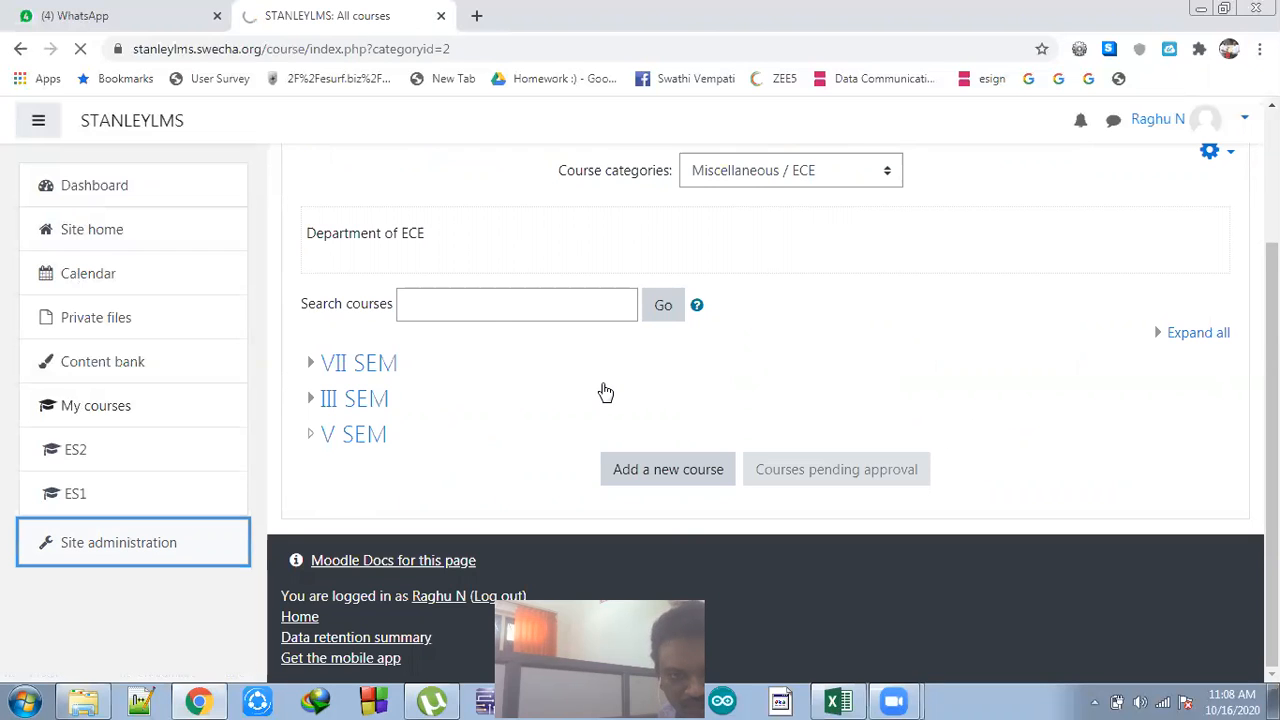
pyautogui.scroll(-1, 590, 400)
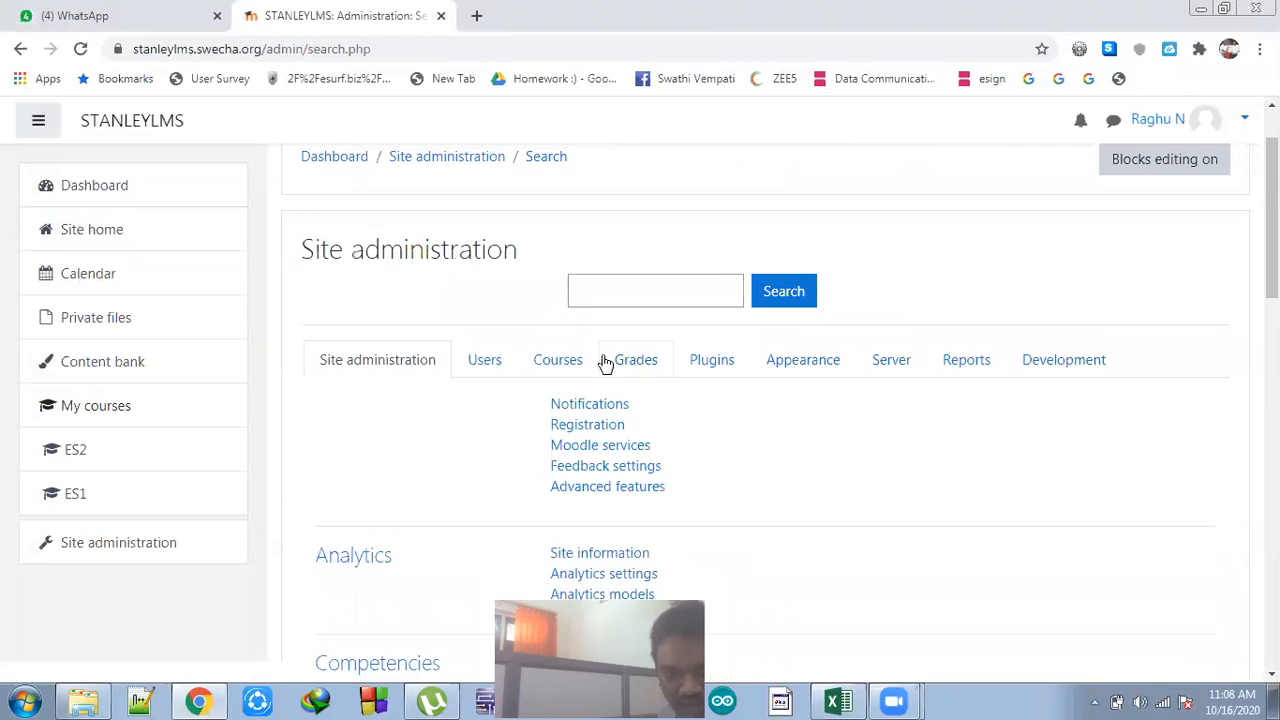
# - Go to Manage courses and categories and open the actions menu for the CSE category
pyautogui.click(553, 364)
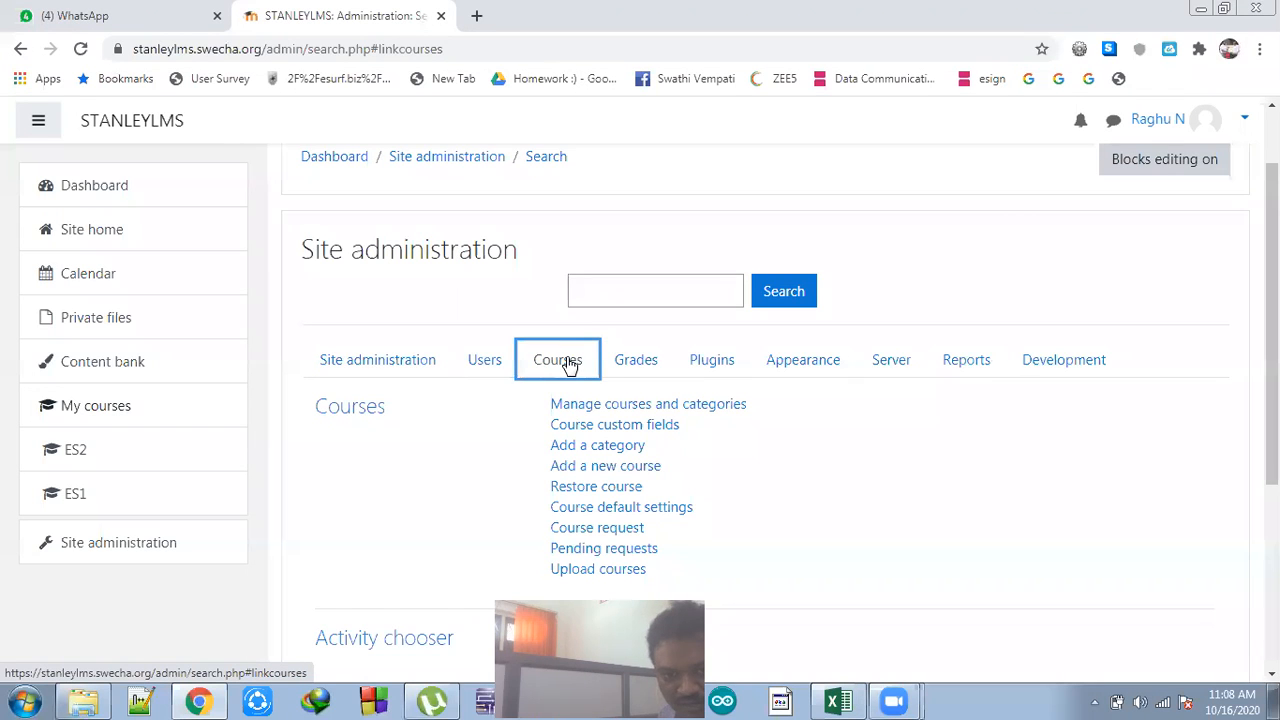
pyautogui.scroll(-1, 568, 366)
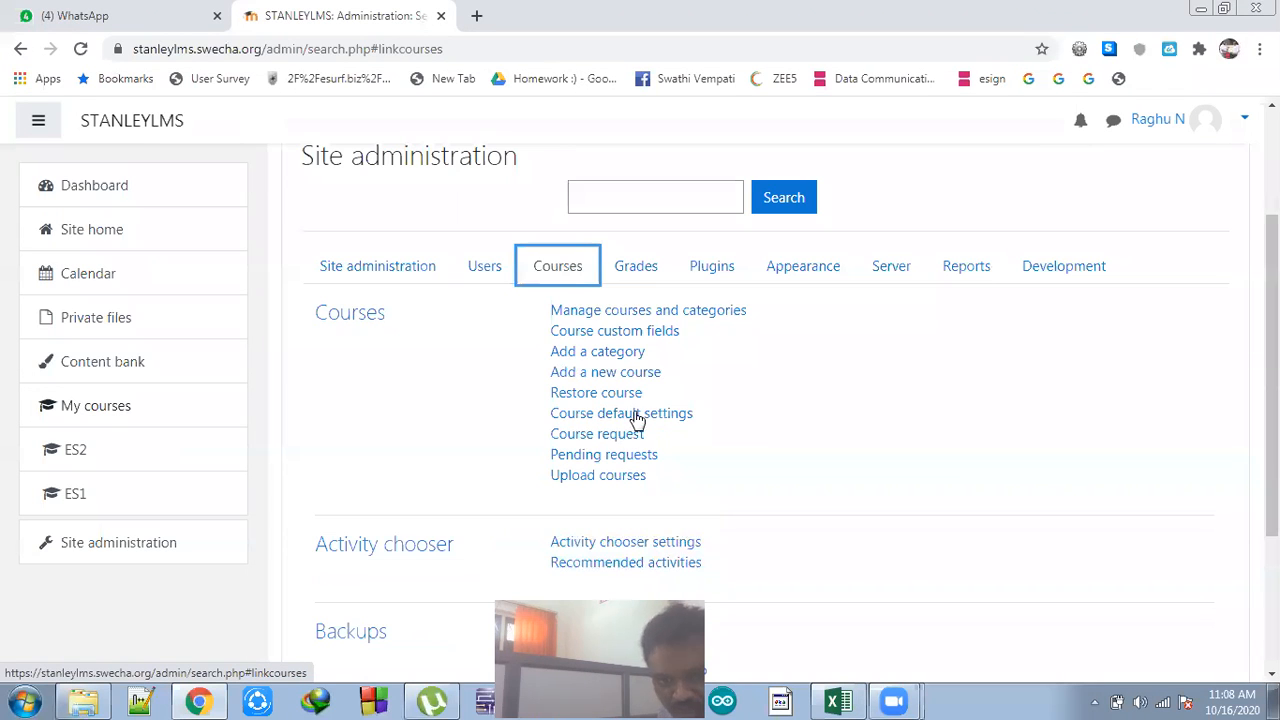
pyautogui.click(617, 314)
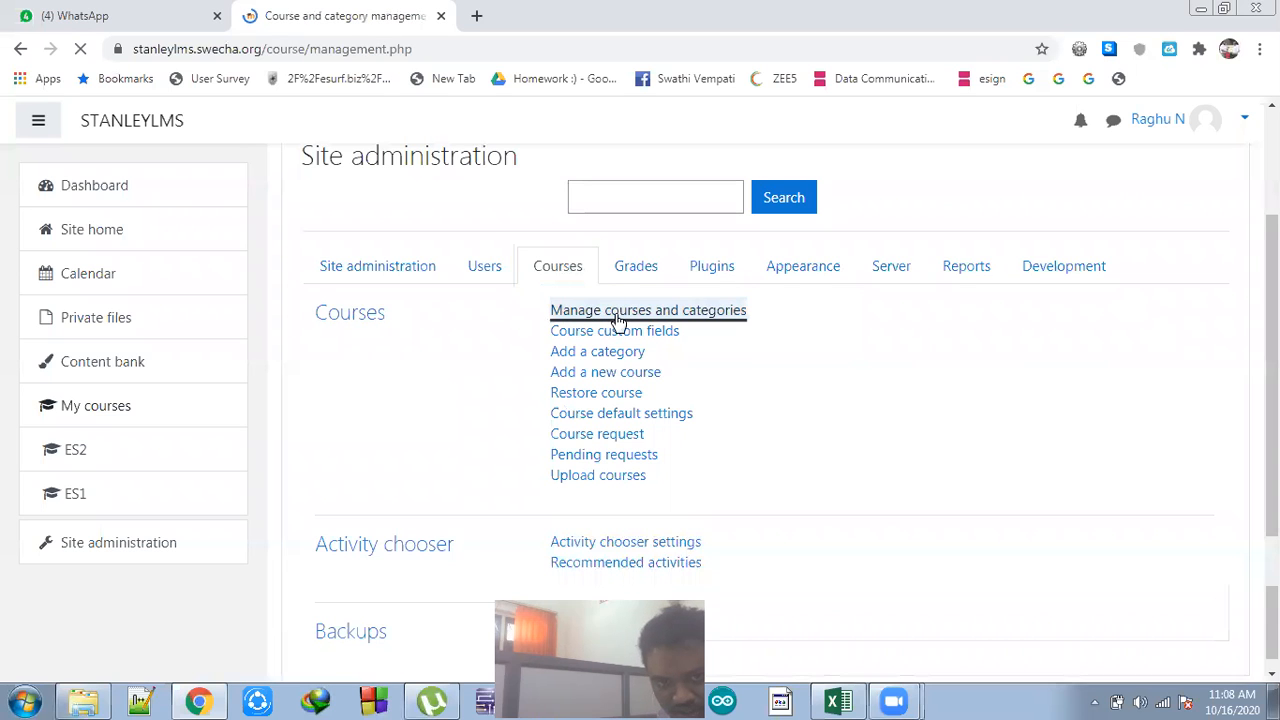
pyautogui.scroll(-3, 600, 334)
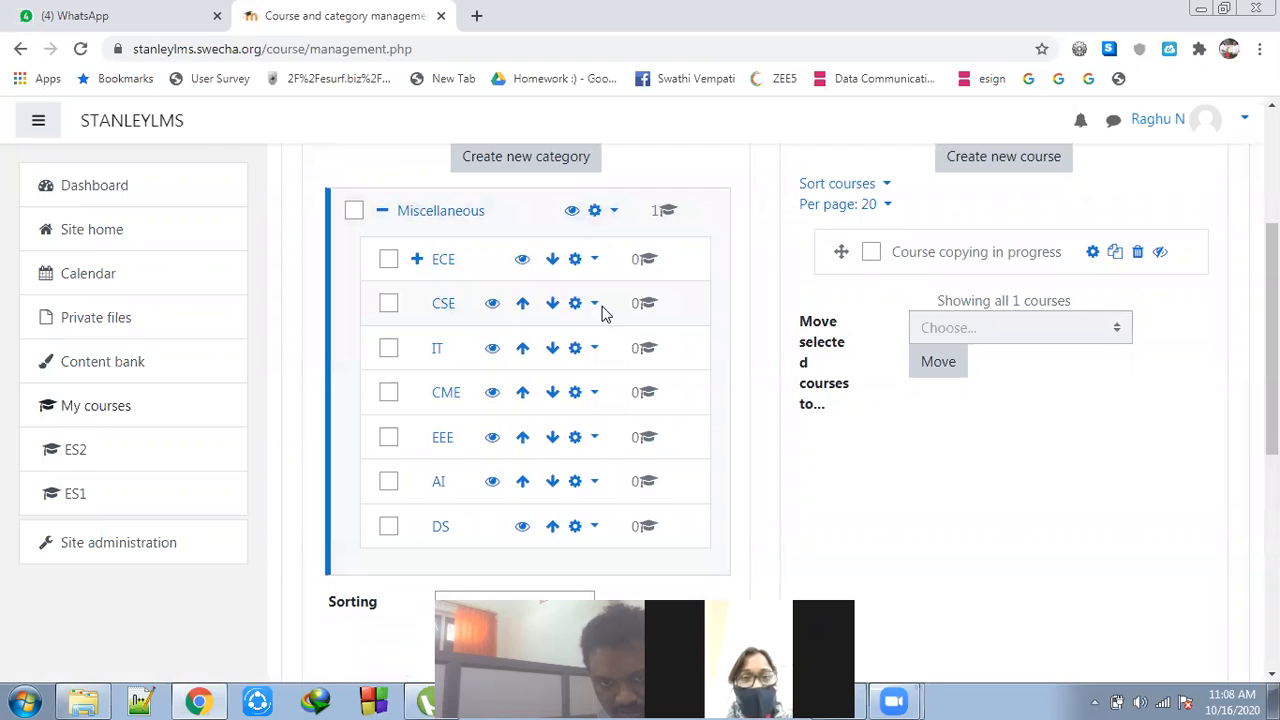
pyautogui.click(594, 304)
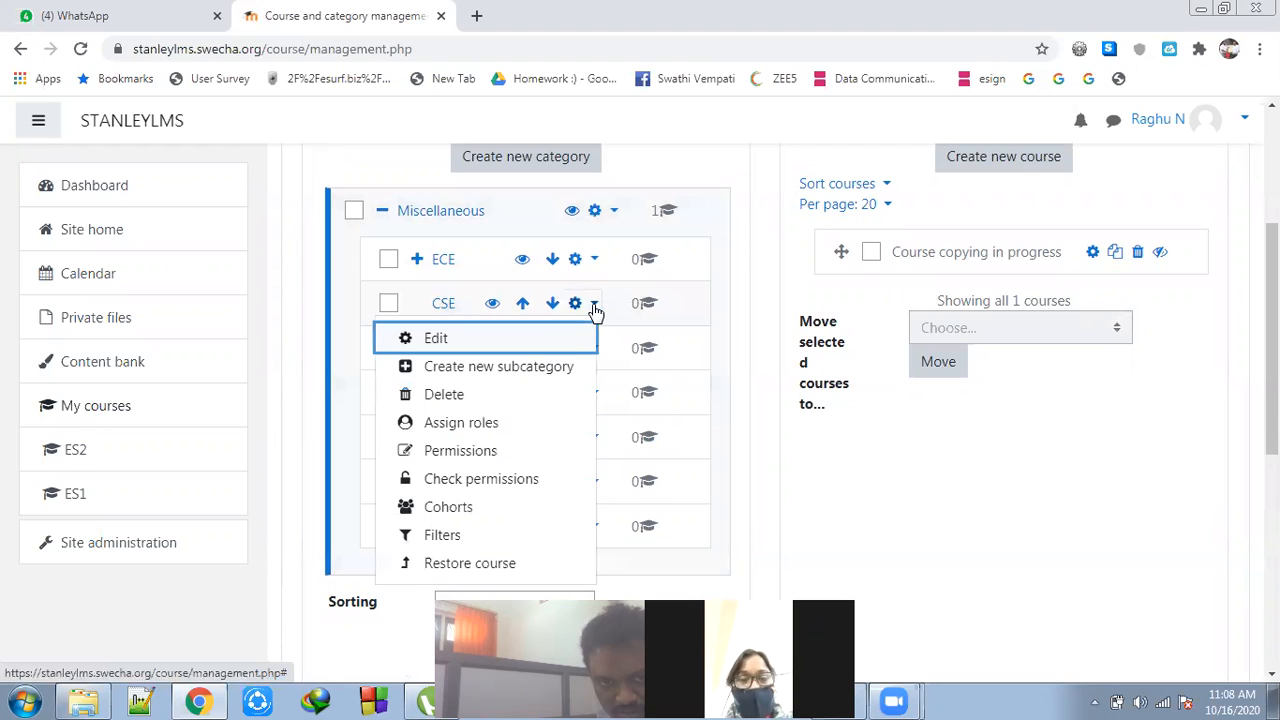
# - Add a III SEM subcategory under CSE with the description '2019-2023 BATCH'
pyautogui.click(478, 368)
pyautogui.click(596, 425)
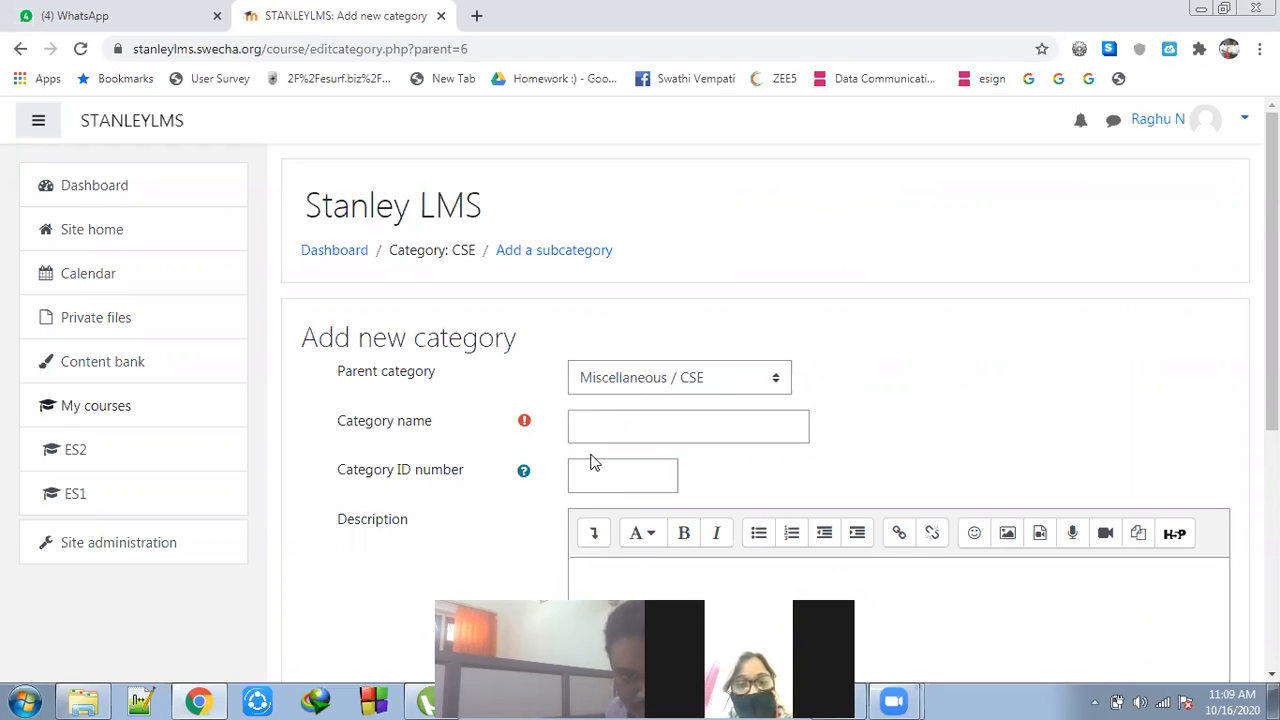
pyautogui.click(624, 432)
pyautogui.write('II')
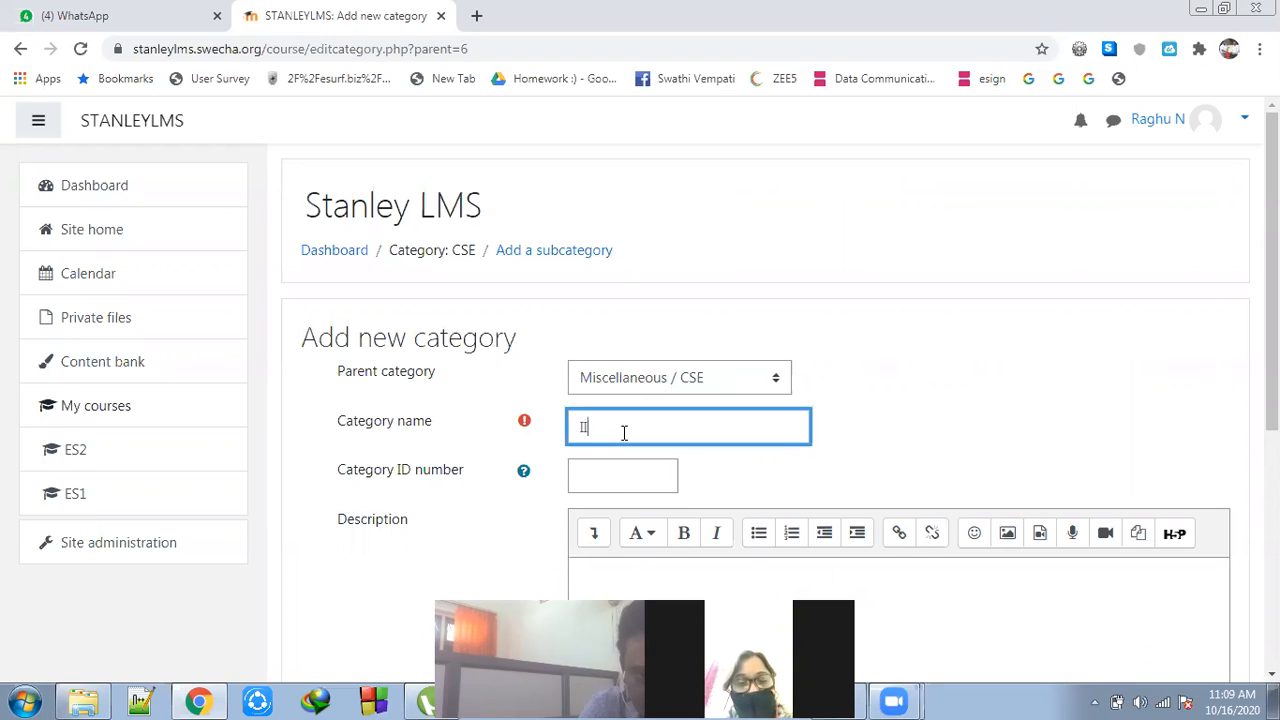
pyautogui.write('I SEM')
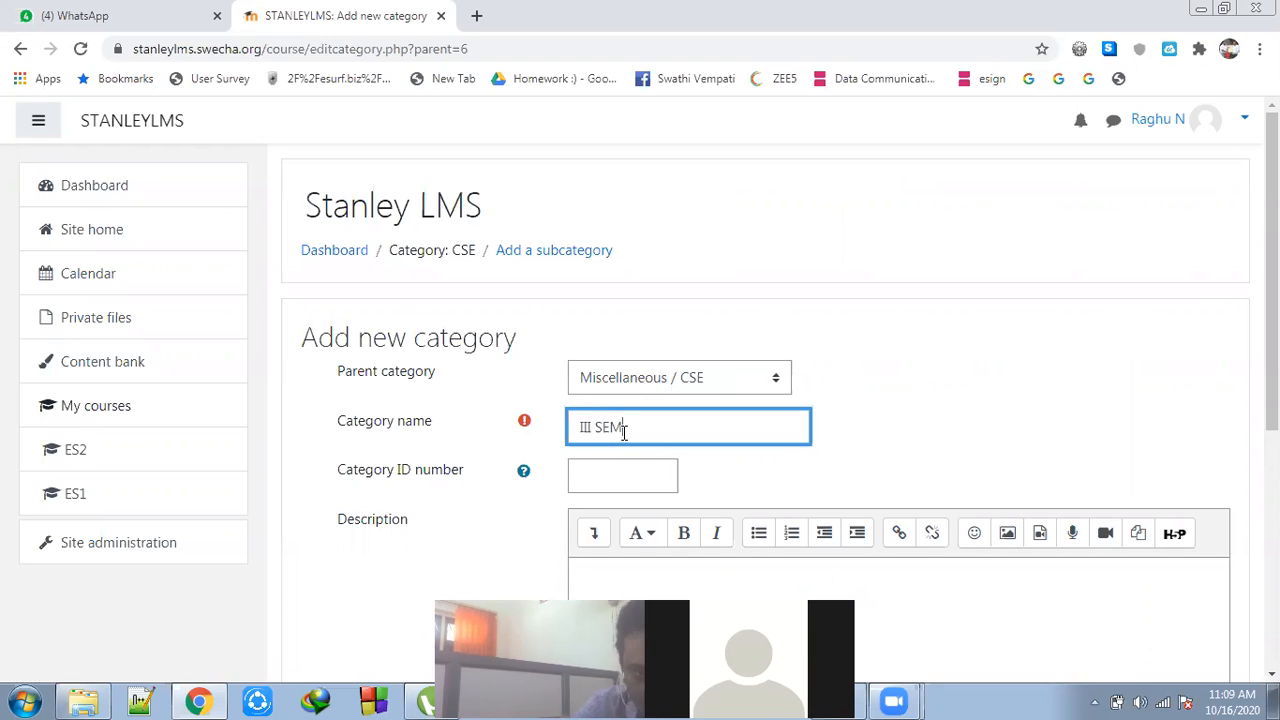
pyautogui.scroll(-2, 640, 434)
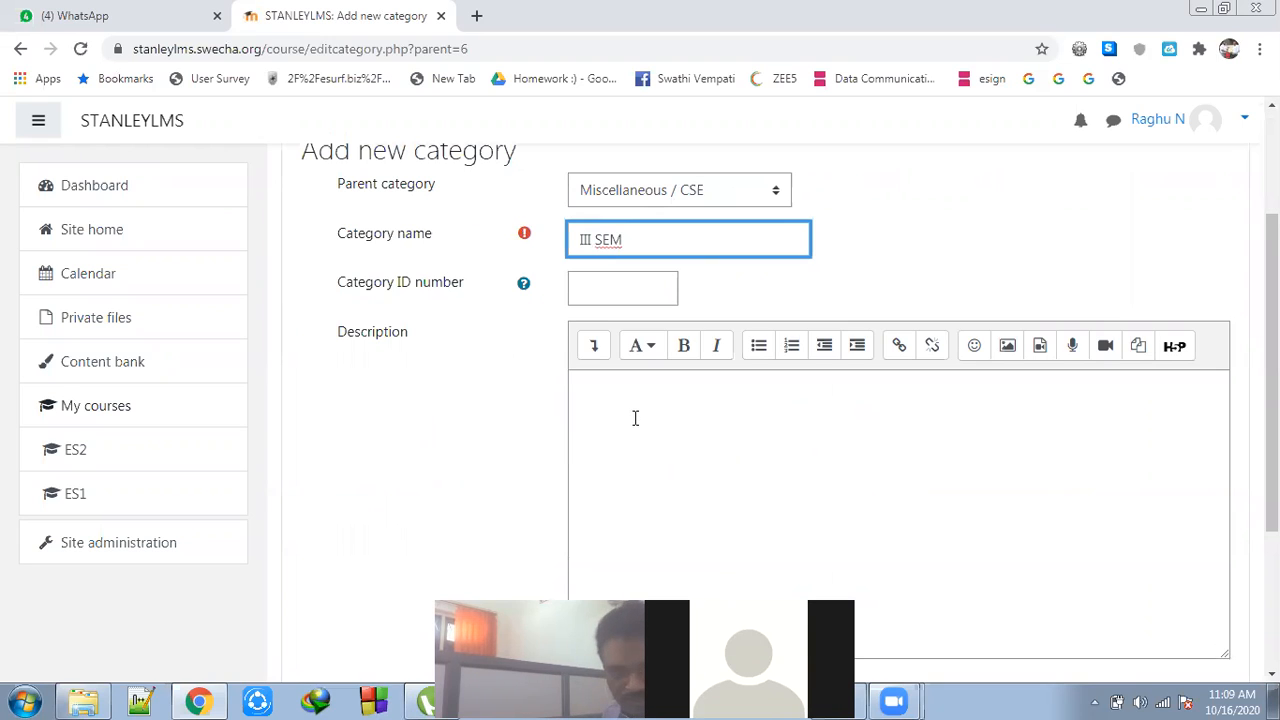
pyautogui.click(635, 418)
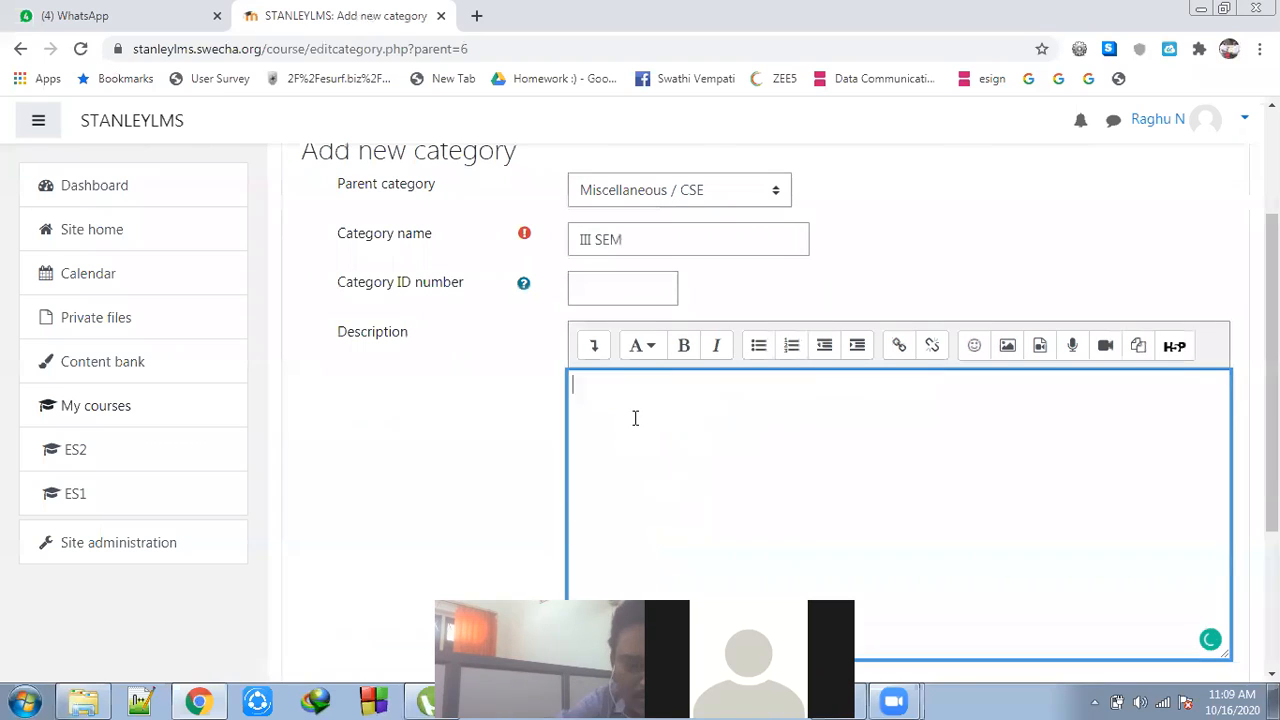
pyautogui.write('20')
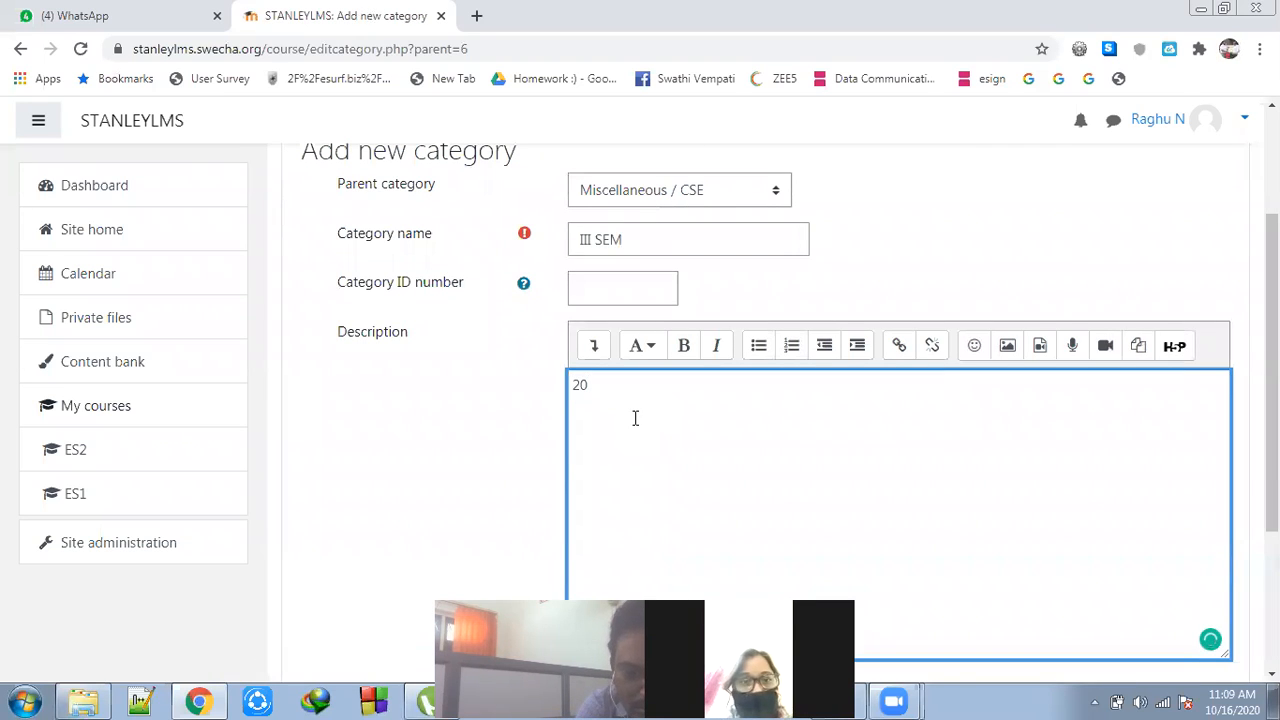
pyautogui.write('23')
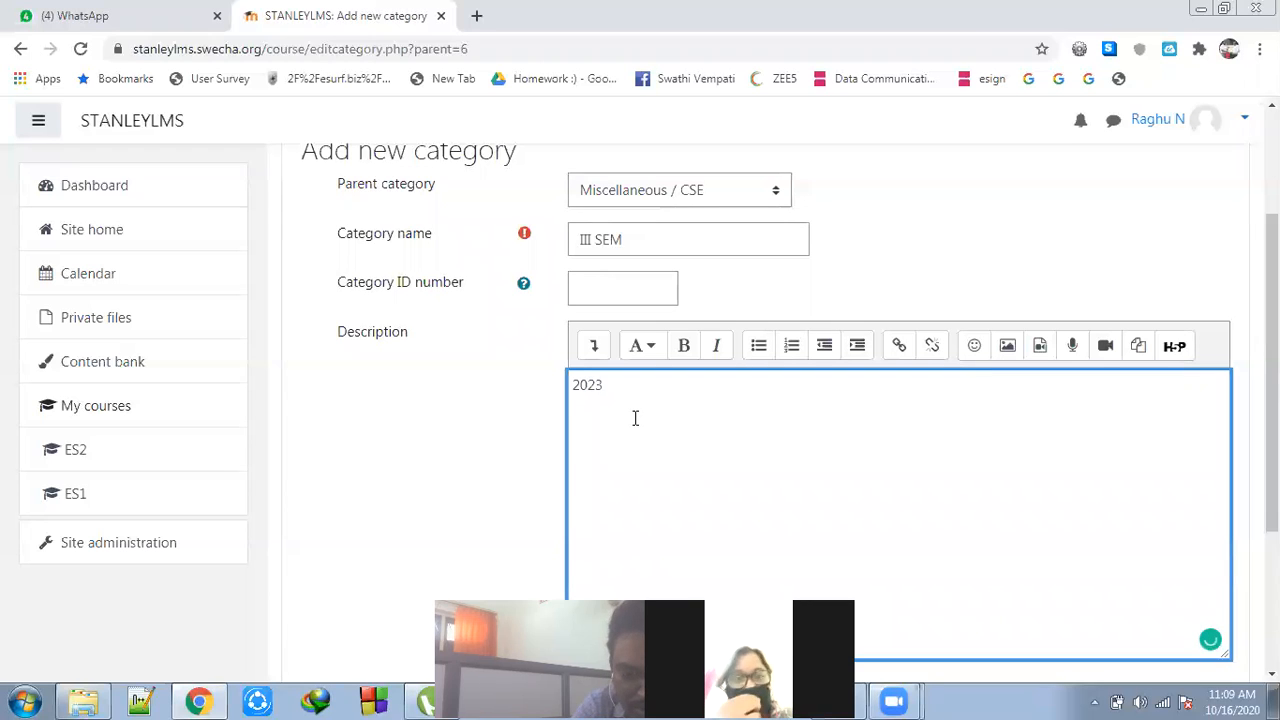
pyautogui.write(' BATCH')
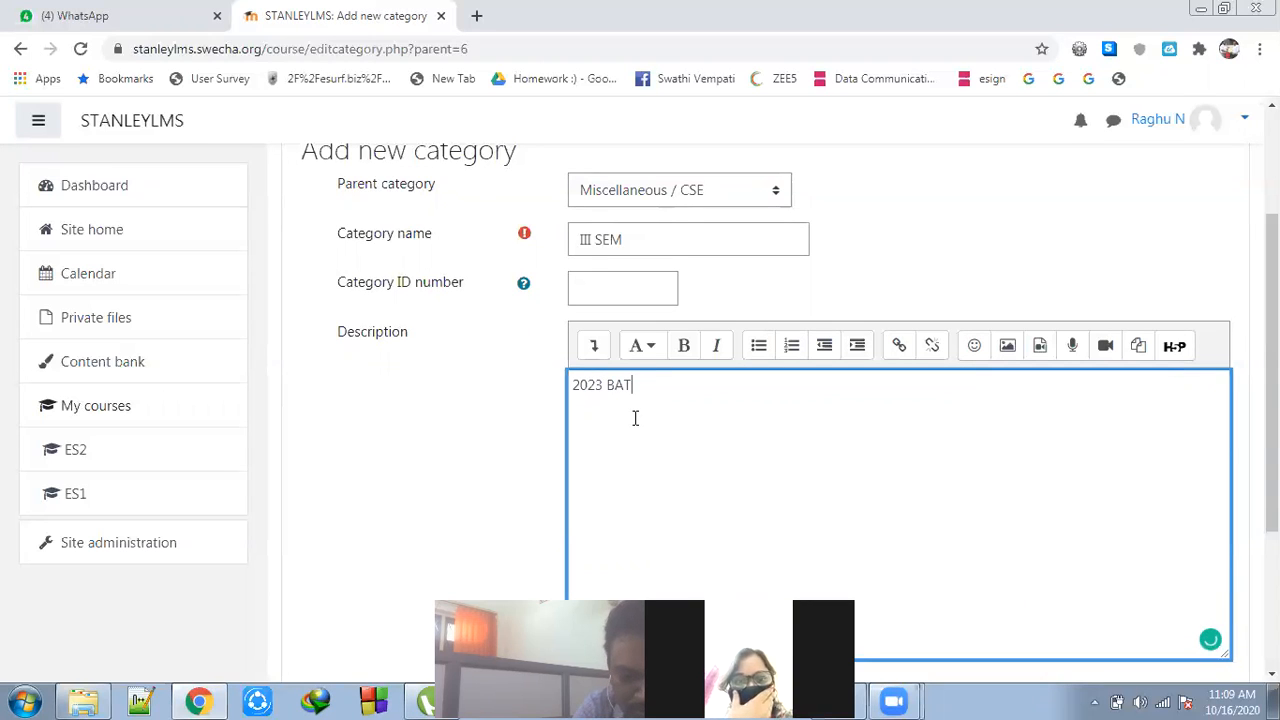
pyautogui.click(572, 385)
pyautogui.write('2019')
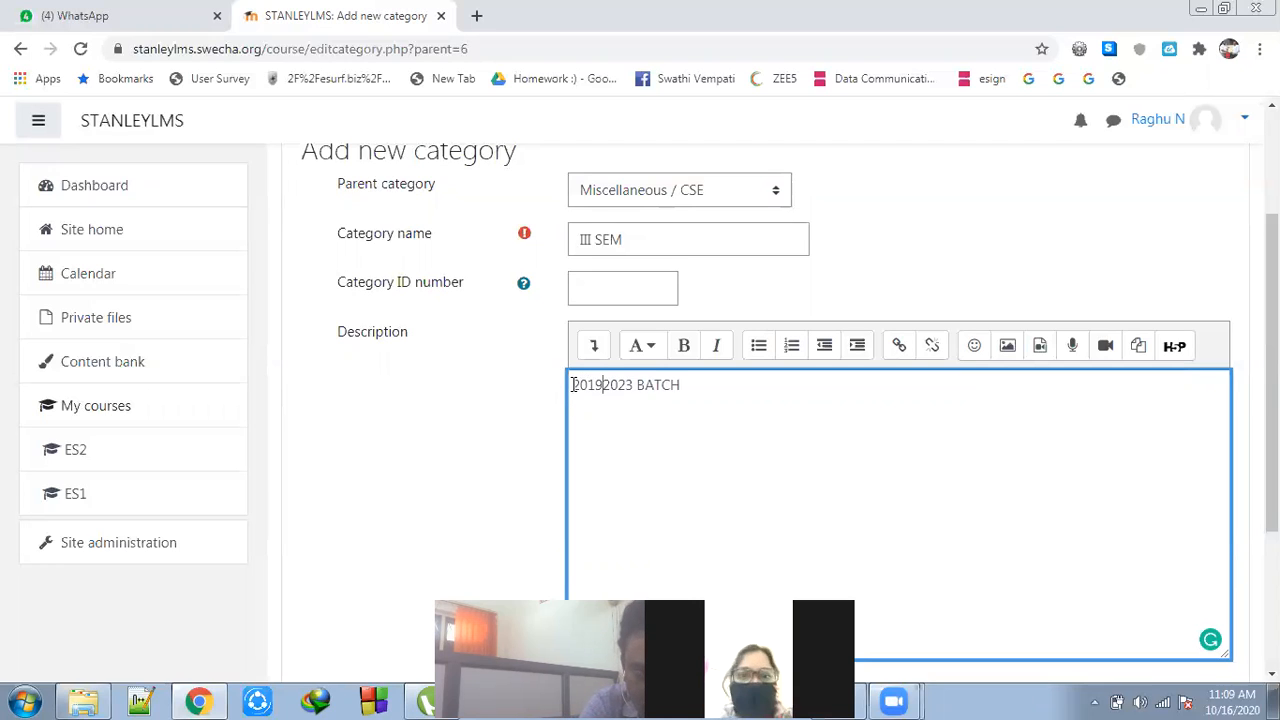
pyautogui.write('-')
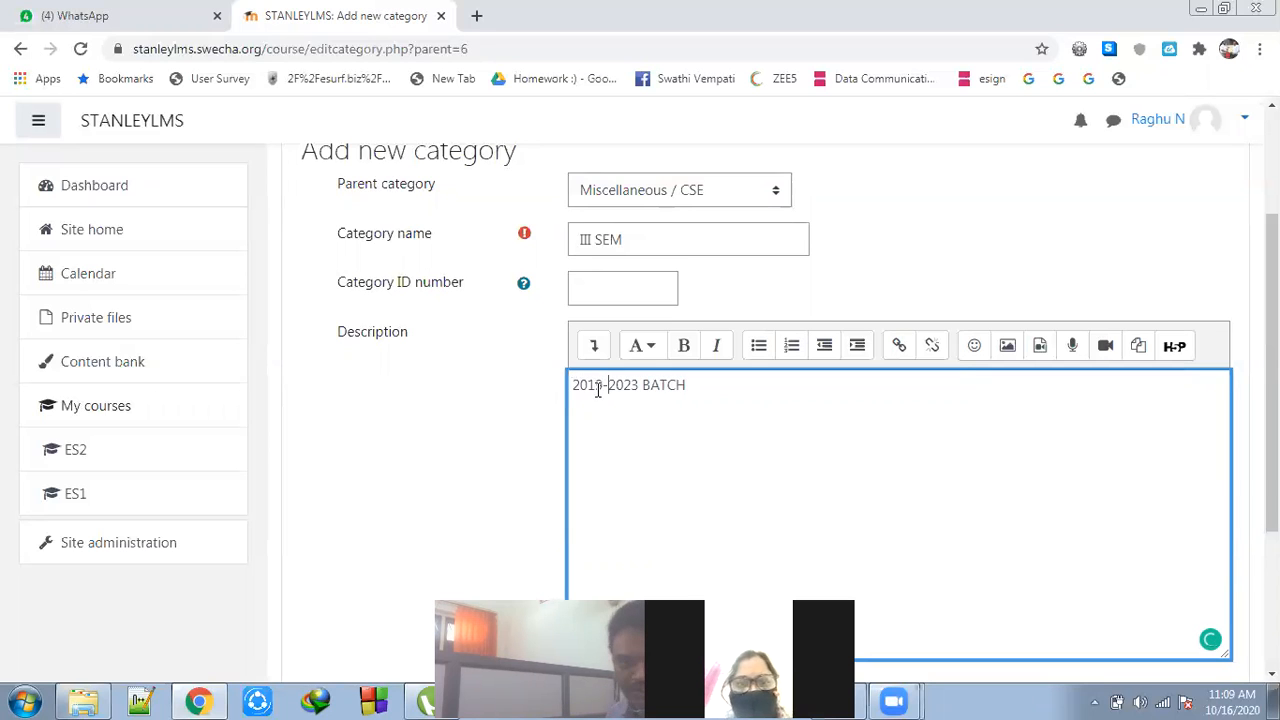
pyautogui.scroll(-3, 721, 412)
pyautogui.click(628, 446)
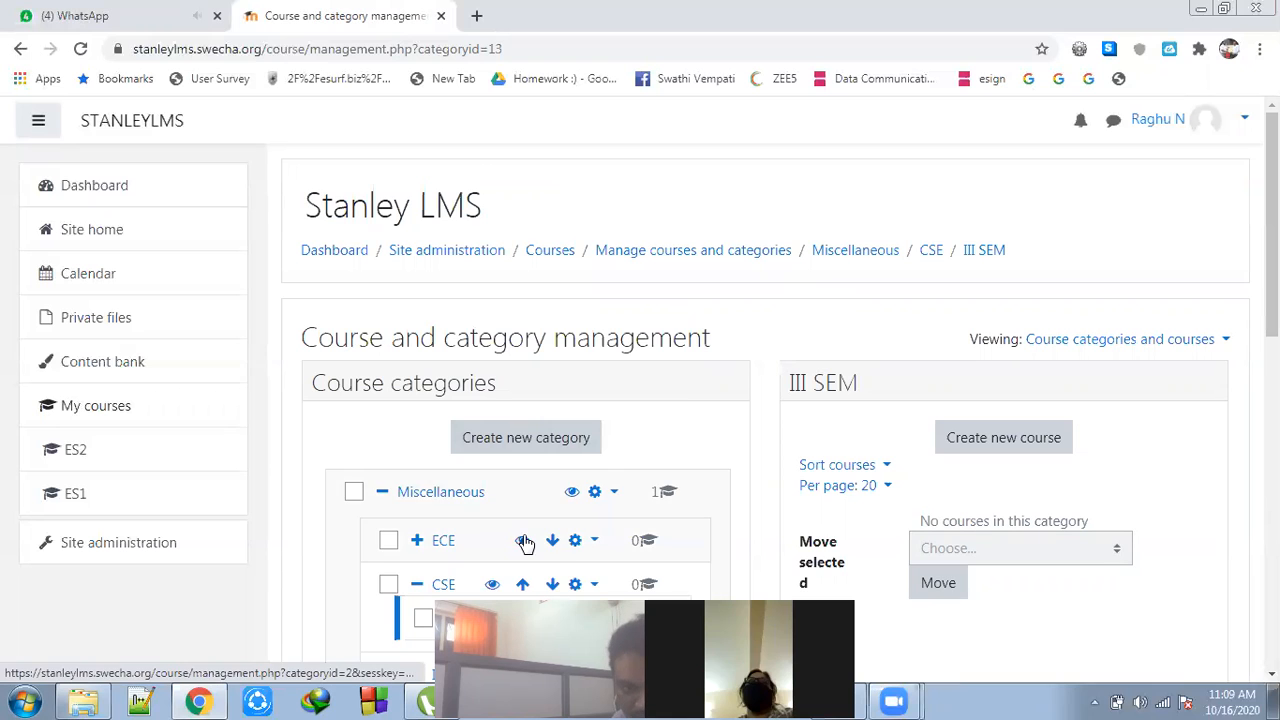
# - Return to the Site administration page from the left sidebar
pyautogui.scroll(-2, 523, 538)
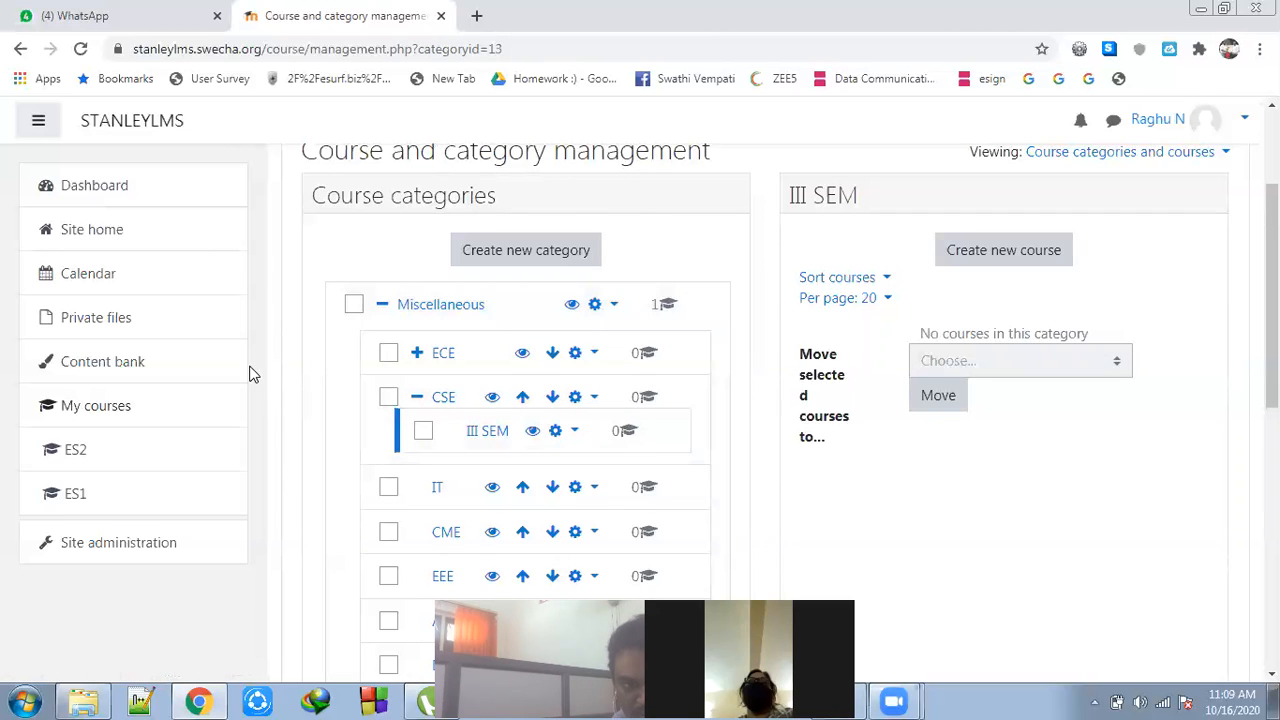
pyautogui.click(118, 545)
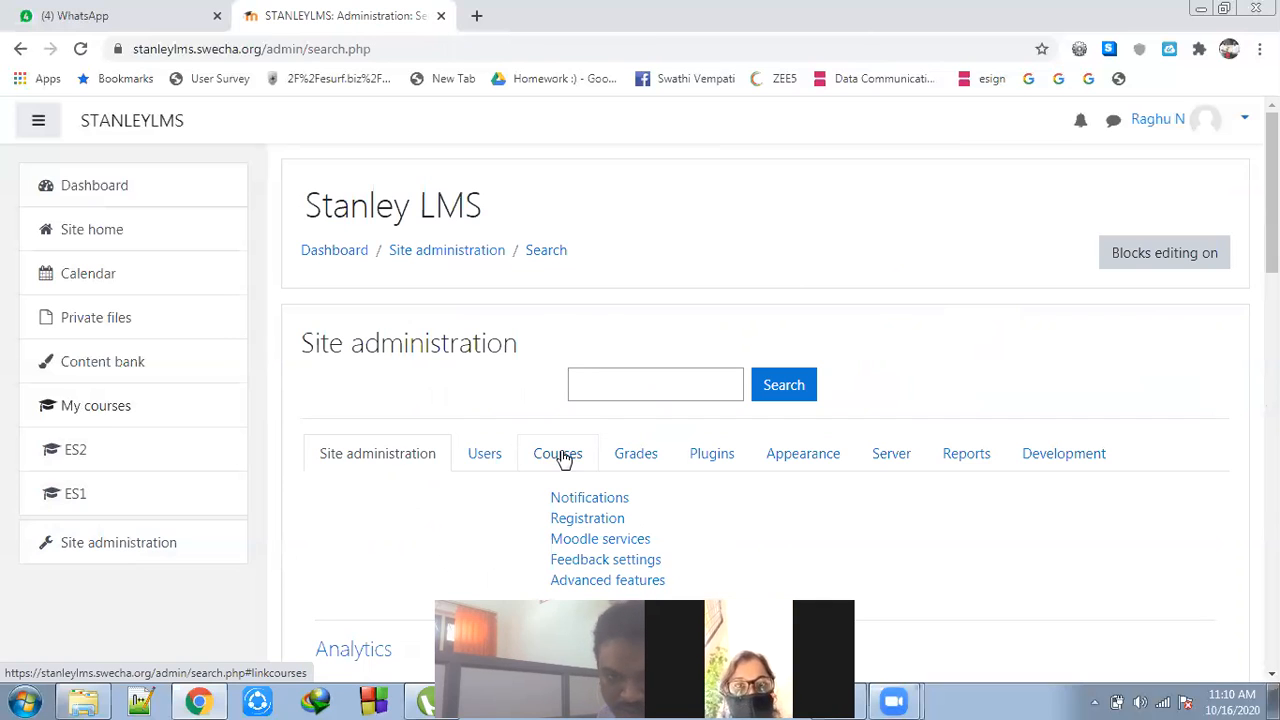
# - Show the Users section of Site administration and scroll down to the Accounts links
pyautogui.click(486, 457)
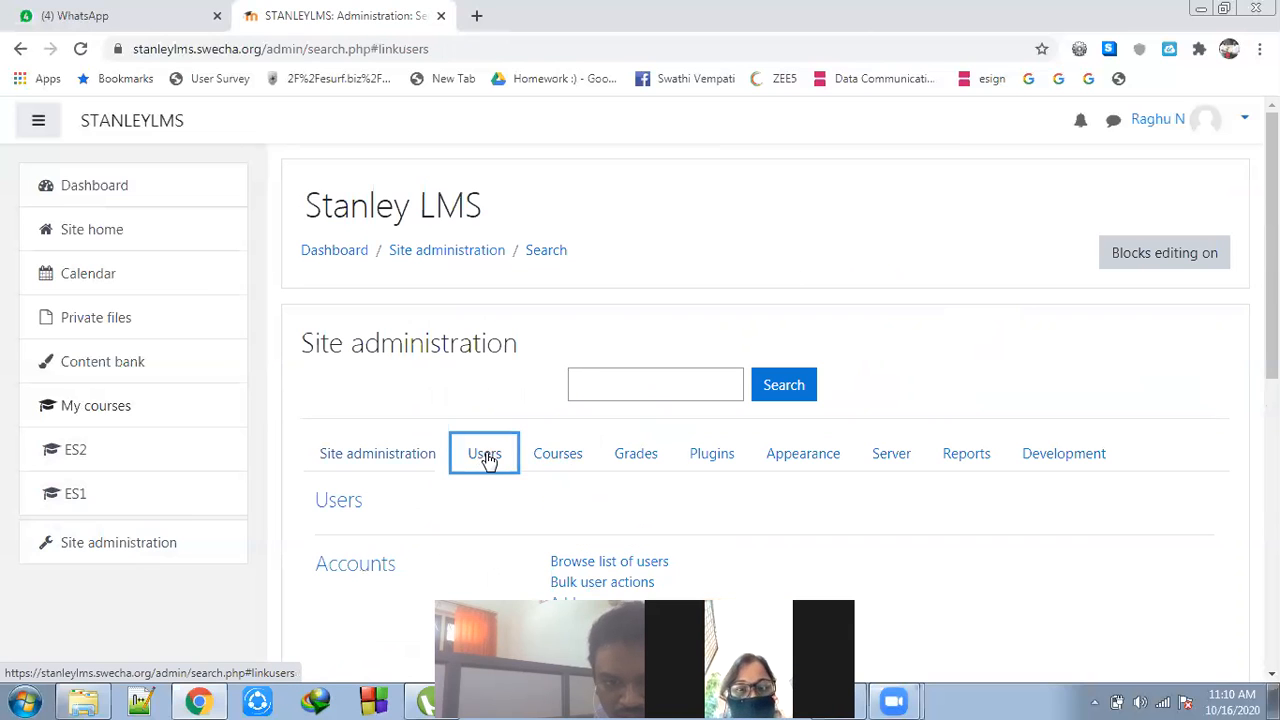
pyautogui.scroll(-1, 500, 457)
pyautogui.scroll(-2, 562, 415)
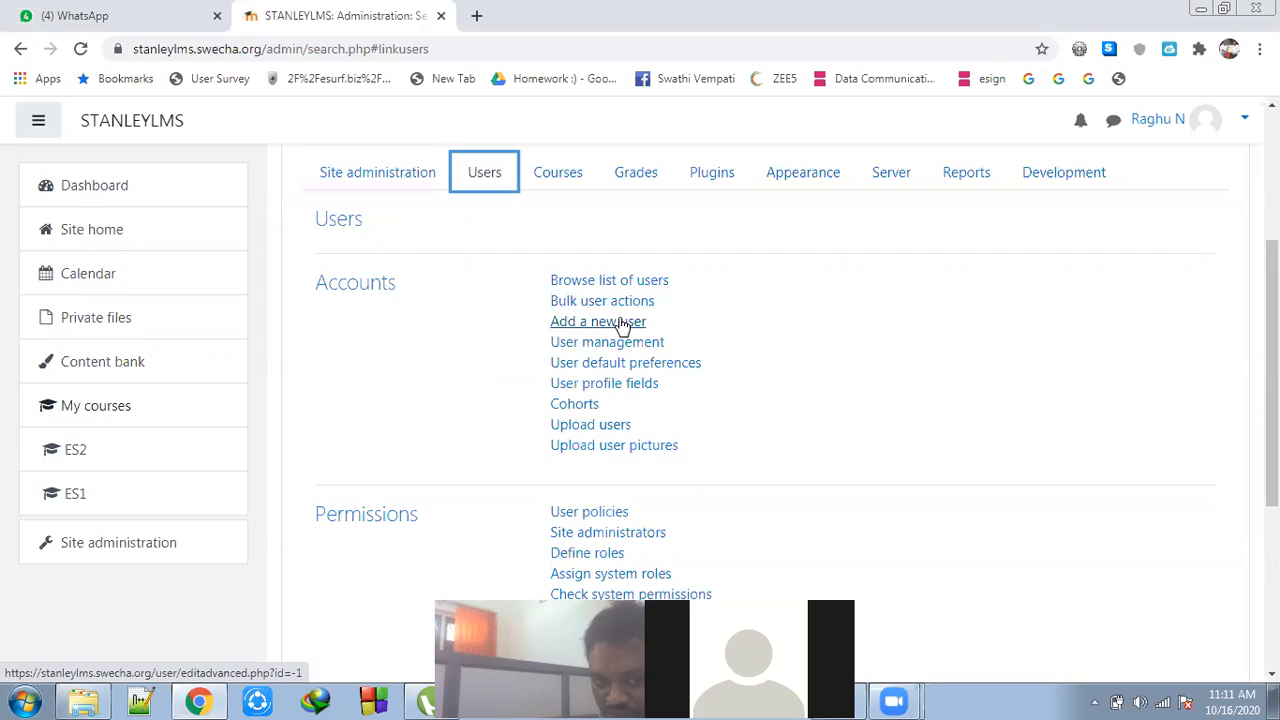
# - Open the Upload users page under Accounts and view its CSV upload options
pyautogui.click(588, 430)
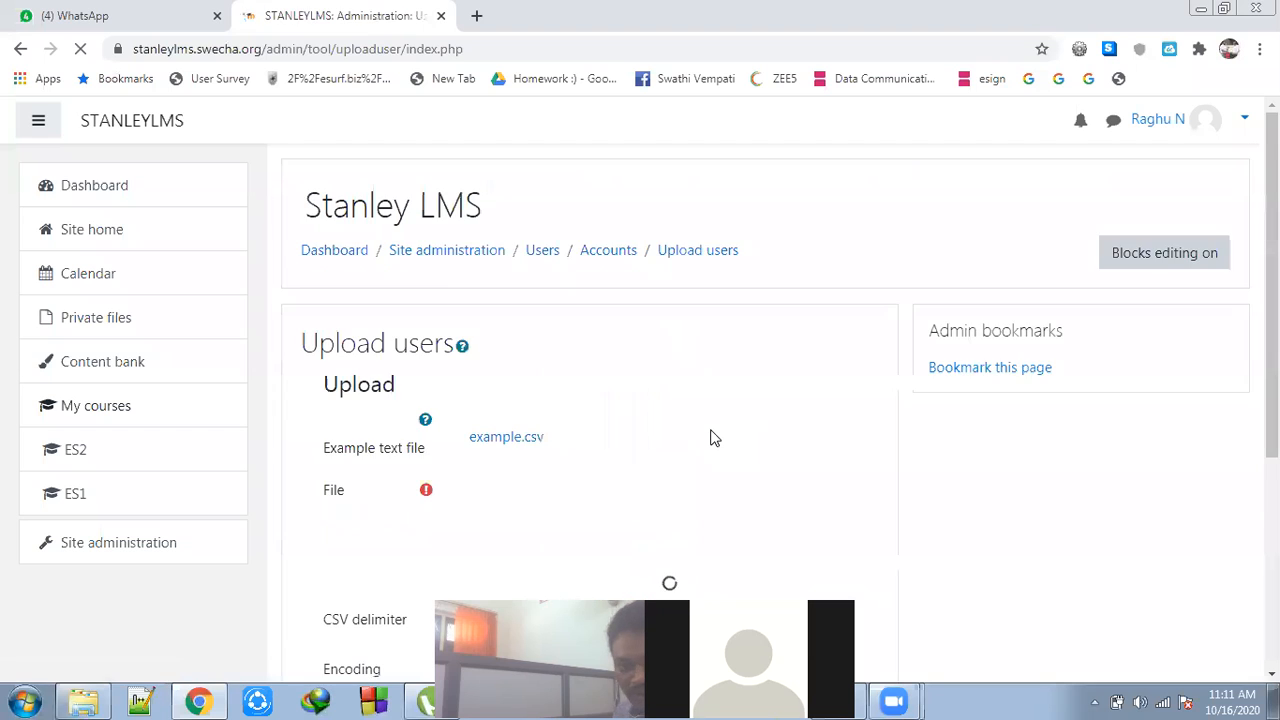
pyautogui.scroll(-4, 710, 437)
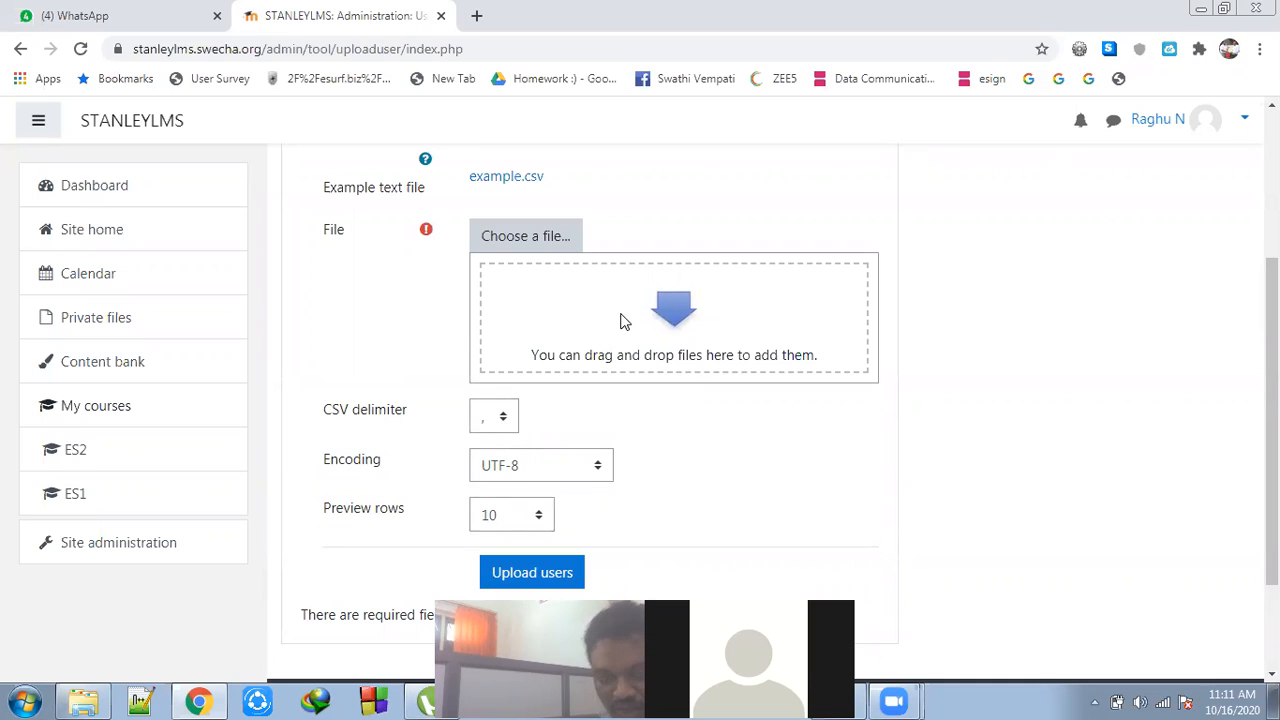
# - Load Google in a new tab, switch to the personal Google account, and show the apps list
pyautogui.click(479, 26)
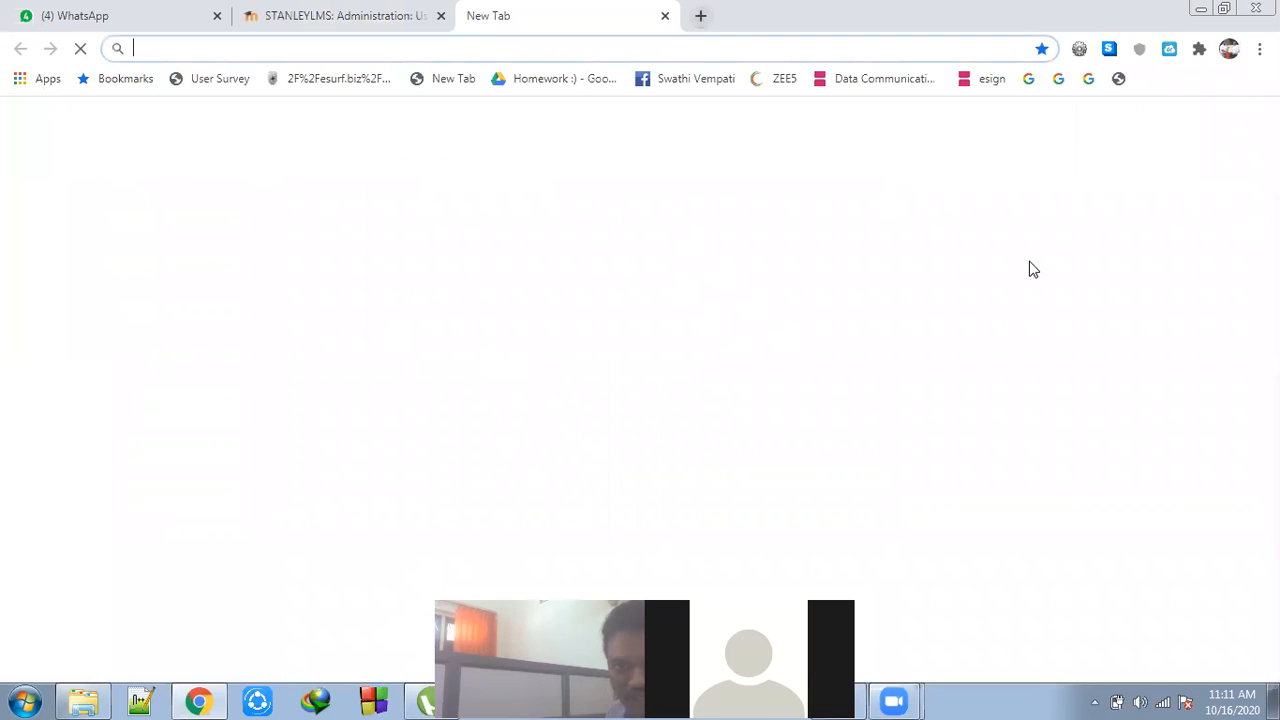
pyautogui.click(593, 305)
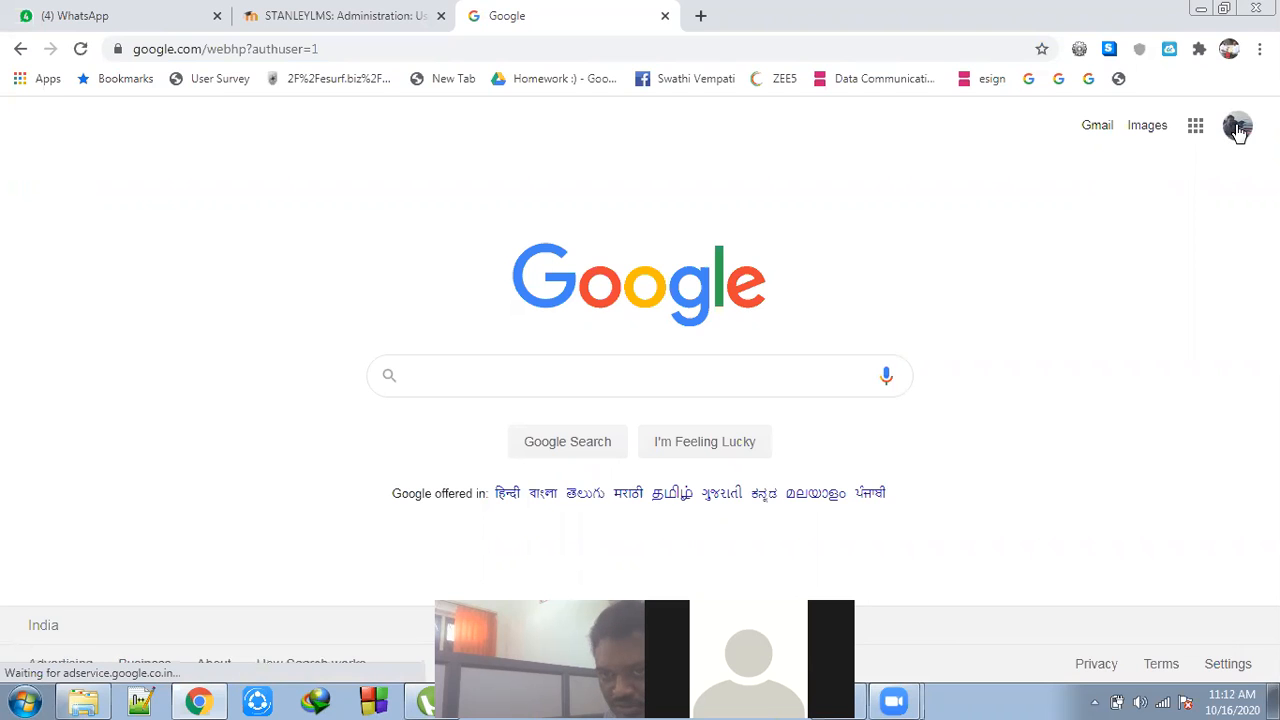
pyautogui.click(1238, 130)
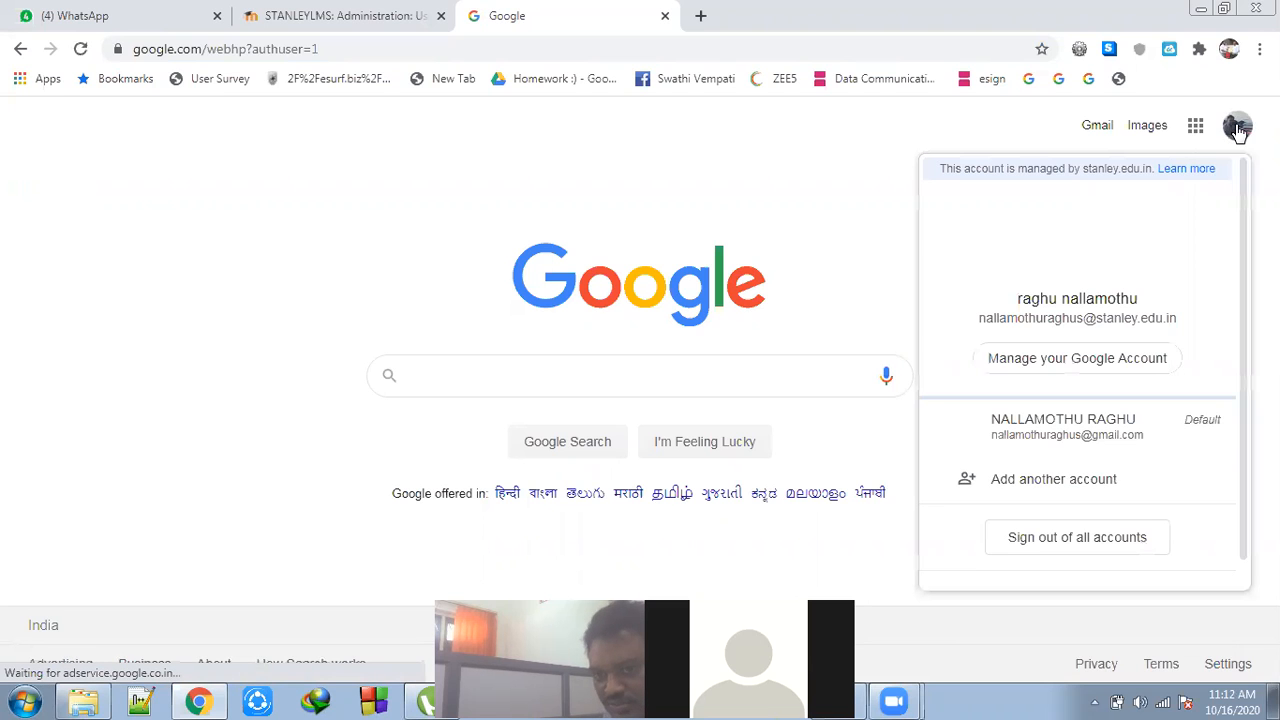
pyautogui.click(1063, 446)
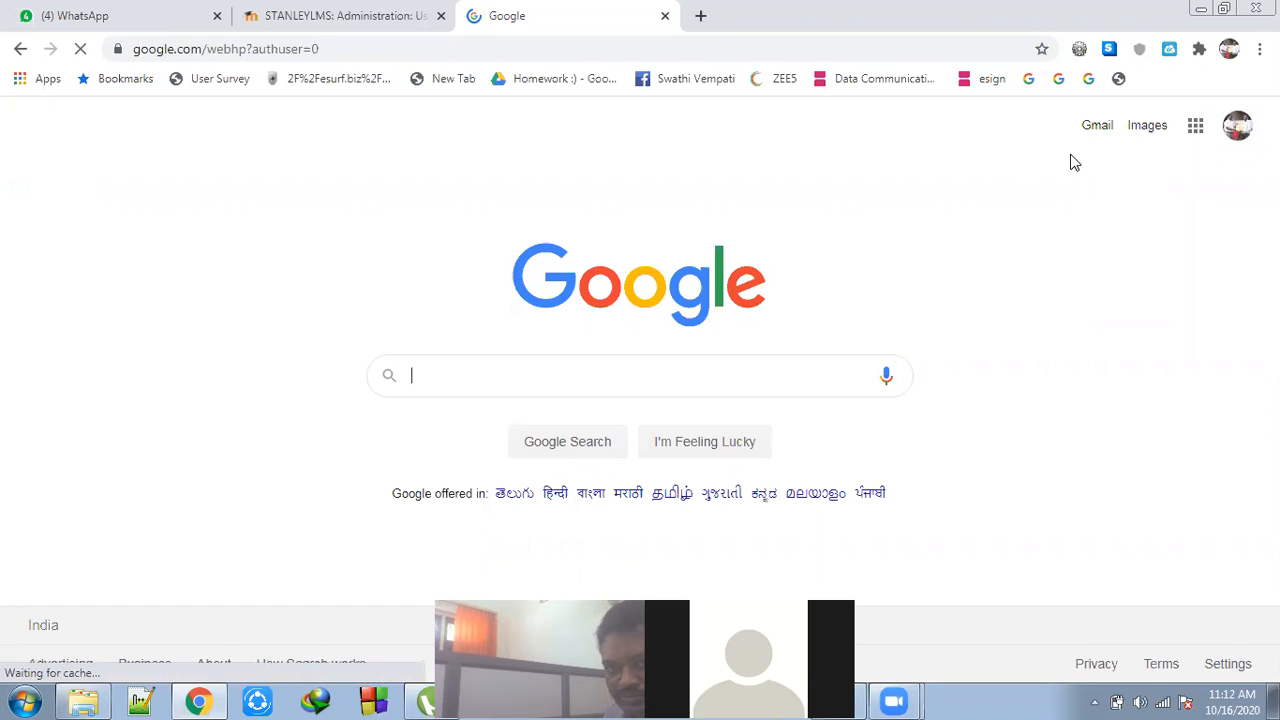
pyautogui.click(1202, 127)
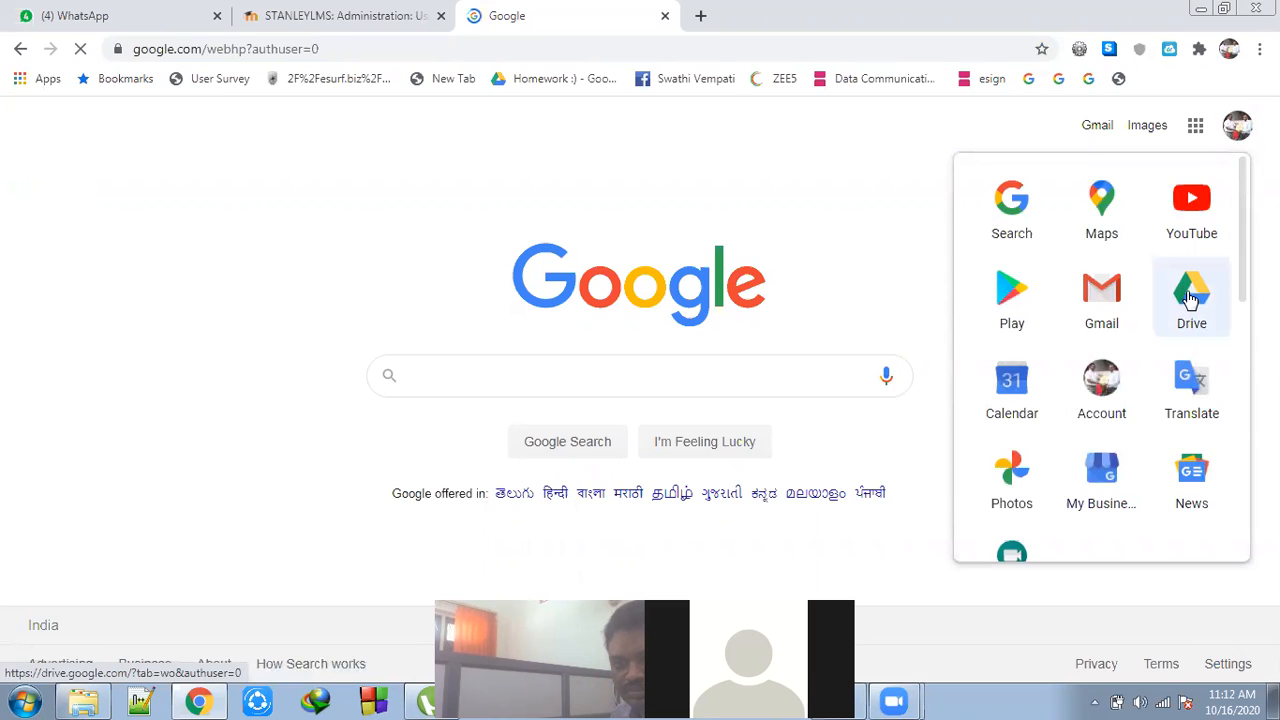
# - Open Google Drive and launch the Untitled spreadsheet from Quick Access
pyautogui.click(1190, 297)
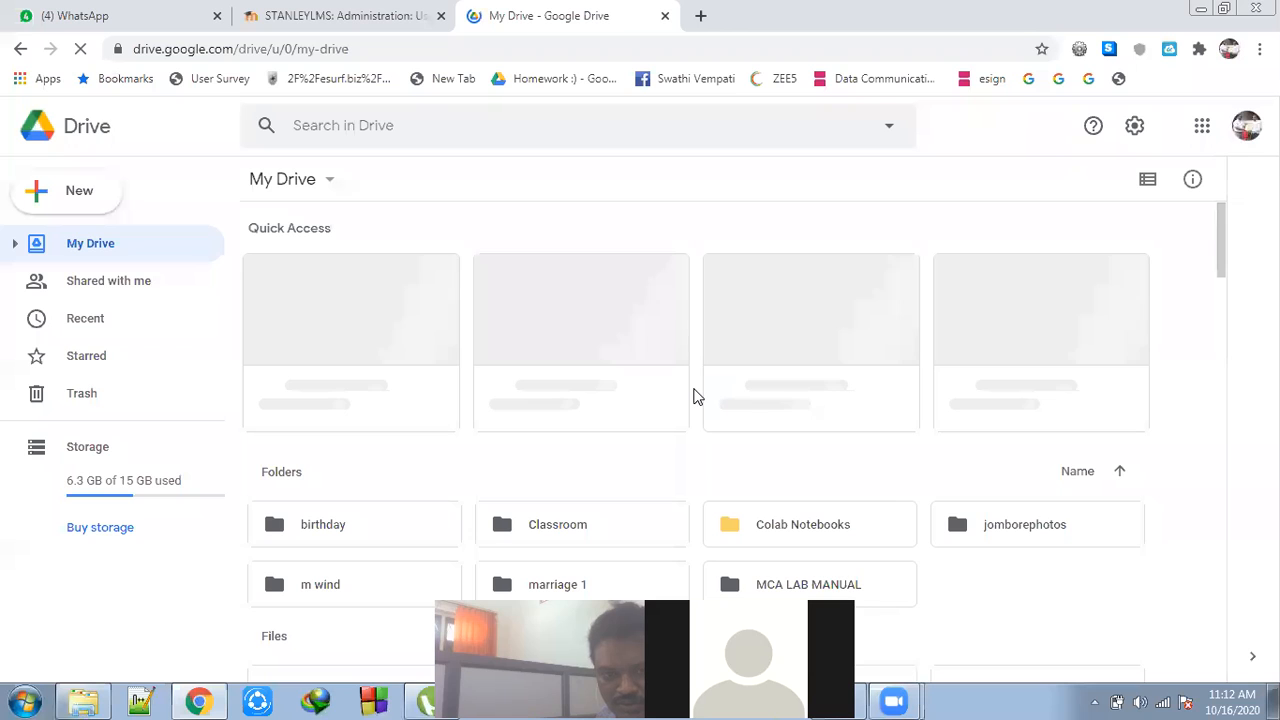
pyautogui.scroll(-1, 693, 395)
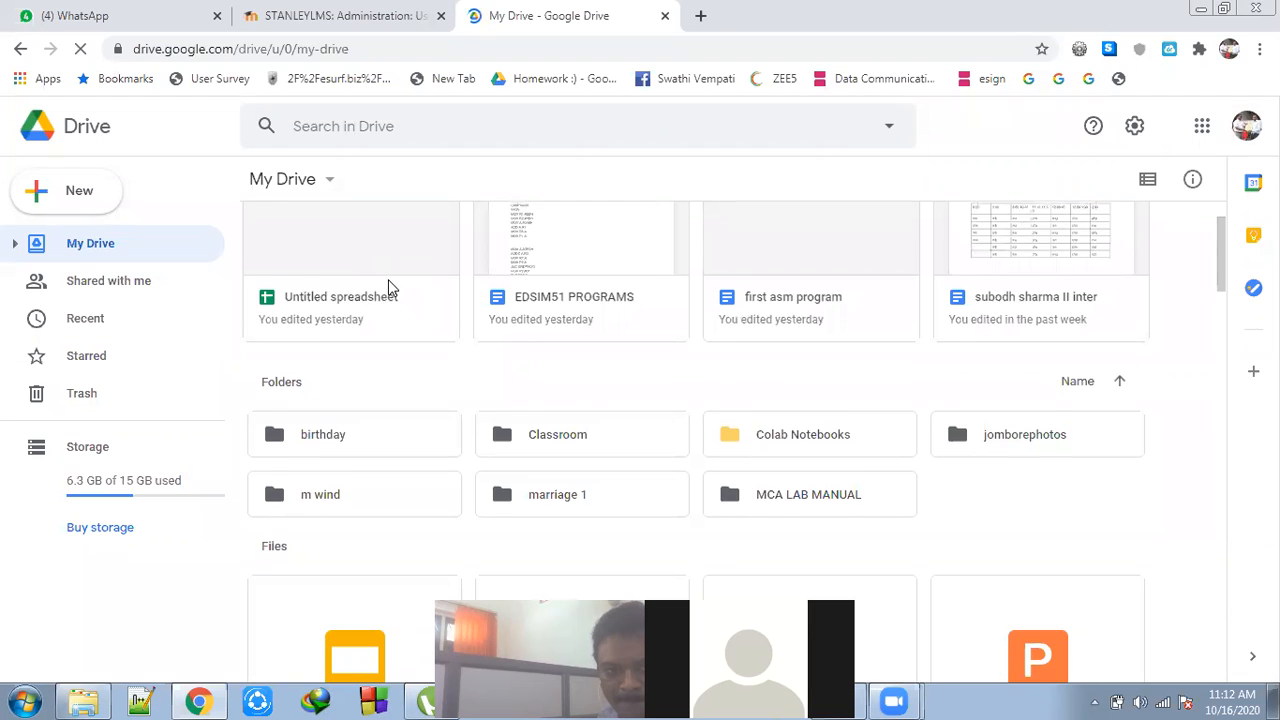
pyautogui.scroll(1, 390, 286)
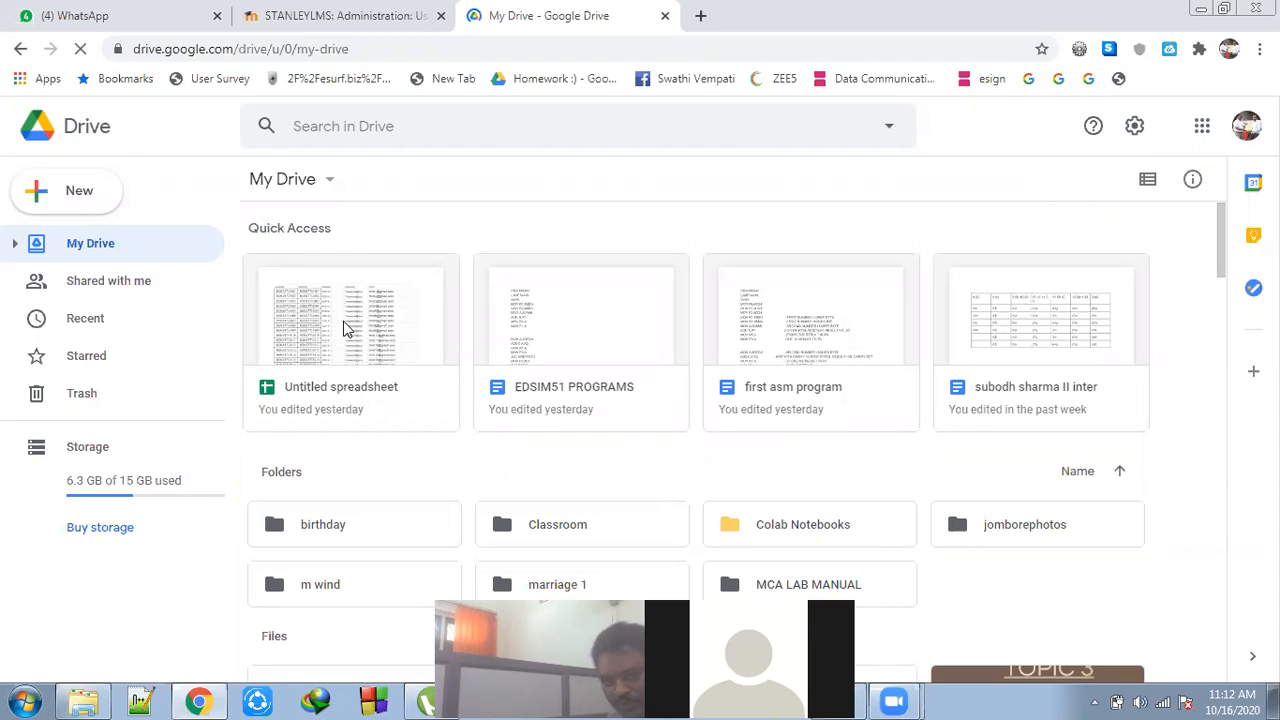
pyautogui.doubleClick(343, 321)
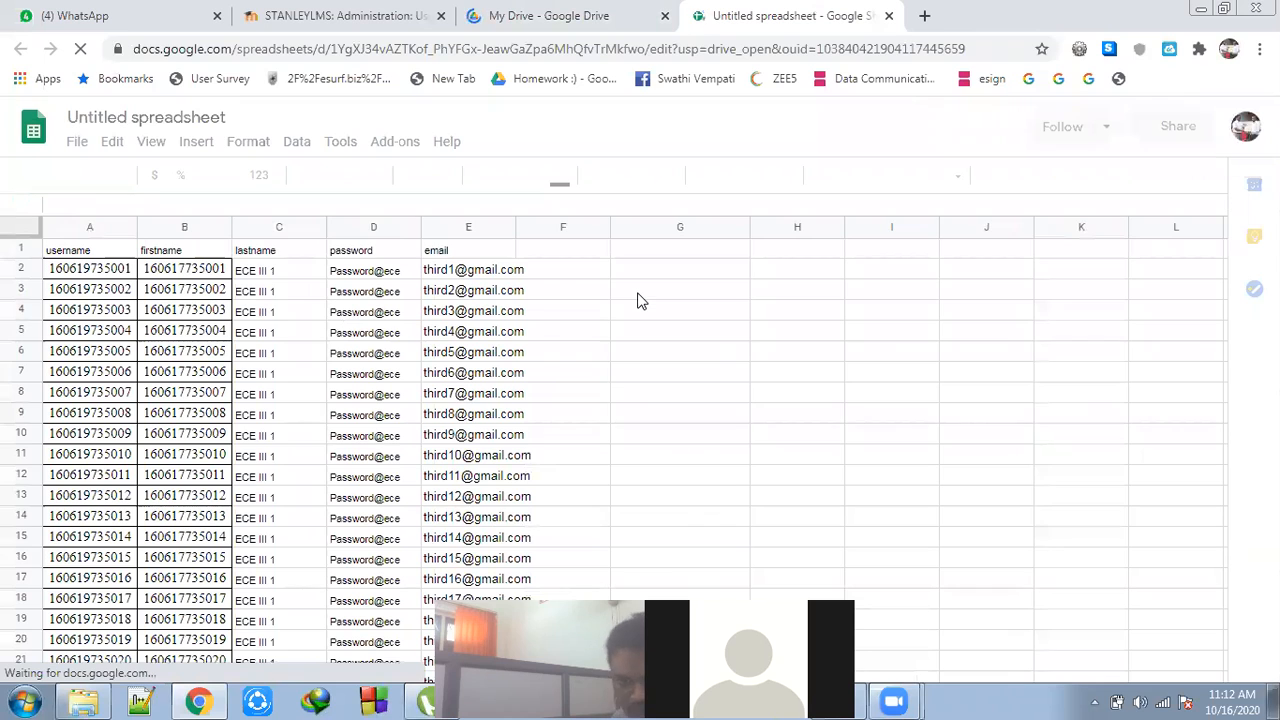
# - Inspect the email, username, firstname and lastname cells E2, A2, B2, C2 and C3
pyautogui.scroll(-2, 534, 310)
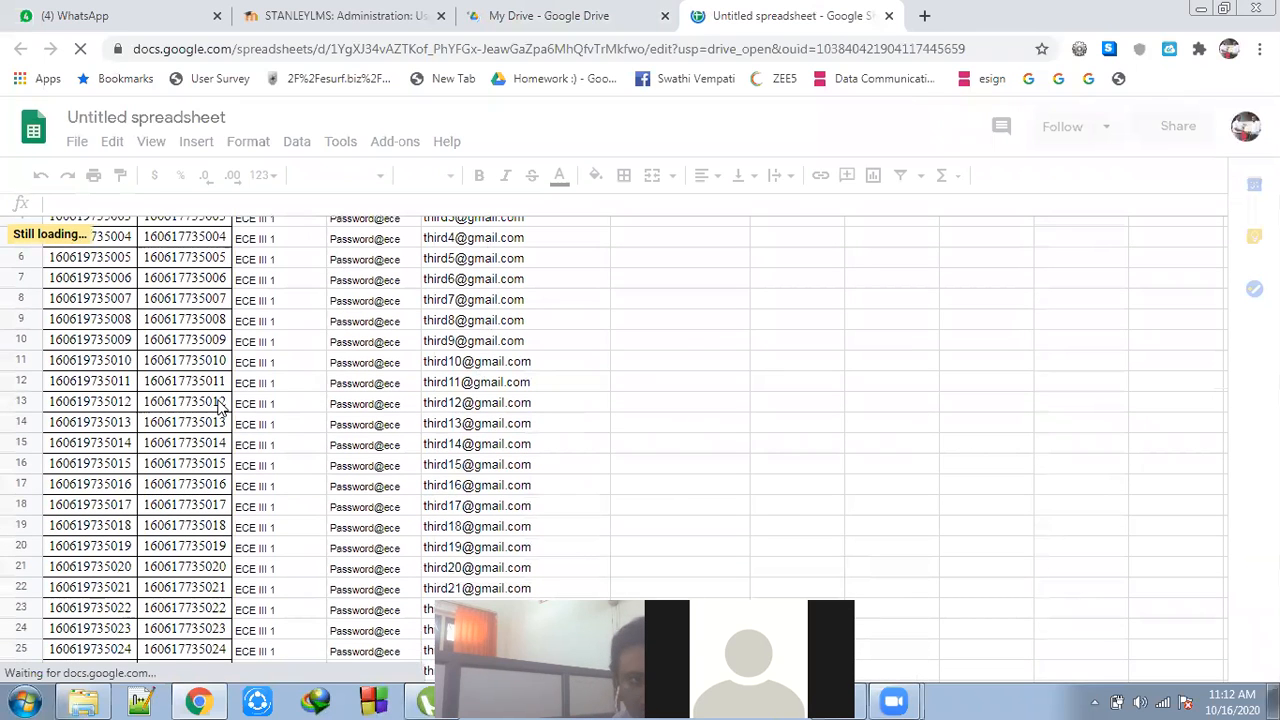
pyautogui.scroll(1, 222, 404)
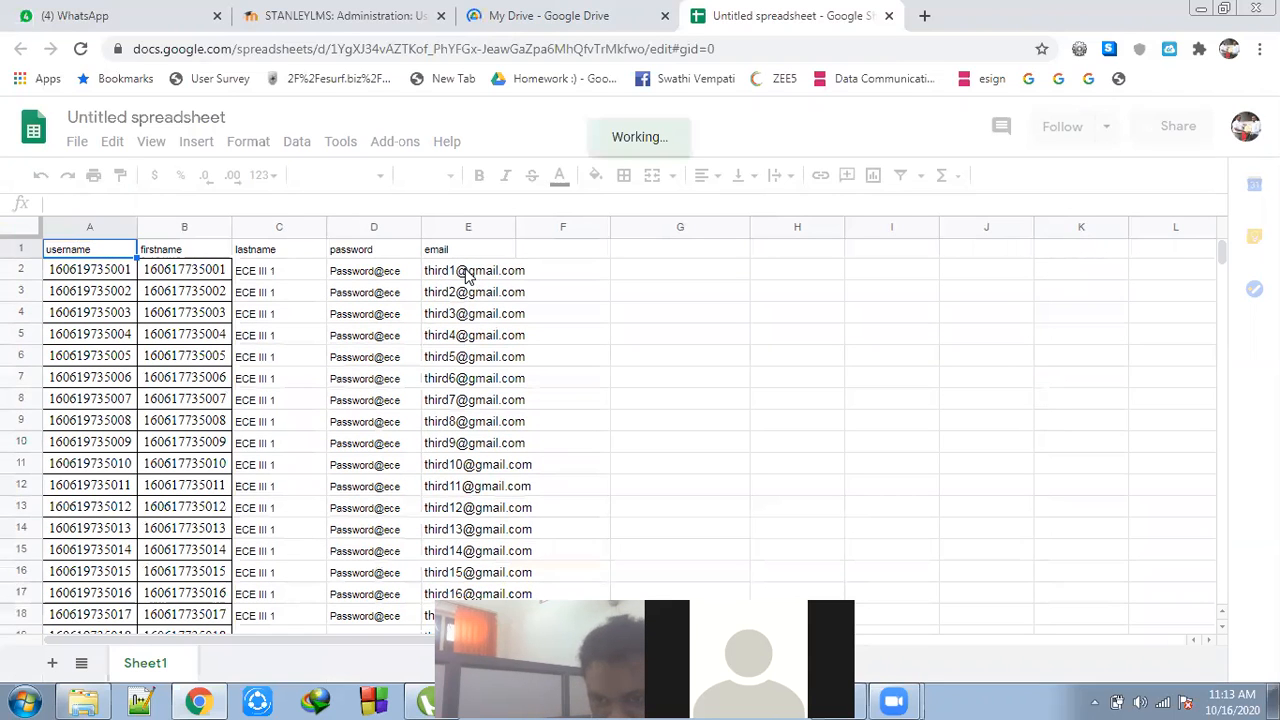
pyautogui.click(465, 272)
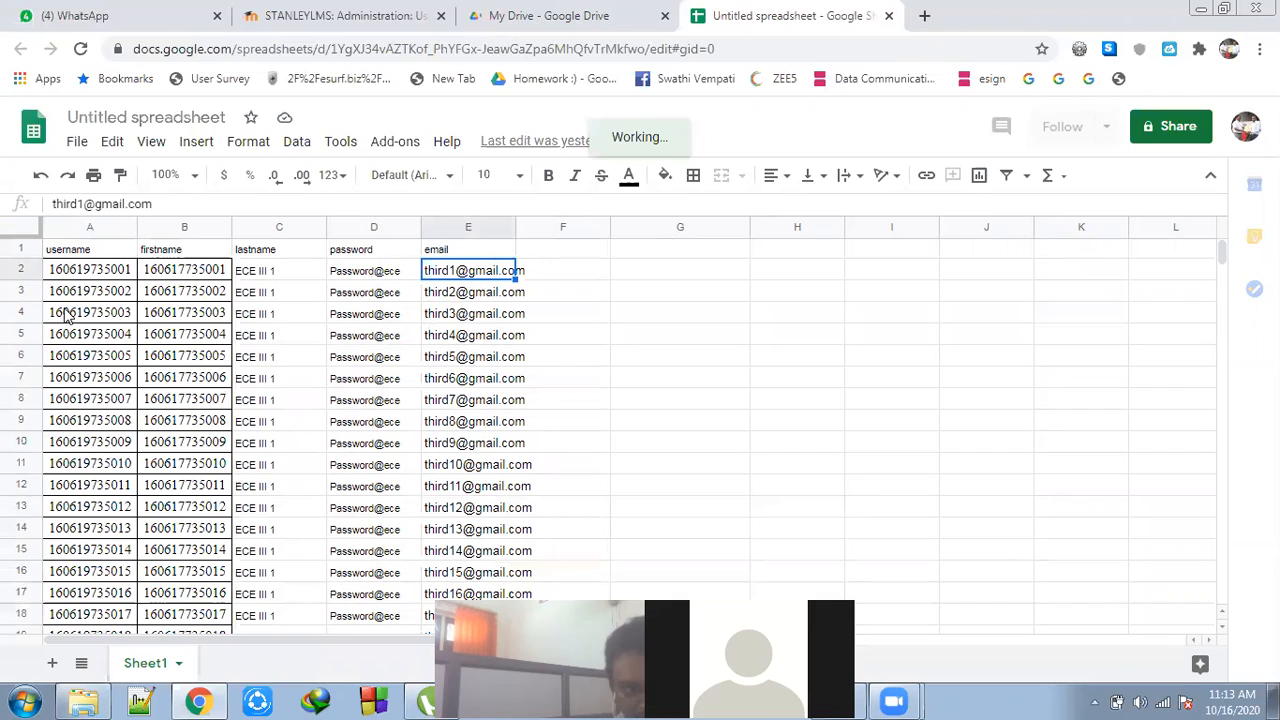
pyautogui.click(84, 277)
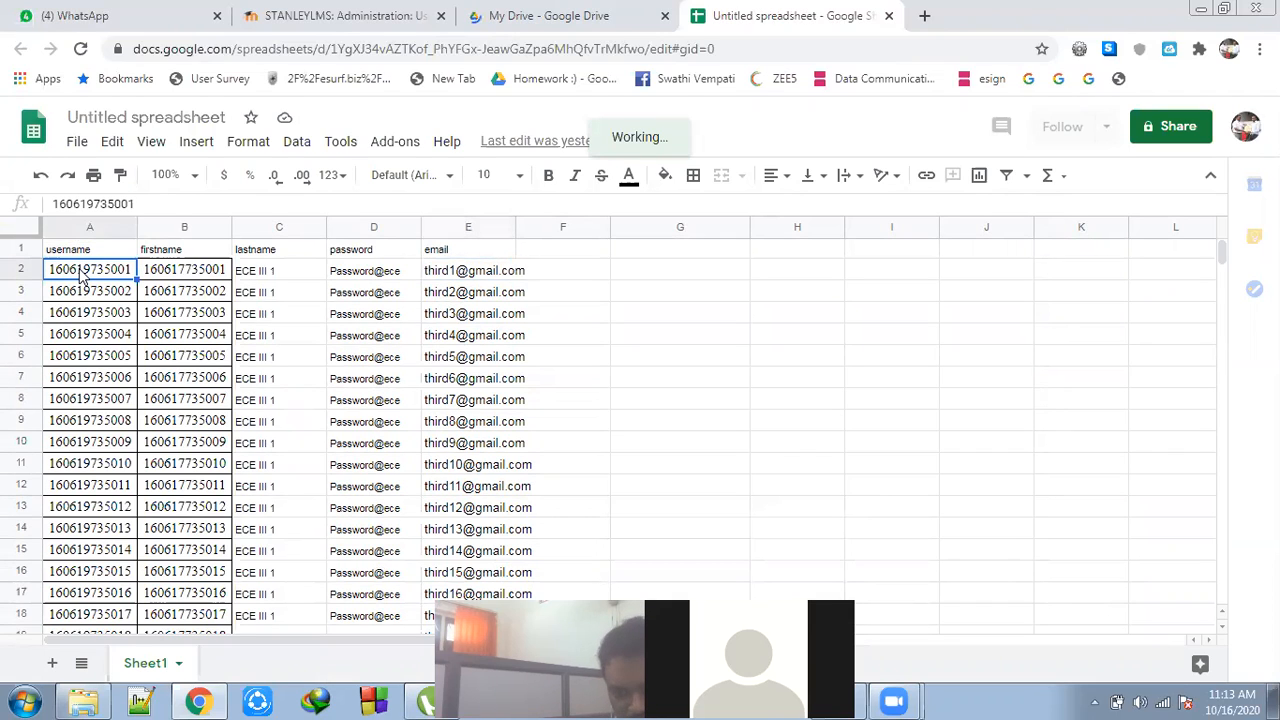
pyautogui.click(184, 271)
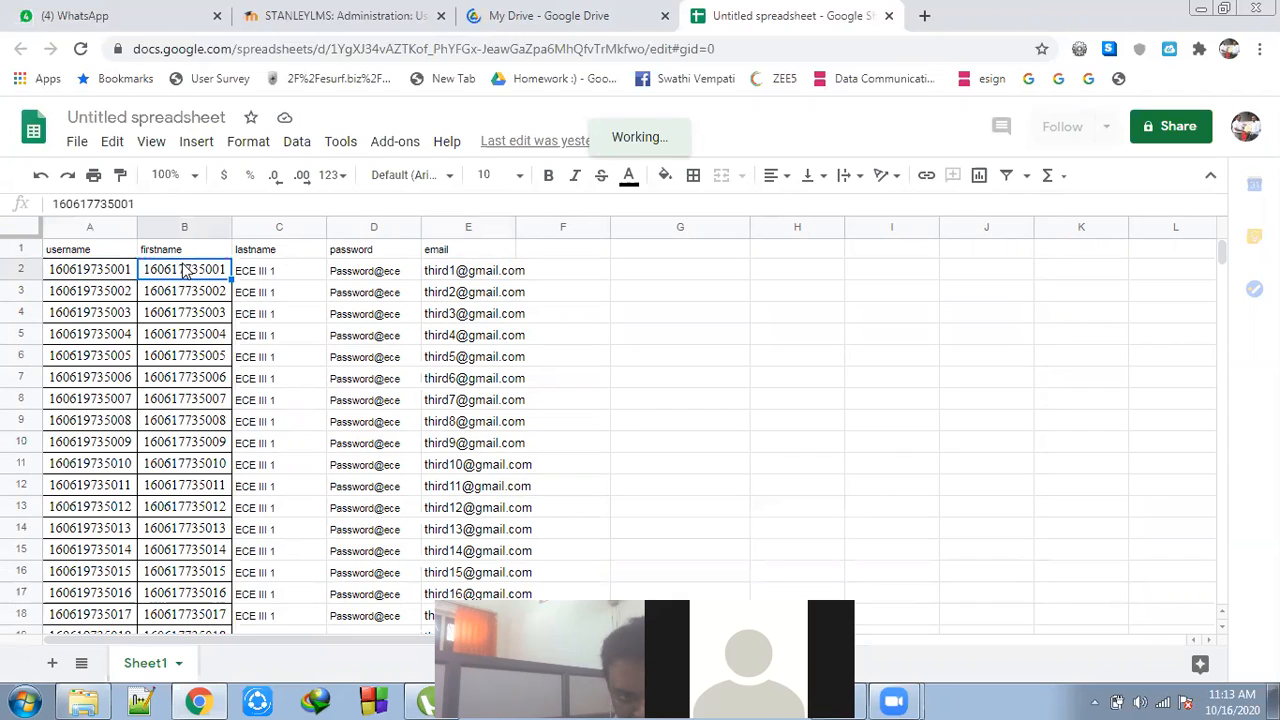
pyautogui.click(266, 276)
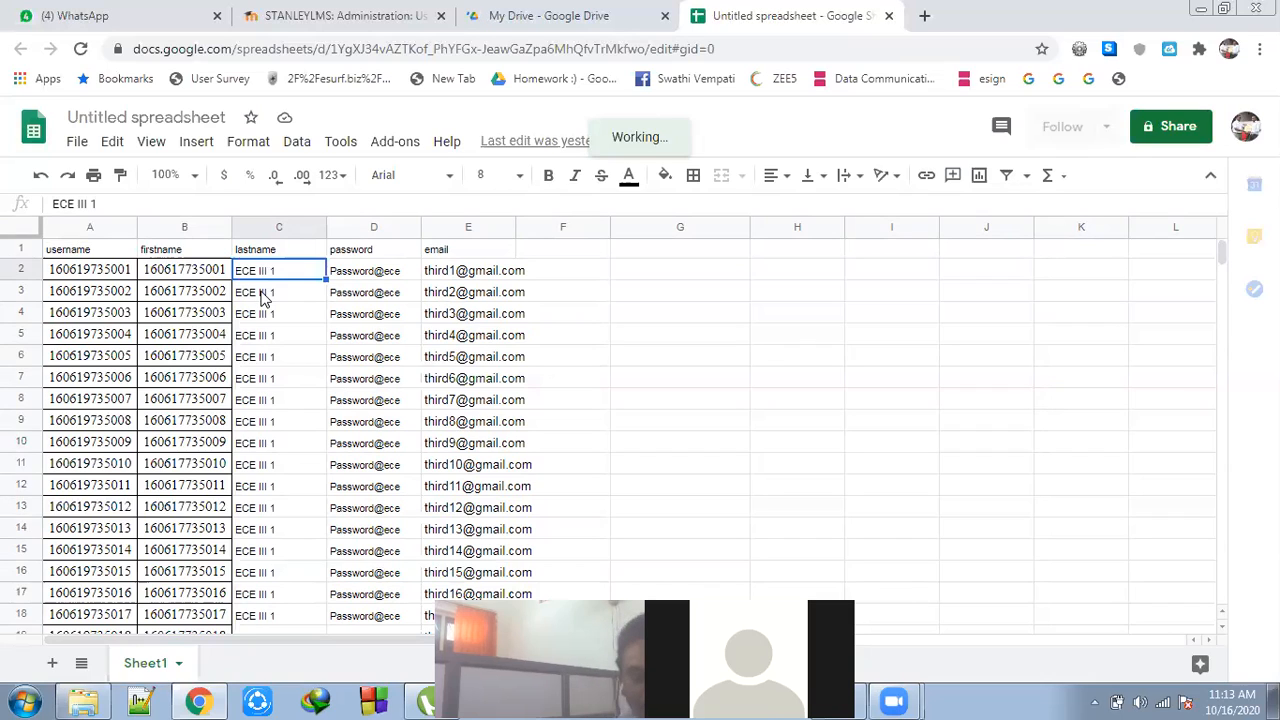
pyautogui.click(265, 296)
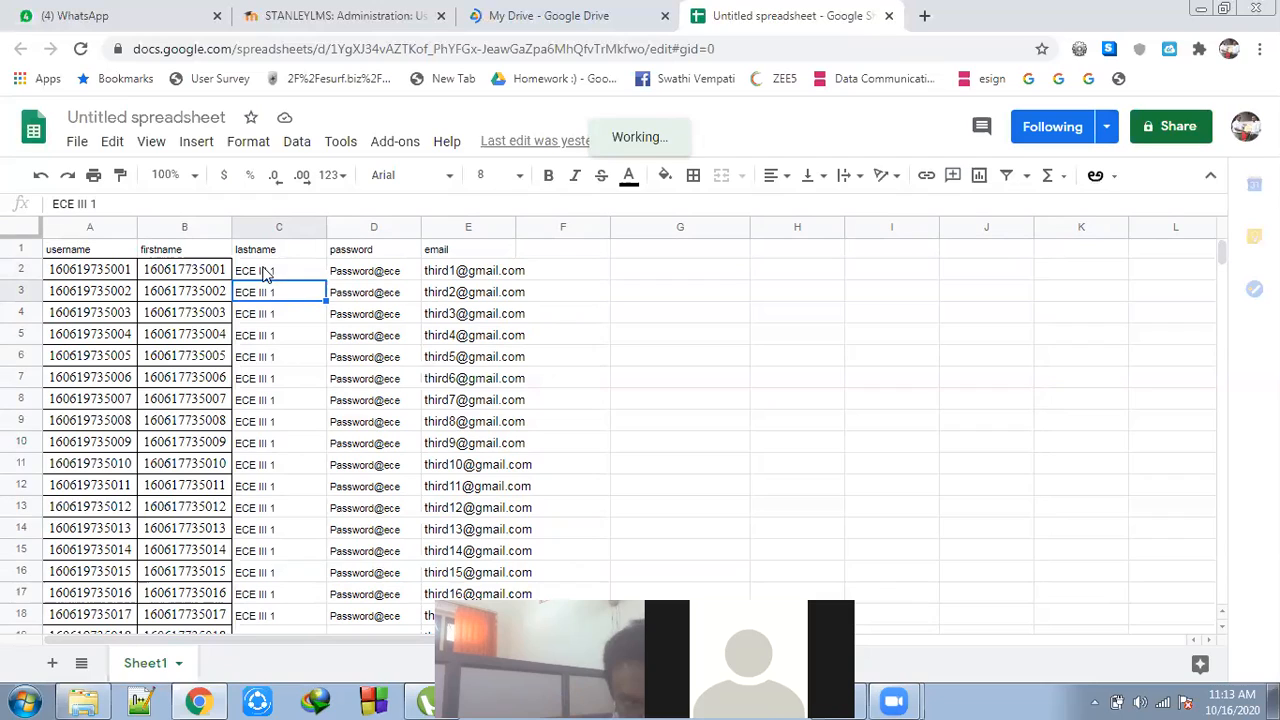
pyautogui.click(285, 268)
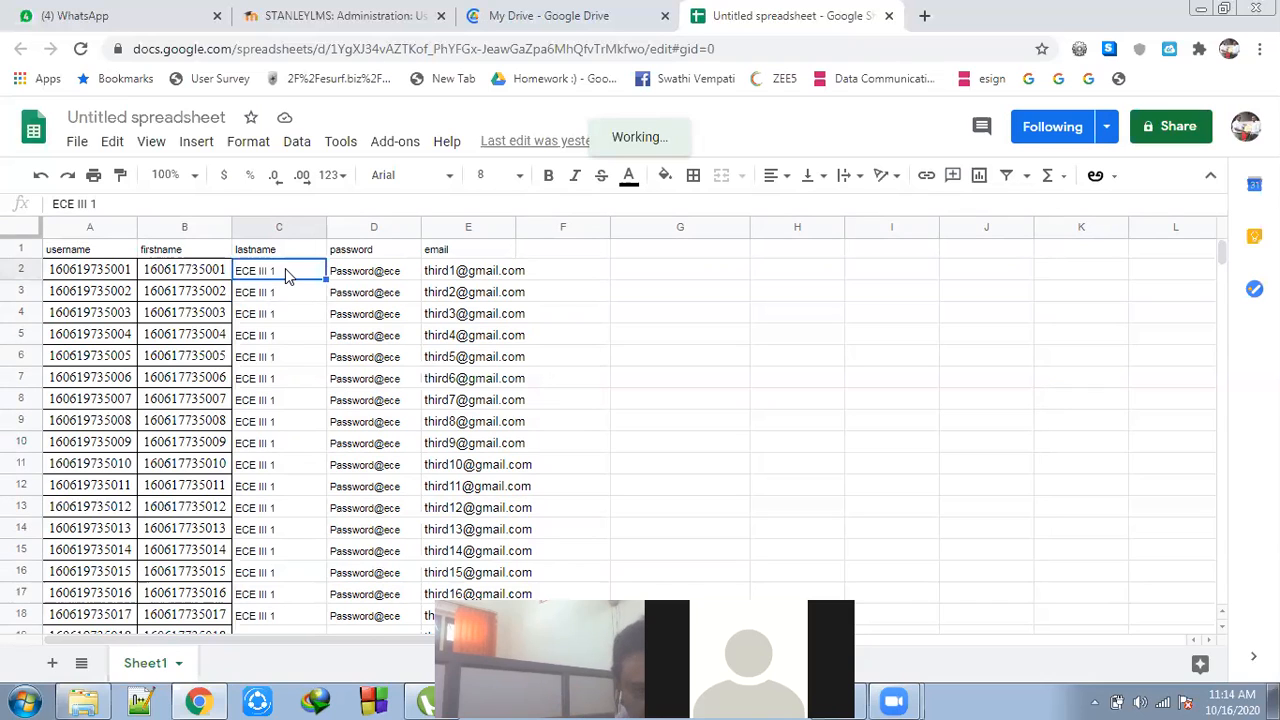
pyautogui.scroll(-2, 284, 360)
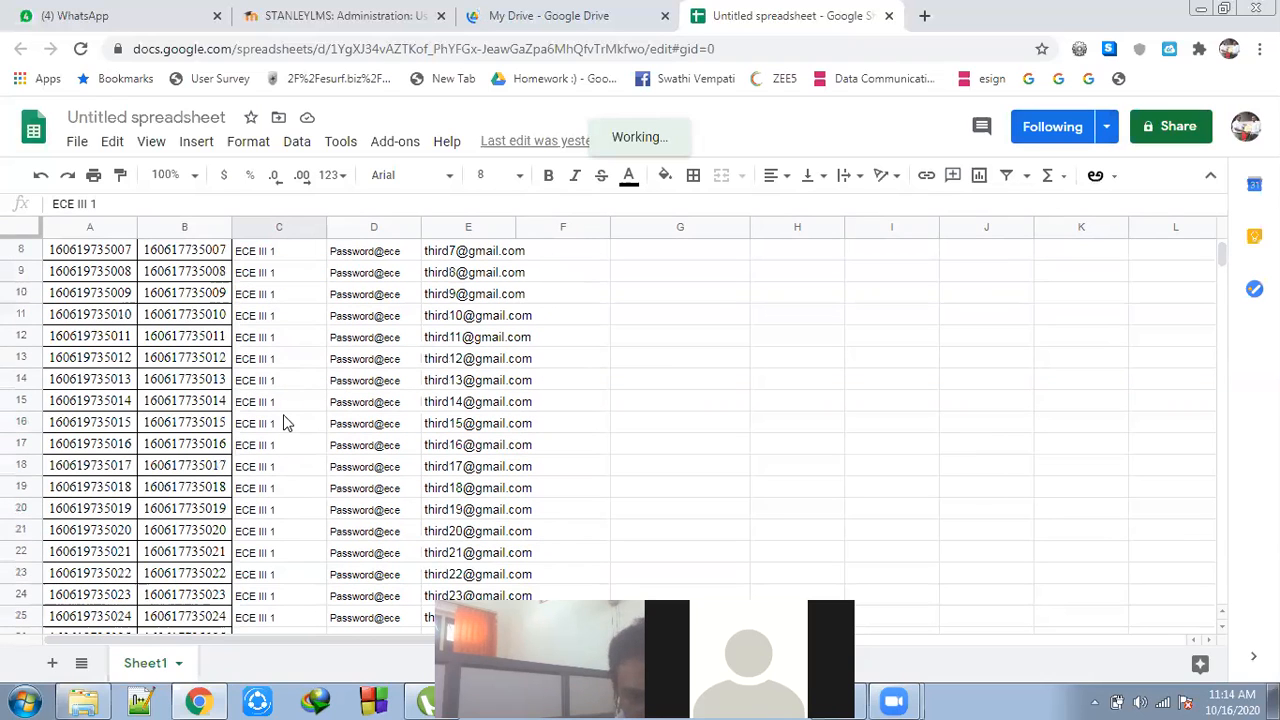
pyautogui.scroll(-4, 285, 430)
pyautogui.scroll(-15, 284, 440)
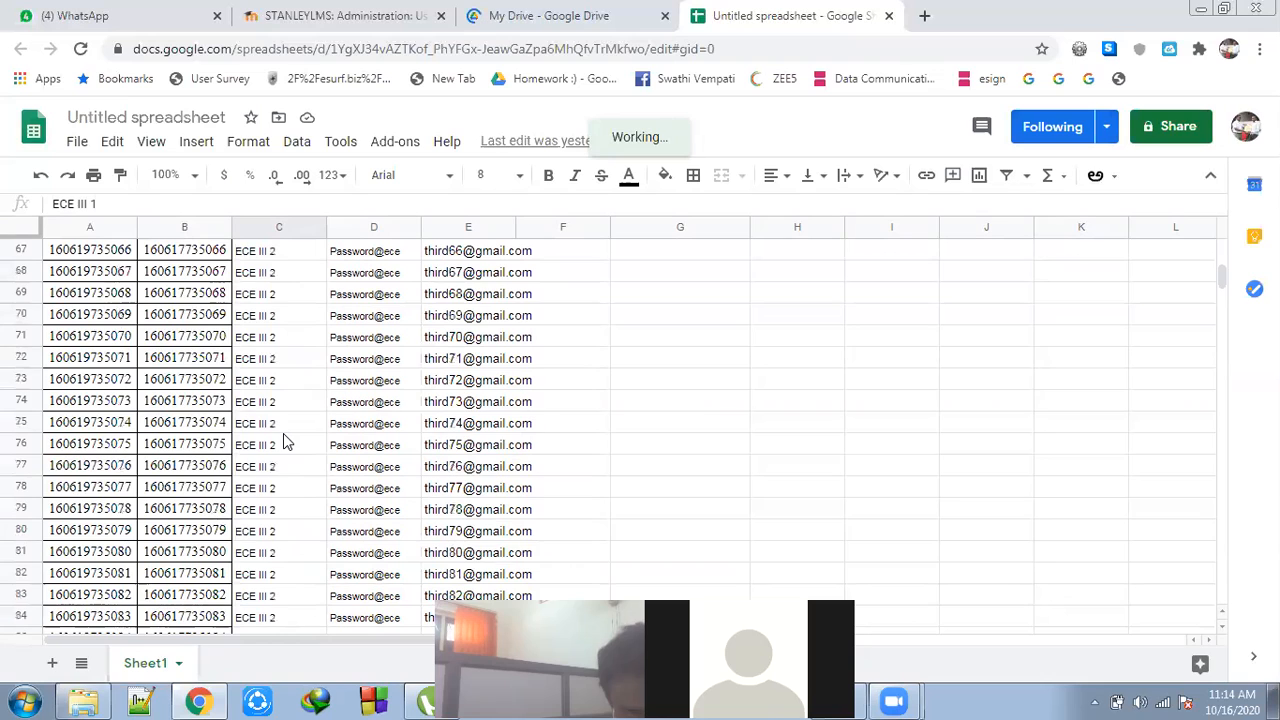
pyautogui.scroll(-12, 283, 443)
pyautogui.scroll(10, 283, 443)
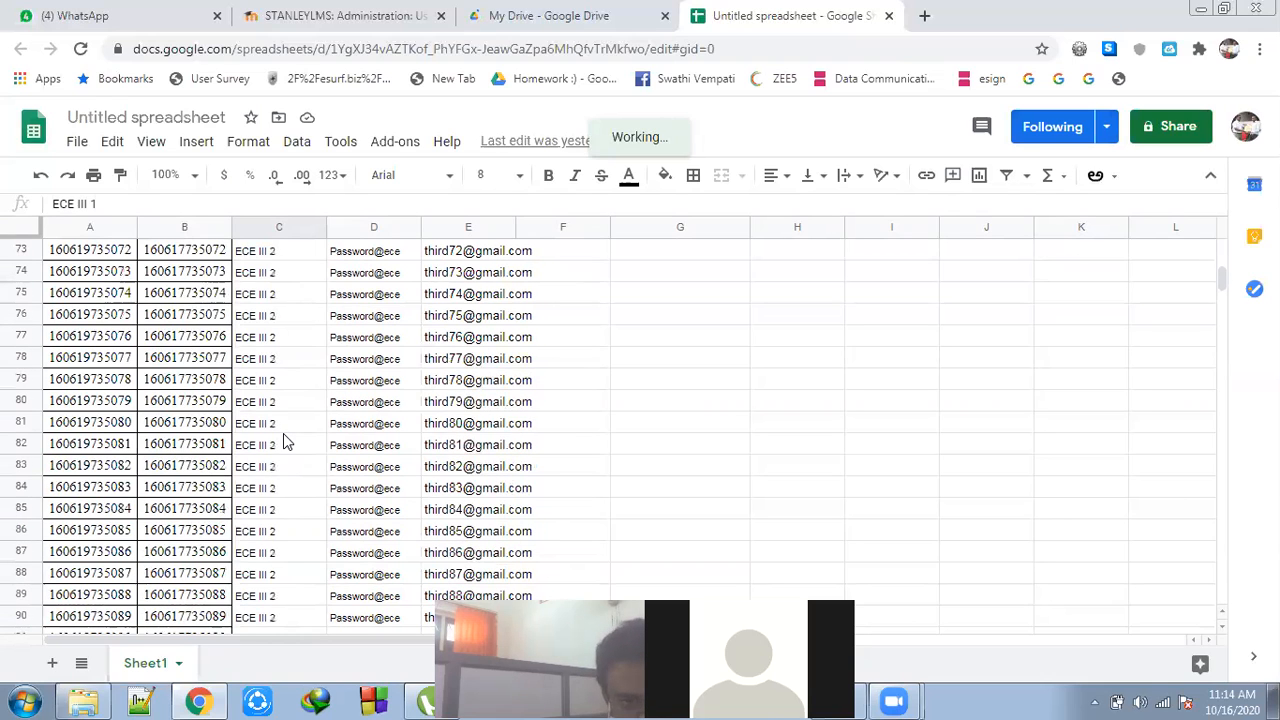
pyautogui.scroll(14, 283, 440)
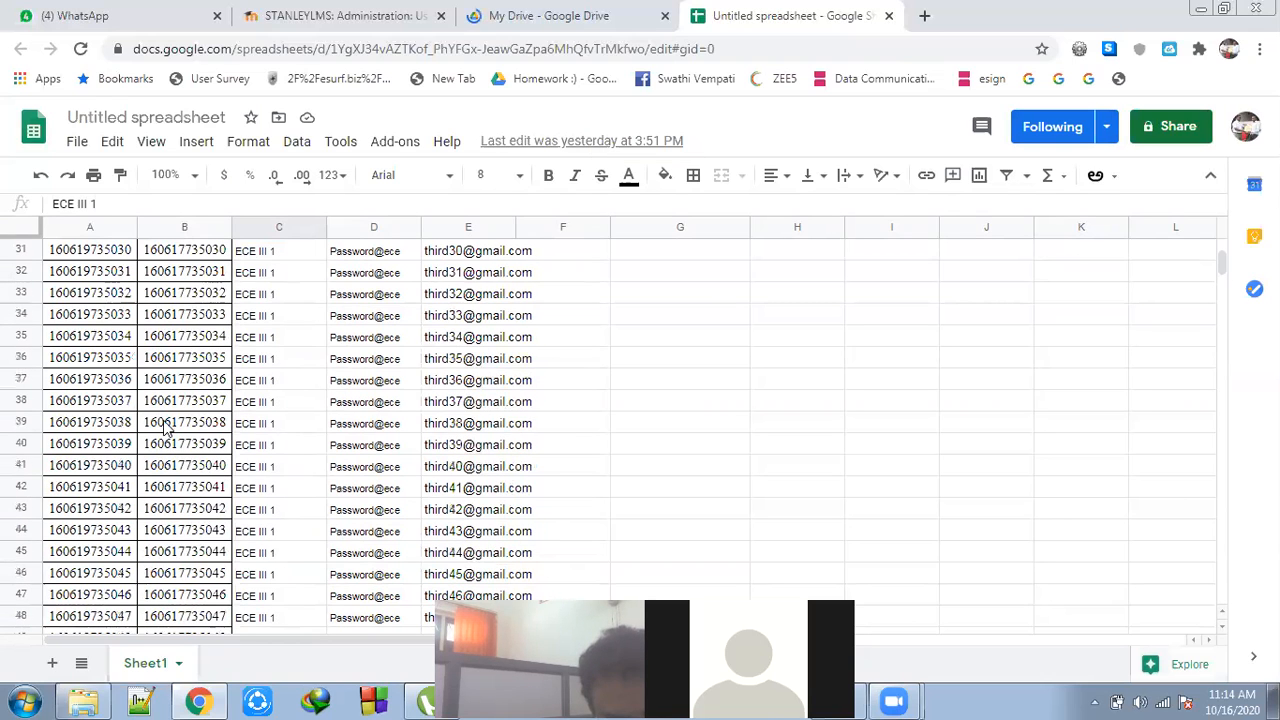
pyautogui.scroll(-3, 187, 510)
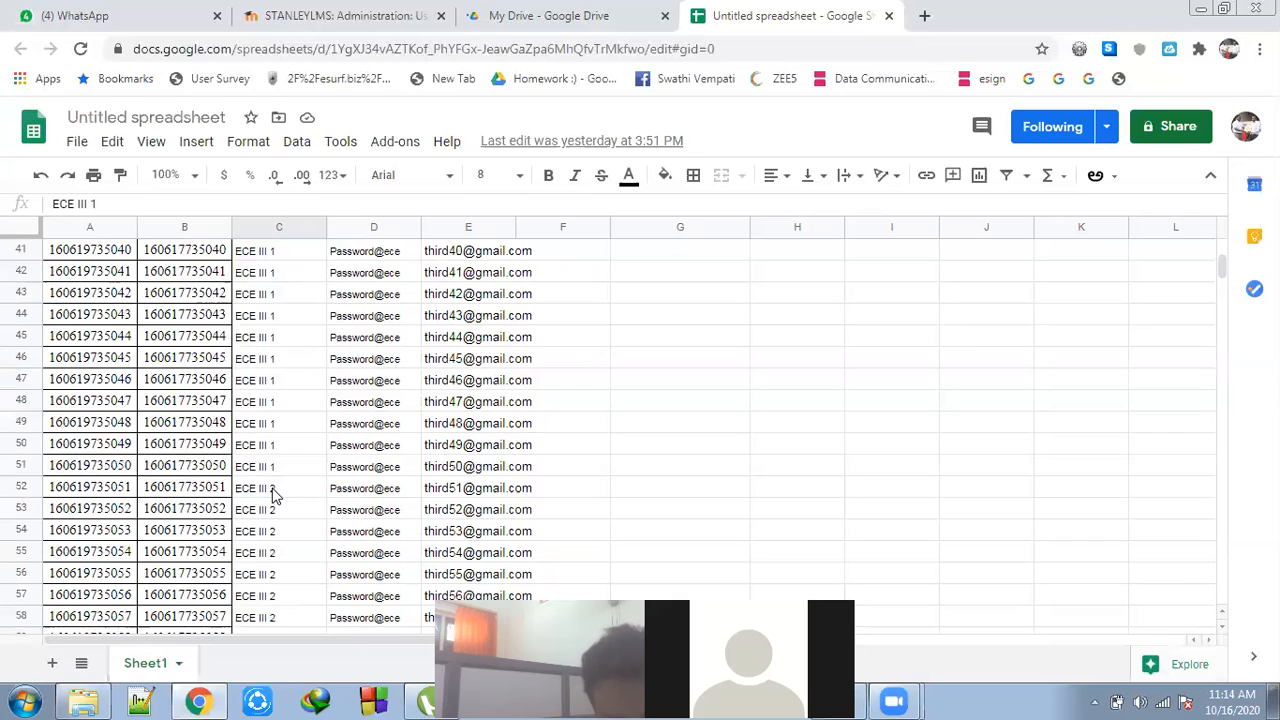
pyautogui.scroll(-1, 275, 508)
pyautogui.scroll(-8, 275, 508)
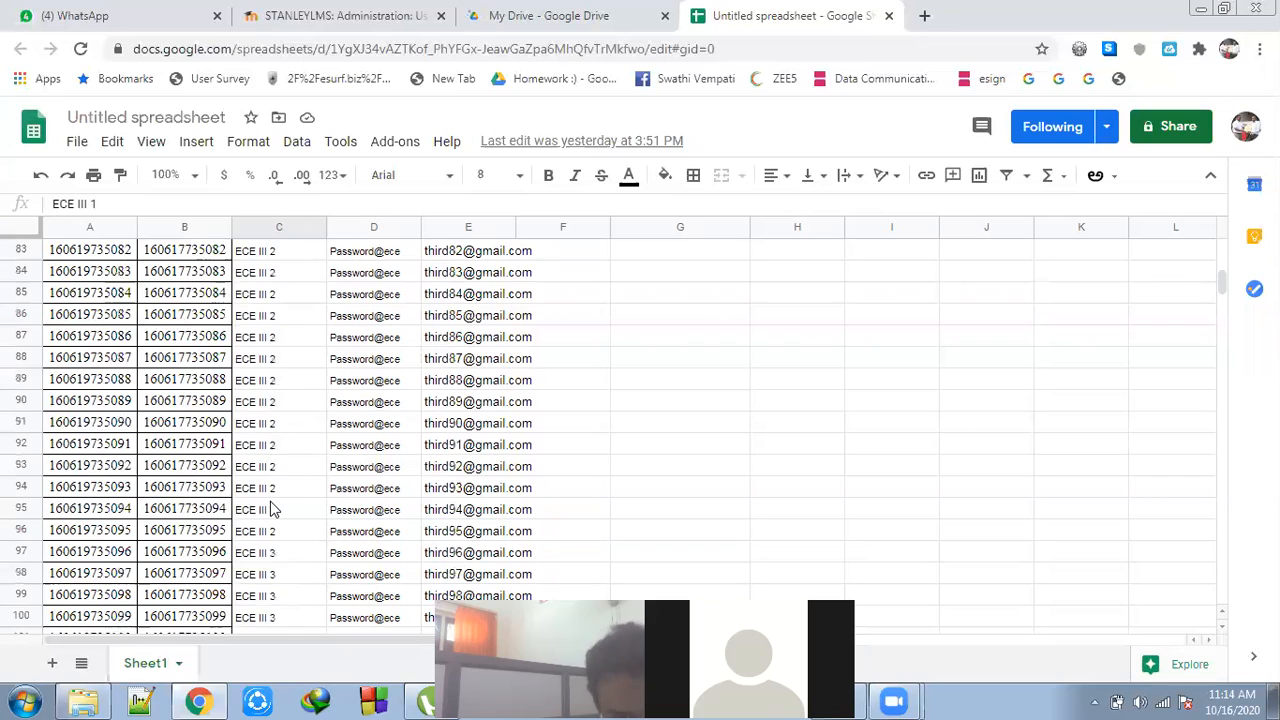
pyautogui.scroll(-4, 275, 508)
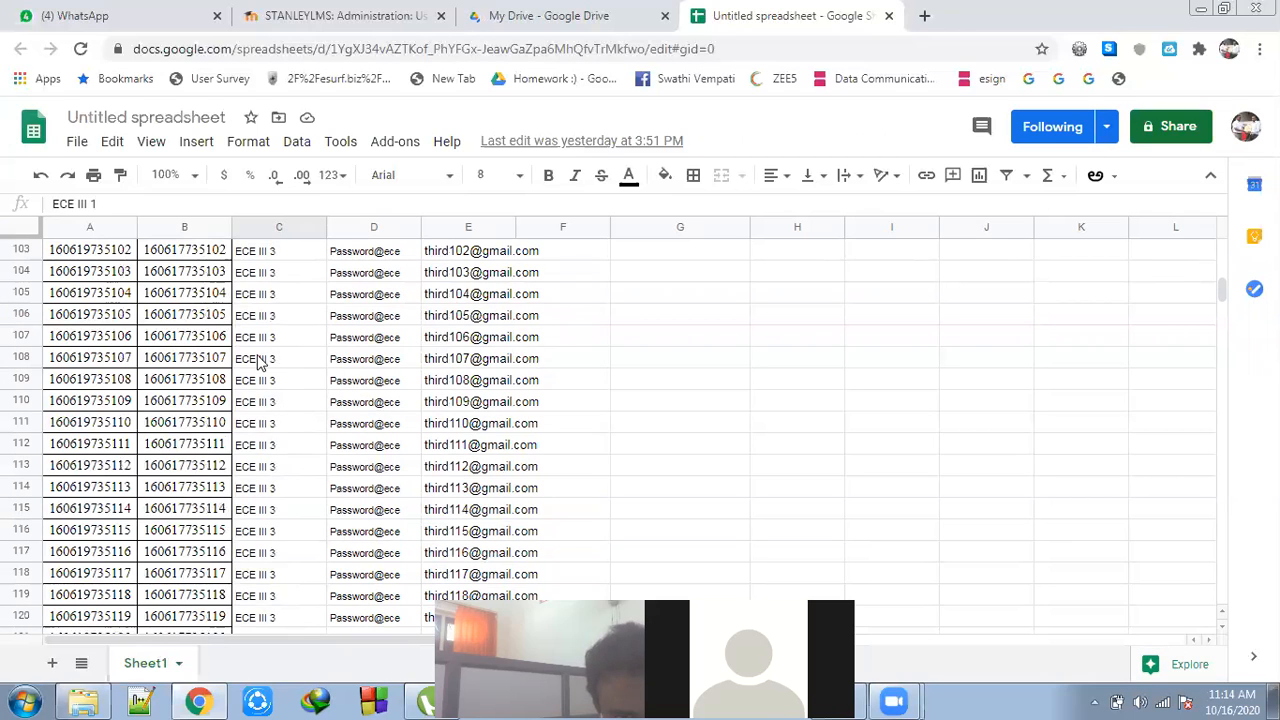
pyautogui.scroll(3, 265, 382)
pyautogui.scroll(-1, 268, 418)
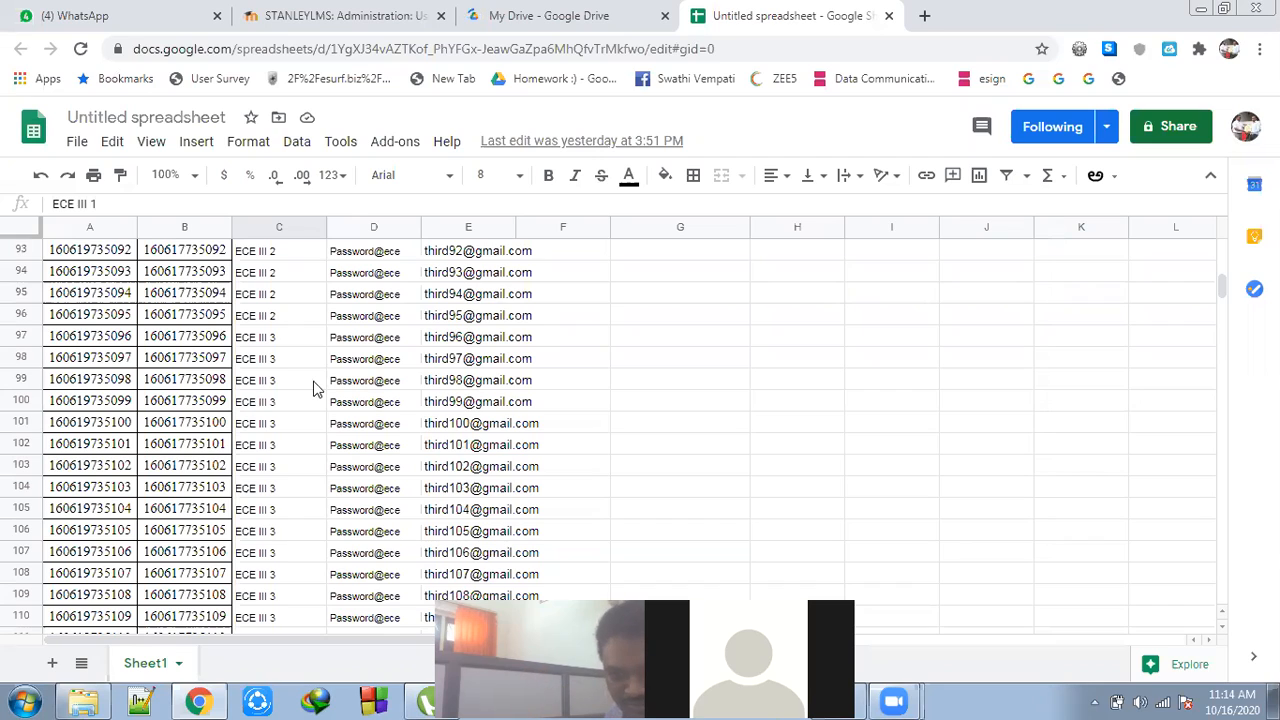
pyautogui.click(261, 295)
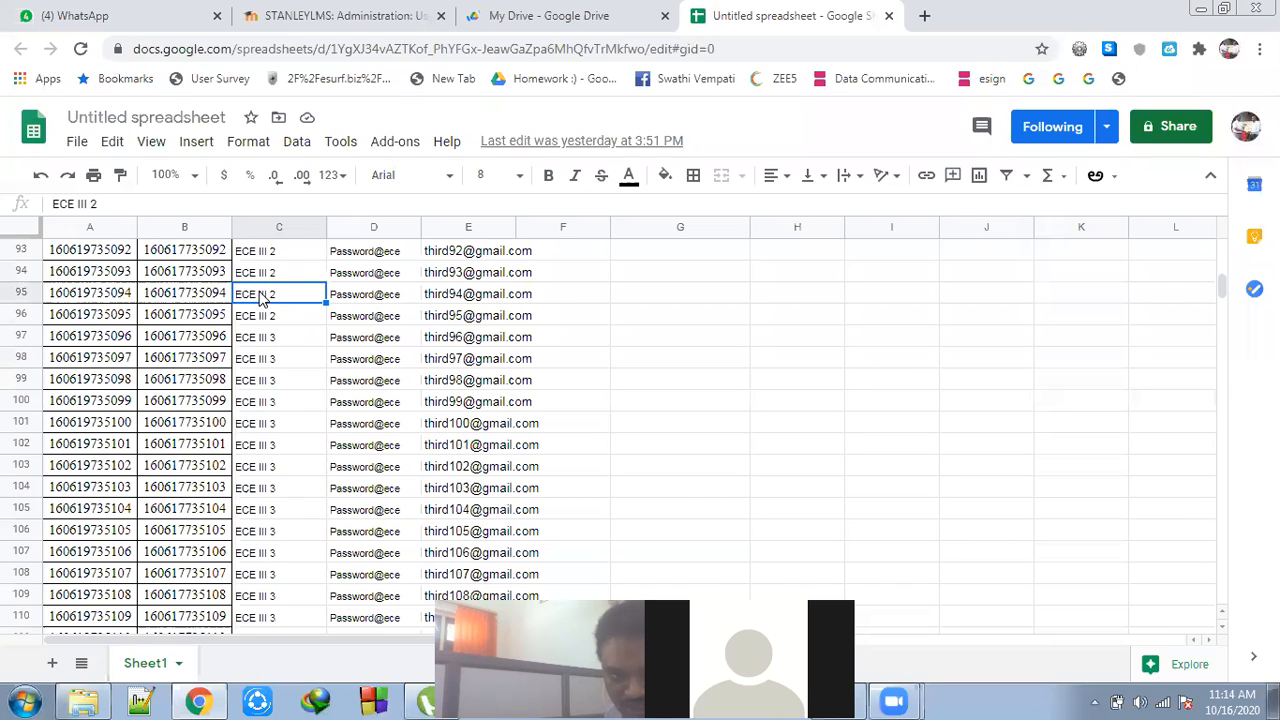
pyautogui.scroll(20, 261, 297)
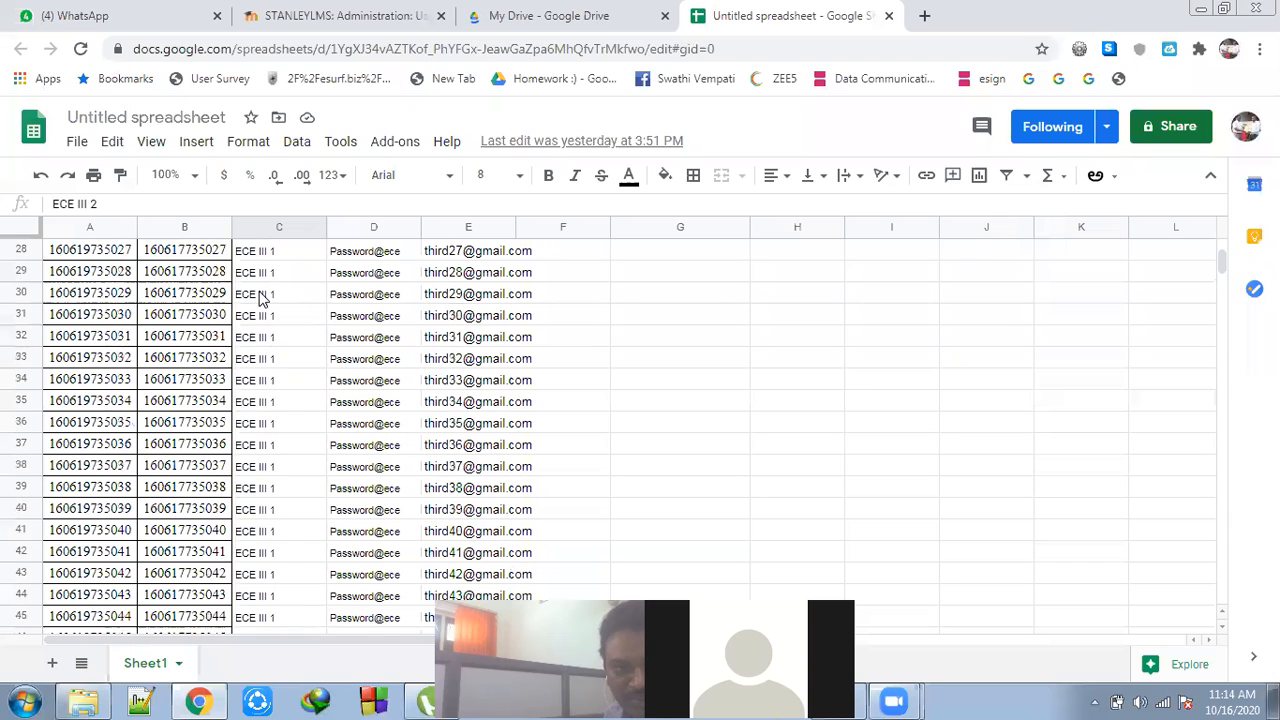
pyautogui.scroll(6, 261, 297)
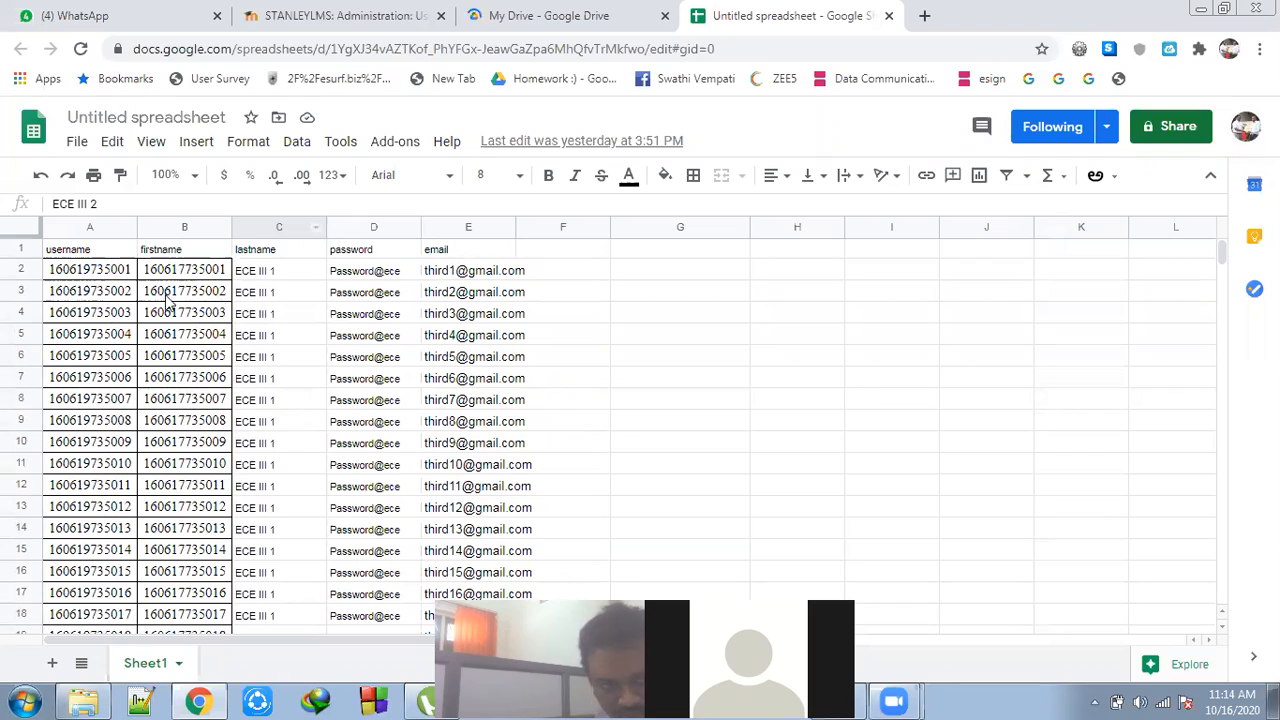
pyautogui.click(73, 268)
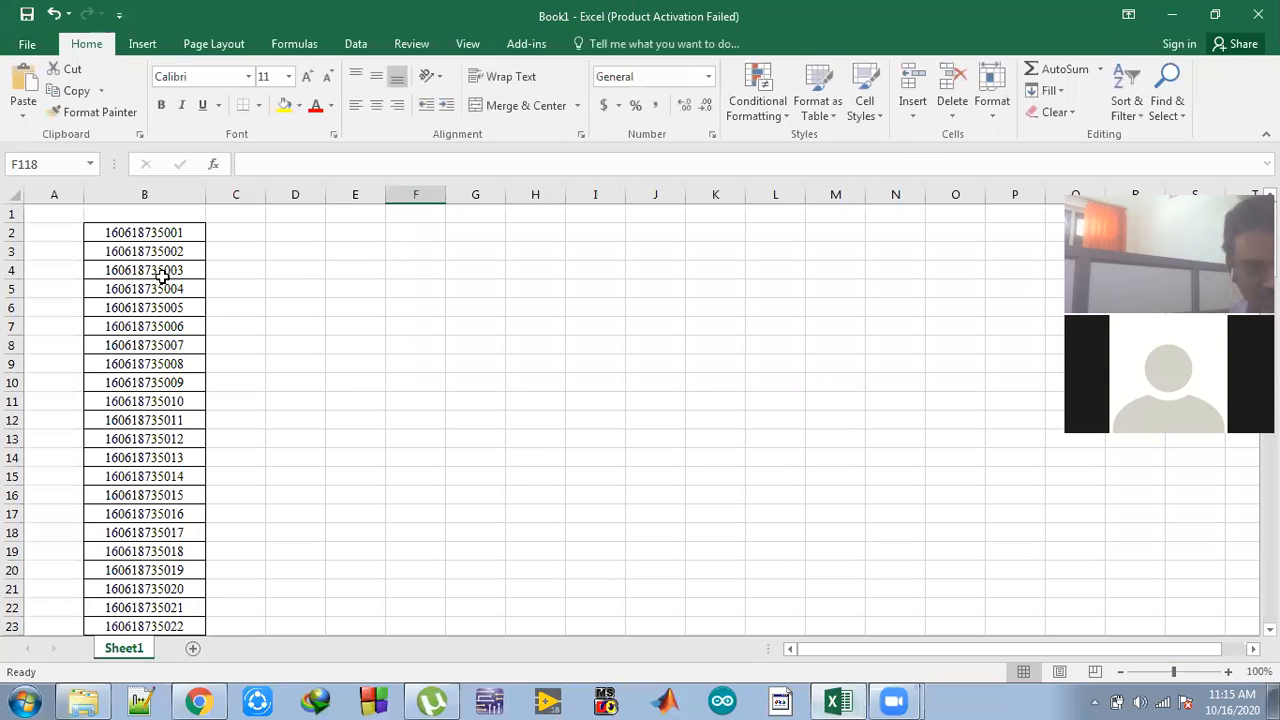
# - Copy the 125 ID numbers in Excel cells B2:B126
pyautogui.moveTo(140, 232); pyautogui.dragTo(141, 612)
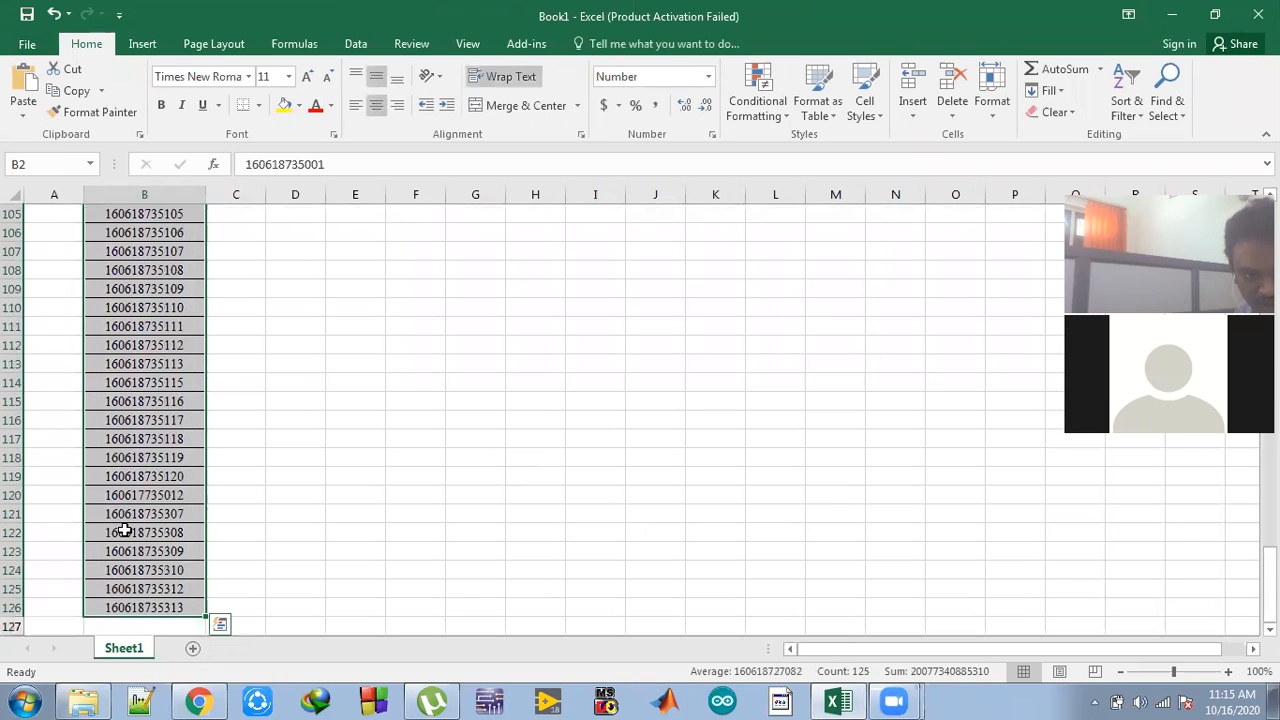
pyautogui.rightClick(138, 458)
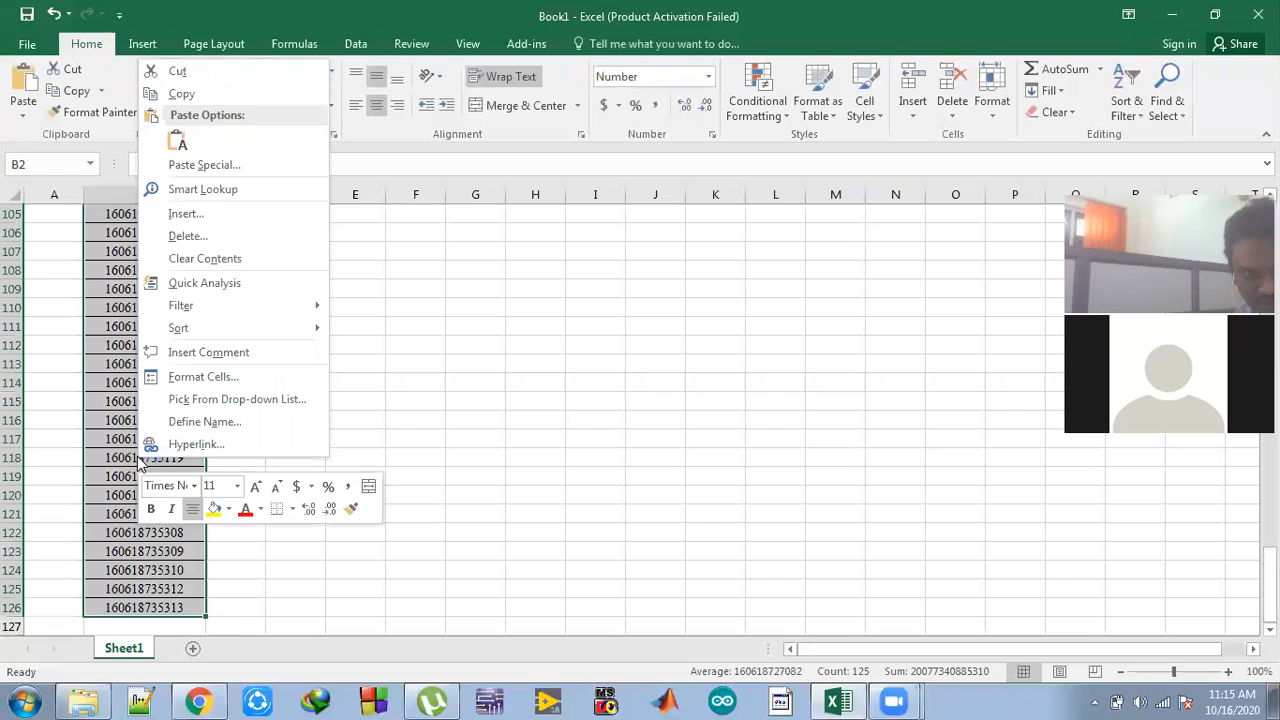
pyautogui.click(203, 97)
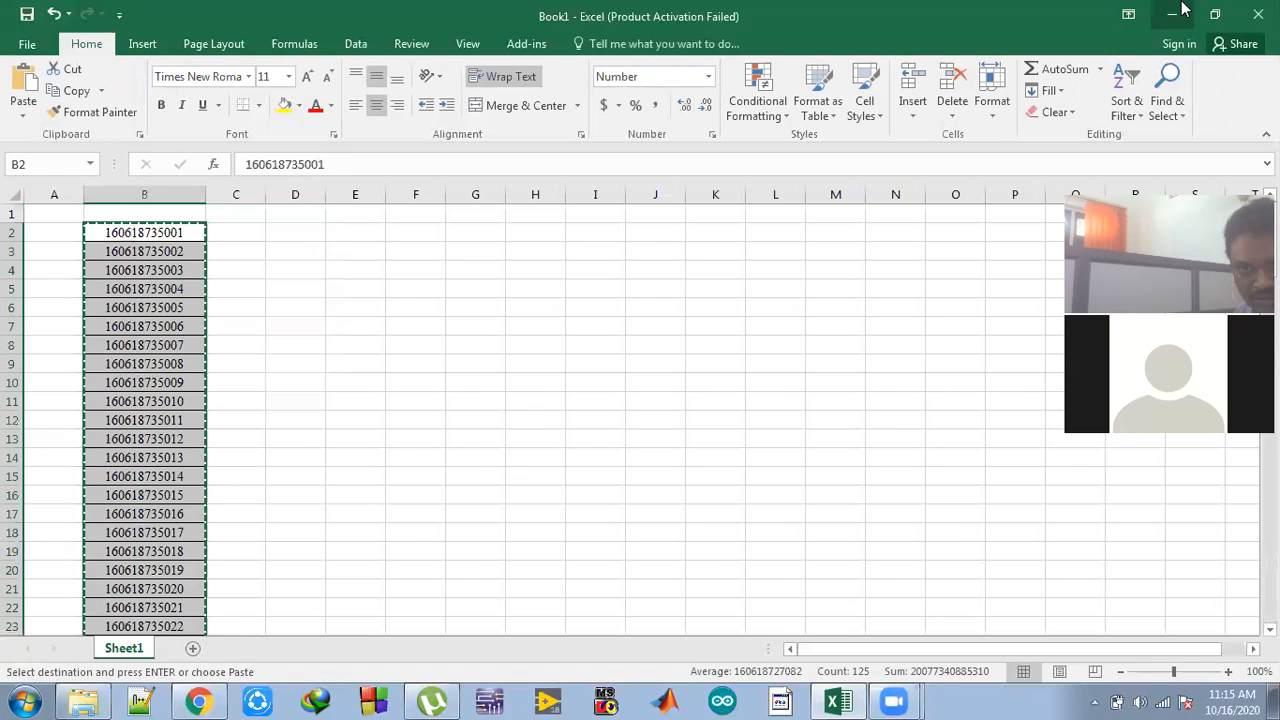
# - Paste the IDs into the Sheets username column and clear the leftover values below row 126
pyautogui.click(1179, 16)
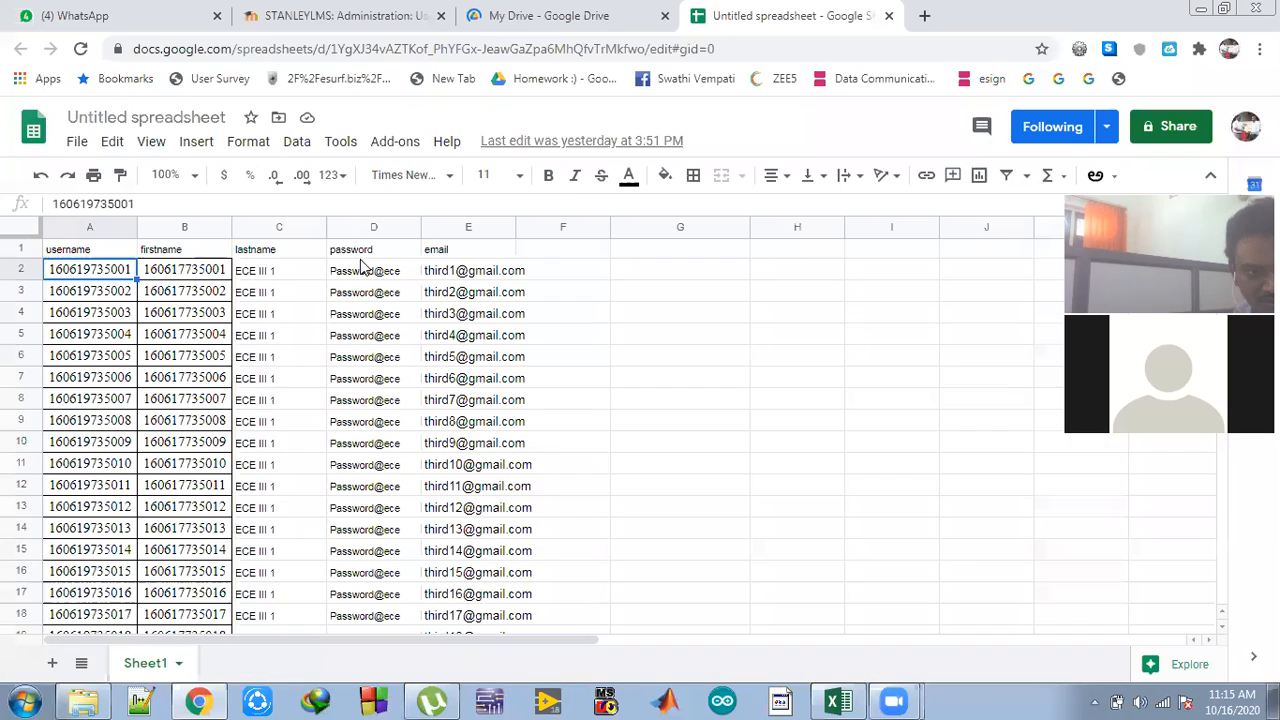
pyautogui.rightClick(100, 279)
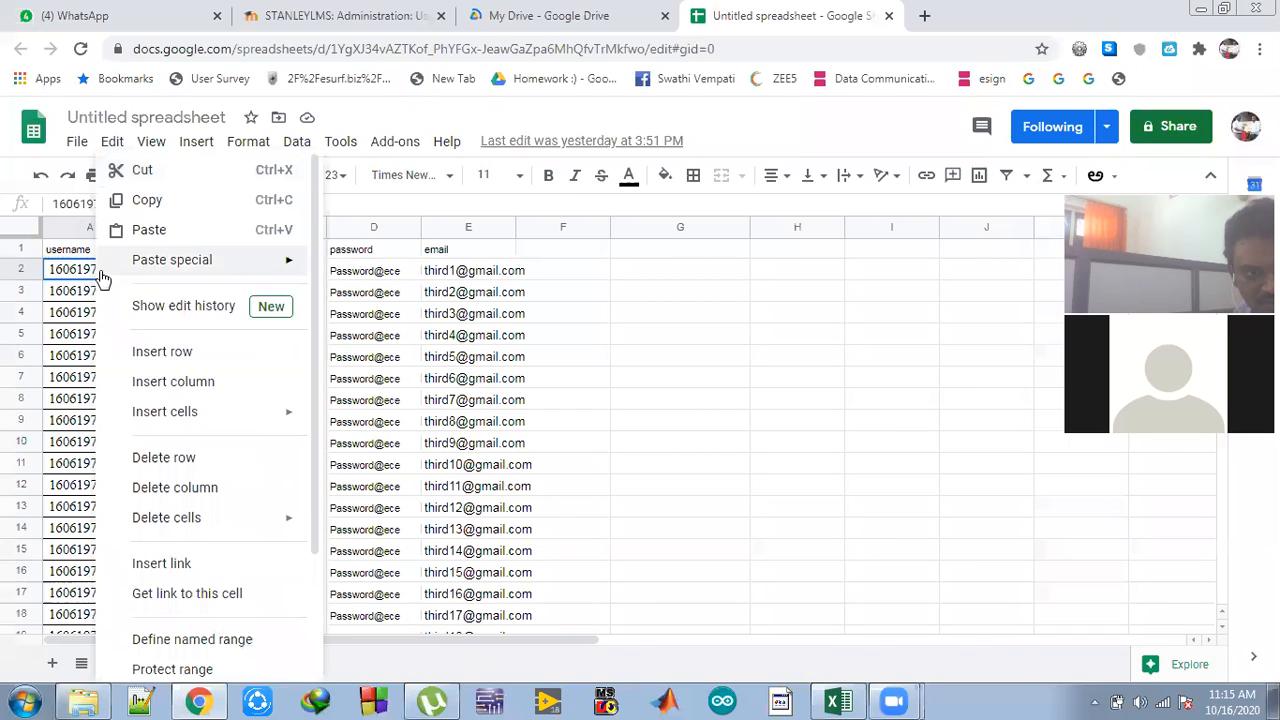
pyautogui.click(155, 231)
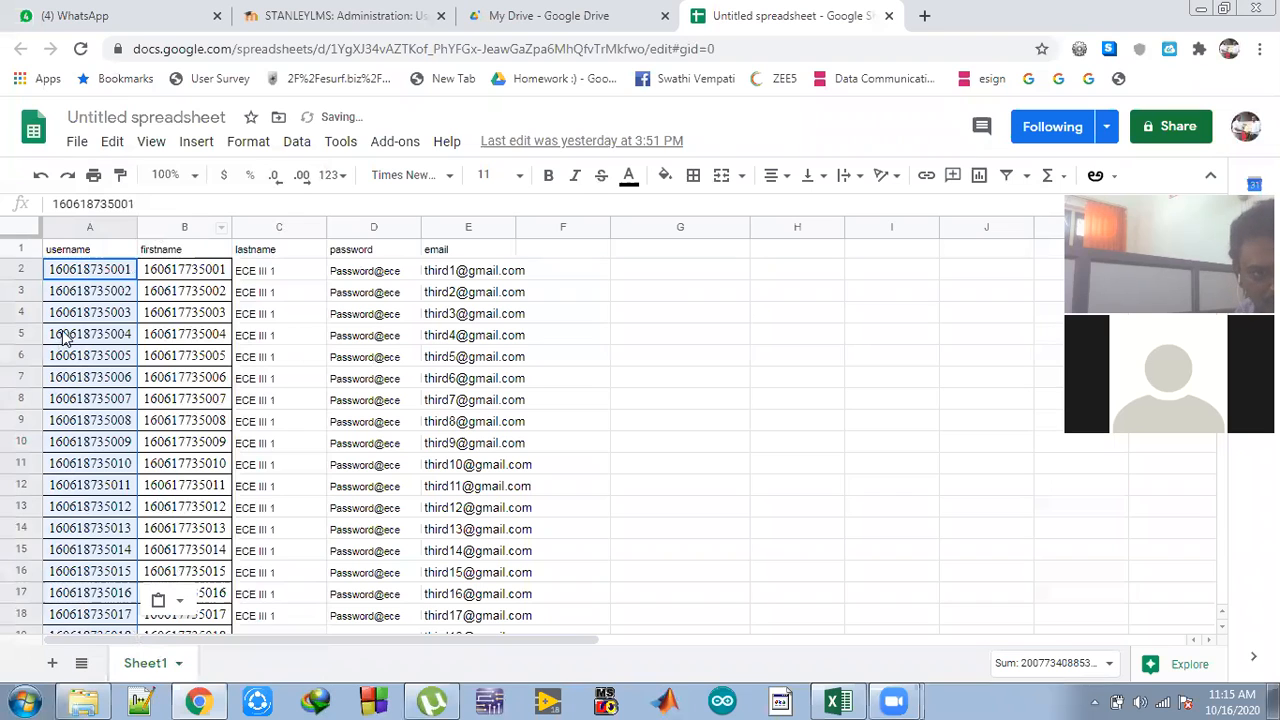
pyautogui.scroll(-15, 70, 400)
pyautogui.scroll(-18, 72, 418)
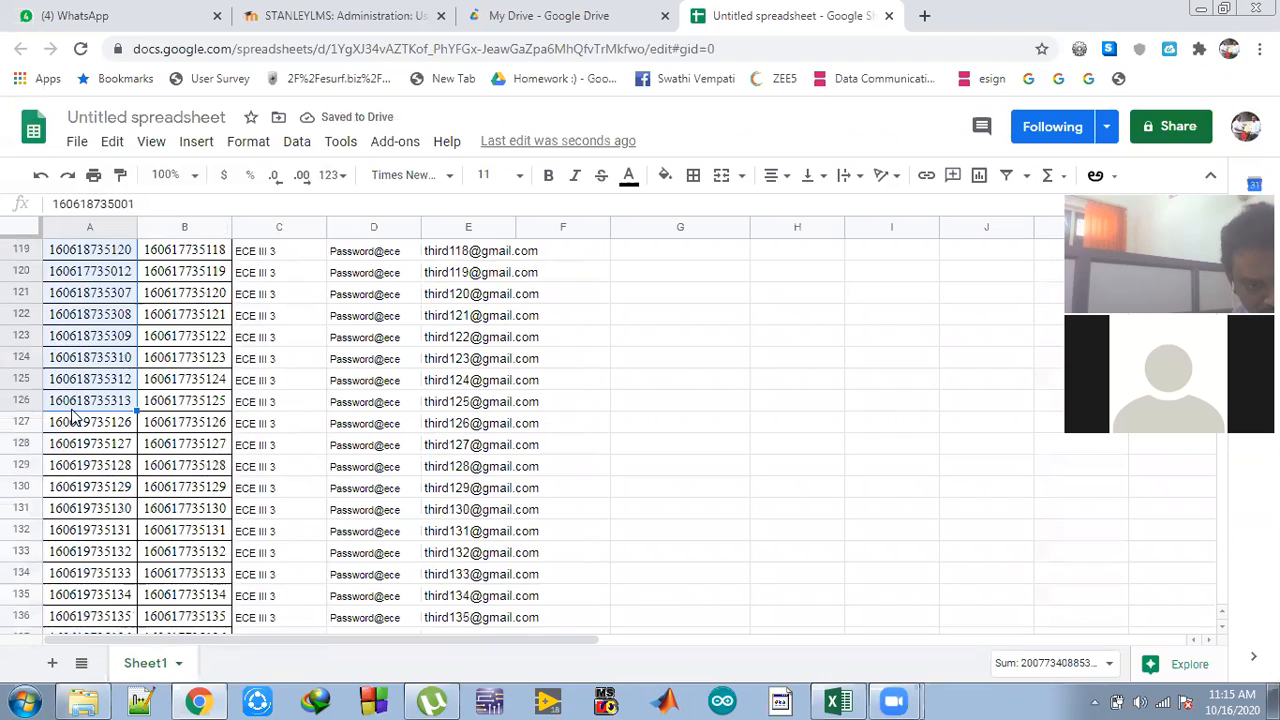
pyautogui.click(100, 425)
pyautogui.moveTo(97, 450); pyautogui.dragTo(90, 488)
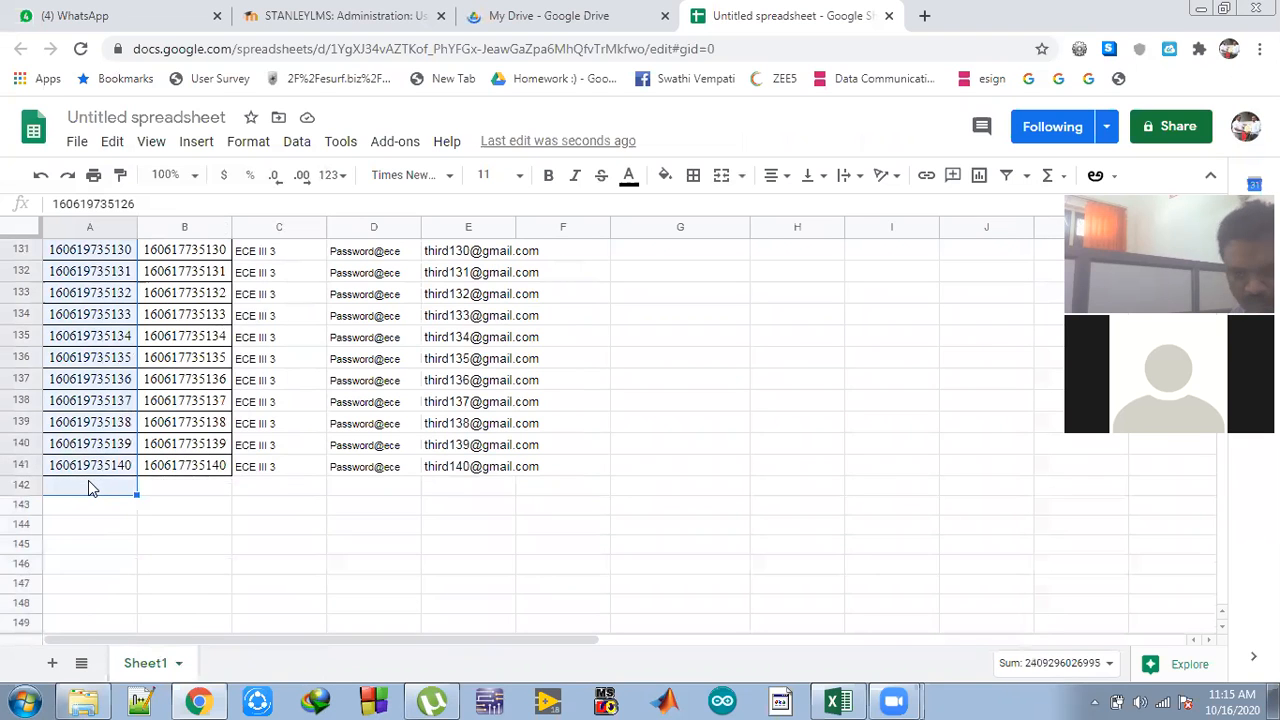
pyautogui.press('Delete')
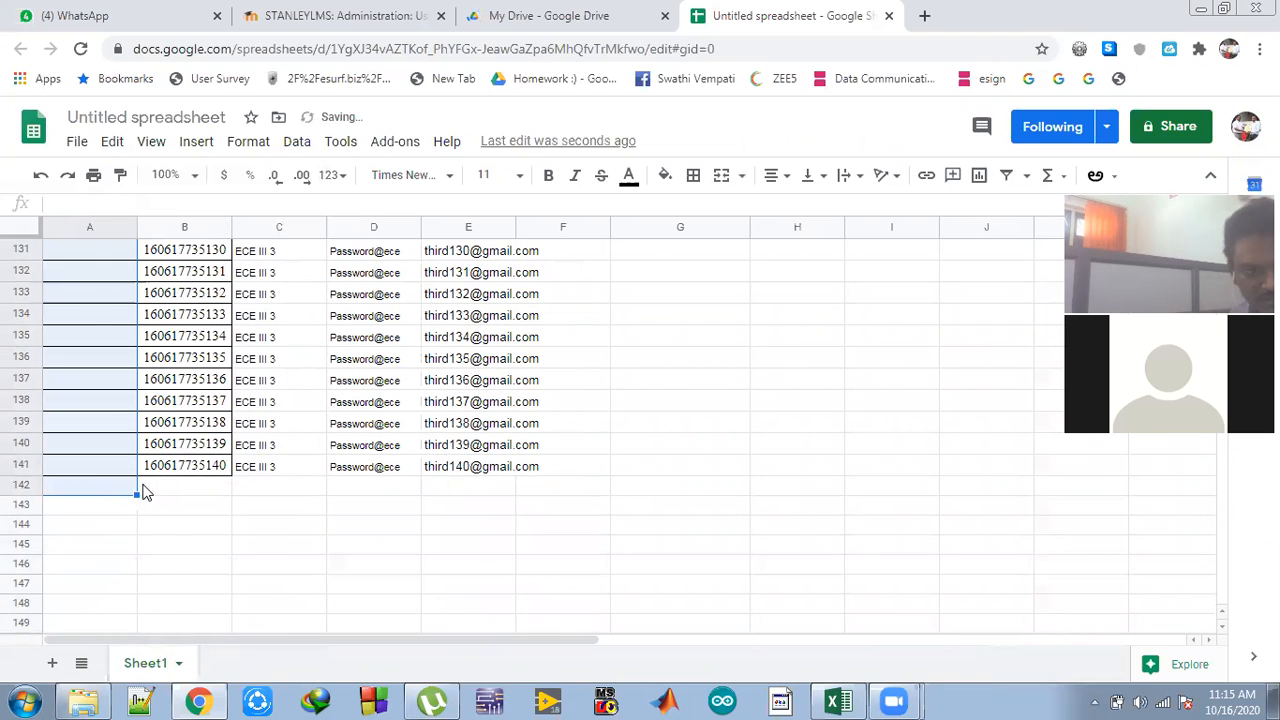
# - Select the usernames in A2:A126
pyautogui.scroll(6, 150, 488)
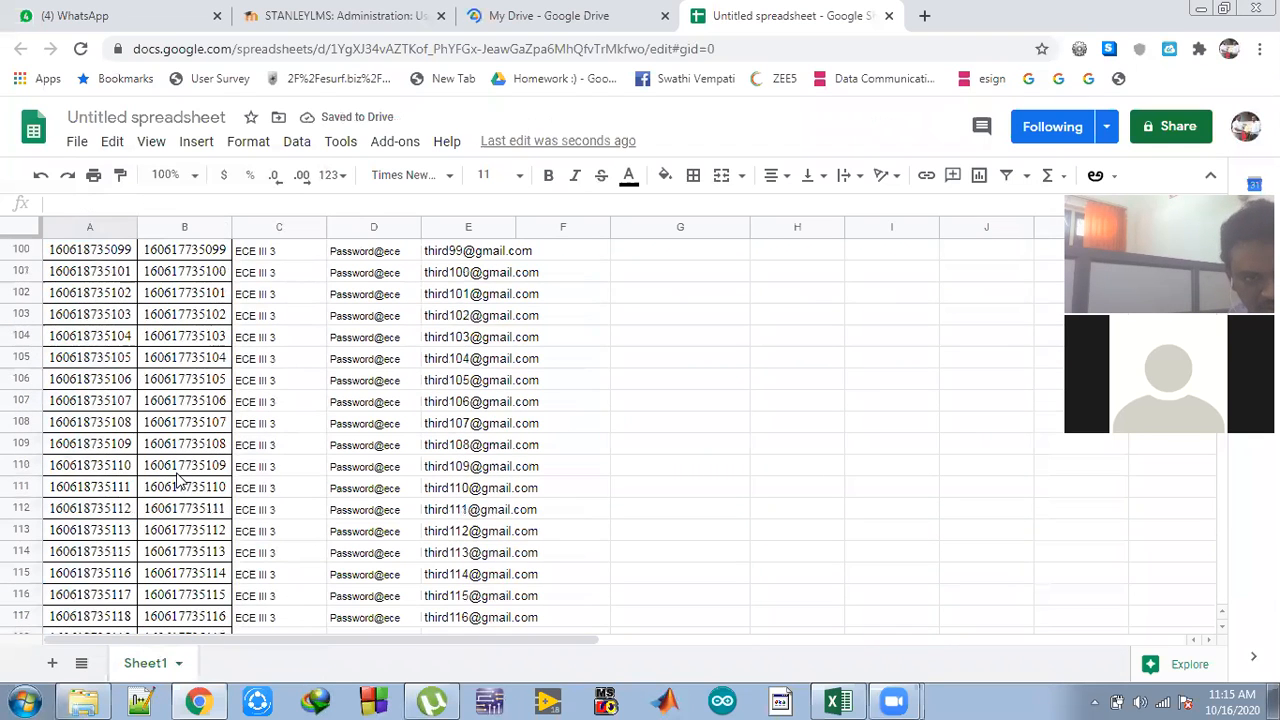
pyautogui.scroll(14, 178, 480)
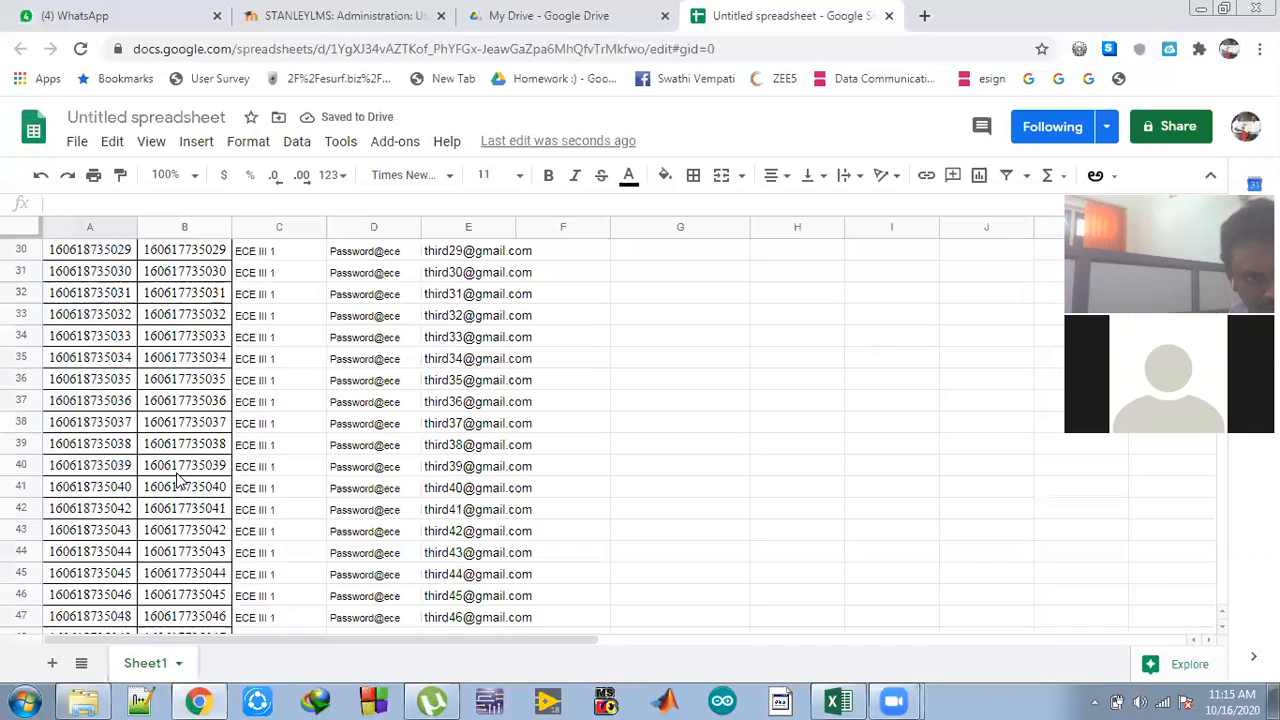
pyautogui.scroll(6, 178, 480)
pyautogui.click(105, 269)
pyautogui.moveTo(110, 390); pyautogui.dragTo(110, 498)
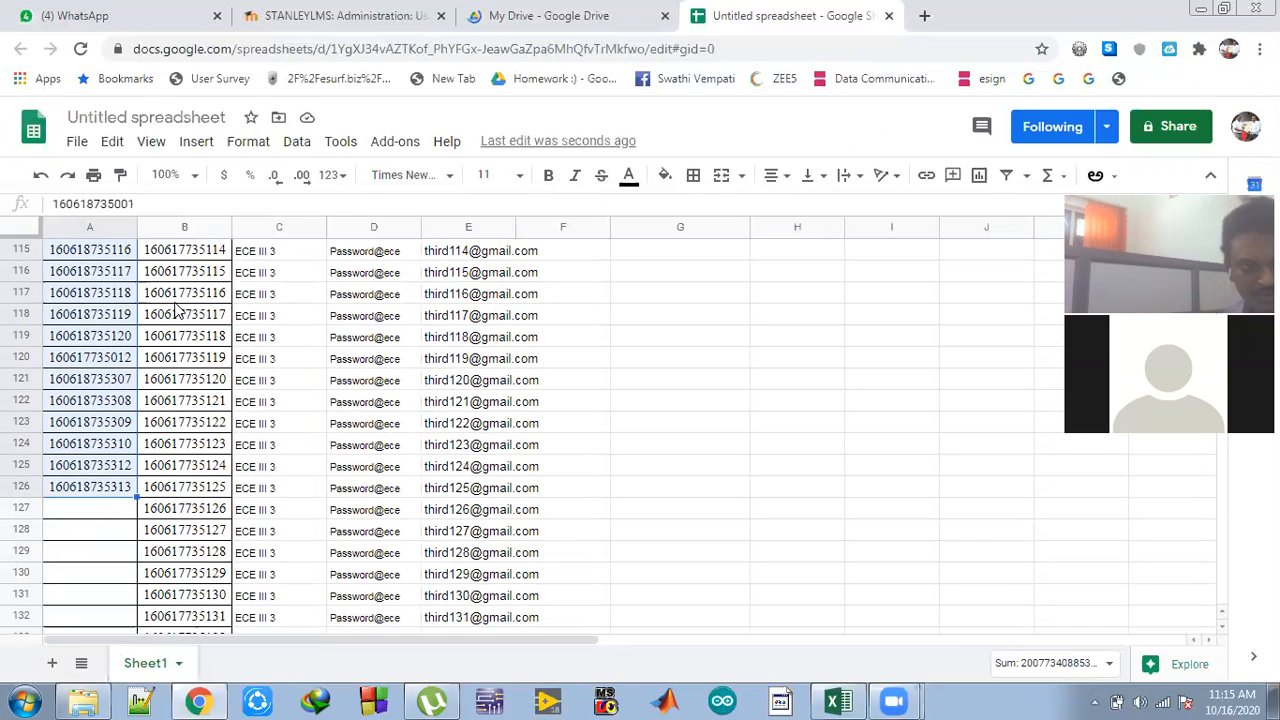
pyautogui.scroll(15, 180, 312)
pyautogui.scroll(12, 178, 312)
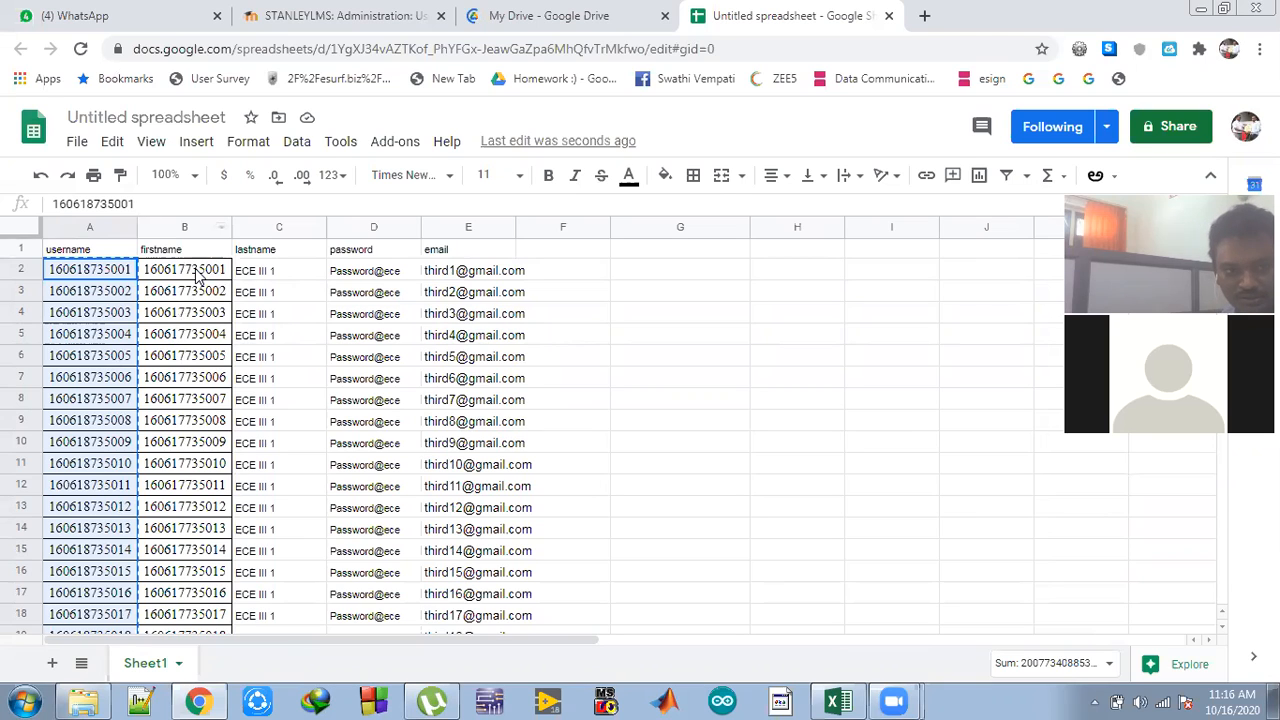
# - Paste the usernames into the firstname column at B2 and compare rows A41 and B41
pyautogui.click(199, 277)
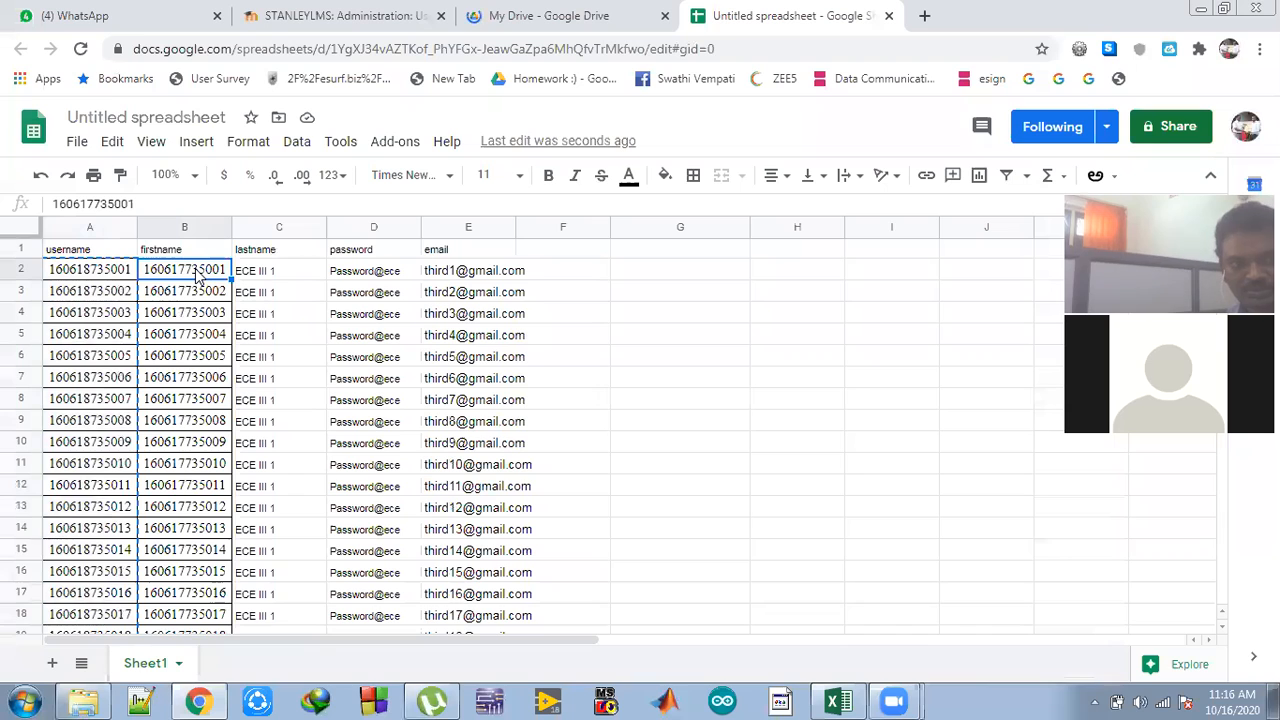
pyautogui.hotkey('ctrl', 'v')
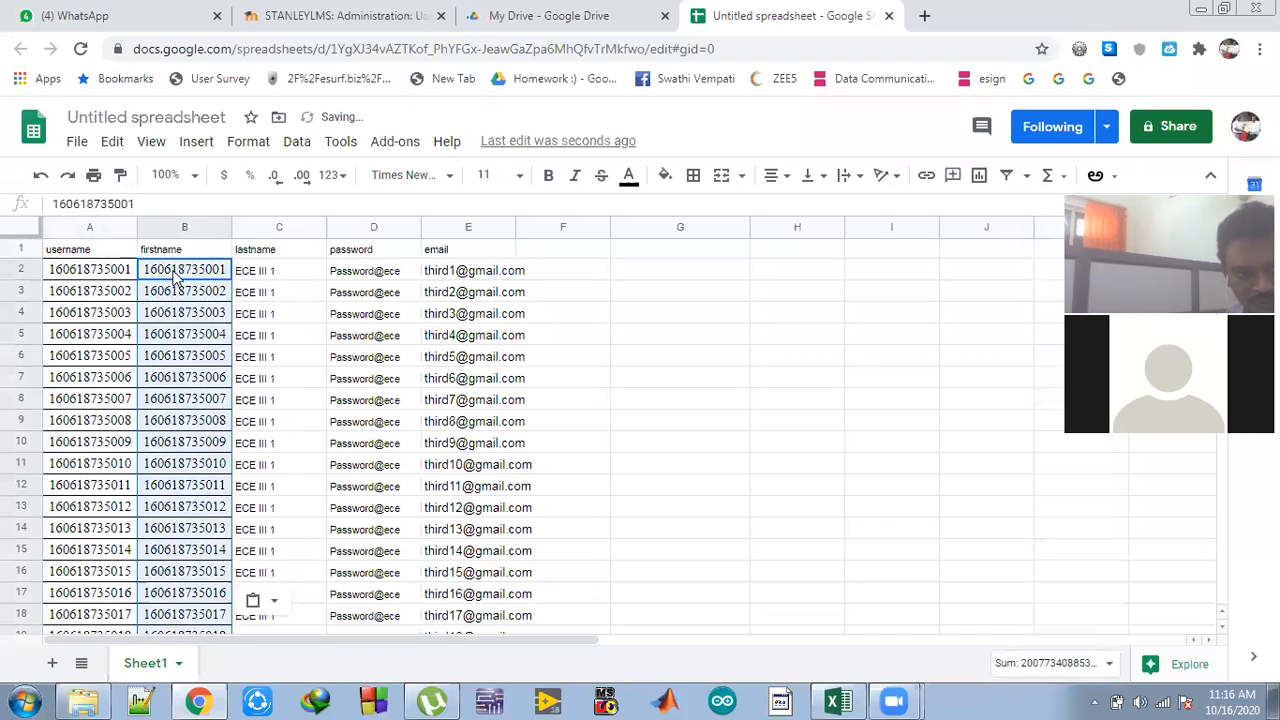
pyautogui.scroll(-8, 177, 285)
pyautogui.scroll(-2, 130, 440)
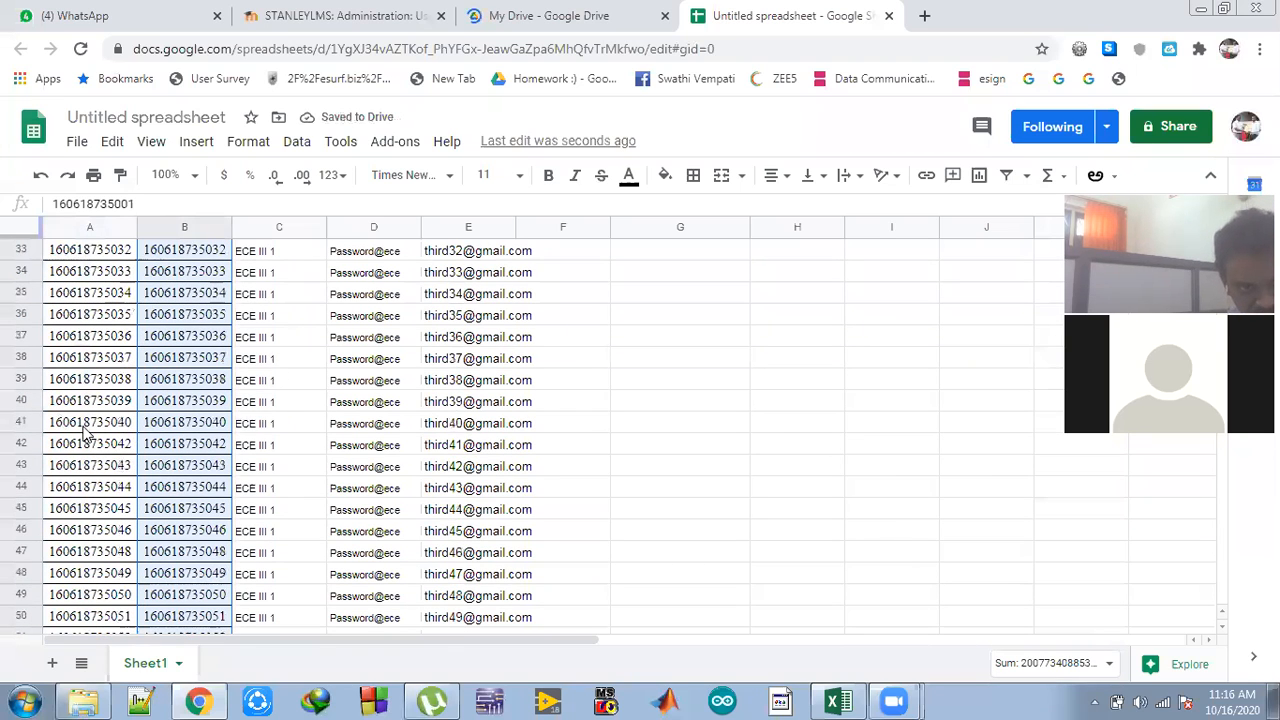
pyautogui.click(98, 428)
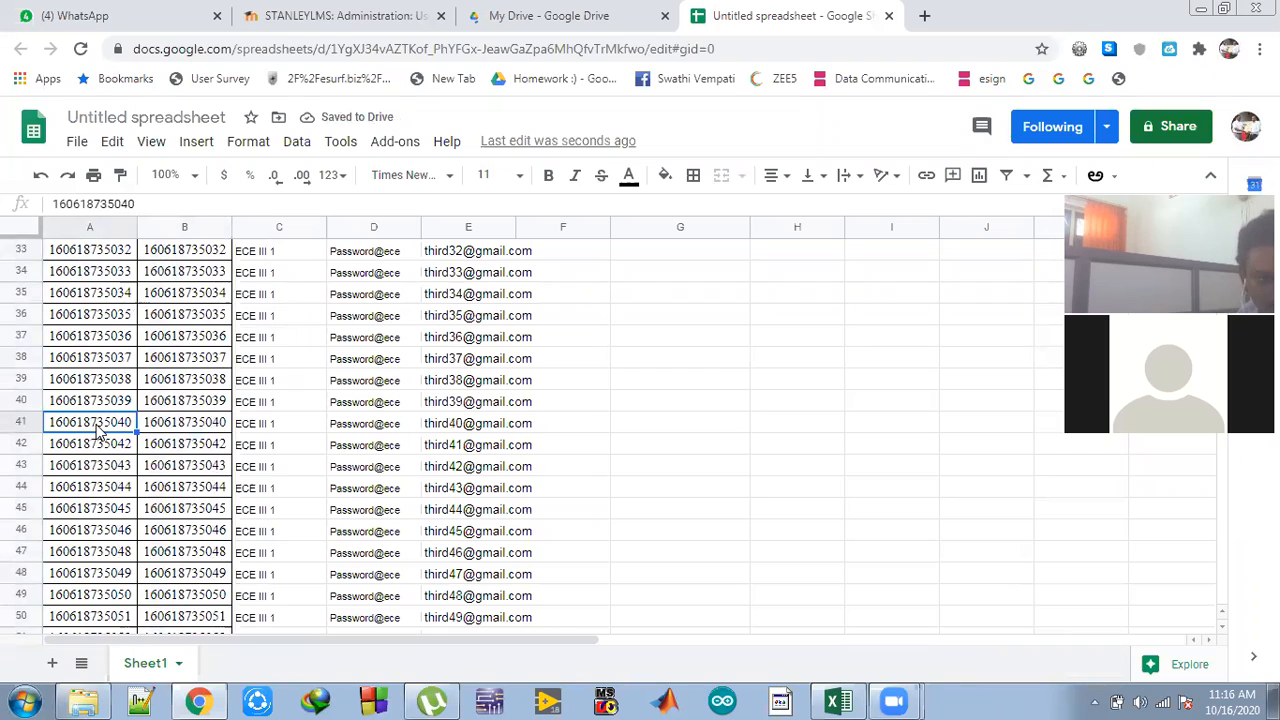
pyautogui.click(170, 432)
# - Clear the leftover firstname values below row 126
pyautogui.scroll(-3, 177, 450)
pyautogui.scroll(-18, 177, 450)
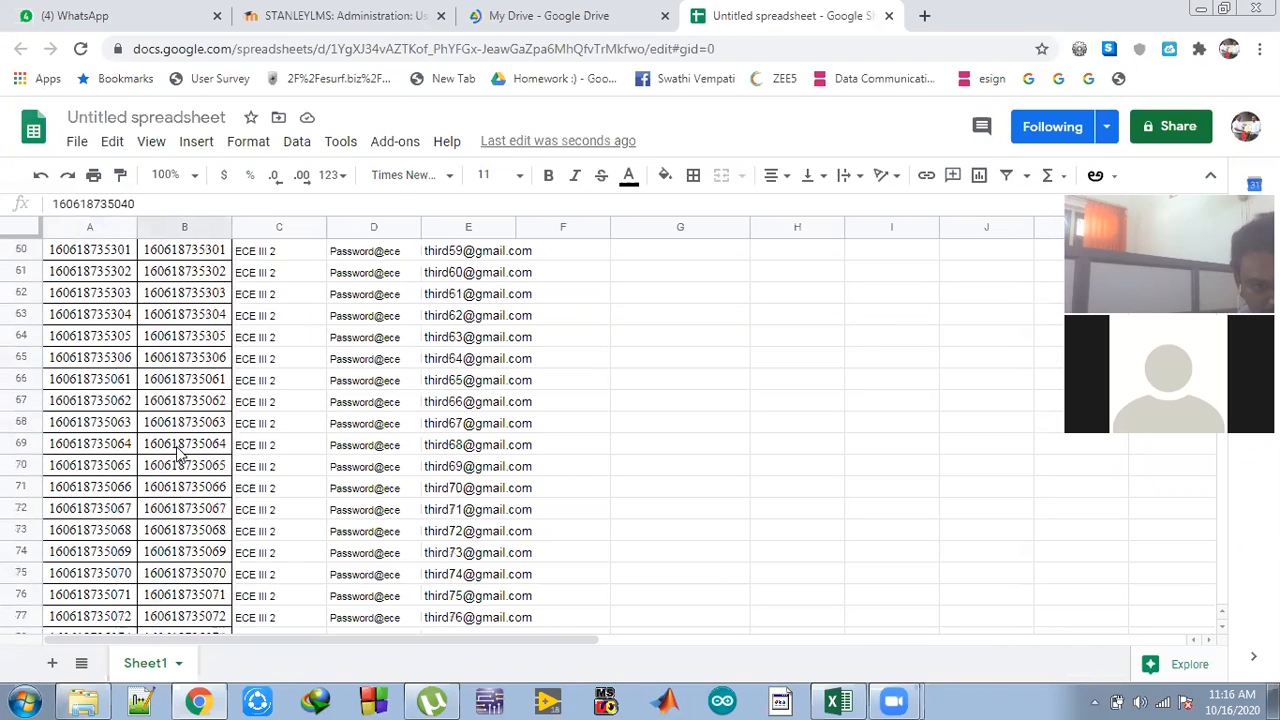
pyautogui.scroll(-8, 178, 455)
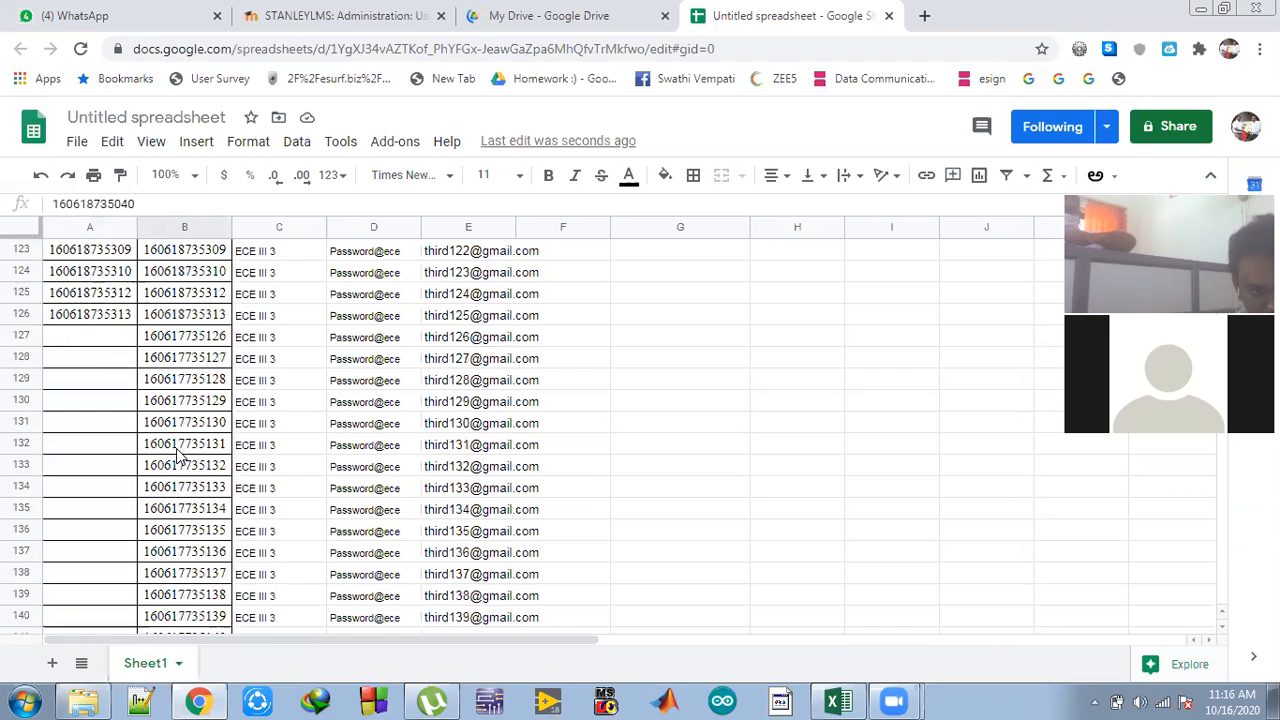
pyautogui.moveTo(155, 340); pyautogui.dragTo(193, 466)
pyautogui.press('Delete')
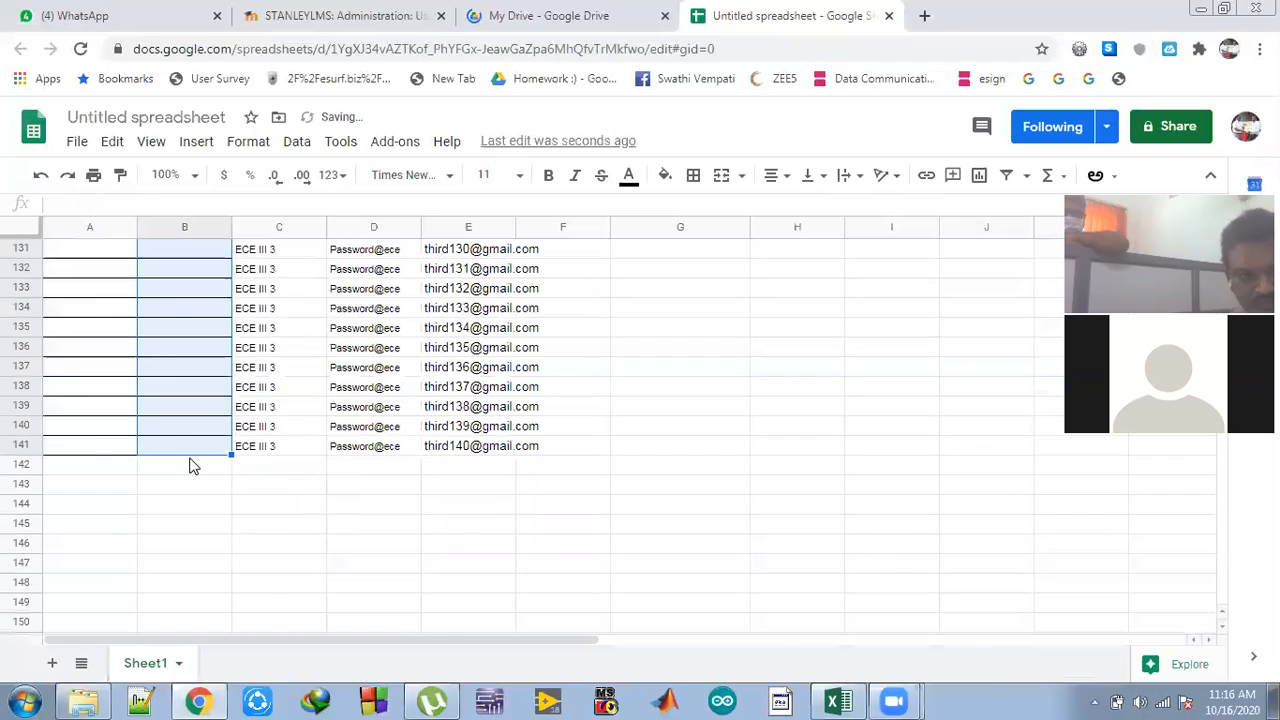
pyautogui.scroll(8, 228, 443)
pyautogui.scroll(20, 228, 443)
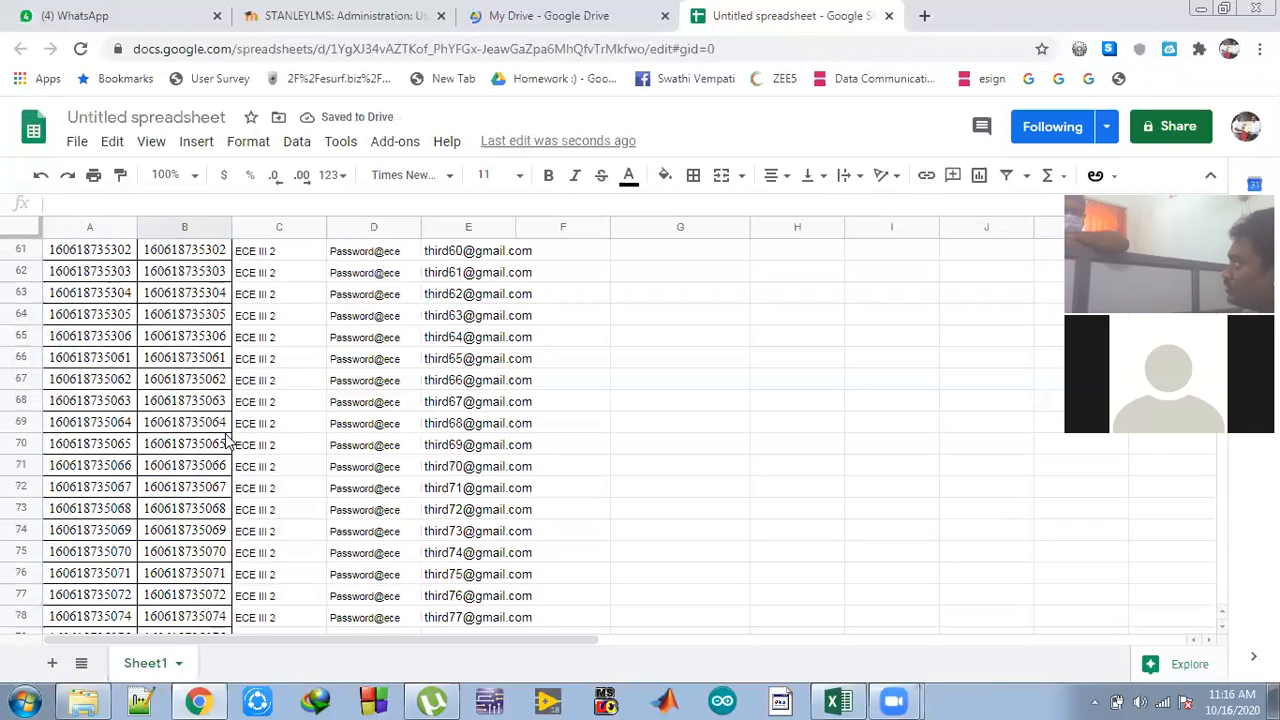
pyautogui.scroll(6, 228, 443)
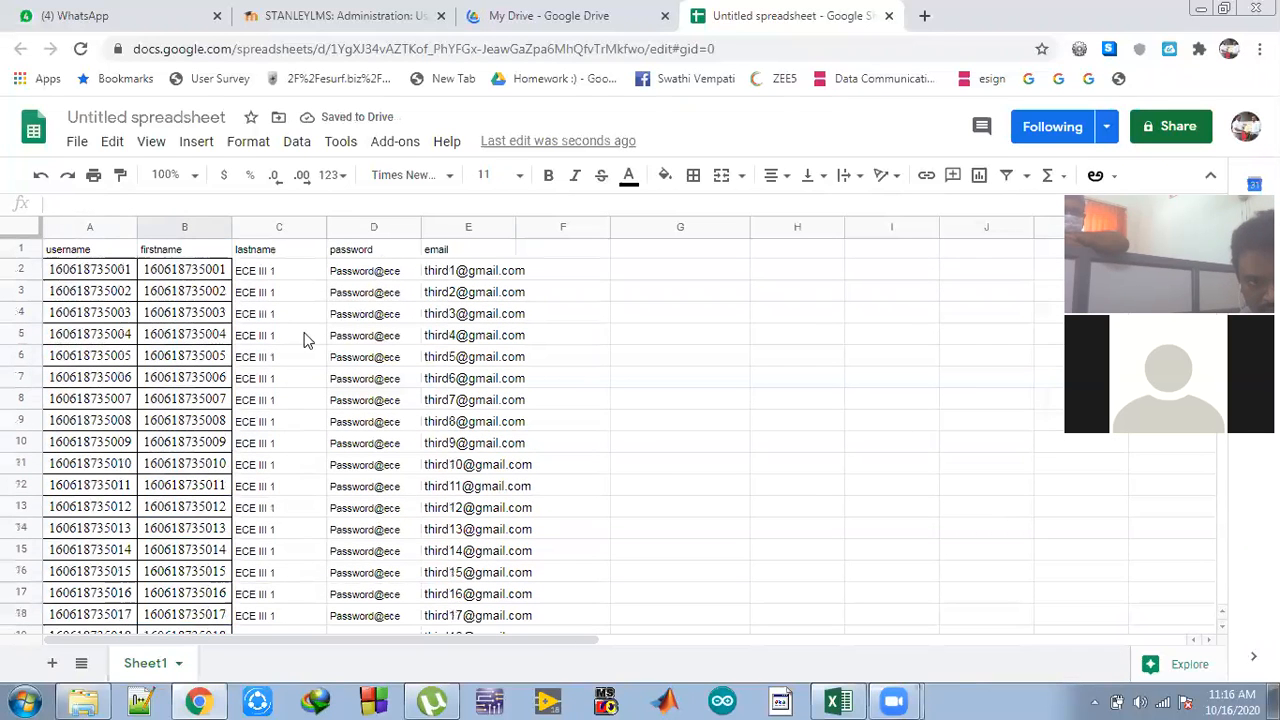
pyautogui.click(290, 277)
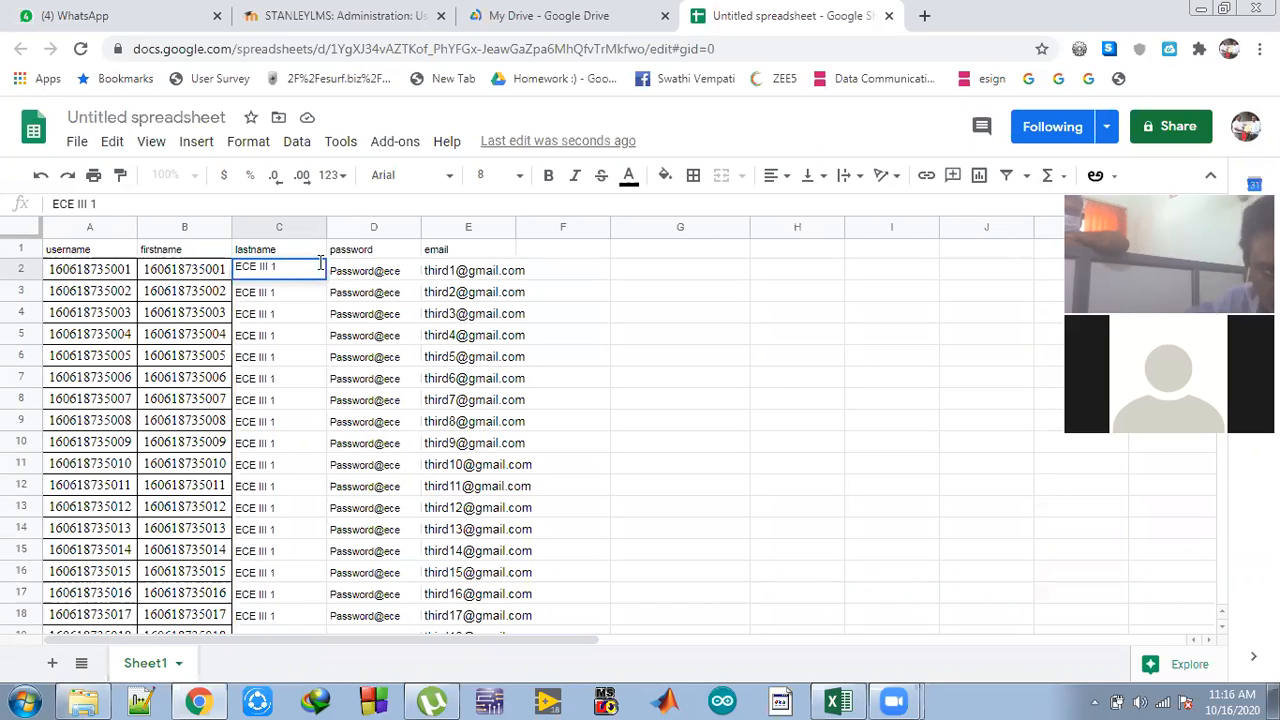
# - Edit the C2 and C3 lastnames into the ECE V form
pyautogui.press('BackSpace')
pyautogui.press('BackSpace')
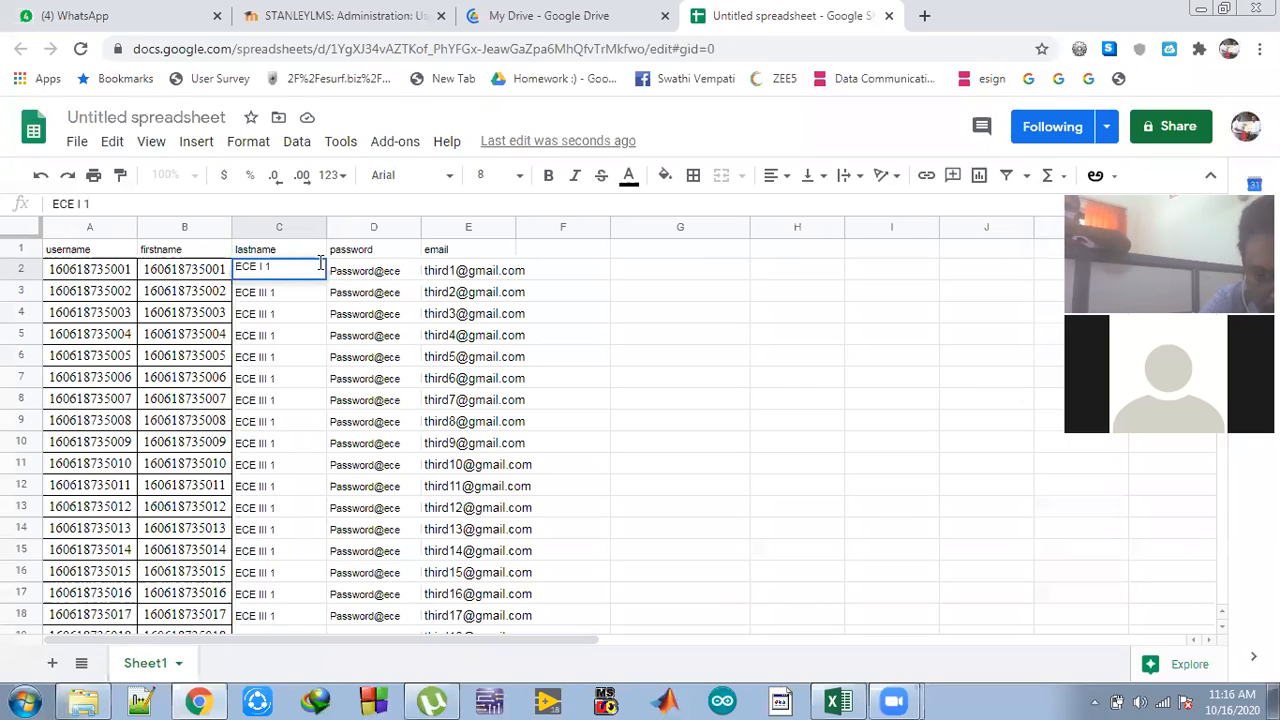
pyautogui.write('v')
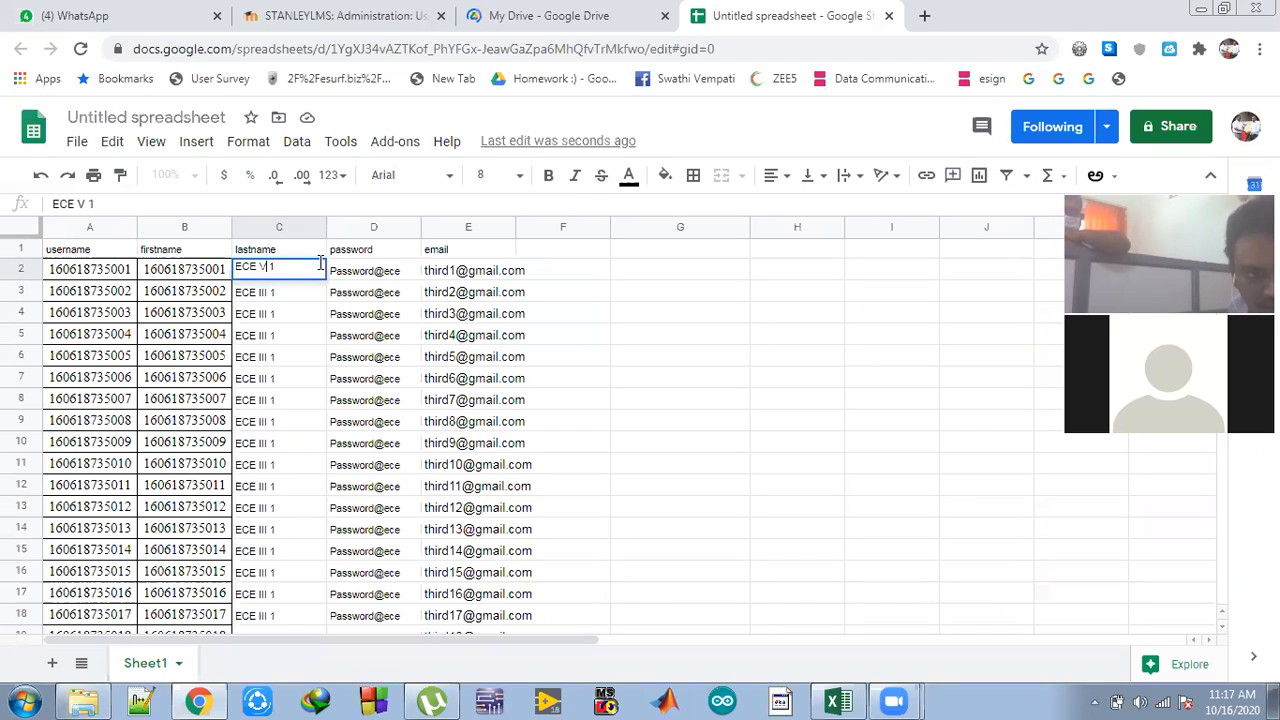
pyautogui.click(245, 287)
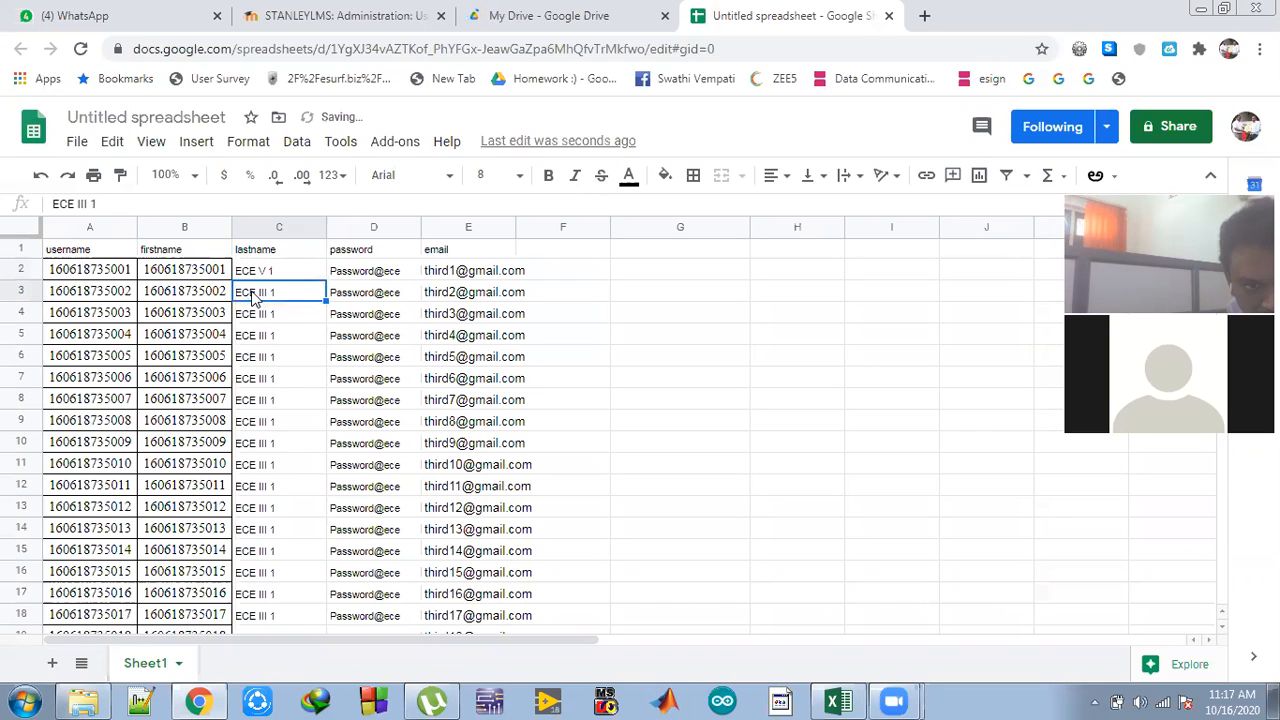
pyautogui.doubleClick(268, 290)
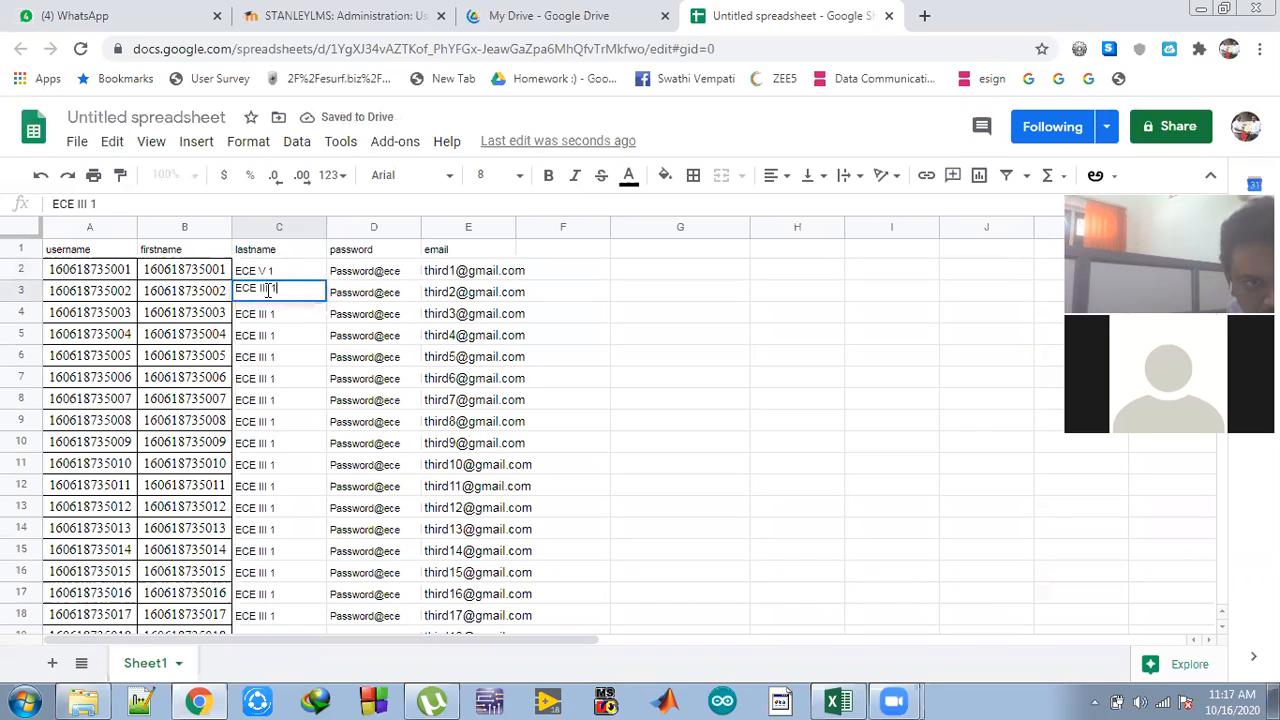
pyautogui.press('BackSpace')
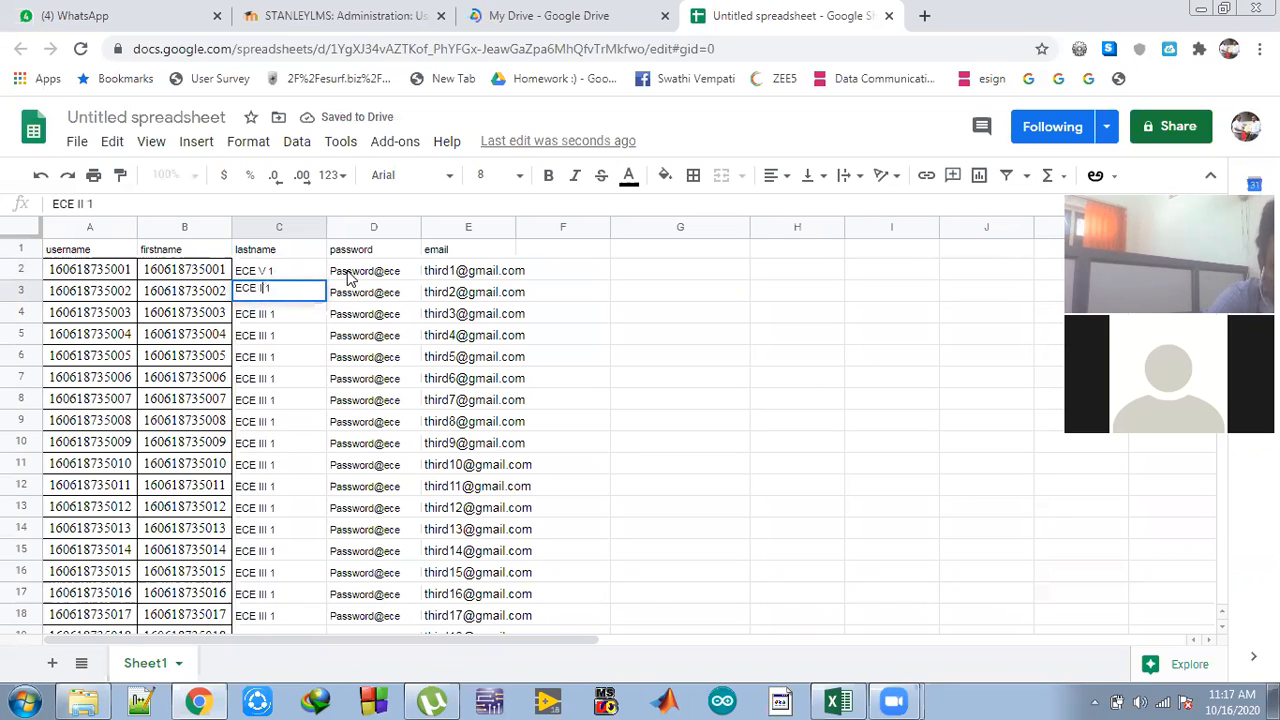
pyautogui.press('BackSpace')
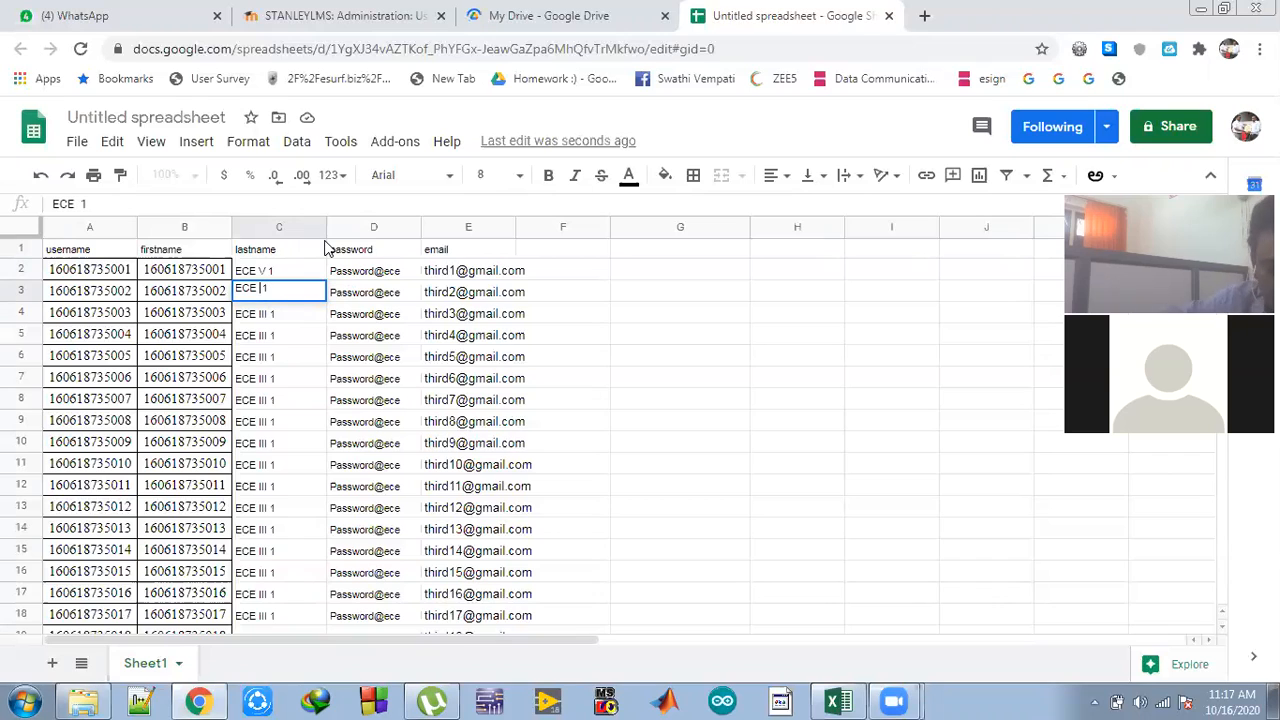
pyautogui.click(802, 359)
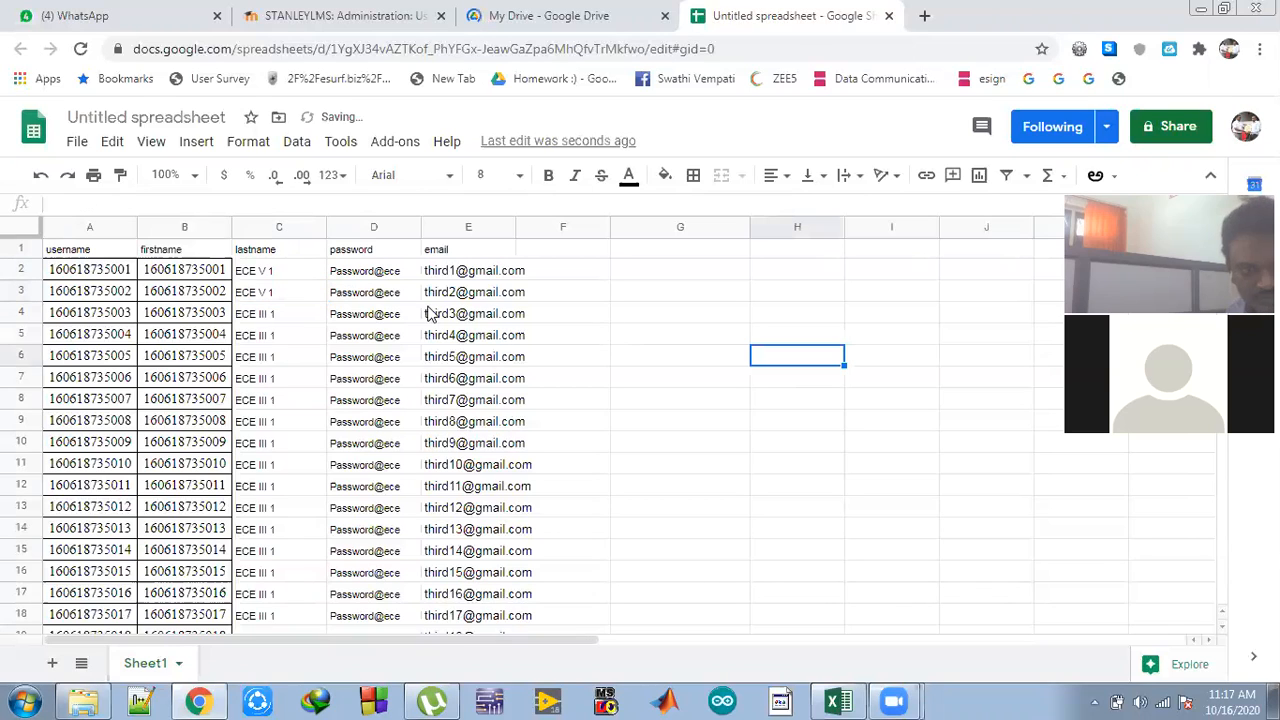
# - Fill column C from C2 down to row 59 with ECE V 1 through ECE V 58
pyautogui.click(300, 271)
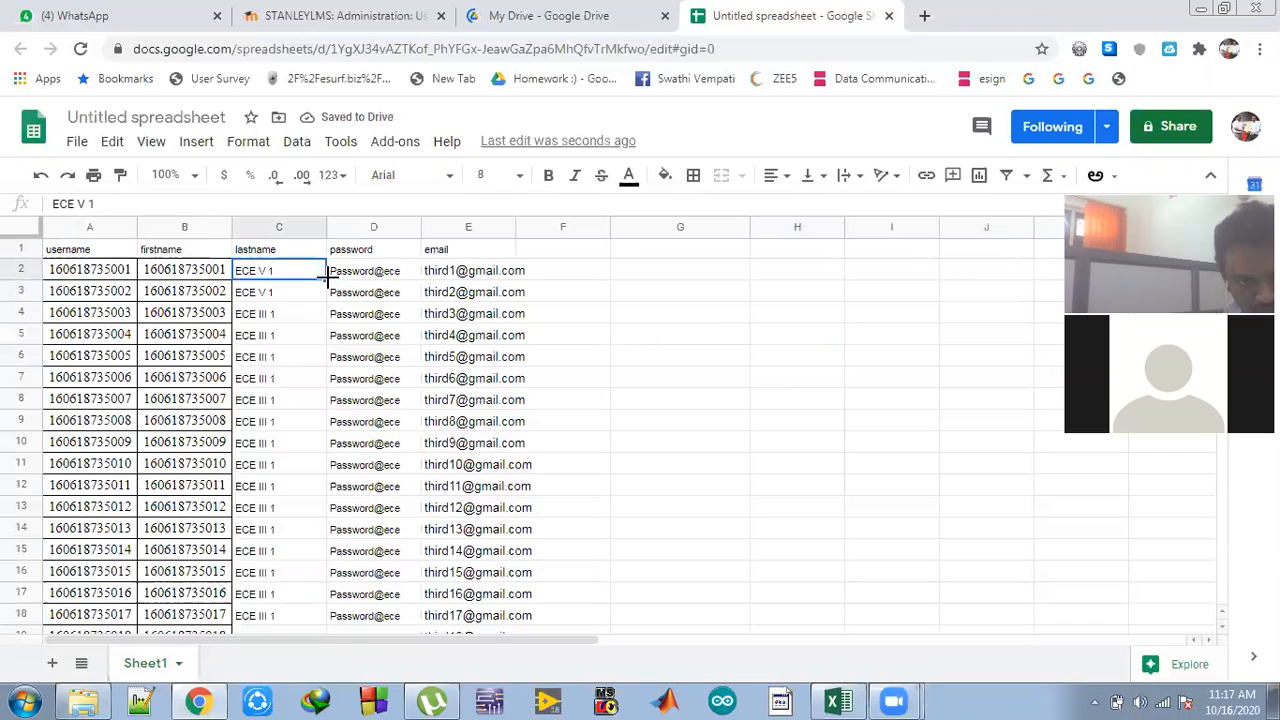
pyautogui.moveTo(326, 278); pyautogui.dragTo(278, 557)
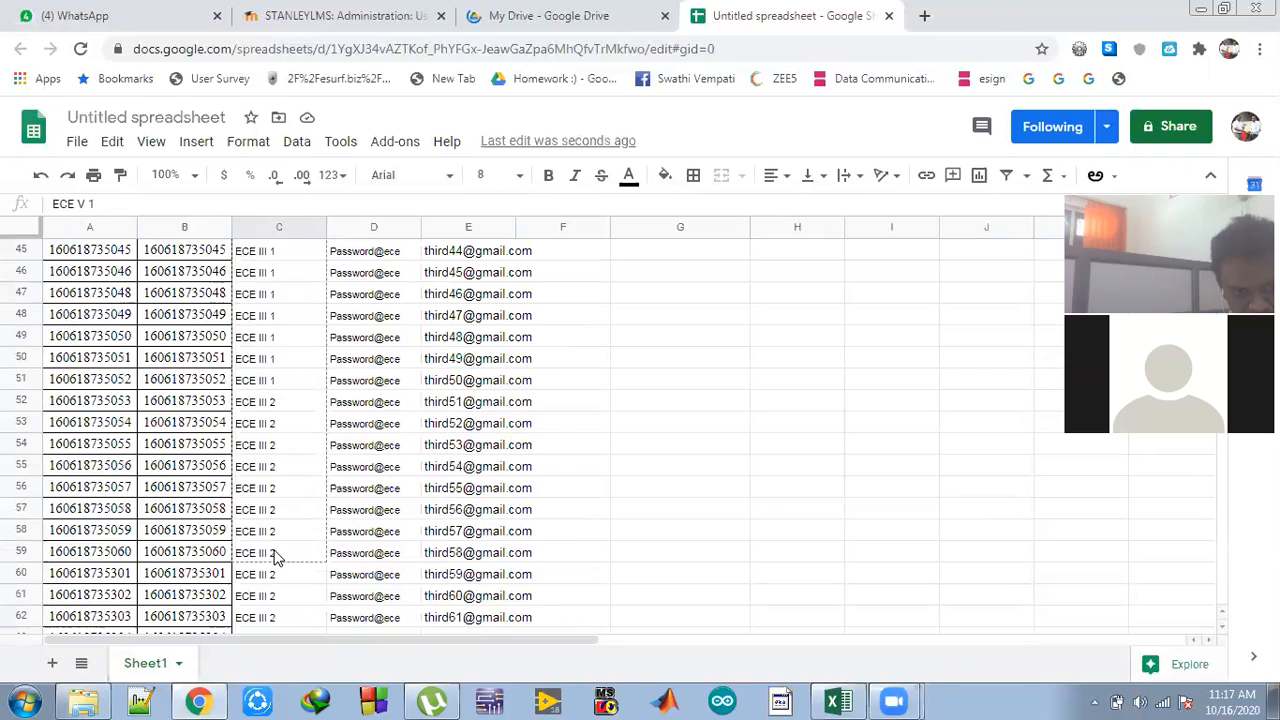
pyautogui.moveTo(848, 527); pyautogui.dragTo(848, 527)
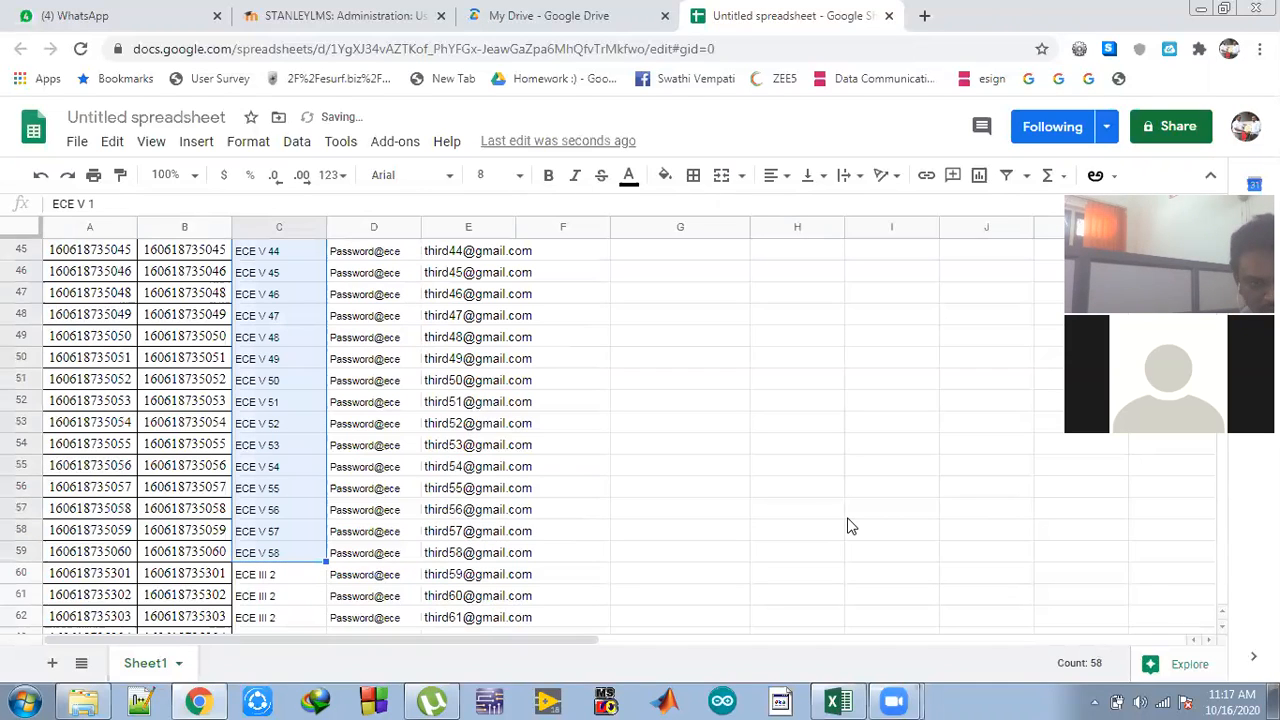
pyautogui.scroll(15, 313, 446)
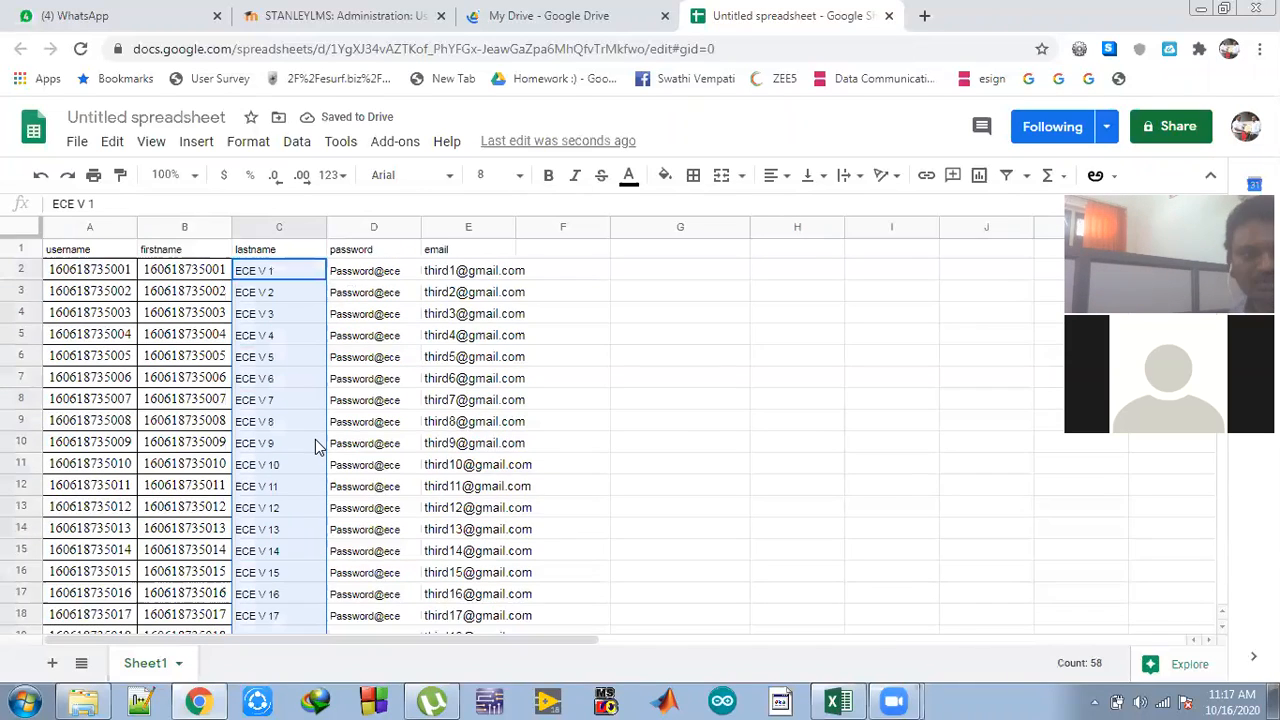
# - Change C3's lastname from ECE V 2 to ECE V 1
pyautogui.click(757, 320)
pyautogui.doubleClick(290, 292)
pyautogui.press('BackSpace')
pyautogui.write('1')
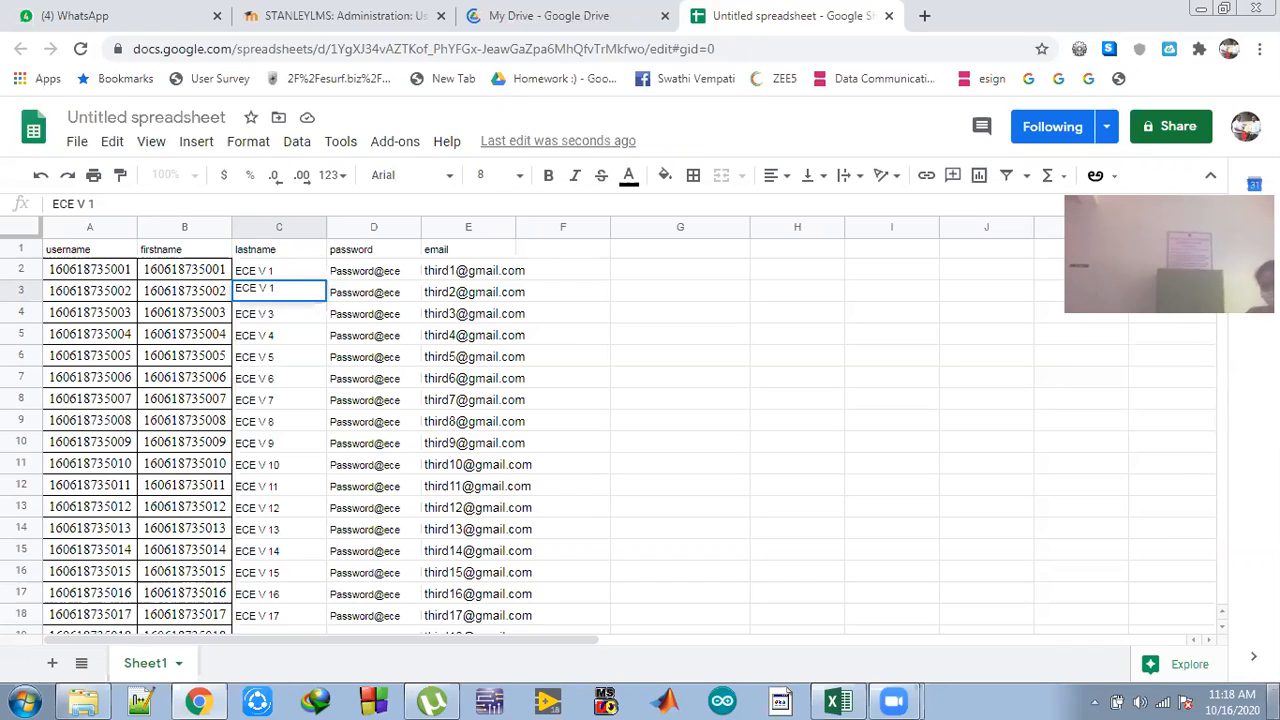
pyautogui.rightClick(1116, 701)
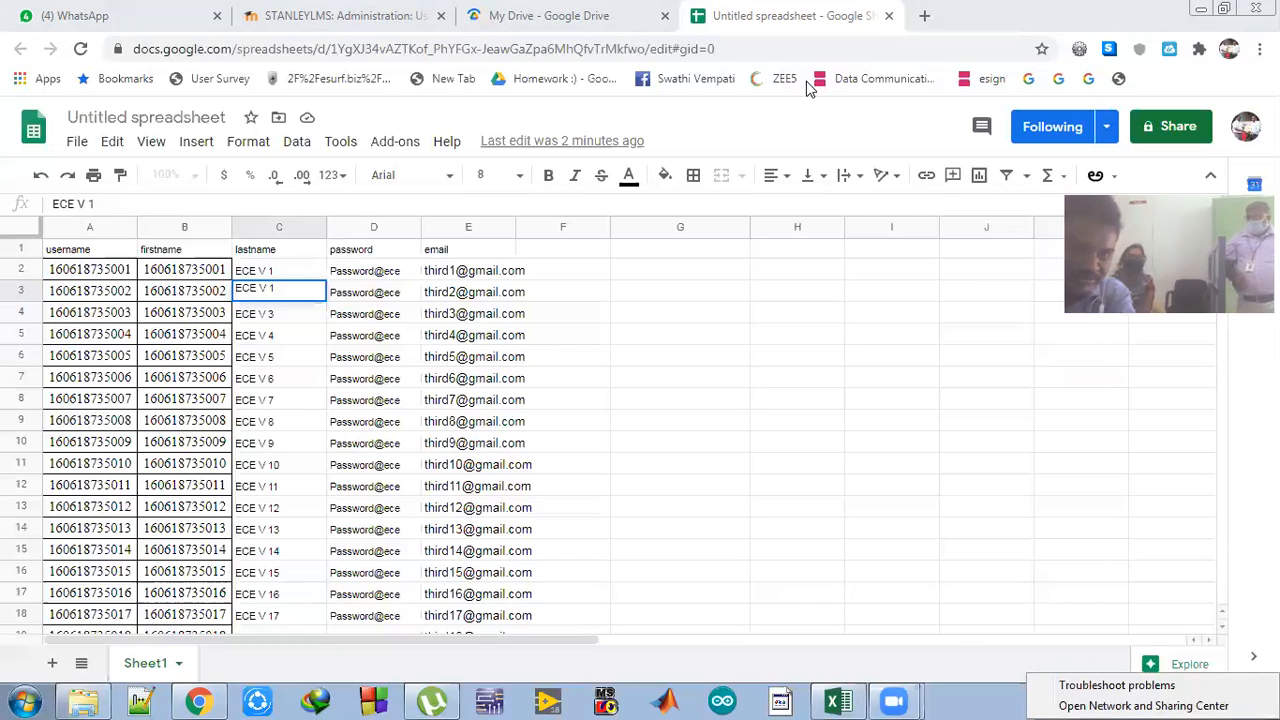
# - Copy ECE V 1 from C2:C3 down column C to row 59, replacing the numbered series
pyautogui.click(289, 273)
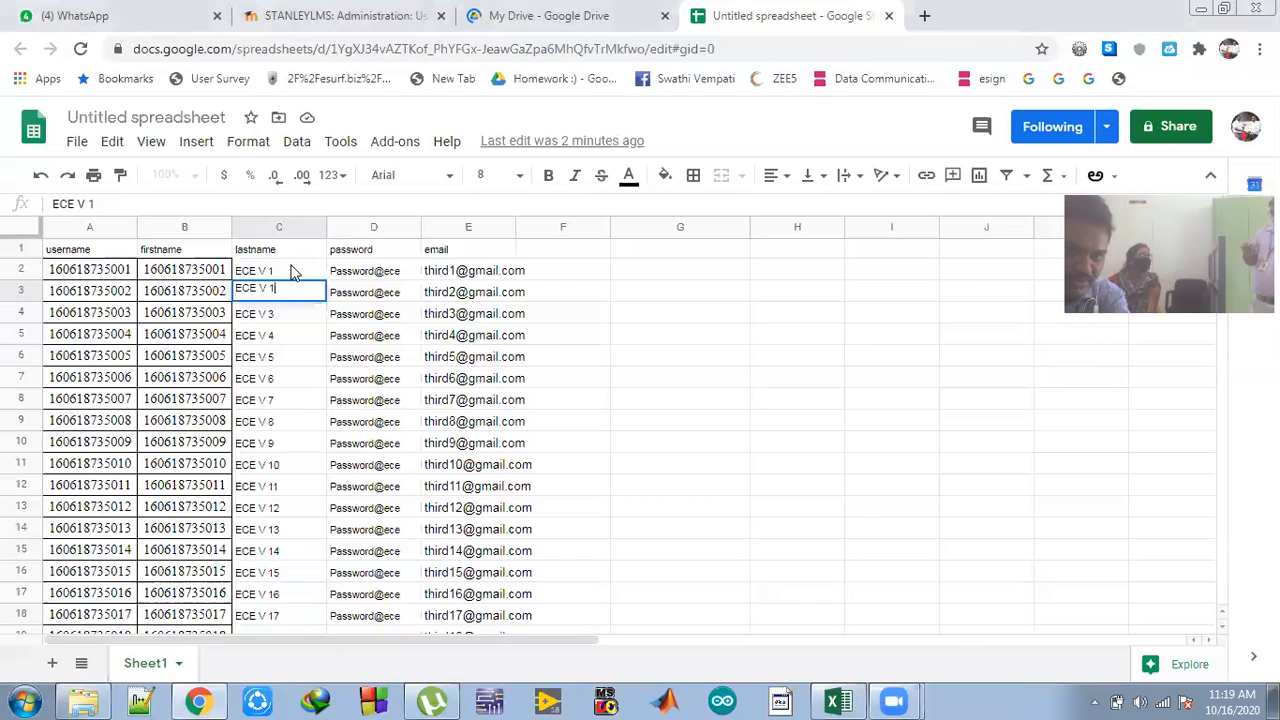
pyautogui.click(292, 271)
pyautogui.moveTo(327, 282); pyautogui.dragTo(329, 295)
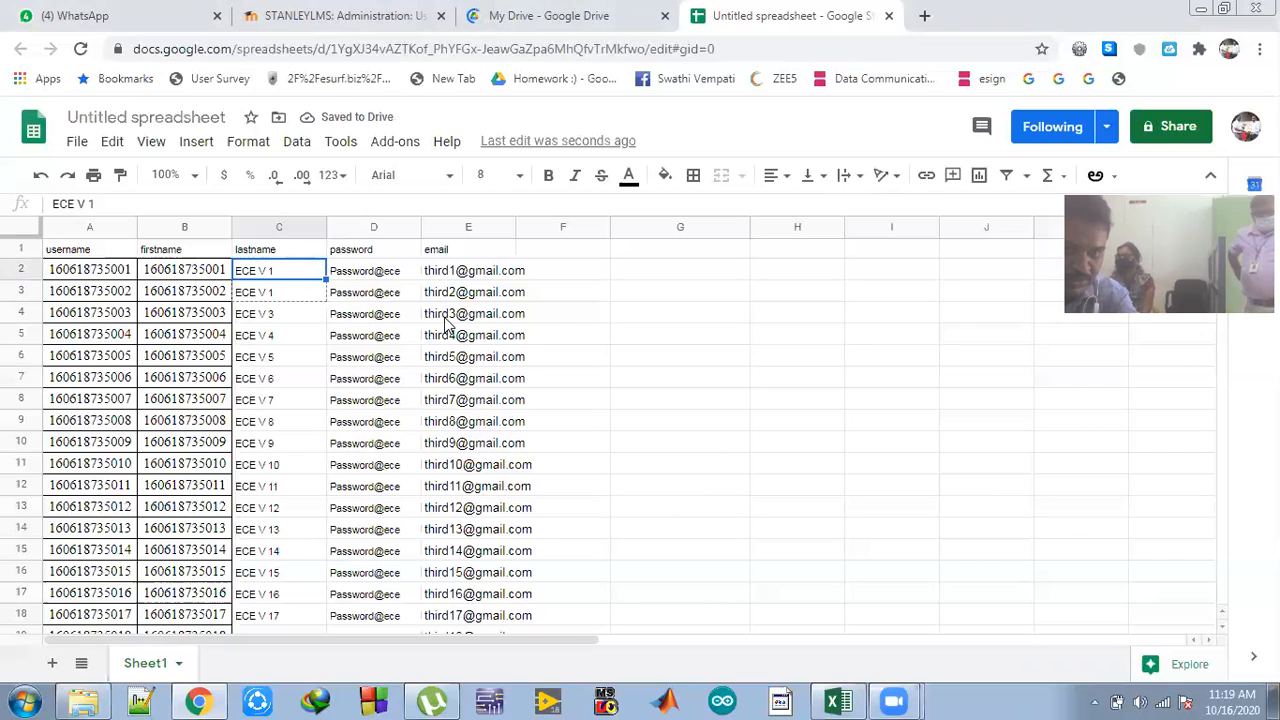
pyautogui.hotkey('ctrl', 'z')
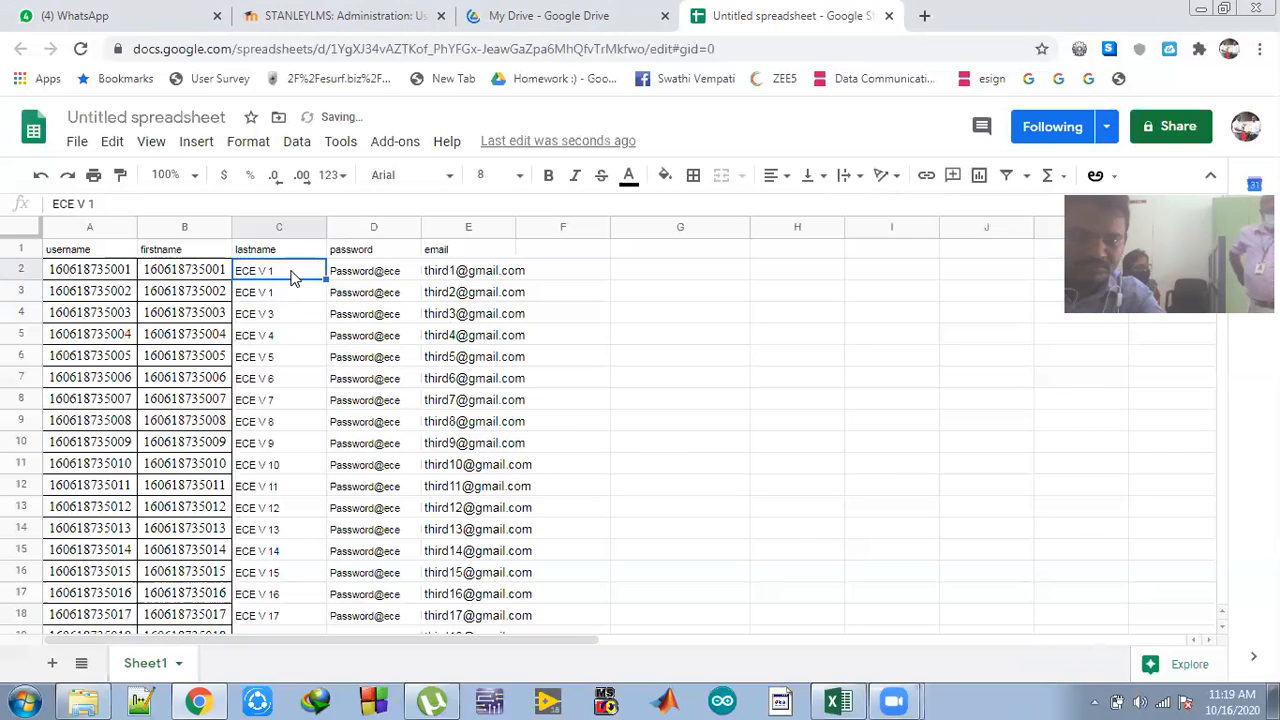
pyautogui.hotkey('shift', 'Down')
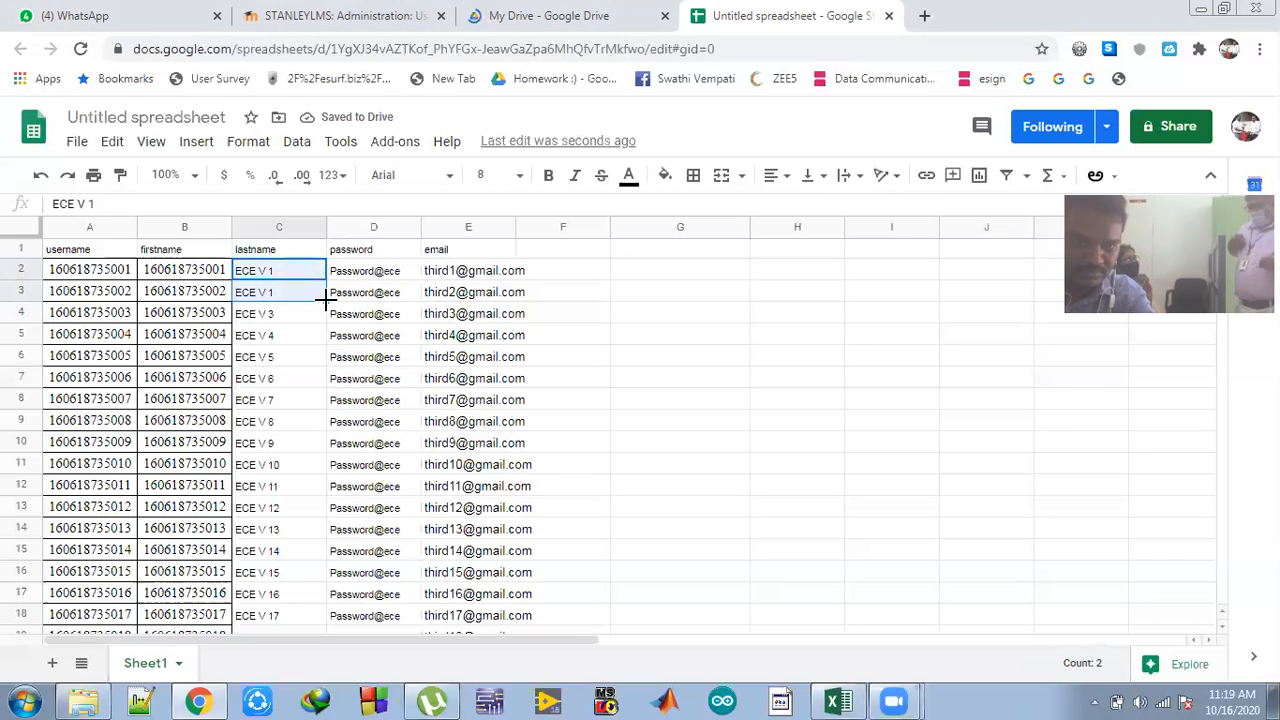
pyautogui.moveTo(326, 330); pyautogui.dragTo(306, 567)
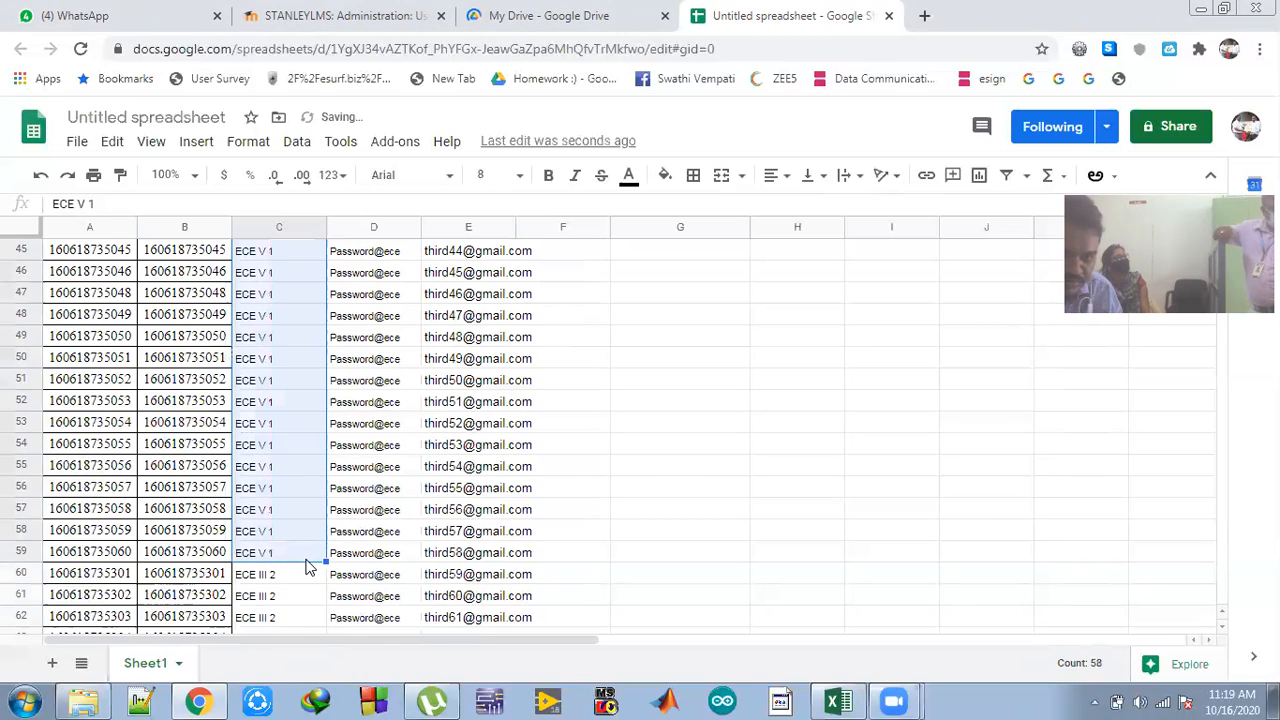
pyautogui.scroll(-1, 291, 380)
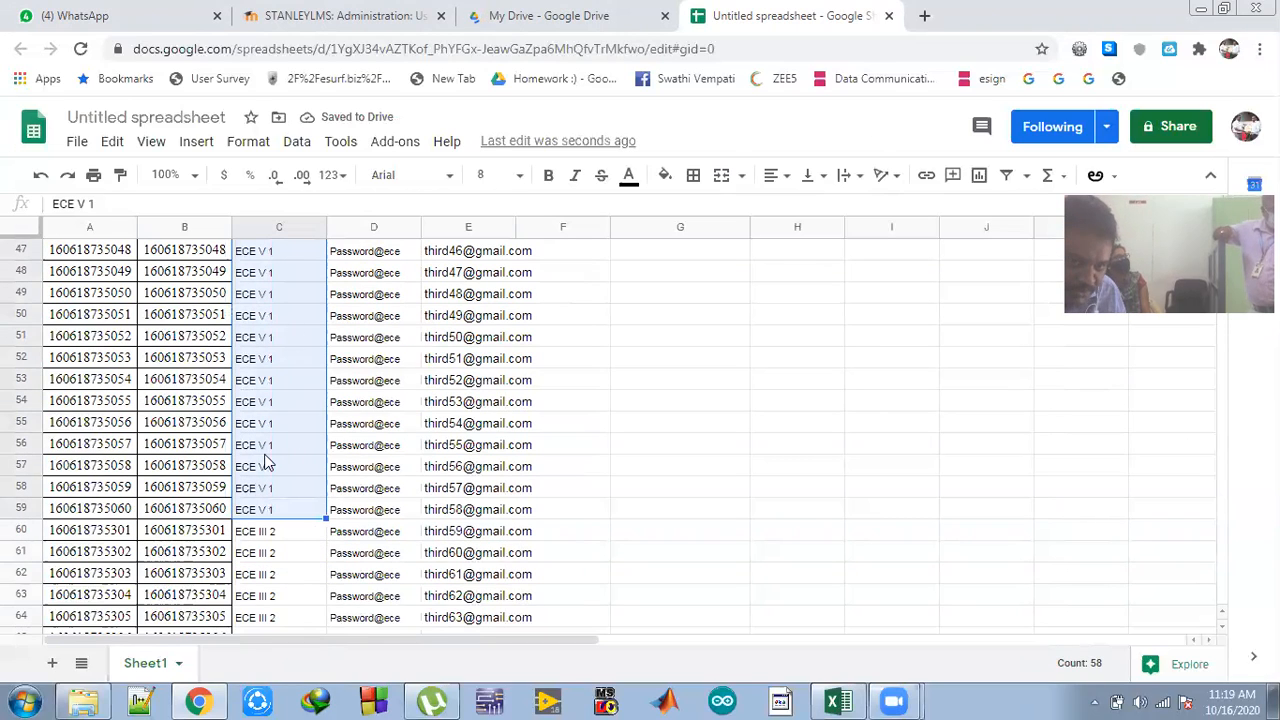
# - Set the lastname in C60 to ECE V 2
pyautogui.doubleClick(278, 530)
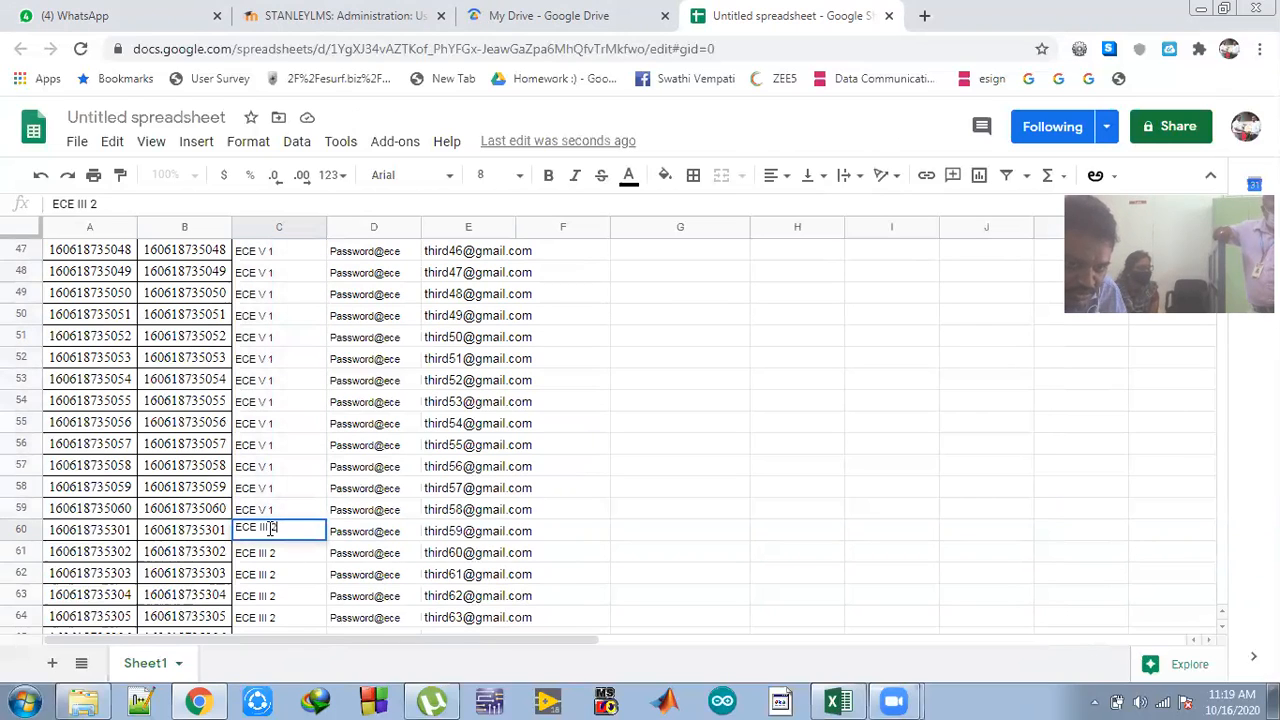
pyautogui.press('BackSpace')
pyautogui.press('BackSpace')
pyautogui.press('BackSpace')
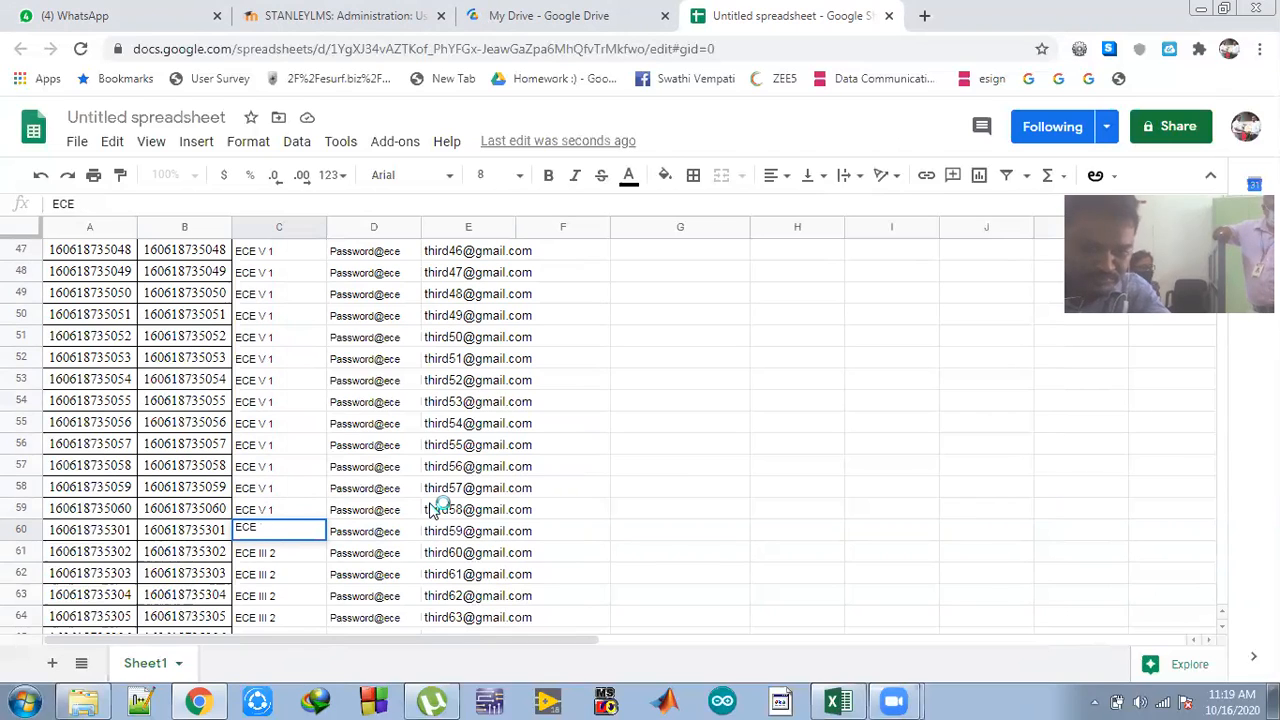
pyautogui.write('V')
pyautogui.press('BackSpace')
pyautogui.press('BackSpace')
pyautogui.write('V')
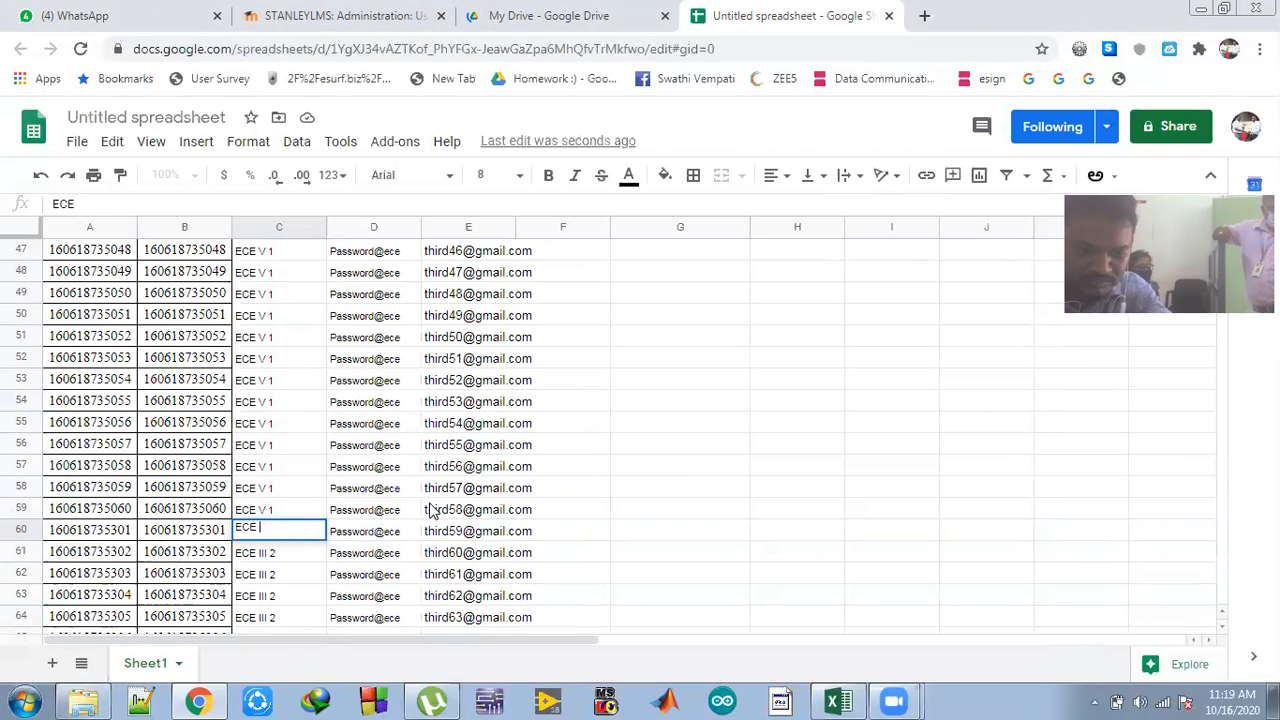
pyautogui.write('2')
pyautogui.press('BackSpace')
pyautogui.write('2')
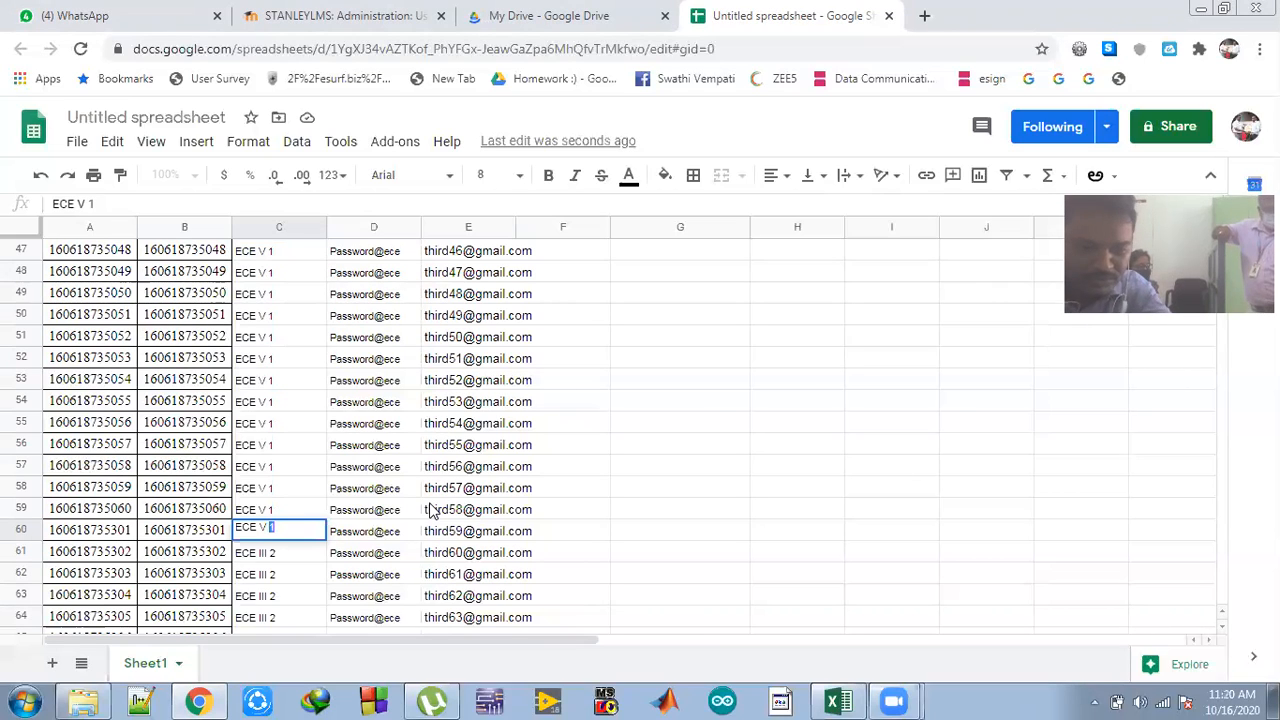
pyautogui.click(868, 473)
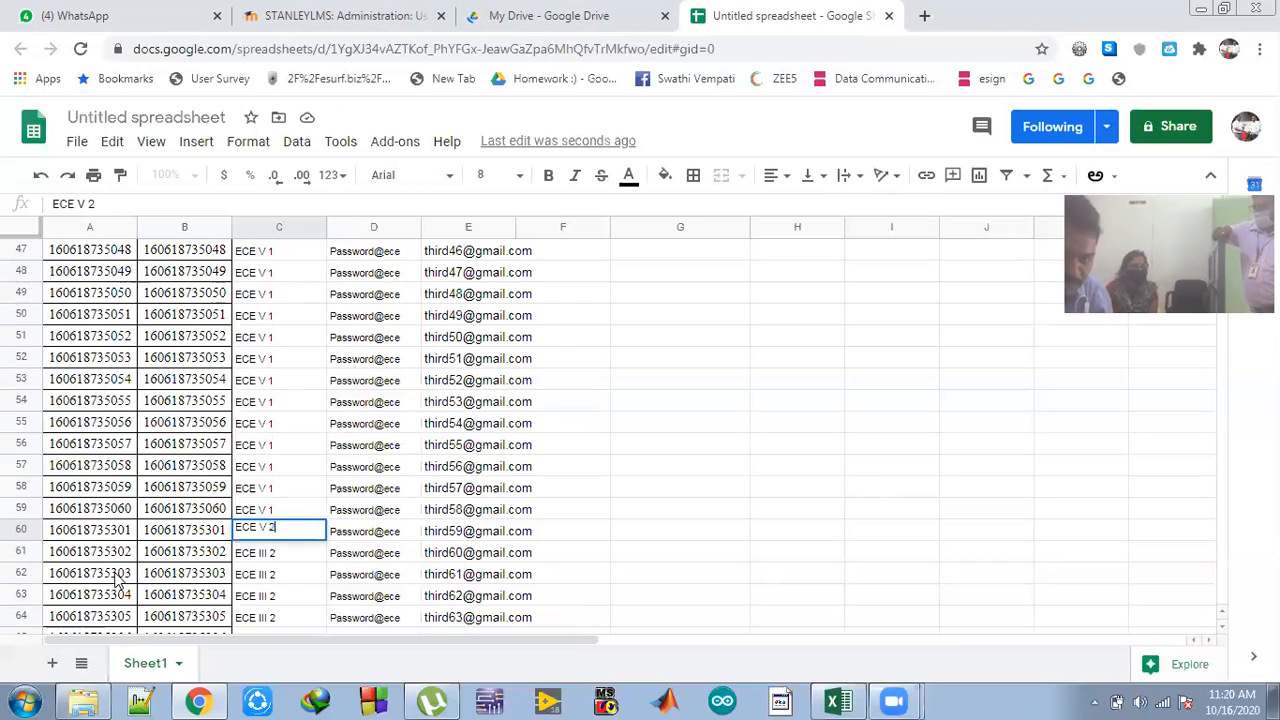
# - Extend ECE V 2 down from C60 without the number incrementing, fixing C61
pyautogui.click(283, 535)
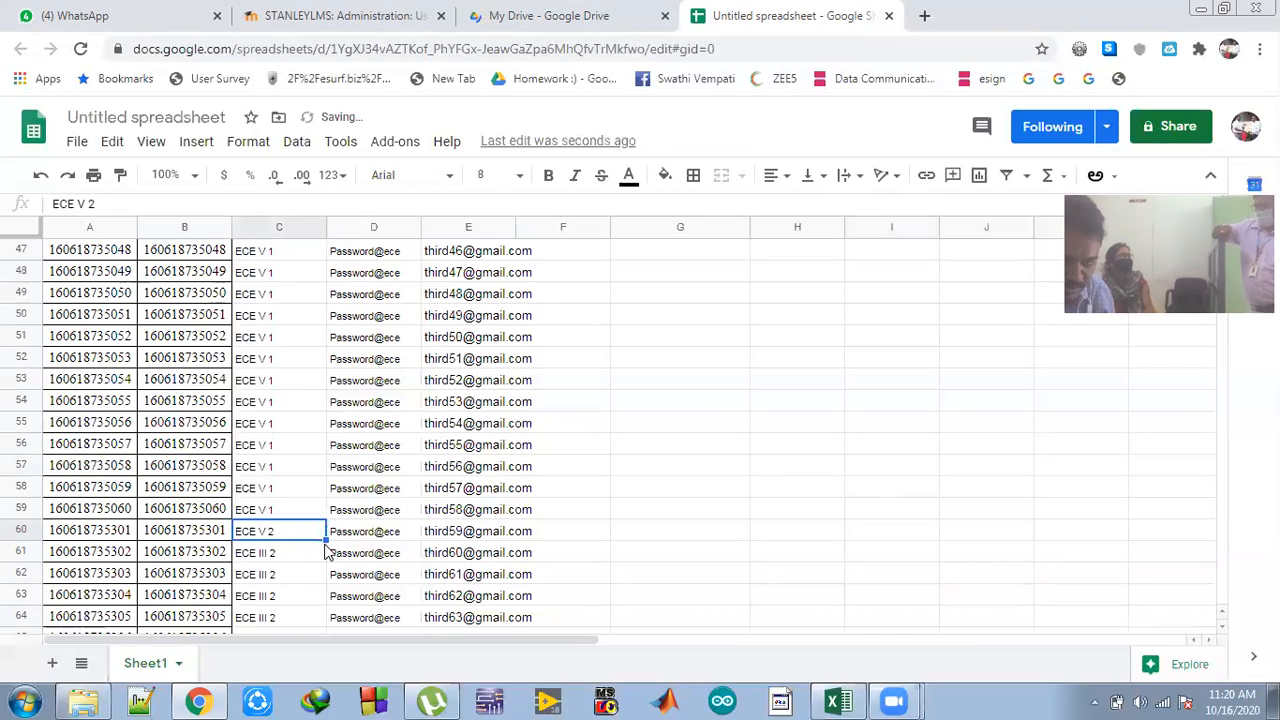
pyautogui.moveTo(325, 541); pyautogui.dragTo(343, 570)
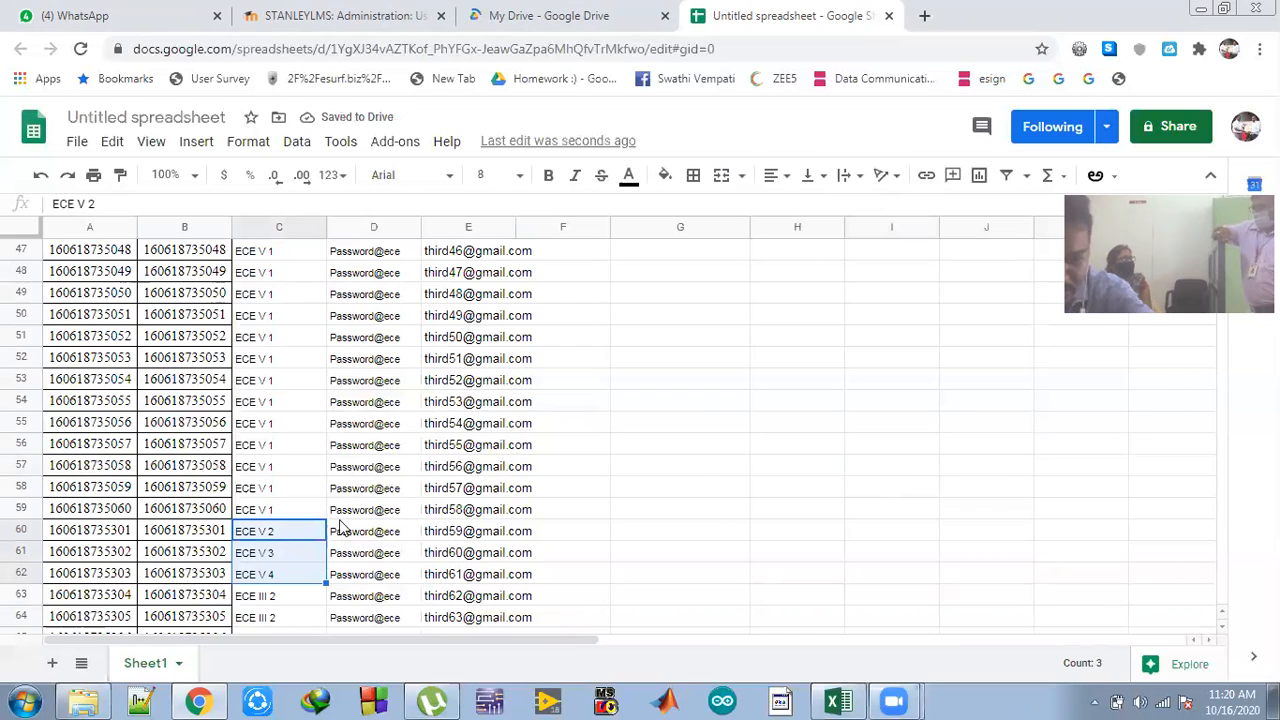
pyautogui.hotkey('ctrl', 'z')
pyautogui.click(816, 472)
pyautogui.click(285, 531)
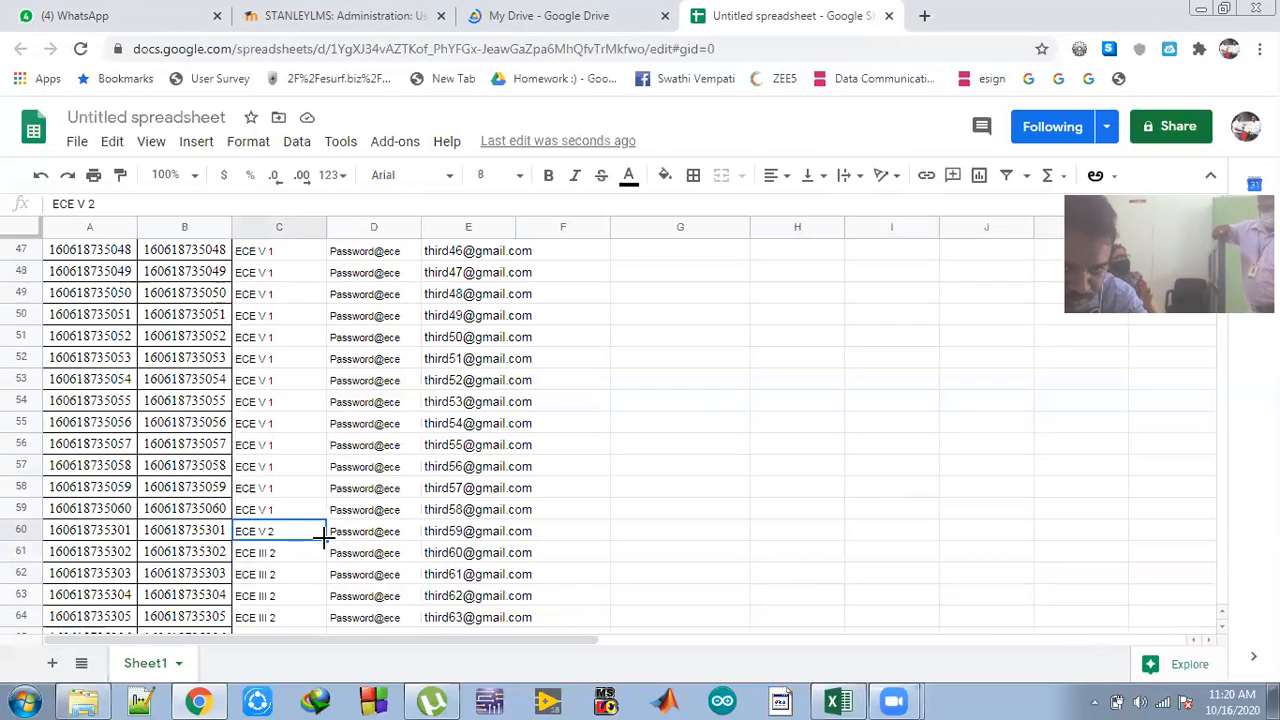
pyautogui.moveTo(323, 537); pyautogui.dragTo(320, 563)
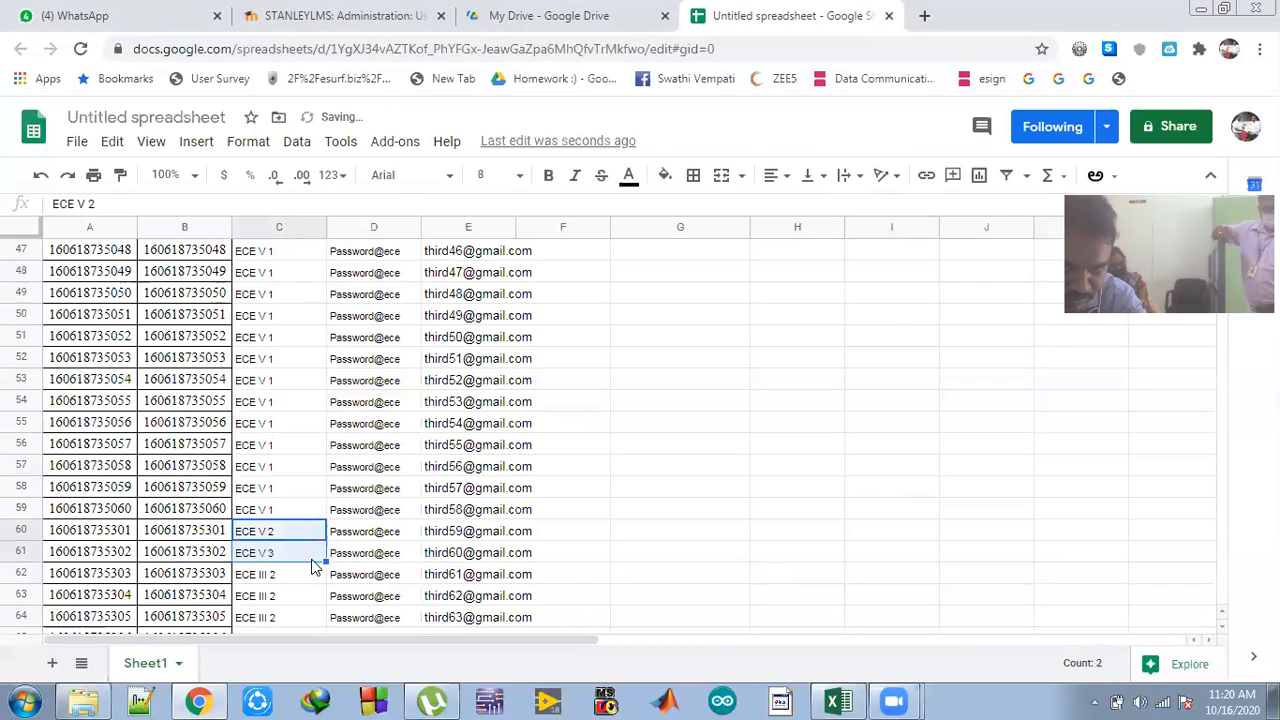
pyautogui.click(293, 560)
pyautogui.doubleClick(293, 560)
pyautogui.press('BackSpace')
pyautogui.write('2')
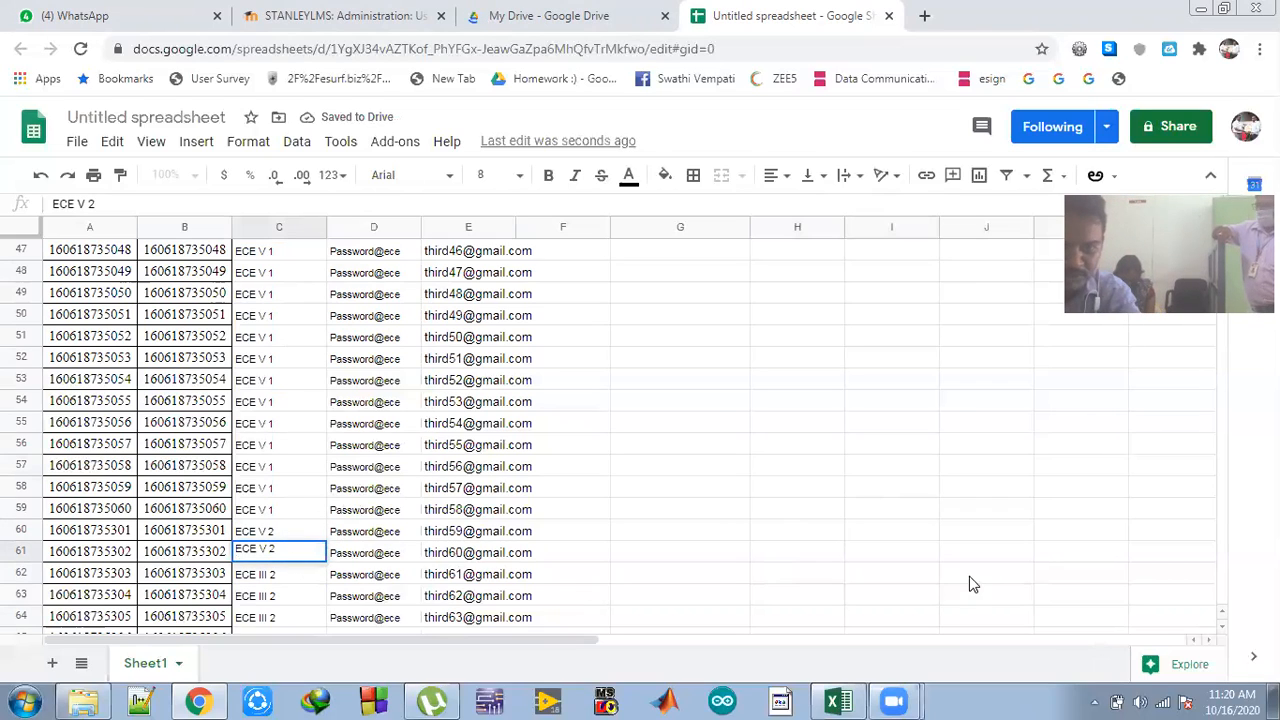
pyautogui.press('Return')
# - Clear the leftover lastname, password and email entries in rows 127 to 148
pyautogui.click(283, 537)
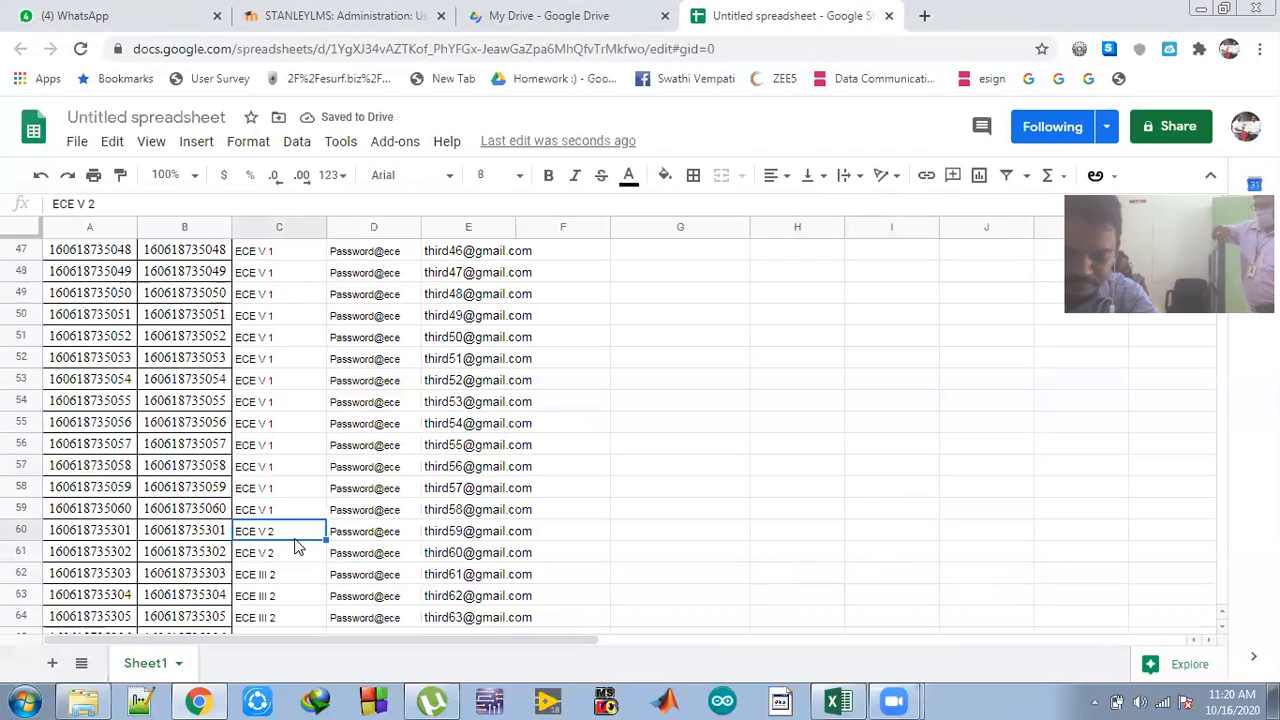
pyautogui.moveTo(296, 545); pyautogui.dragTo(550, 612)
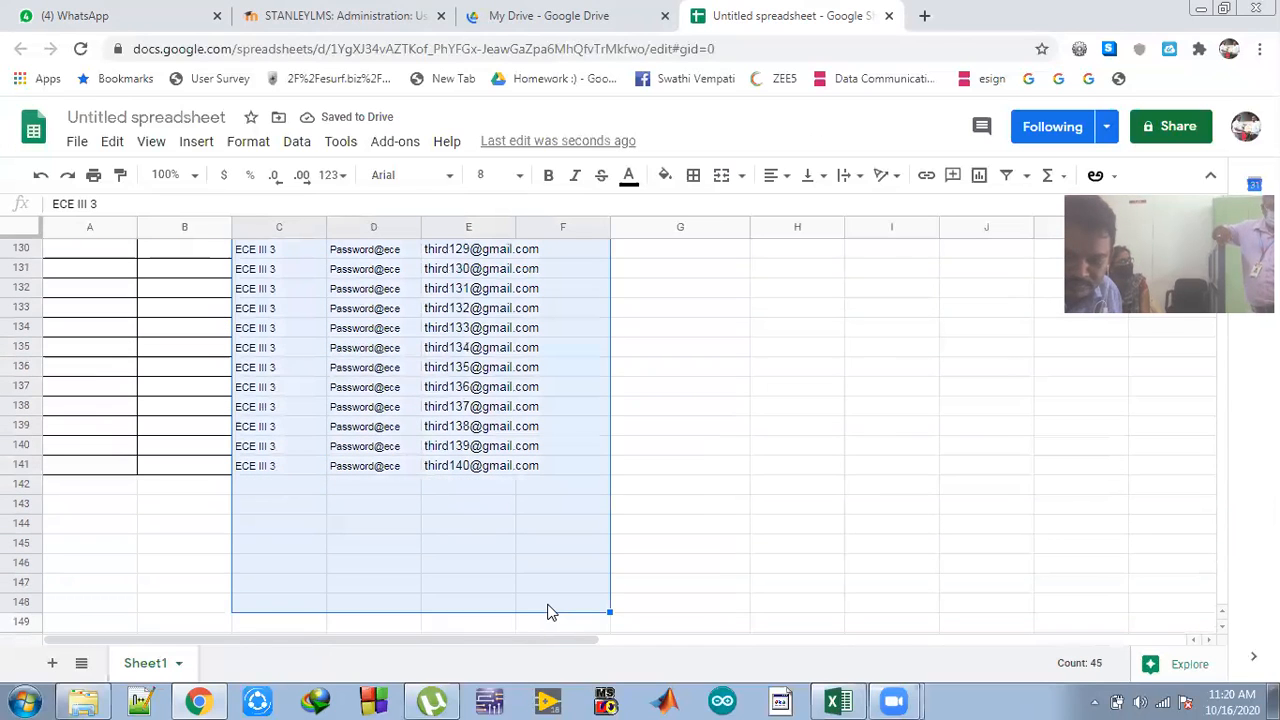
pyautogui.press('Delete')
pyautogui.scroll(5, 797, 546)
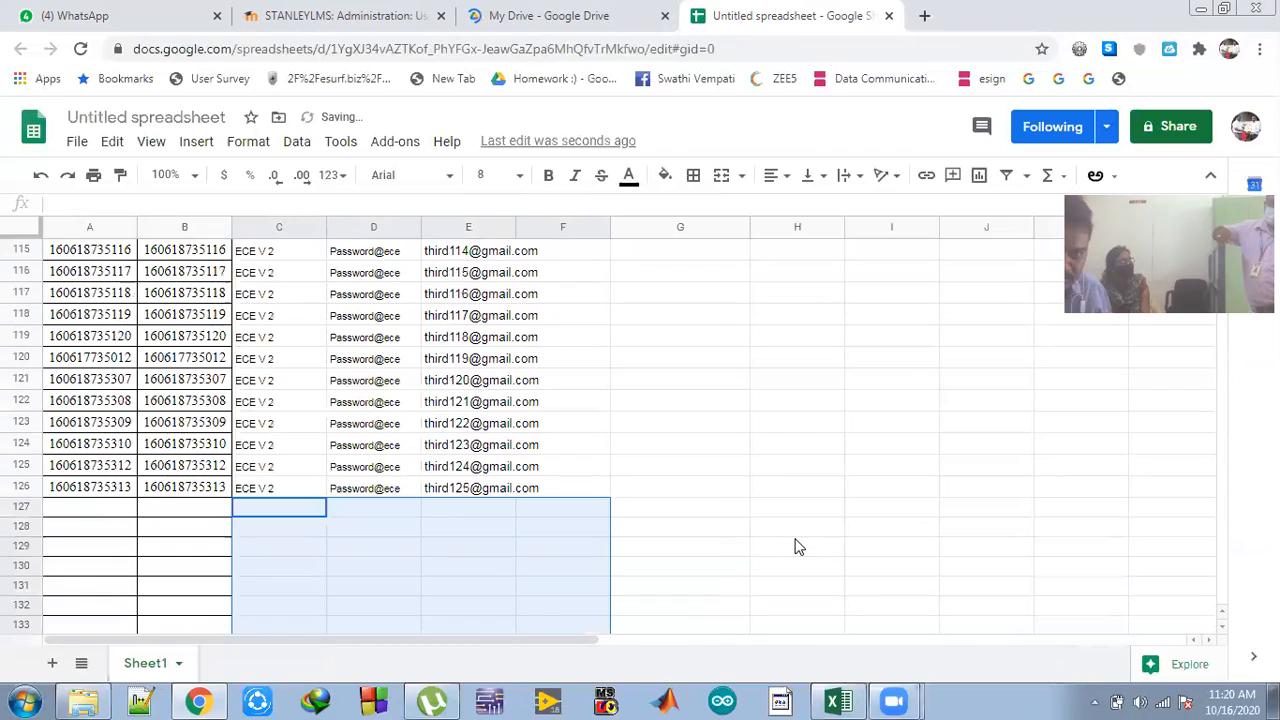
pyautogui.click(783, 478)
pyautogui.scroll(20, 787, 485)
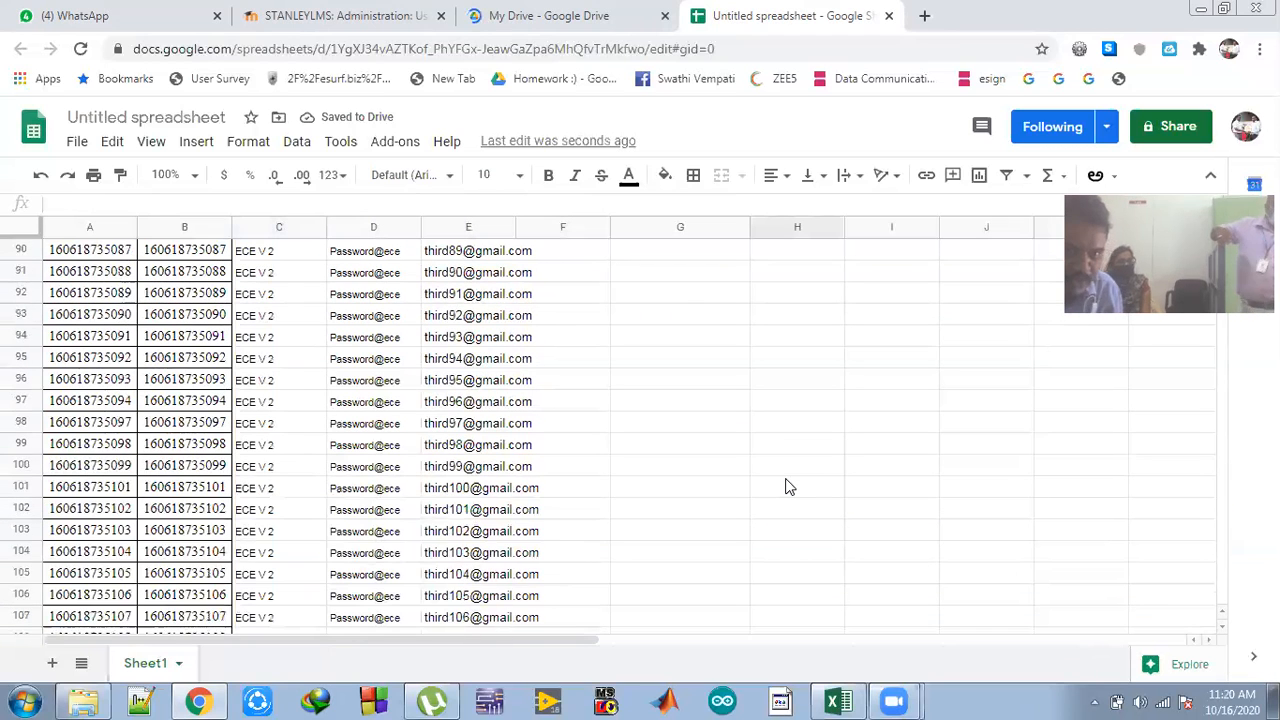
pyautogui.scroll(15, 787, 485)
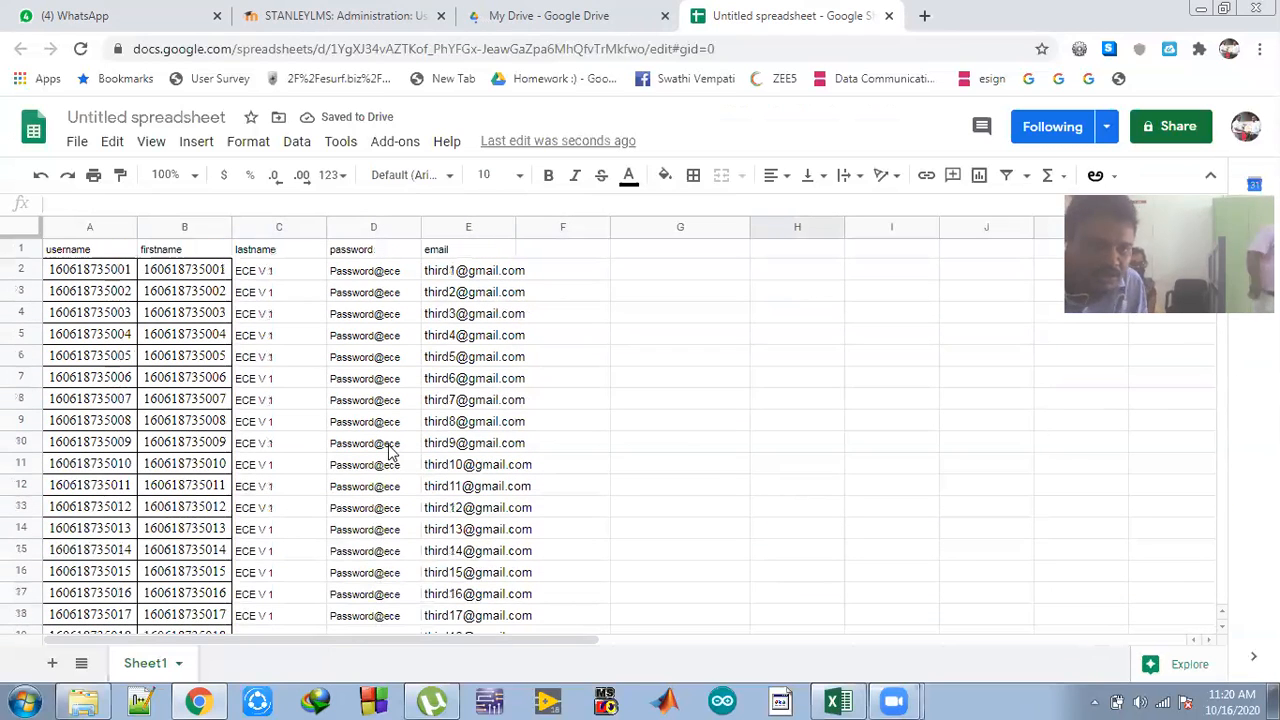
pyautogui.click(398, 274)
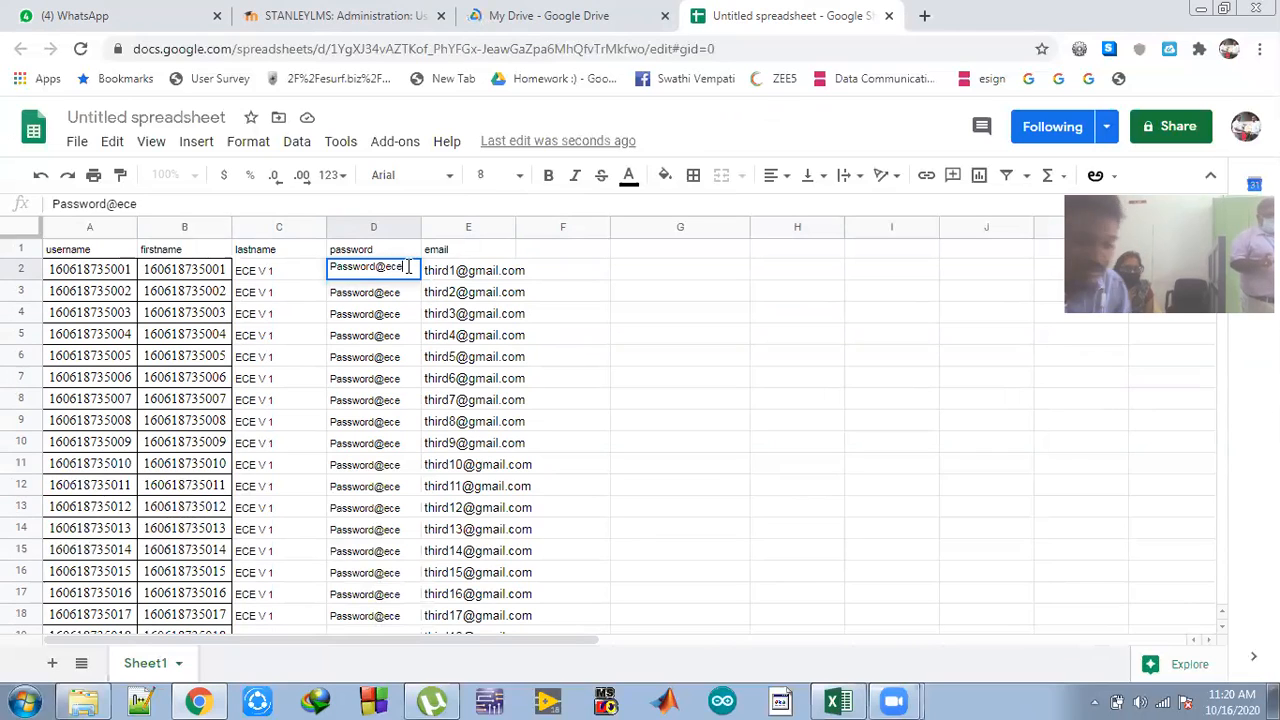
pyautogui.press('BackSpace')
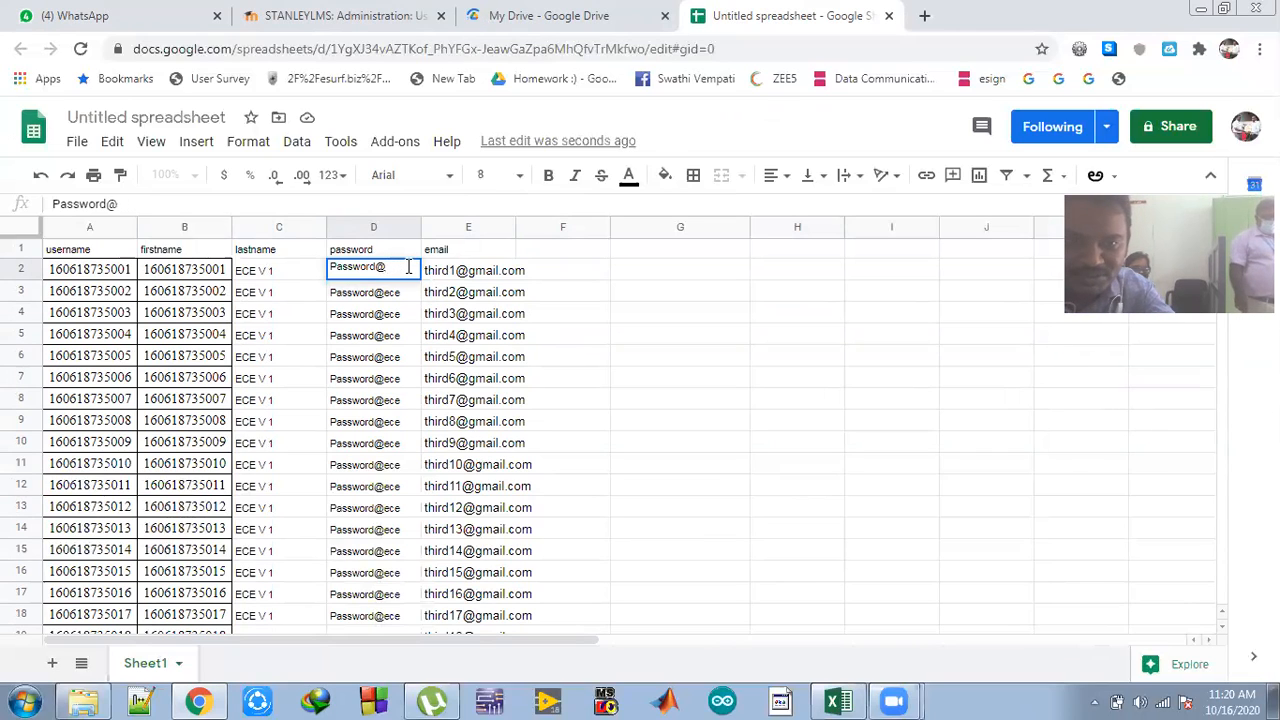
pyautogui.write('CSE')
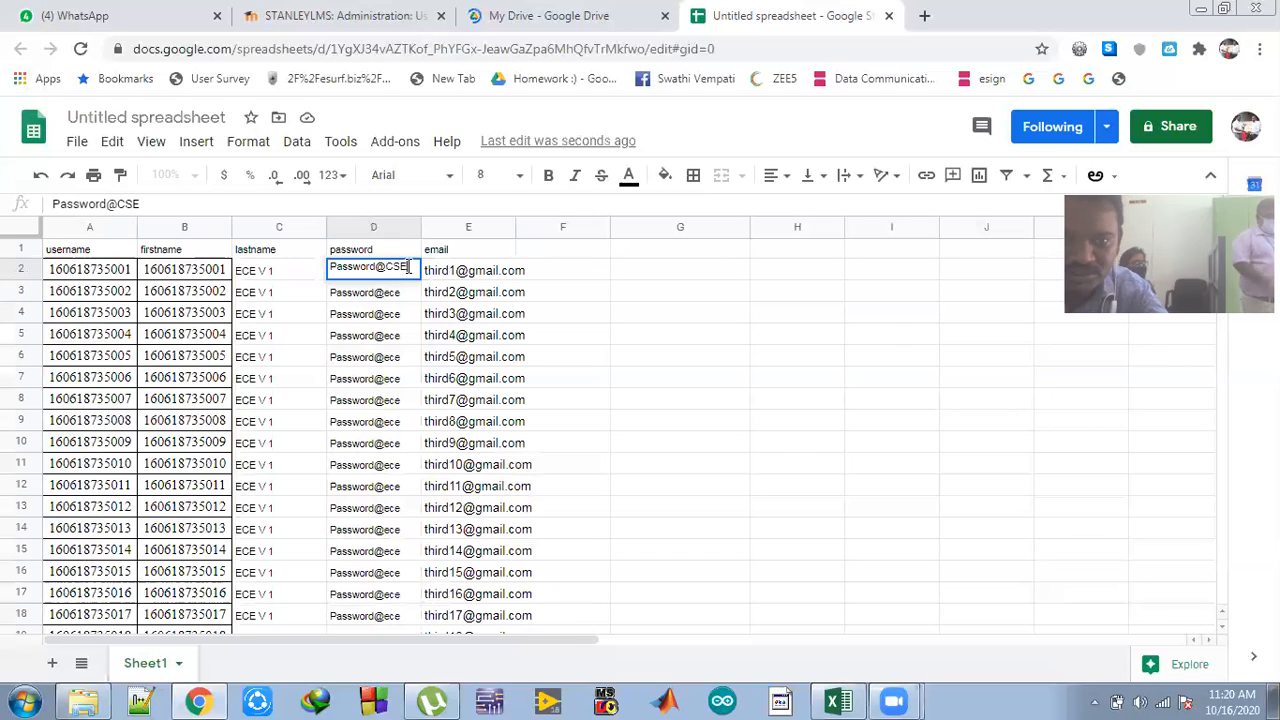
pyautogui.press('BackSpace')
pyautogui.press('BackSpace')
pyautogui.press('BackSpace')
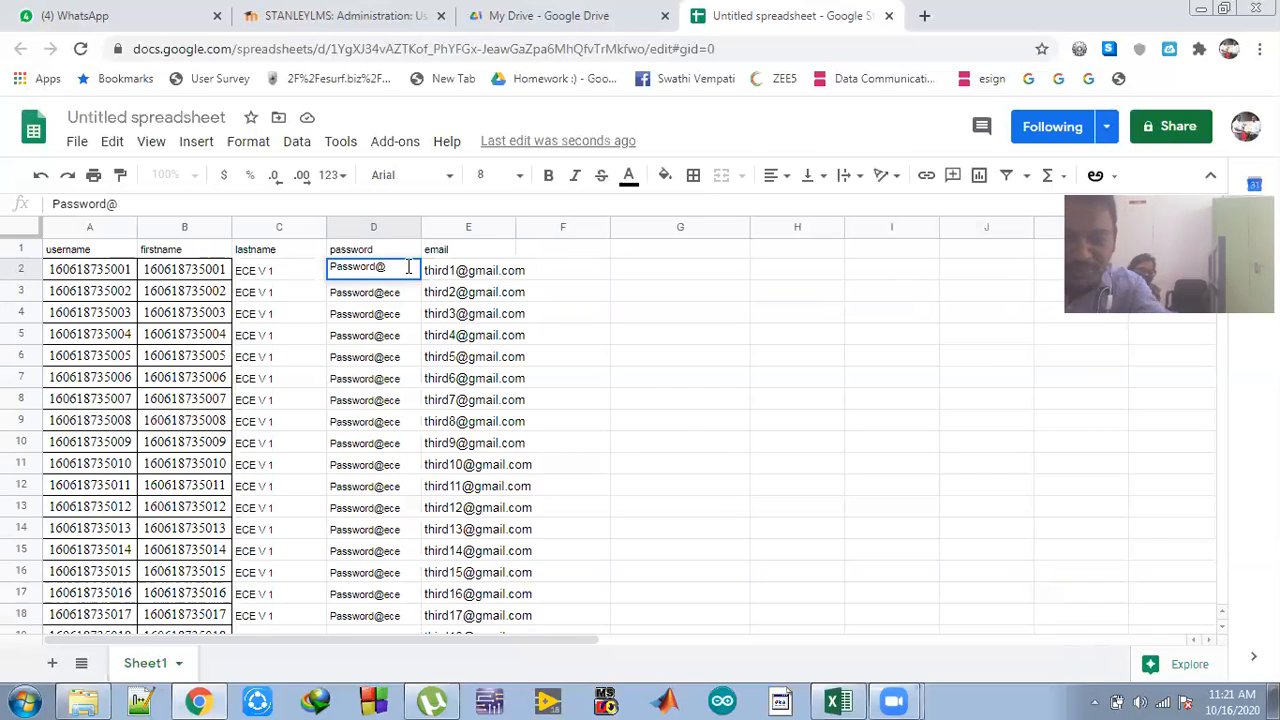
pyautogui.write('ECe')
pyautogui.press('BackSpace')
pyautogui.press('BackSpace')
pyautogui.press('BackSpace')
pyautogui.write('ece')
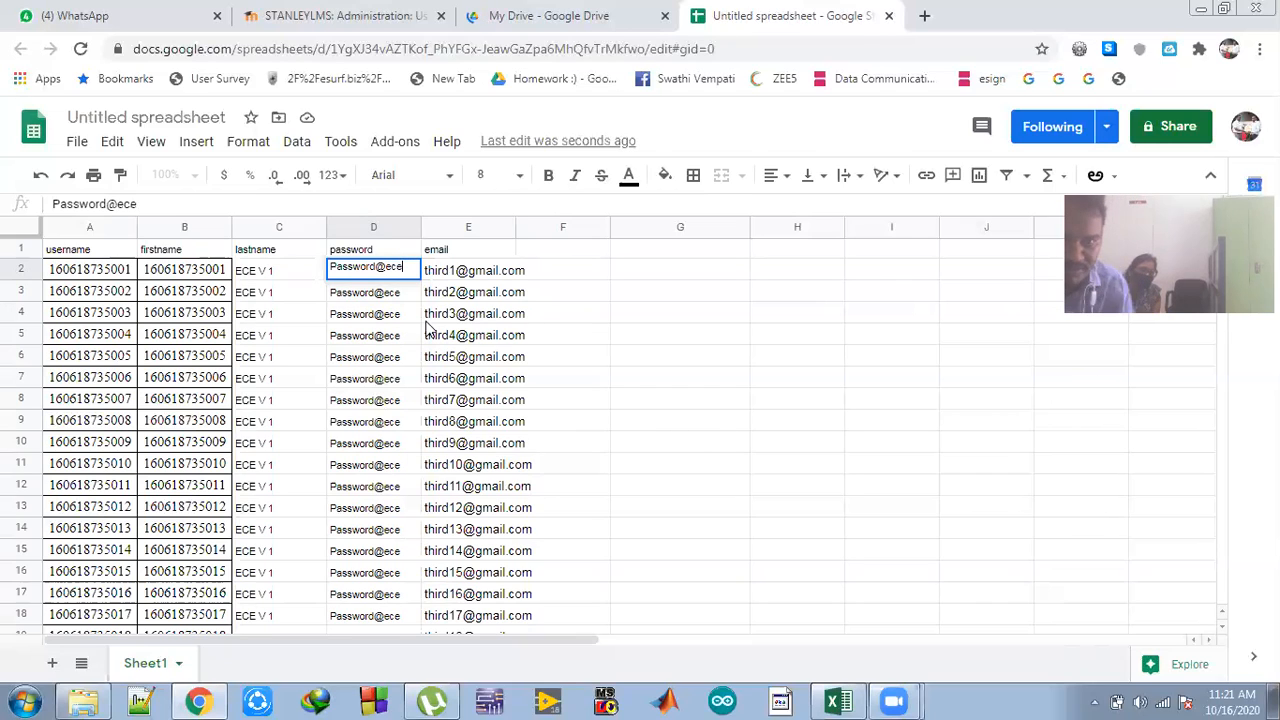
pyautogui.click(699, 405)
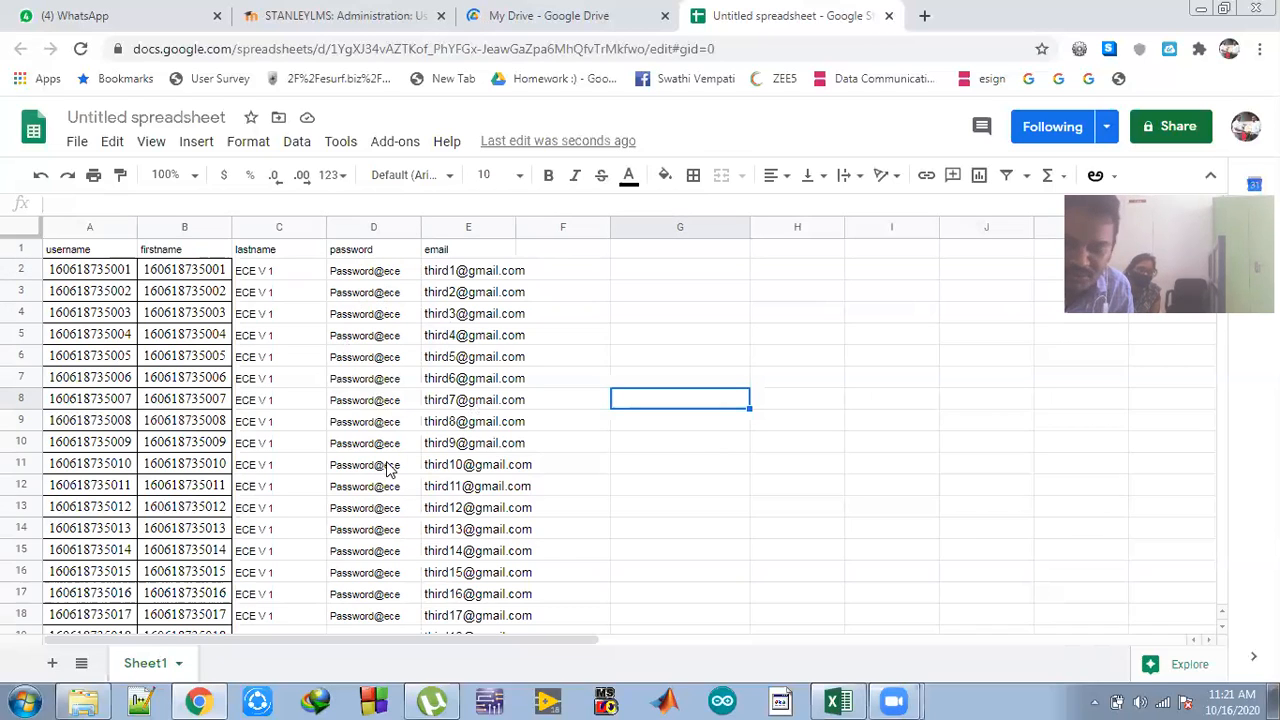
pyautogui.scroll(-12, 385, 490)
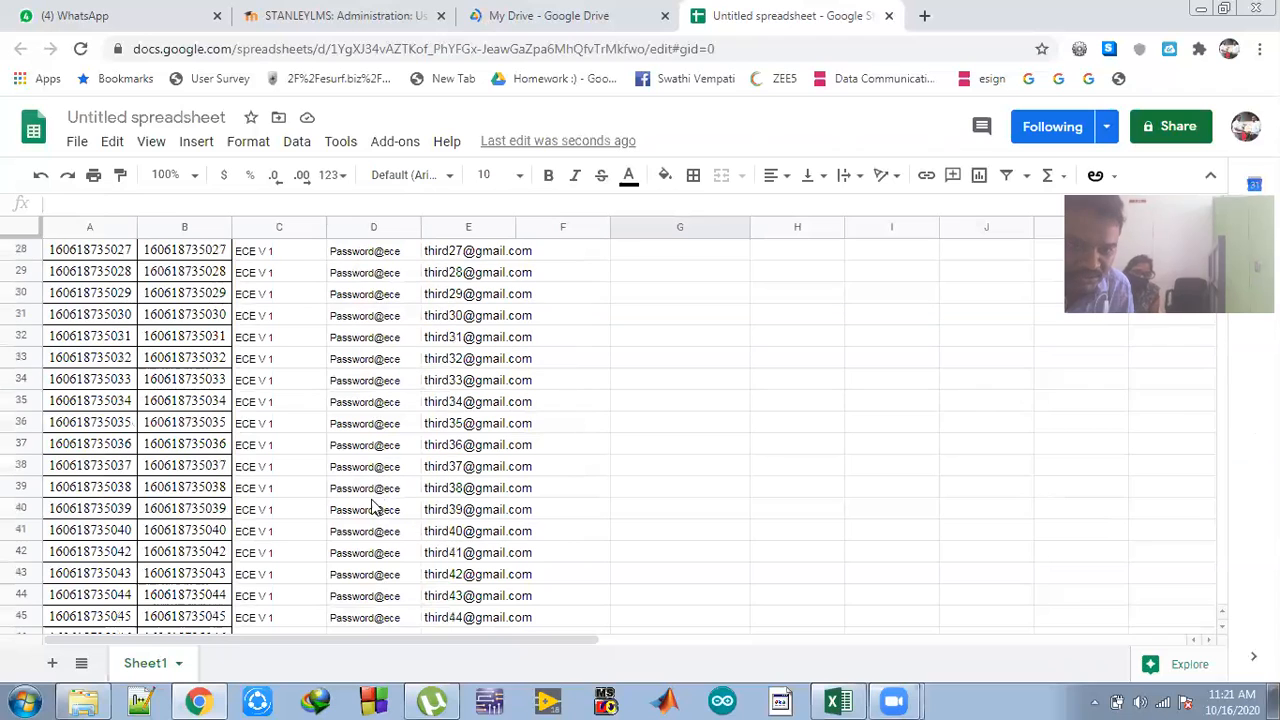
pyautogui.scroll(12, 368, 513)
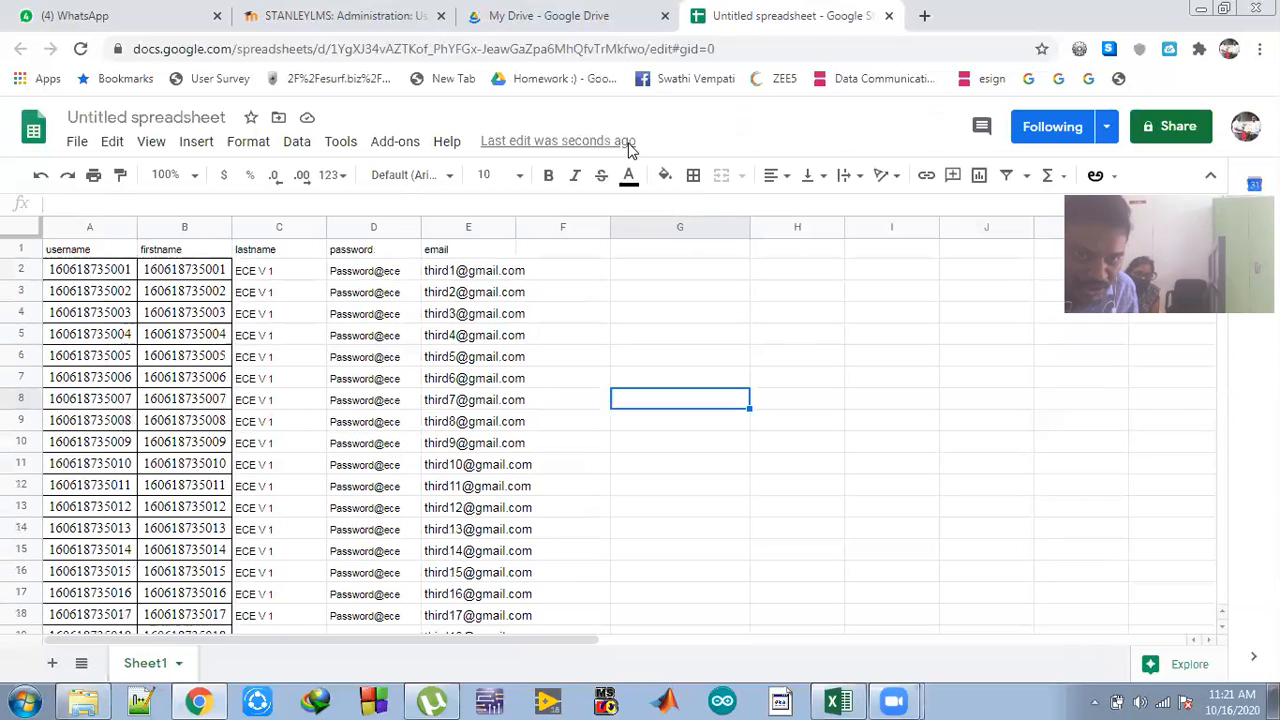
# - Enter 'fifth' in G2 and 1 in H2
pyautogui.click(448, 274)
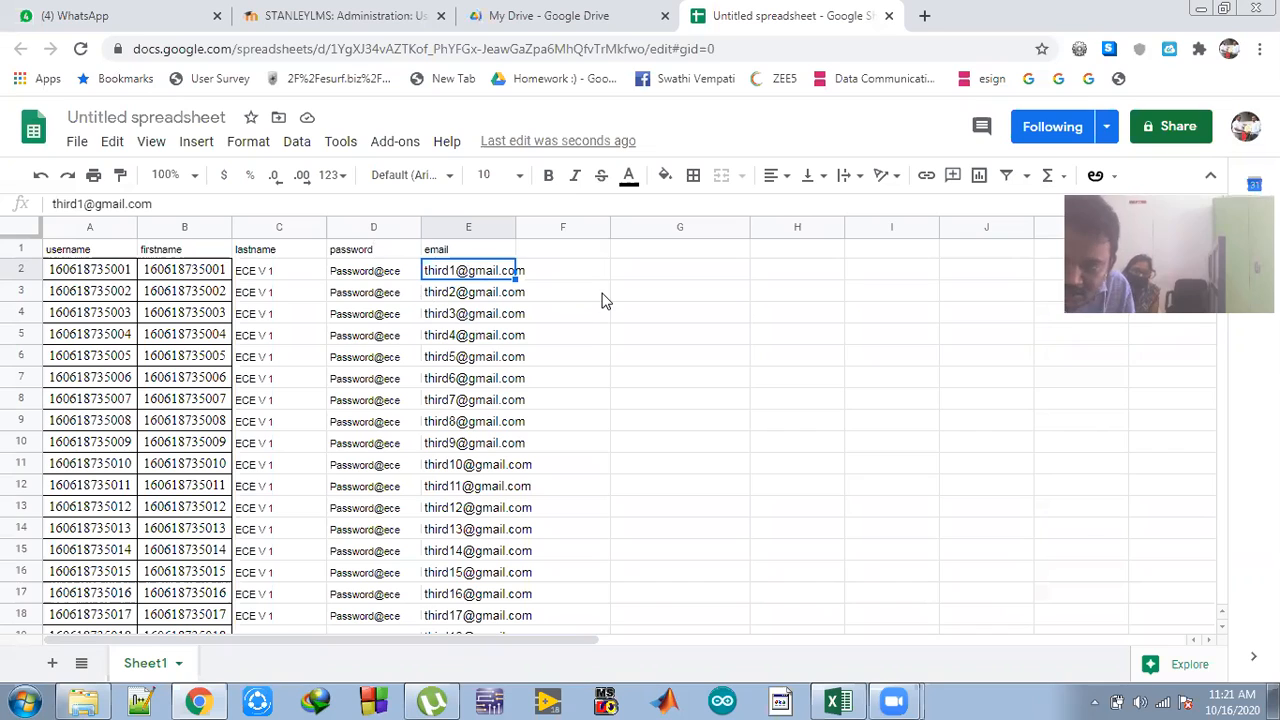
pyautogui.click(668, 276)
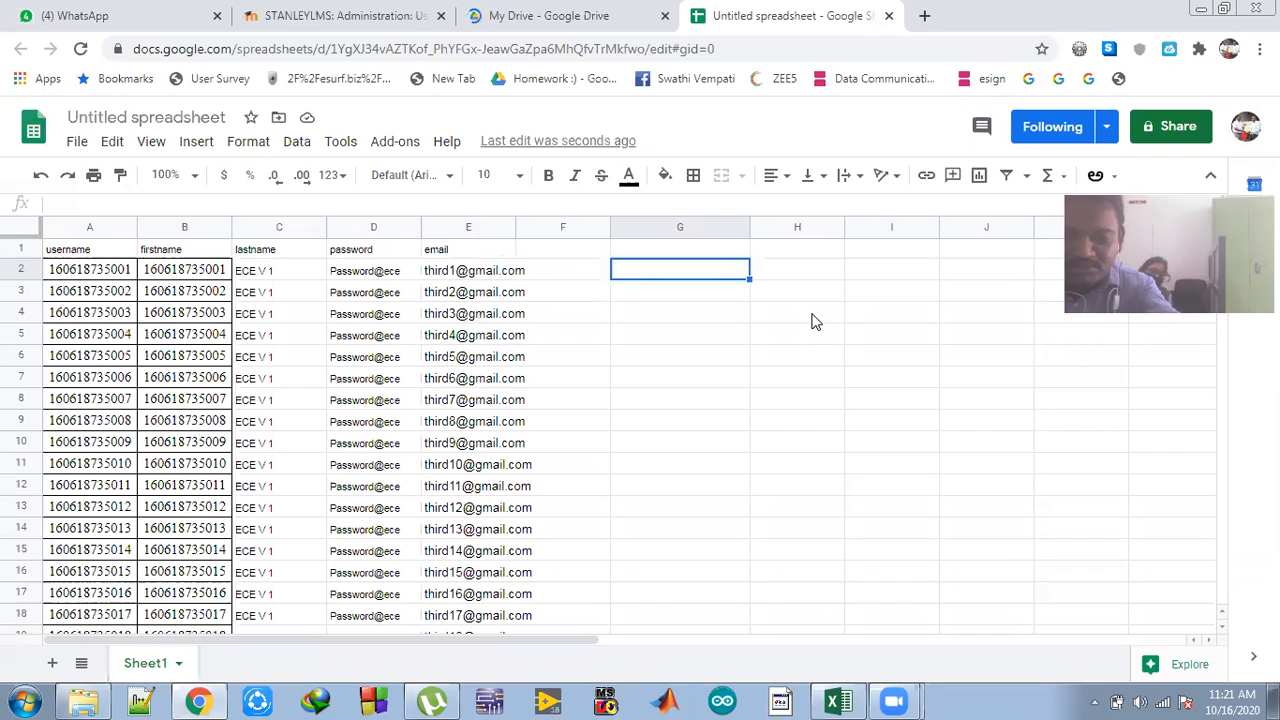
pyautogui.write('fifth')
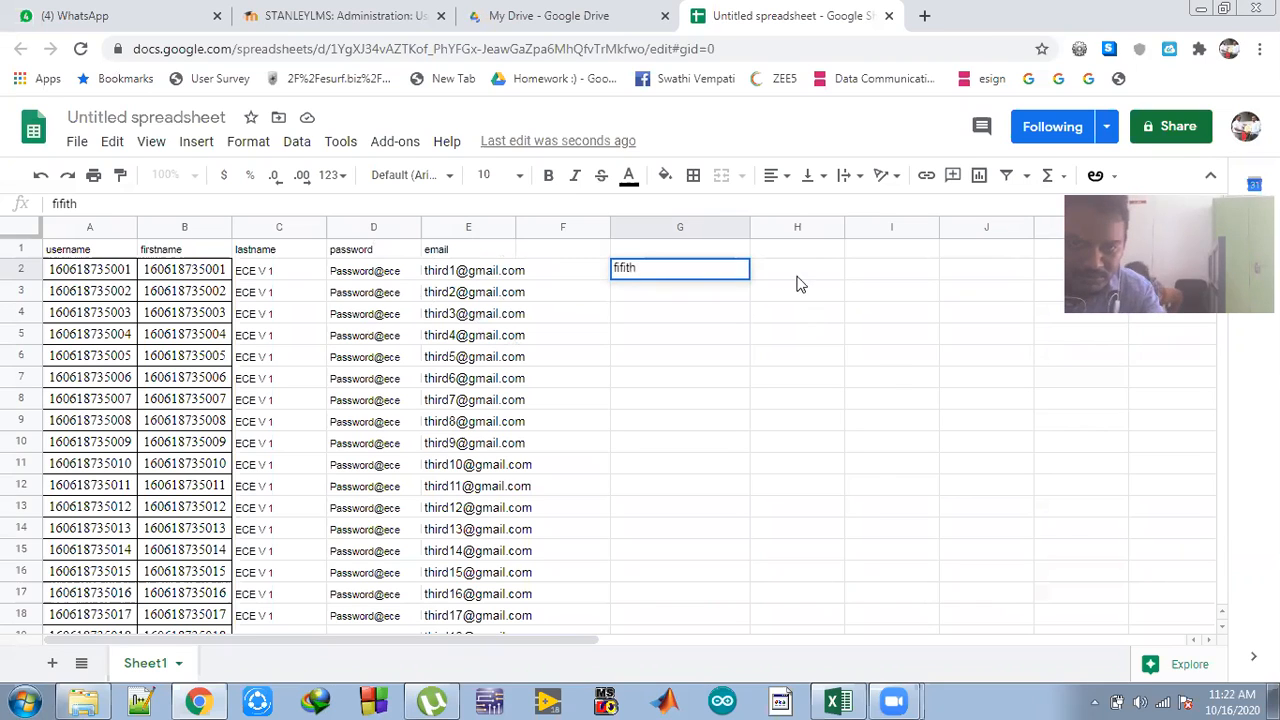
pyautogui.click(800, 271)
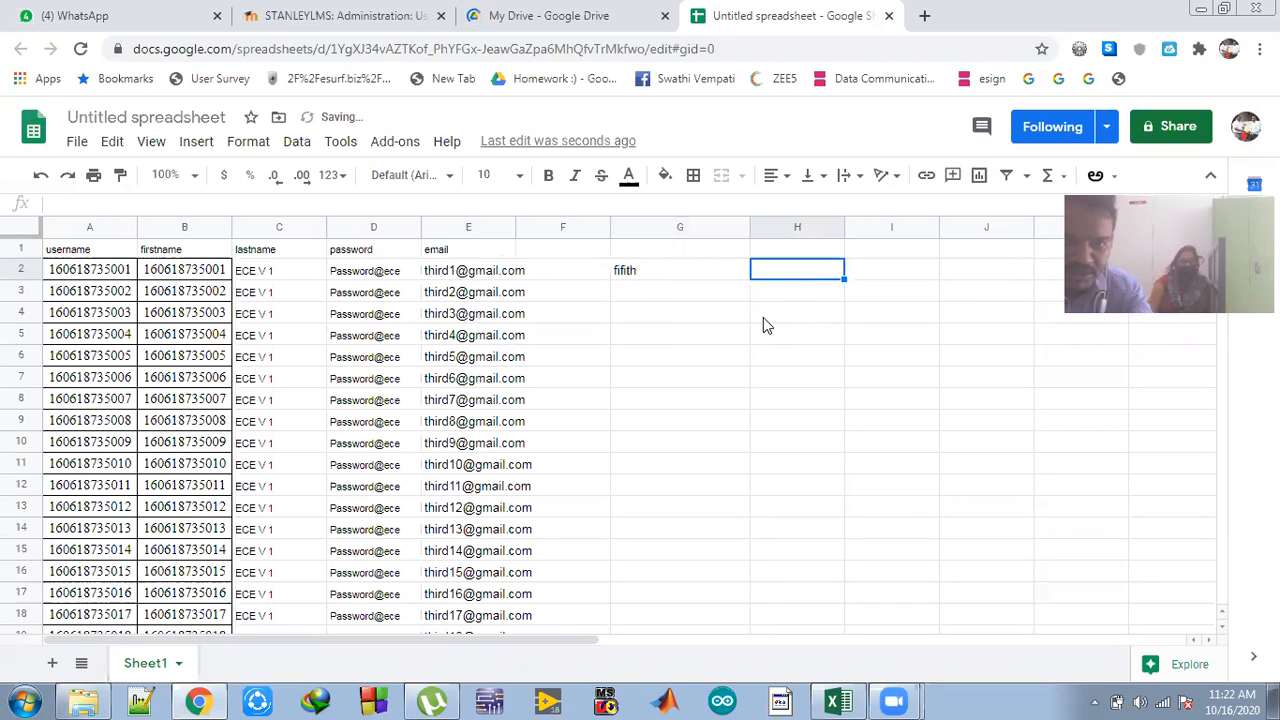
pyautogui.write('1')
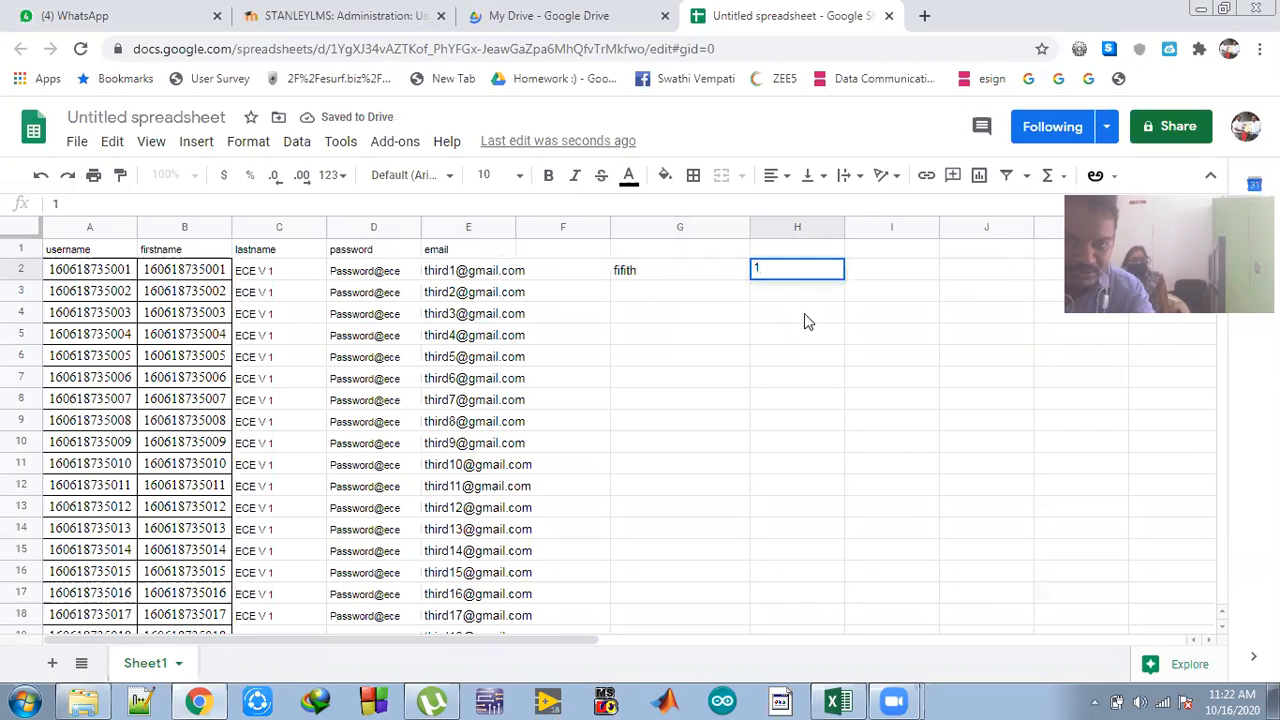
pyautogui.click(804, 317)
# - Fill G2's text down column G and delete the stray entry below the list
pyautogui.click(656, 272)
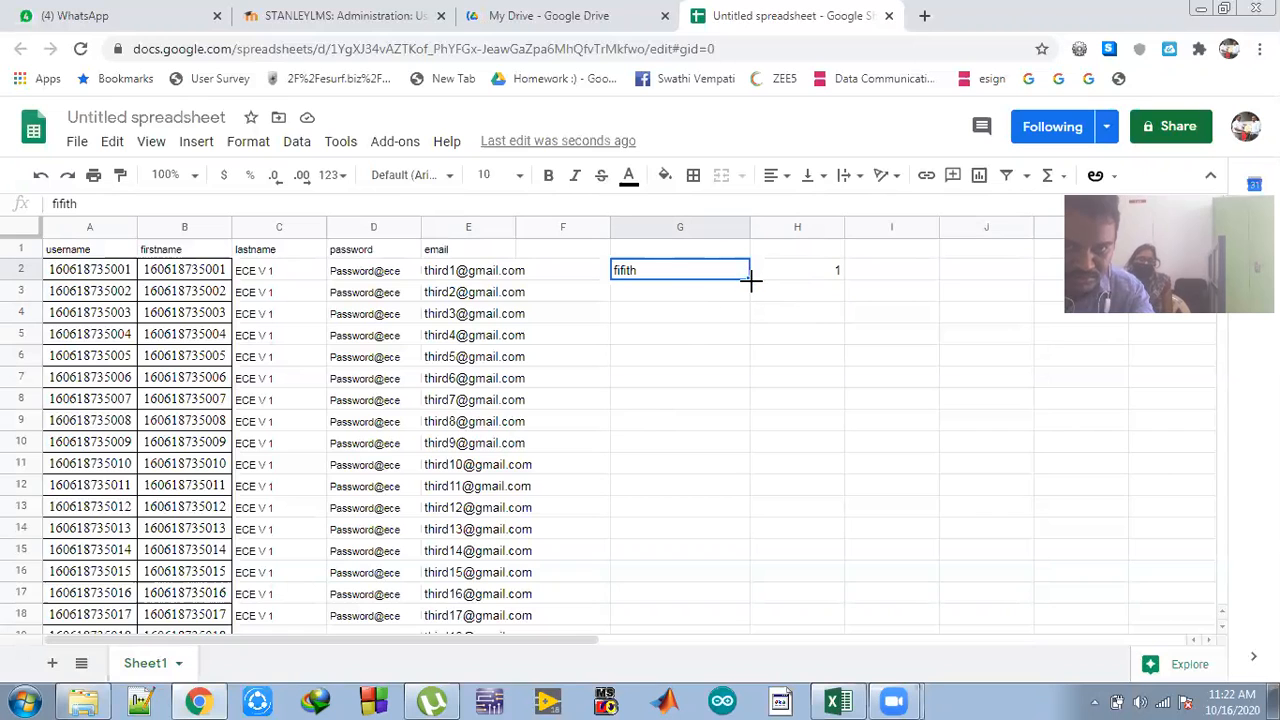
pyautogui.moveTo(748, 277); pyautogui.dragTo(680, 482)
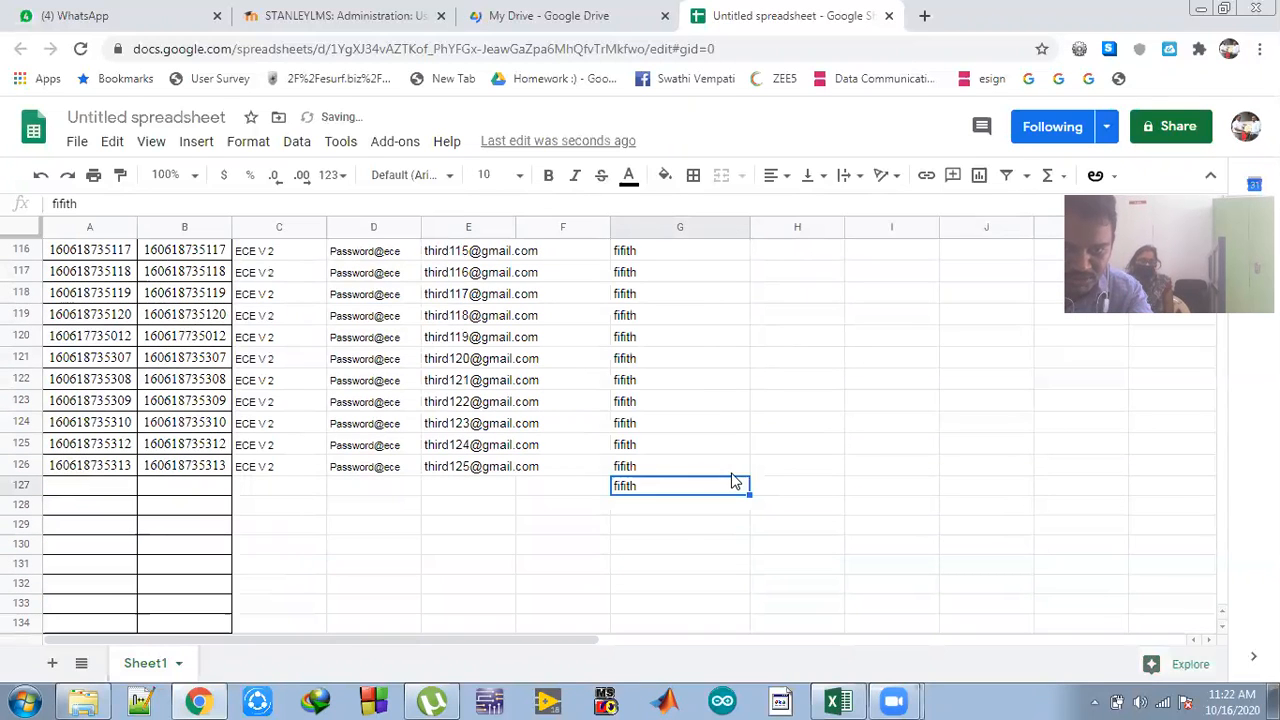
pyautogui.press('Delete')
pyautogui.scroll(5, 855, 404)
pyautogui.scroll(15, 855, 404)
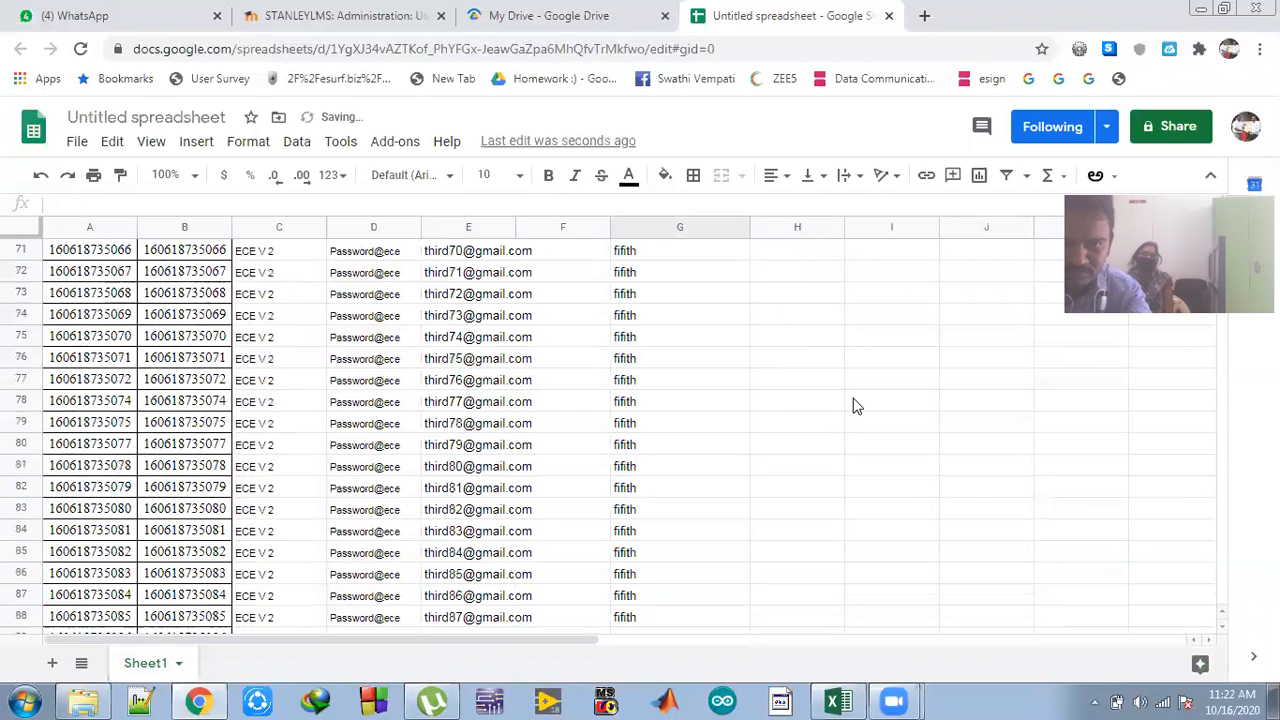
pyautogui.scroll(3, 855, 404)
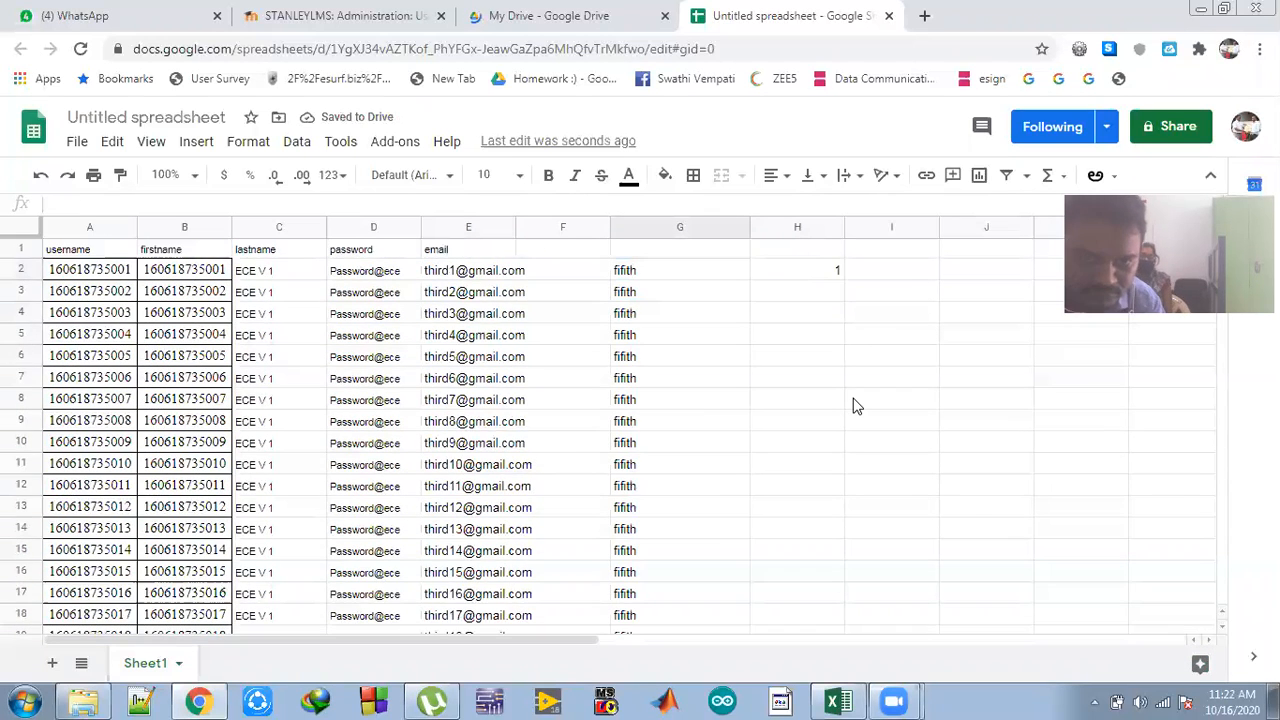
# - Enter 2 in H3 and extend the 1, 2 series down to row 126
pyautogui.click(808, 274)
pyautogui.click(812, 292)
pyautogui.write('2')
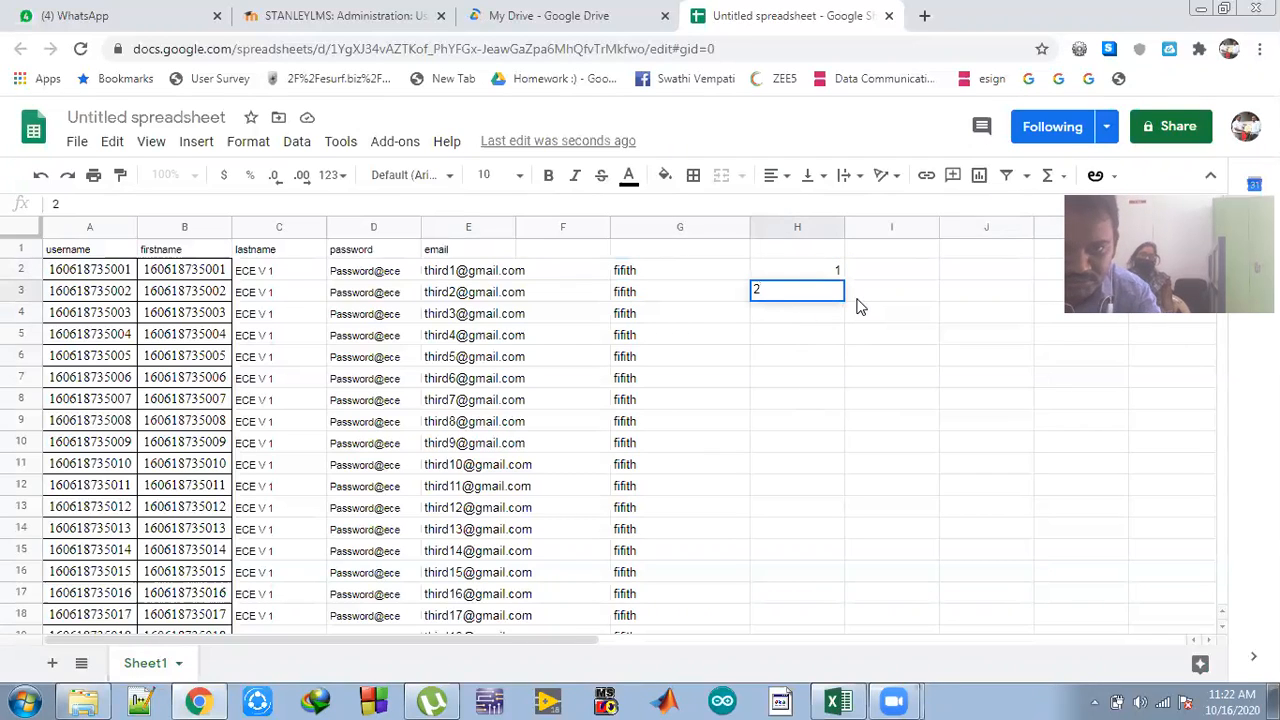
pyautogui.press('Return')
pyautogui.moveTo(821, 272); pyautogui.dragTo(894, 444)
pyautogui.scroll(10, 894, 444)
pyautogui.scroll(12, 890, 443)
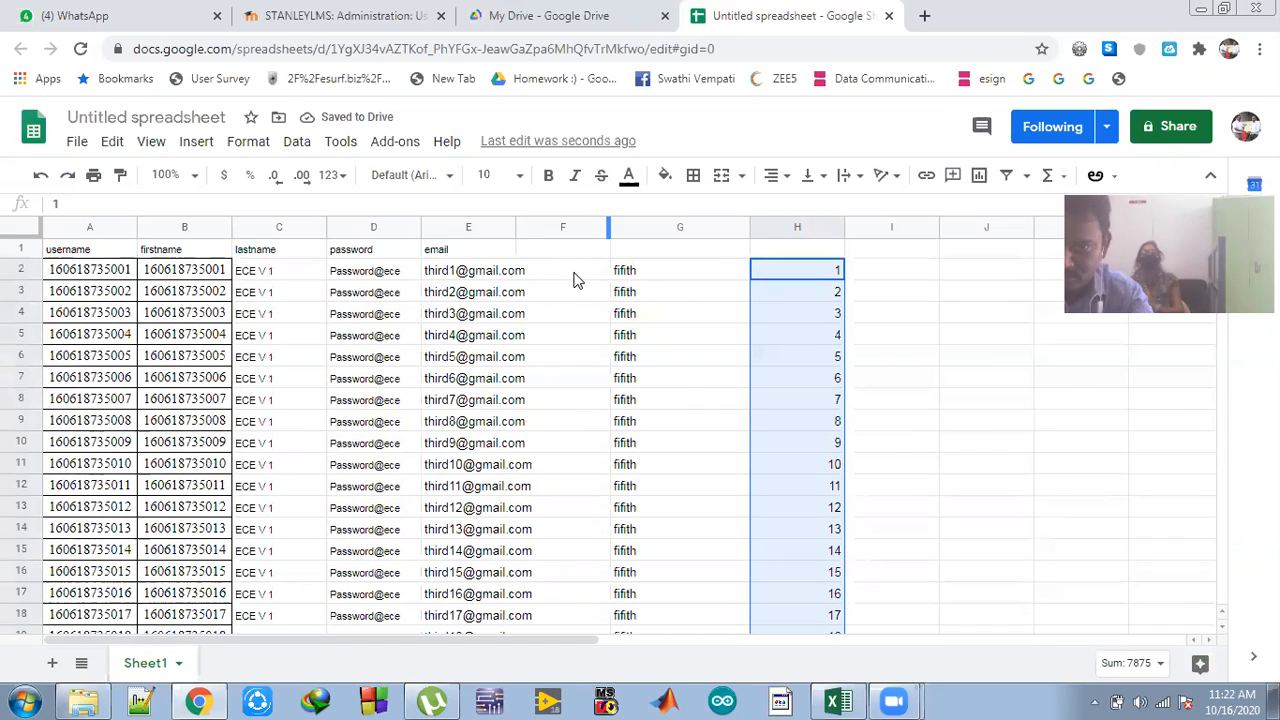
# - Enter =lower(G2&H2) in I2 and fill it down to row 126, giving fifith1–fifith125
pyautogui.click(880, 272)
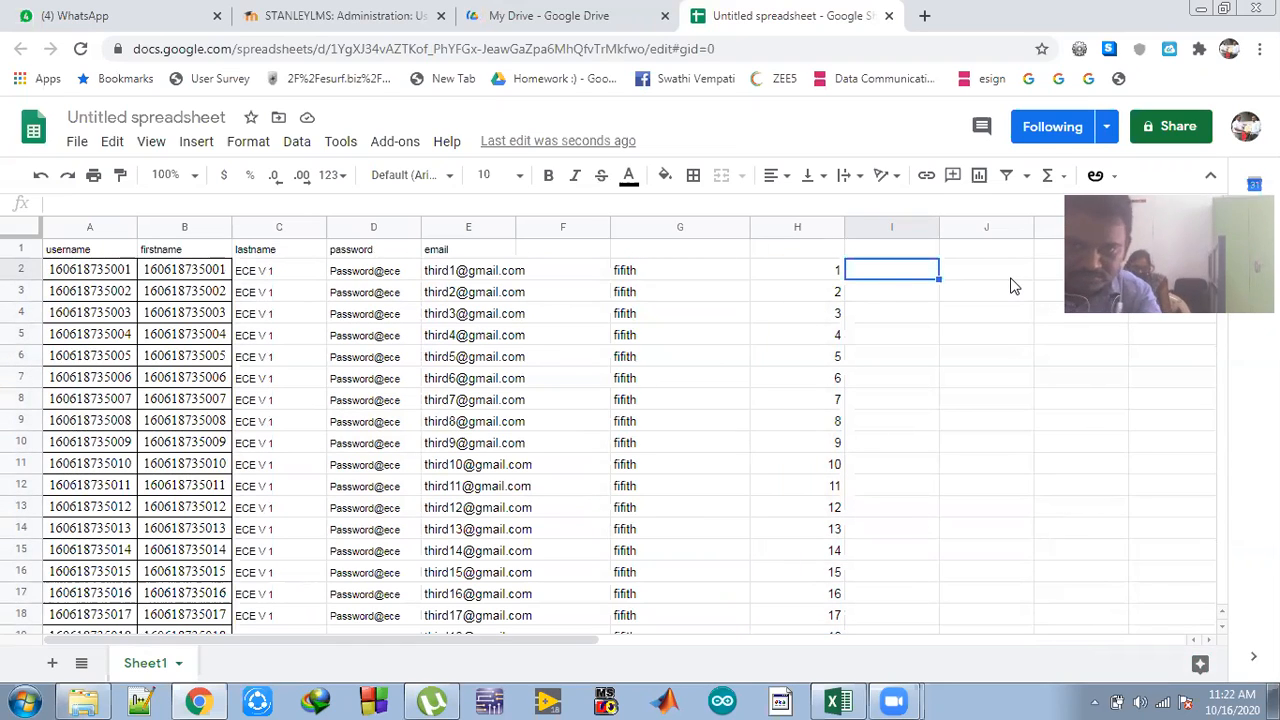
pyautogui.write('=lower')
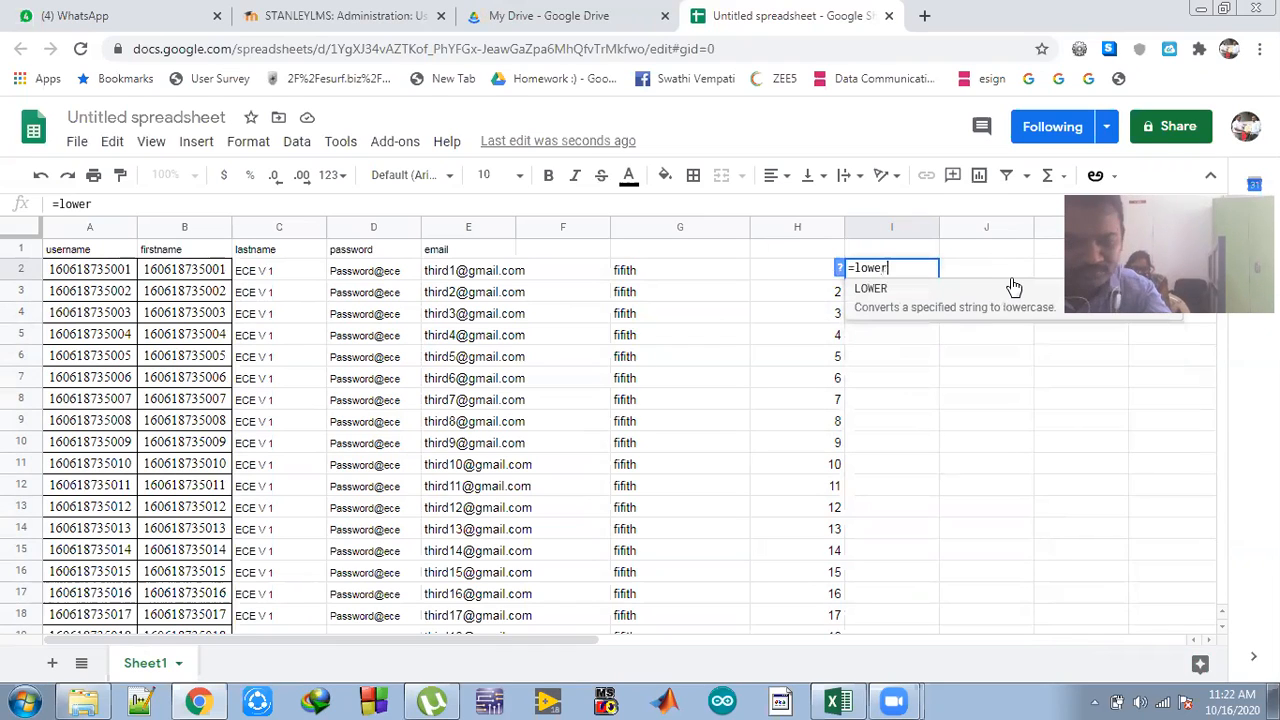
pyautogui.write('(')
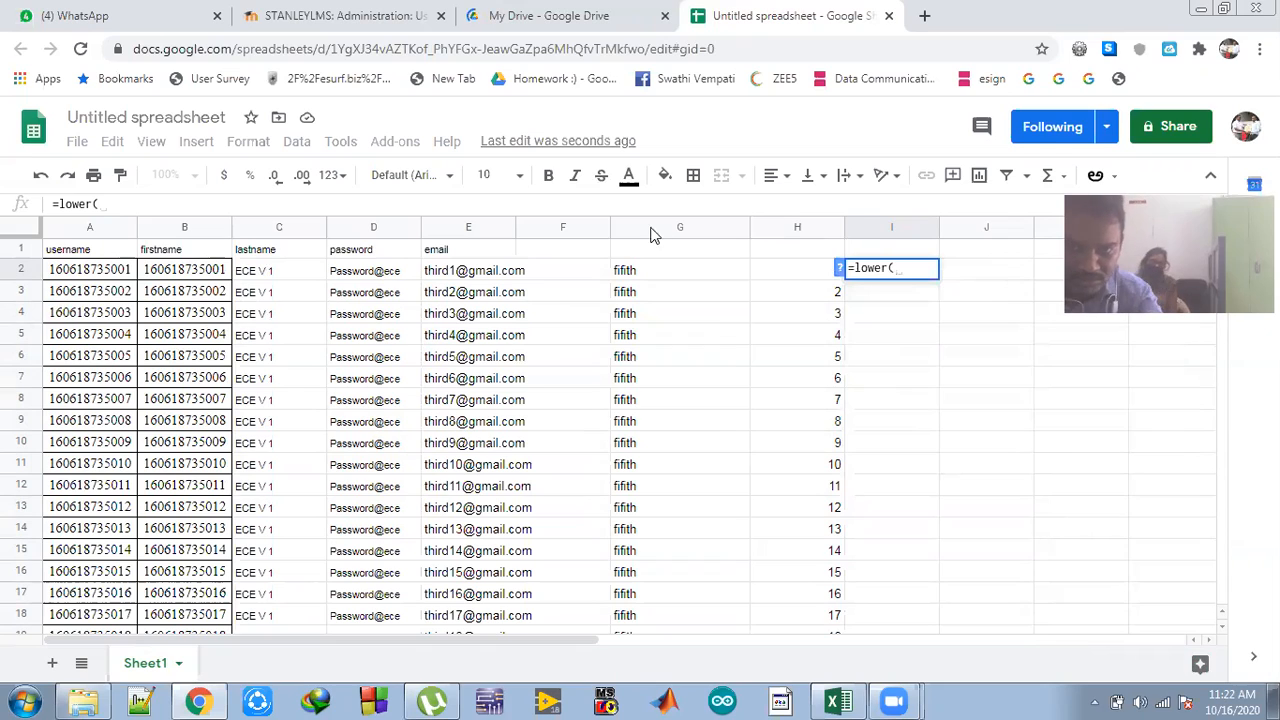
pyautogui.click(641, 272)
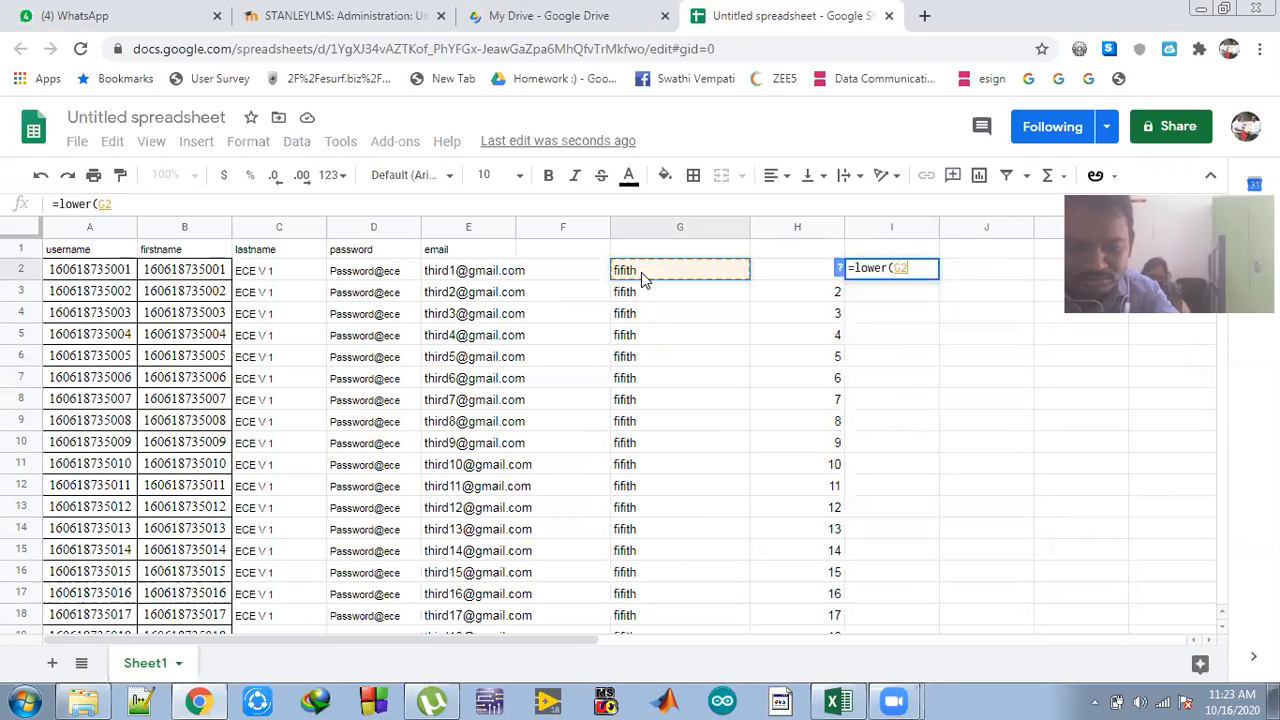
pyautogui.write('&')
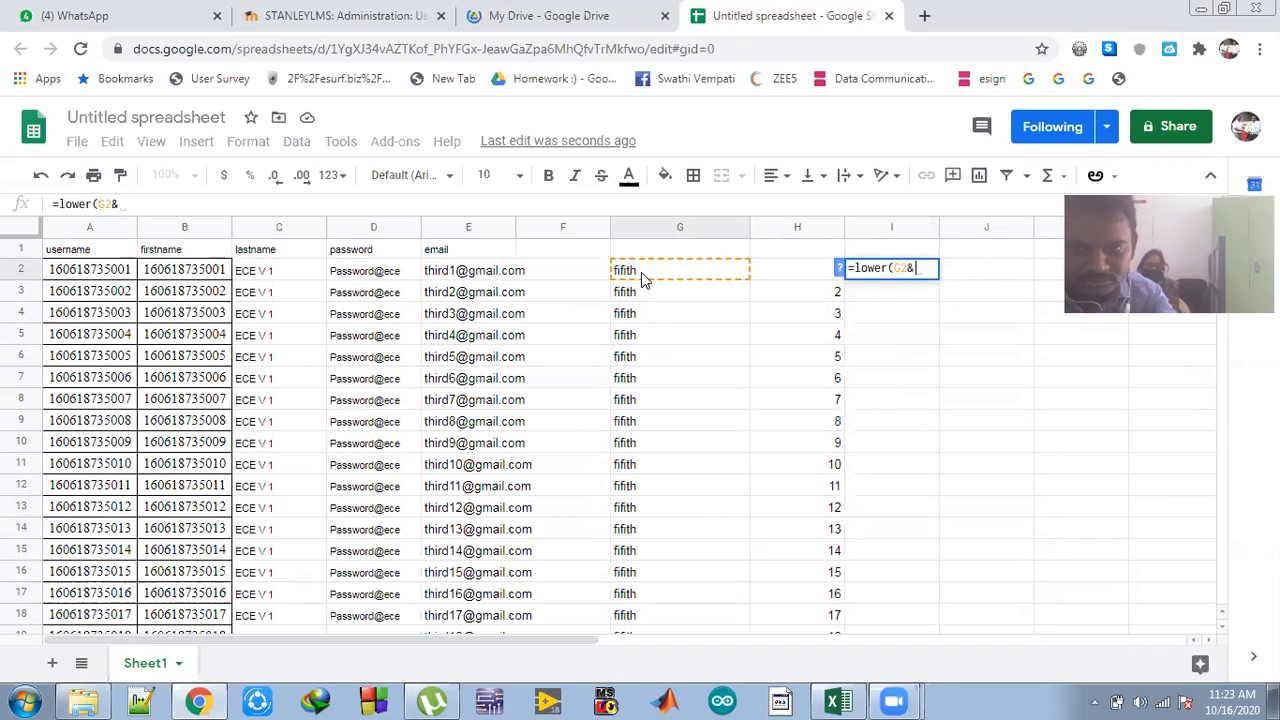
pyautogui.click(793, 273)
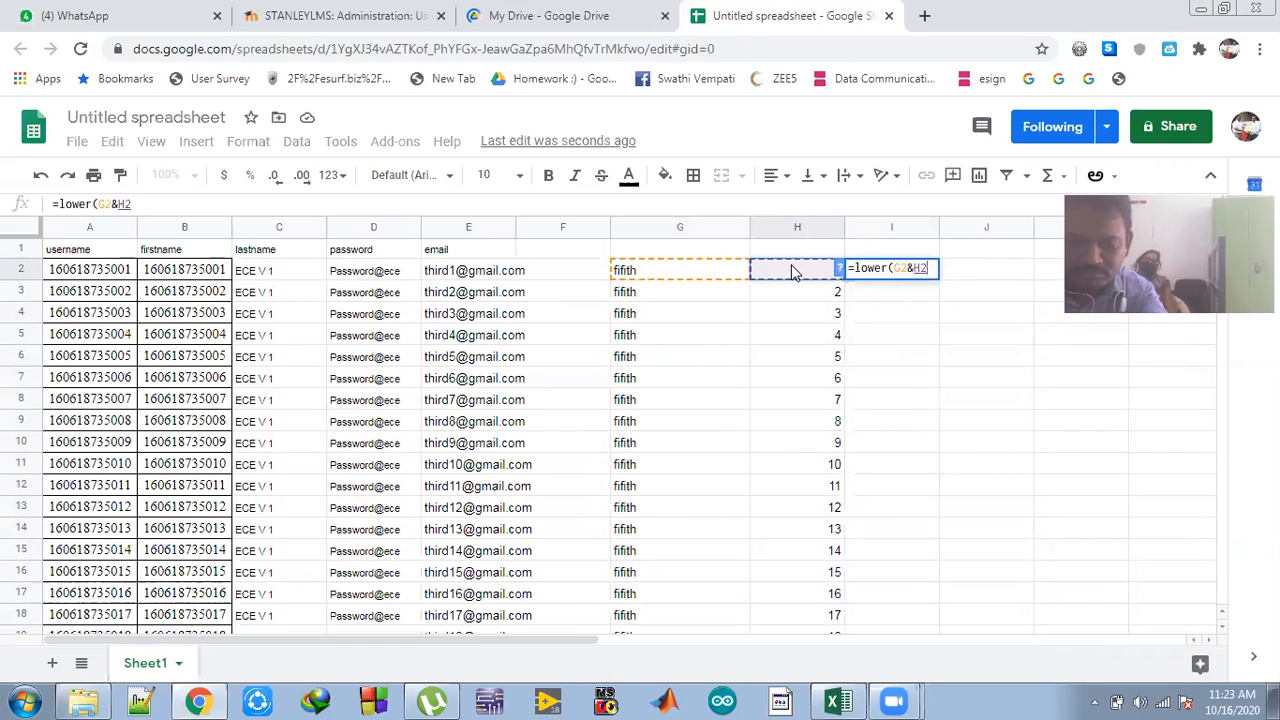
pyautogui.write(')')
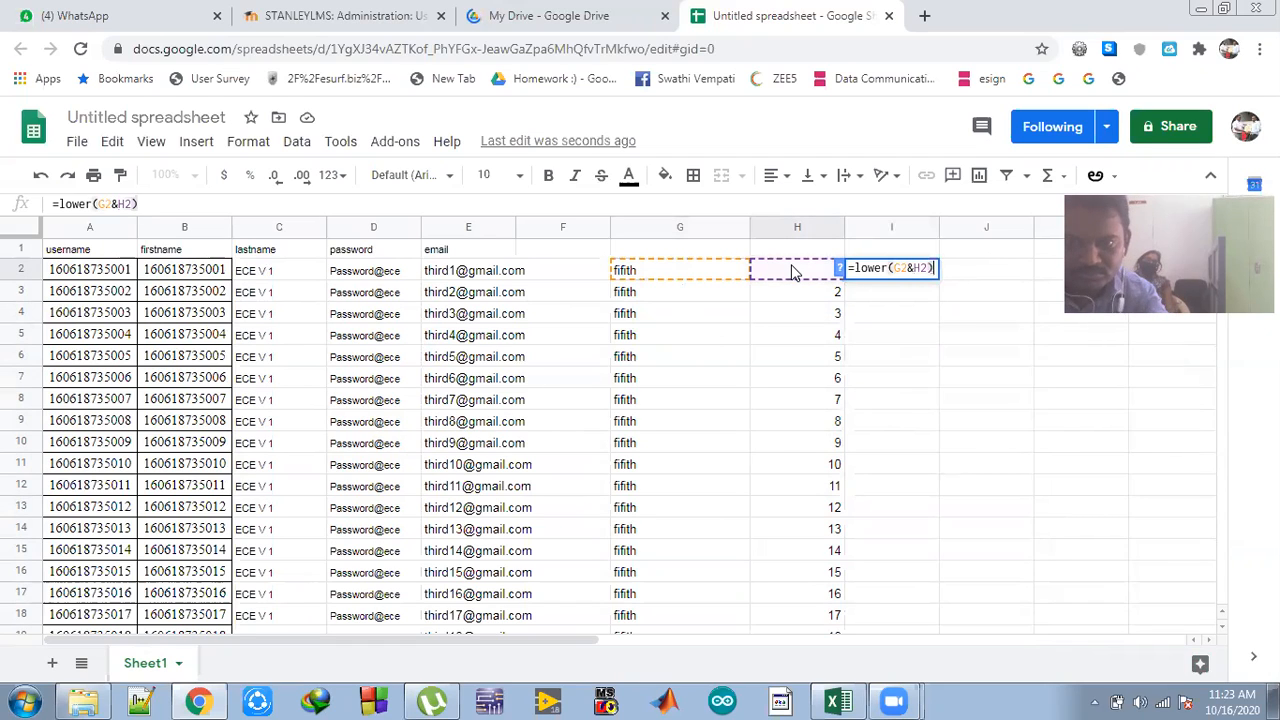
pyautogui.press('Return')
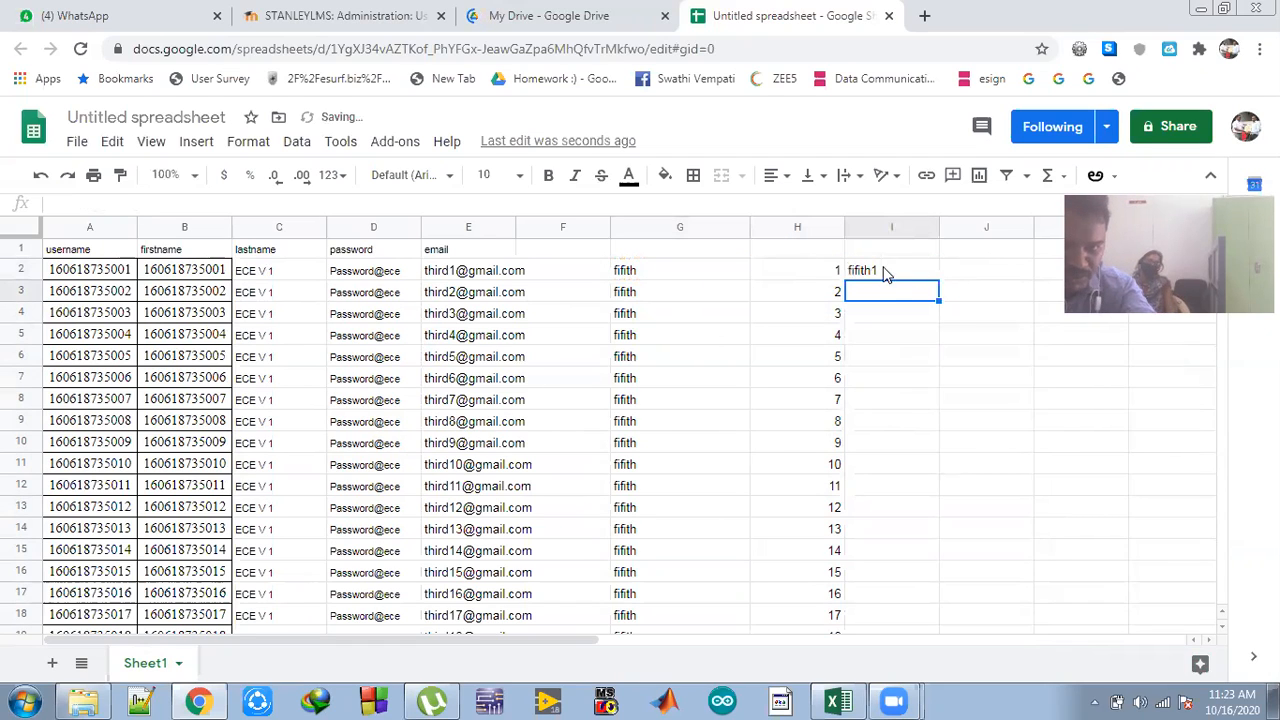
pyautogui.click(876, 276)
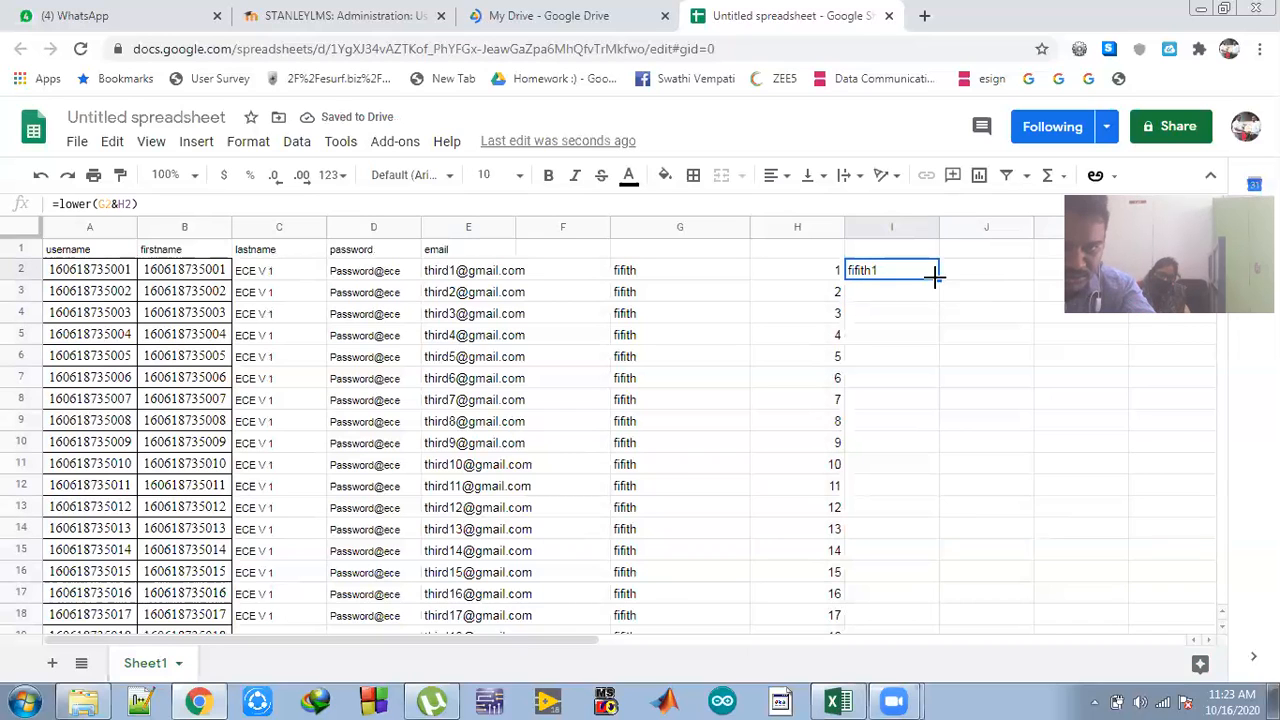
pyautogui.moveTo(937, 277); pyautogui.dragTo(886, 549)
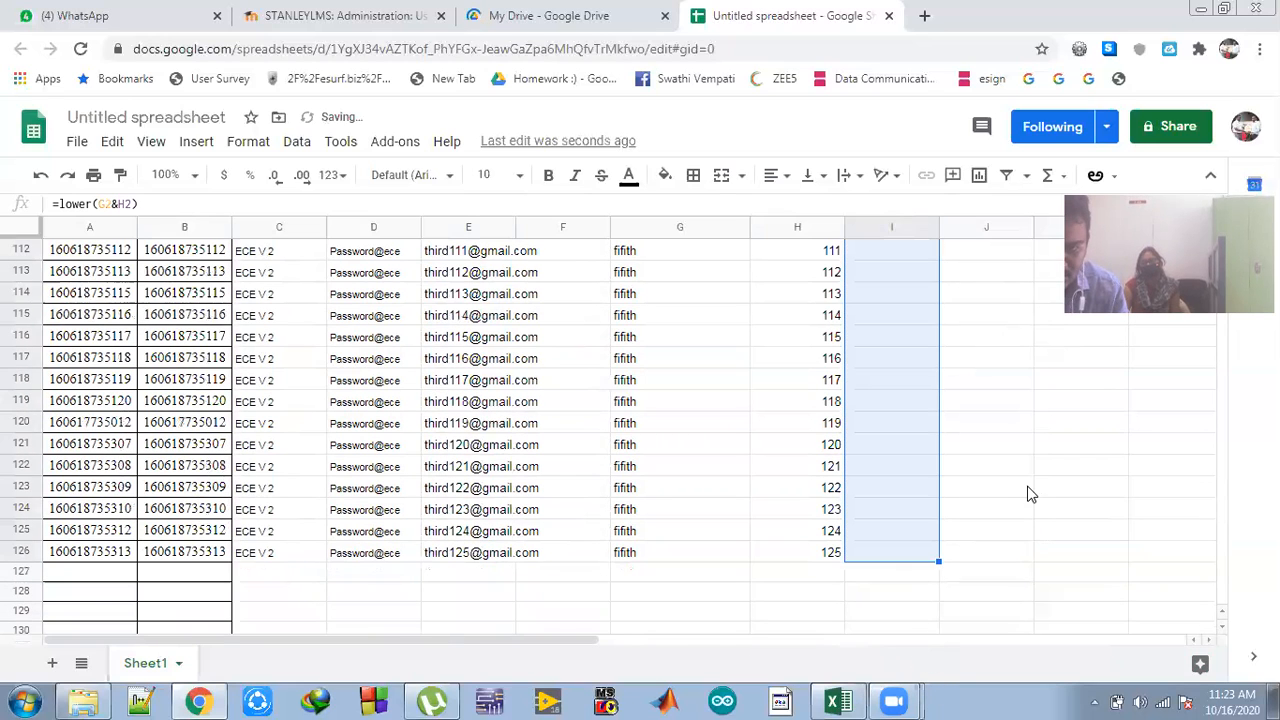
pyautogui.scroll(15, 1014, 480)
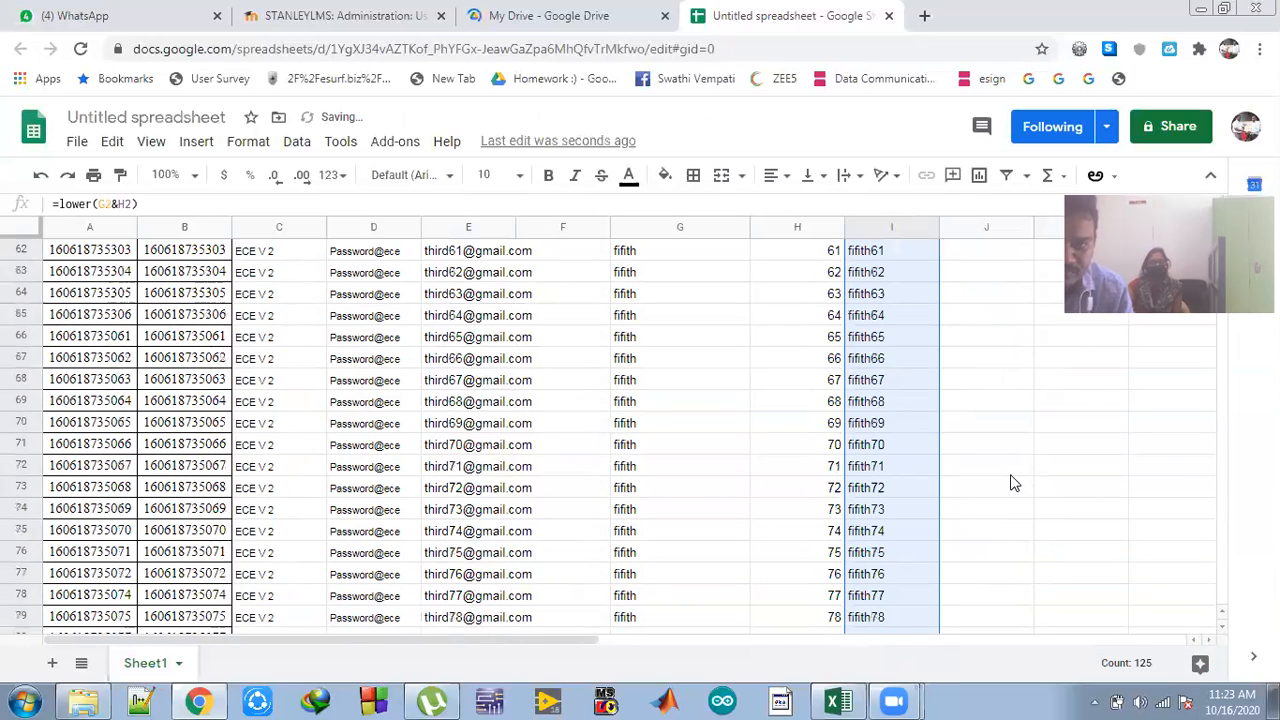
pyautogui.scroll(12, 1010, 483)
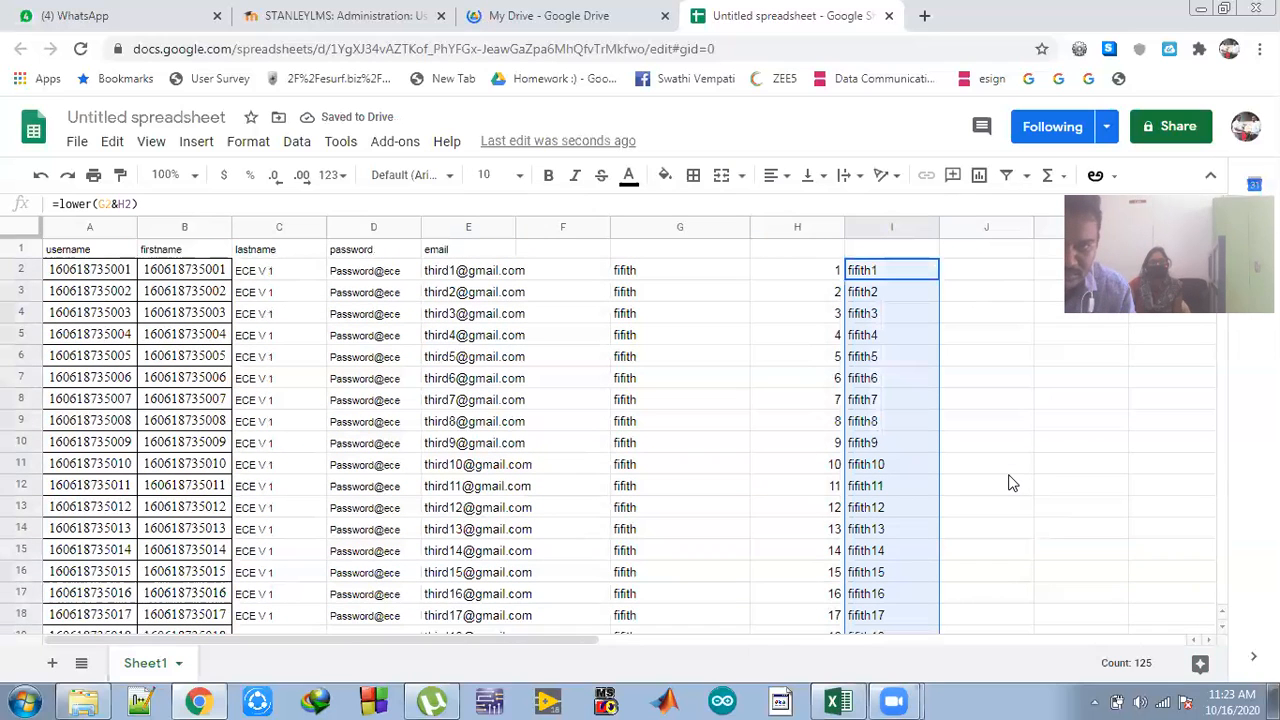
pyautogui.click(995, 275)
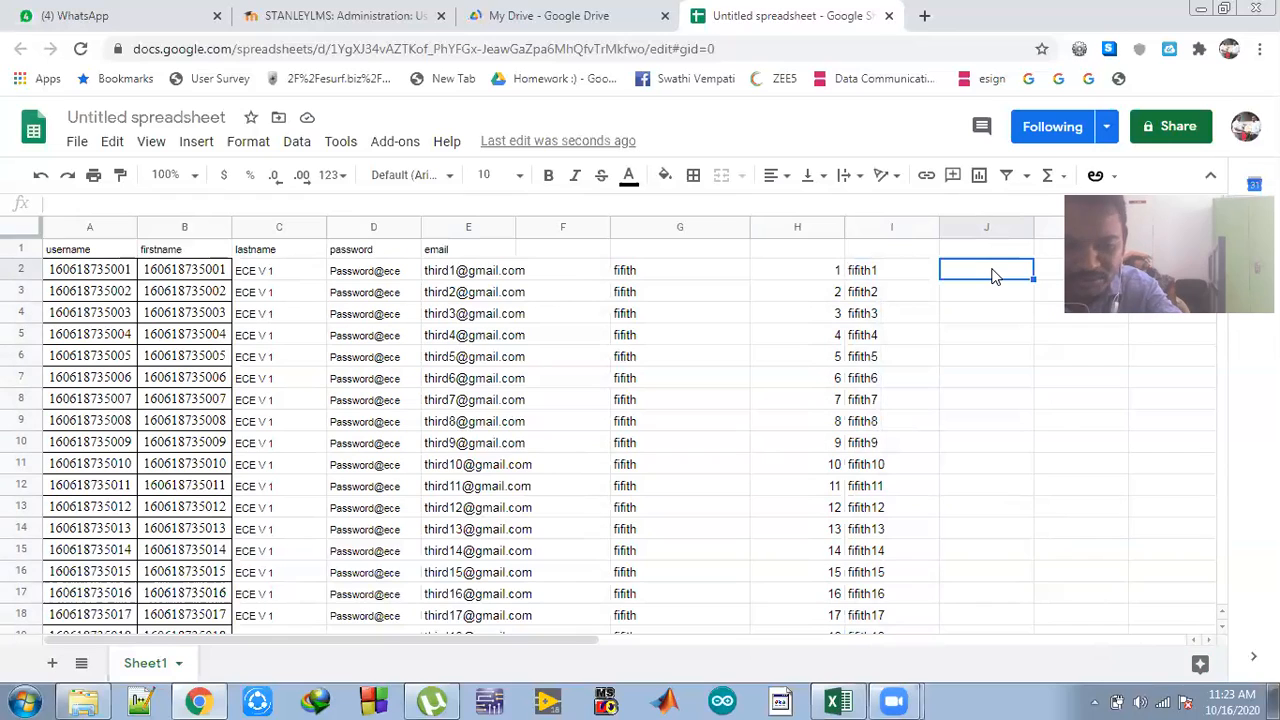
pyautogui.write('@')
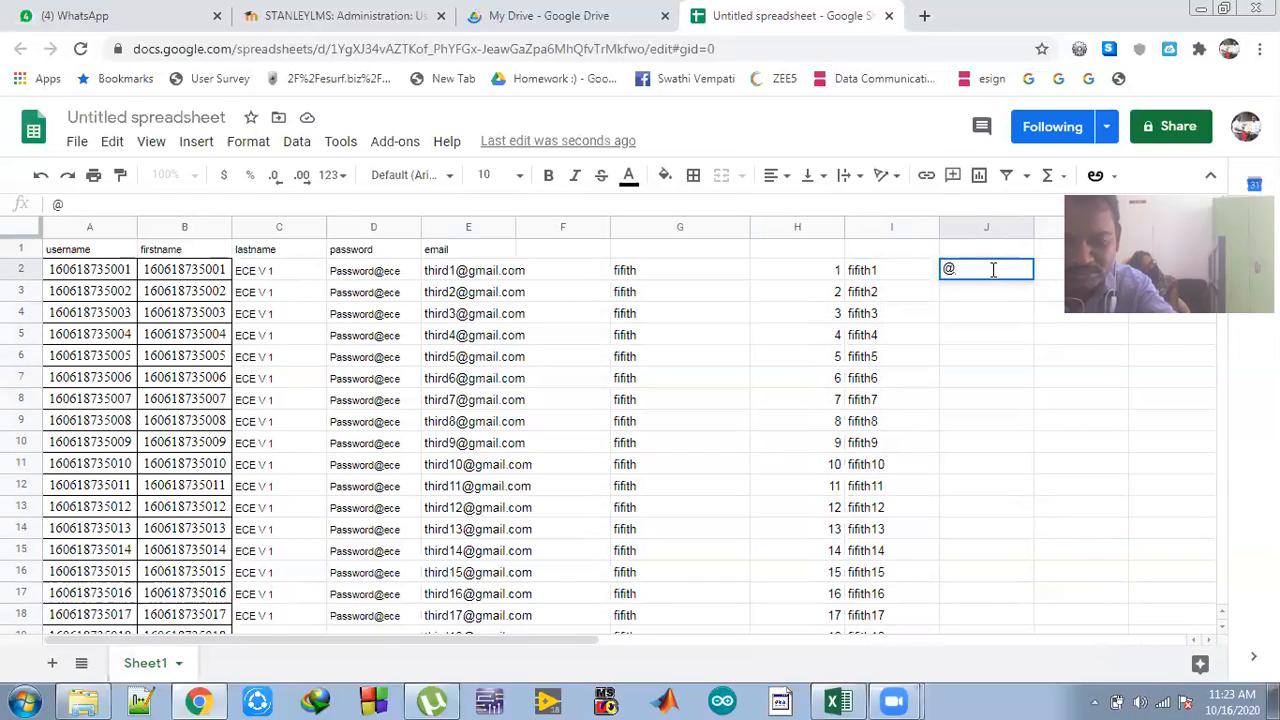
pyautogui.write('gmail.com')
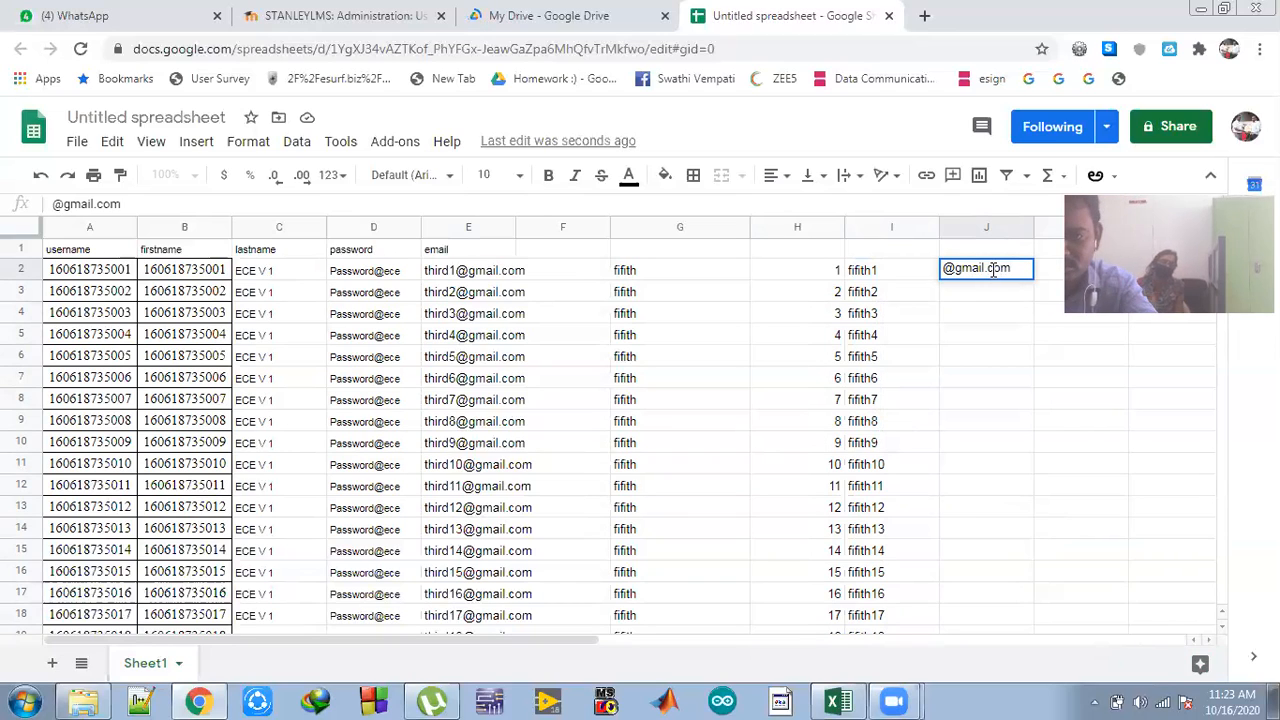
pyautogui.click(1068, 276)
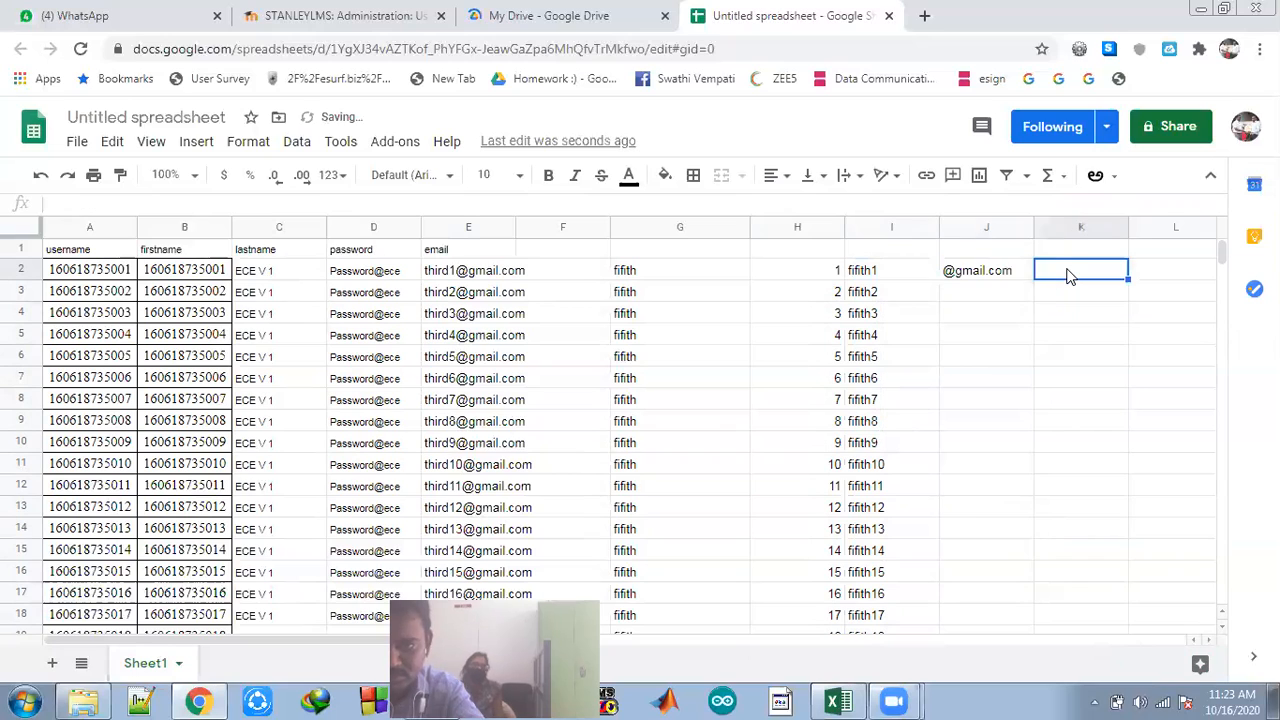
pyautogui.write('=')
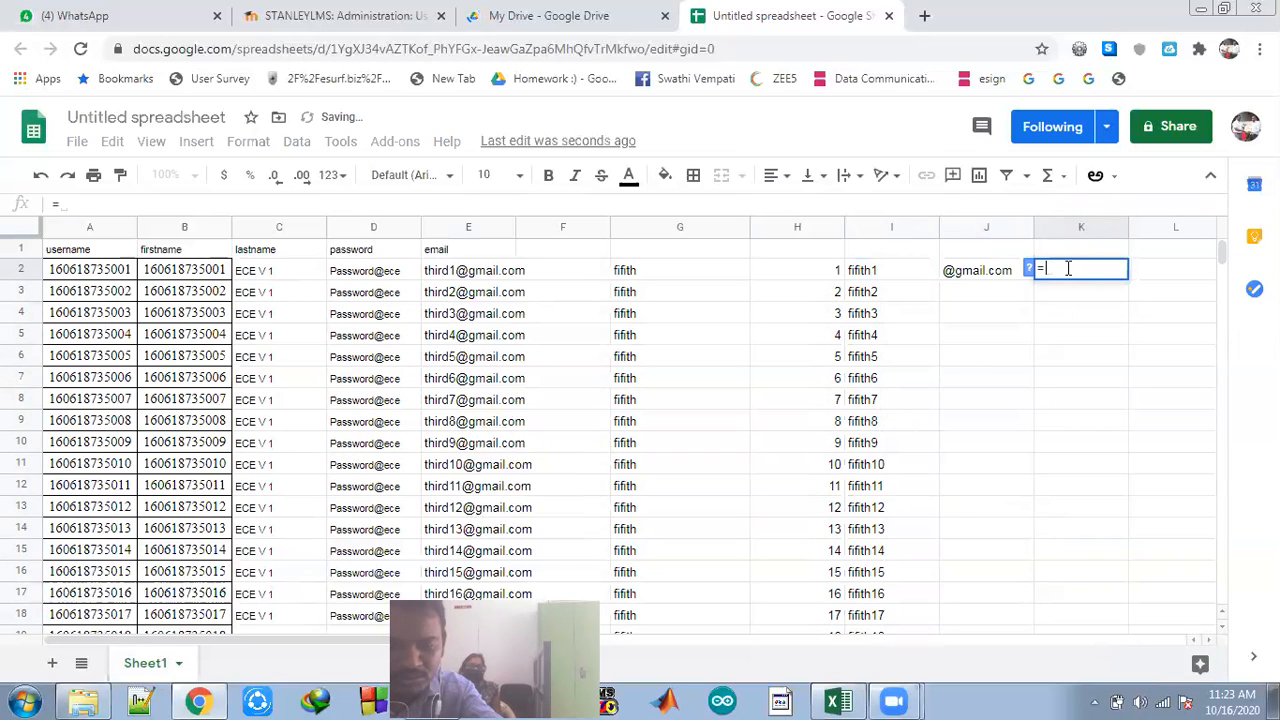
pyautogui.write('lower')
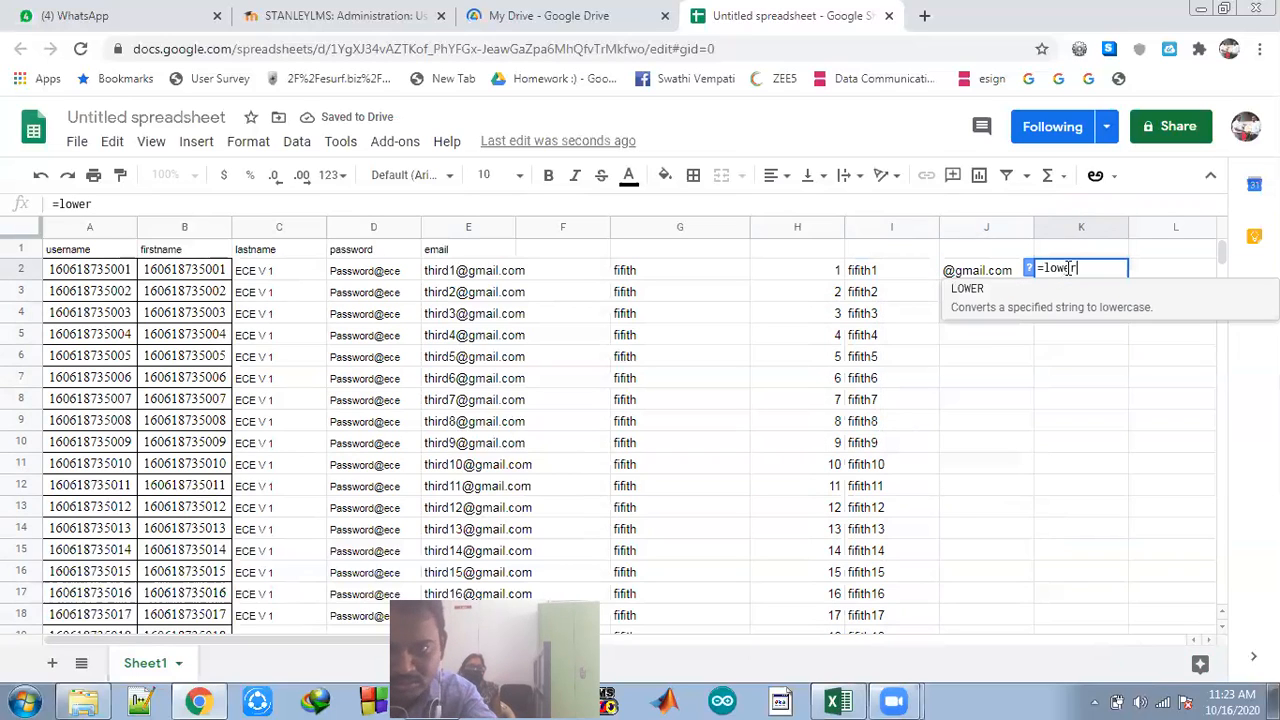
pyautogui.write('(')
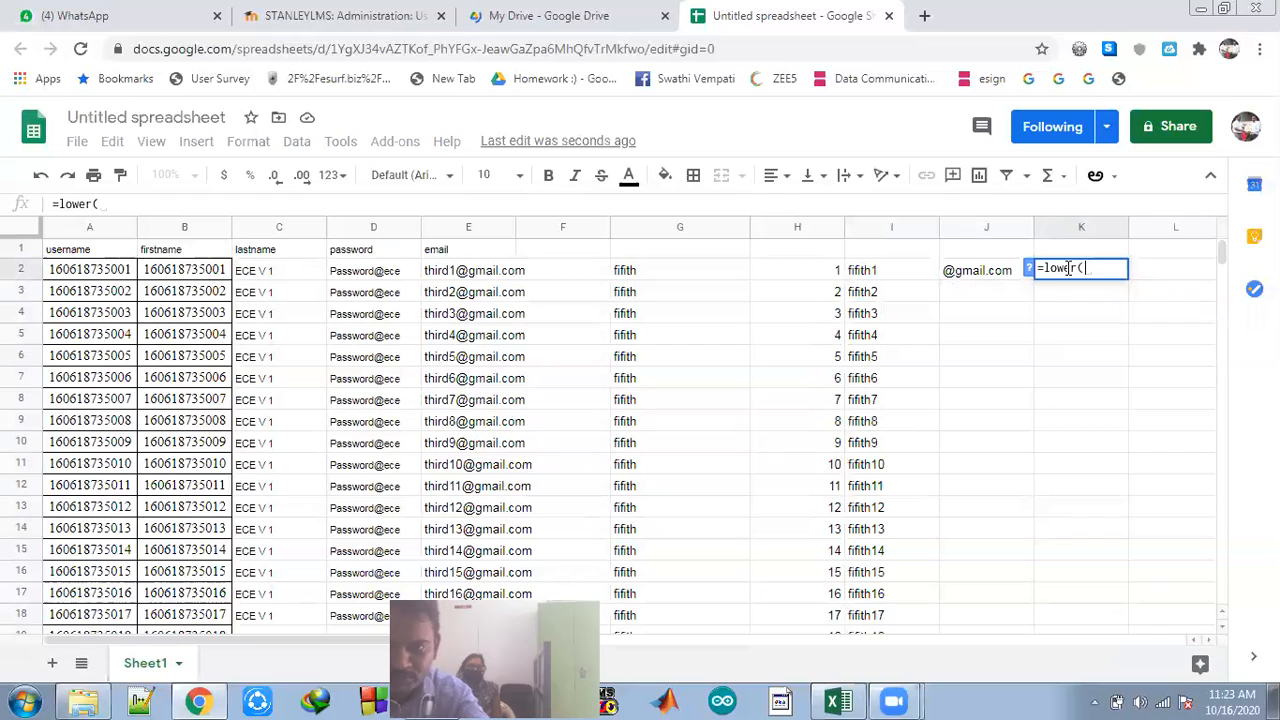
pyautogui.click(880, 272)
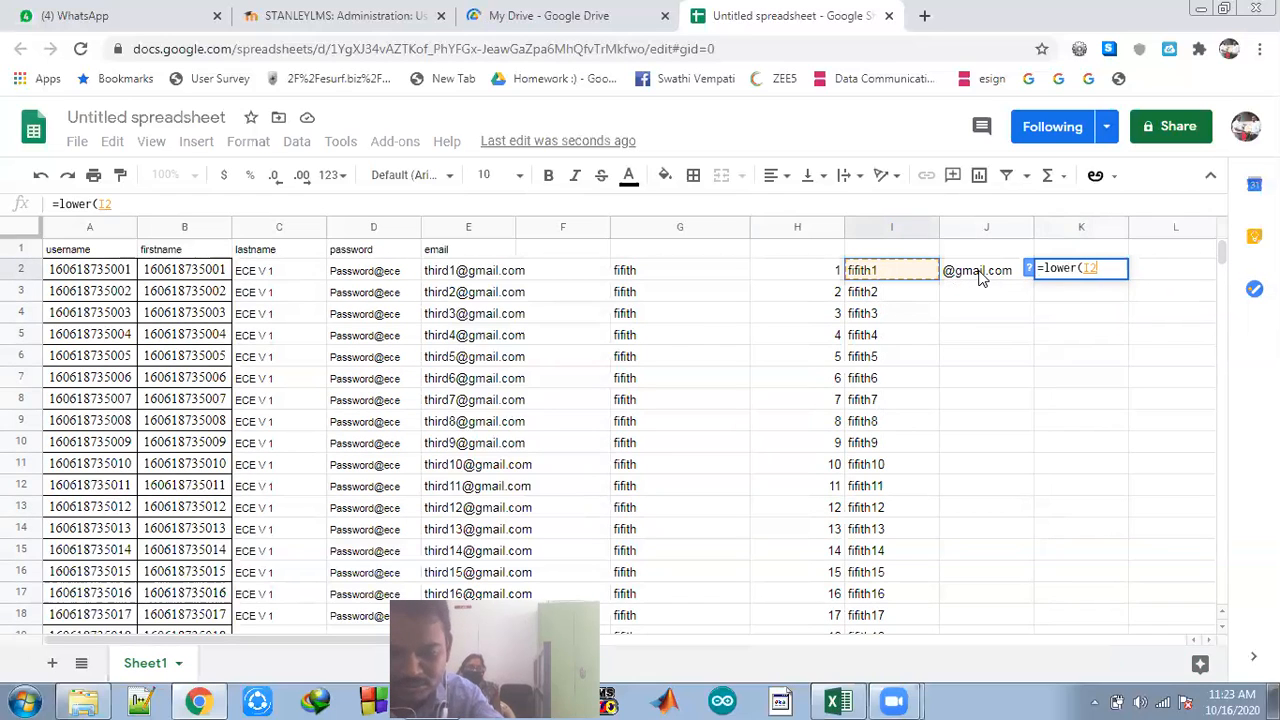
pyautogui.write('&')
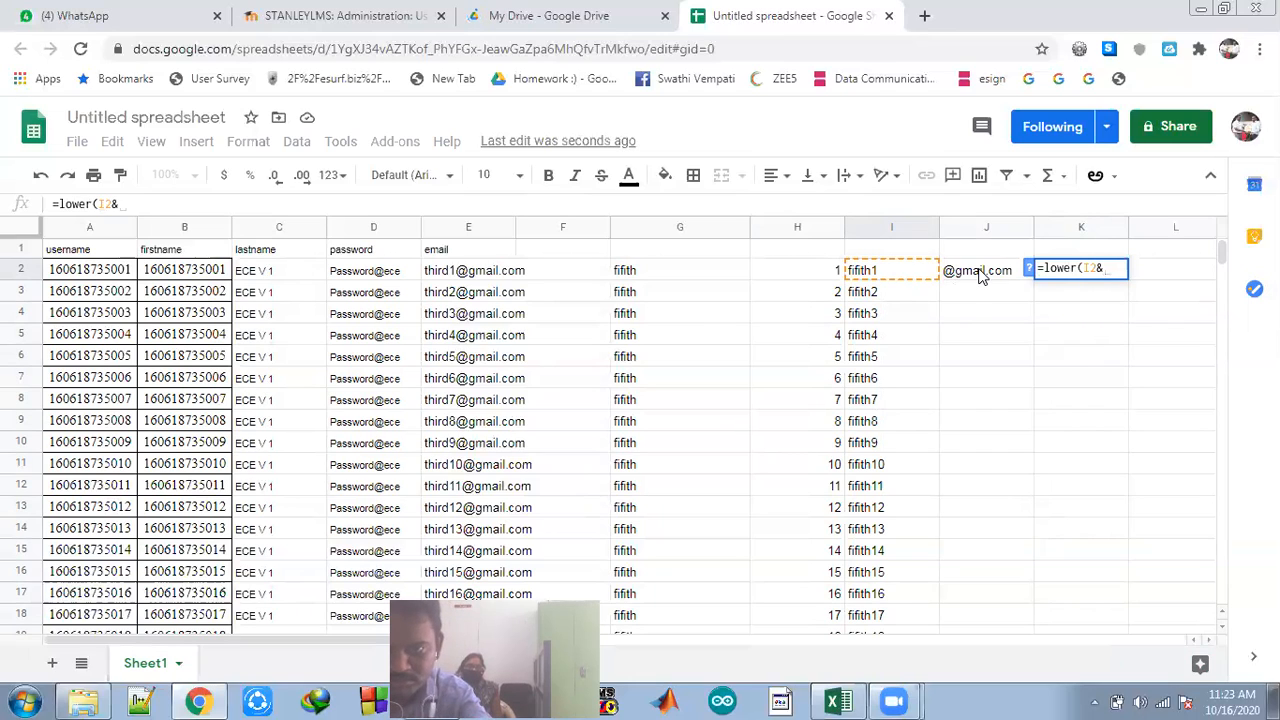
pyautogui.click(982, 273)
pyautogui.write(')')
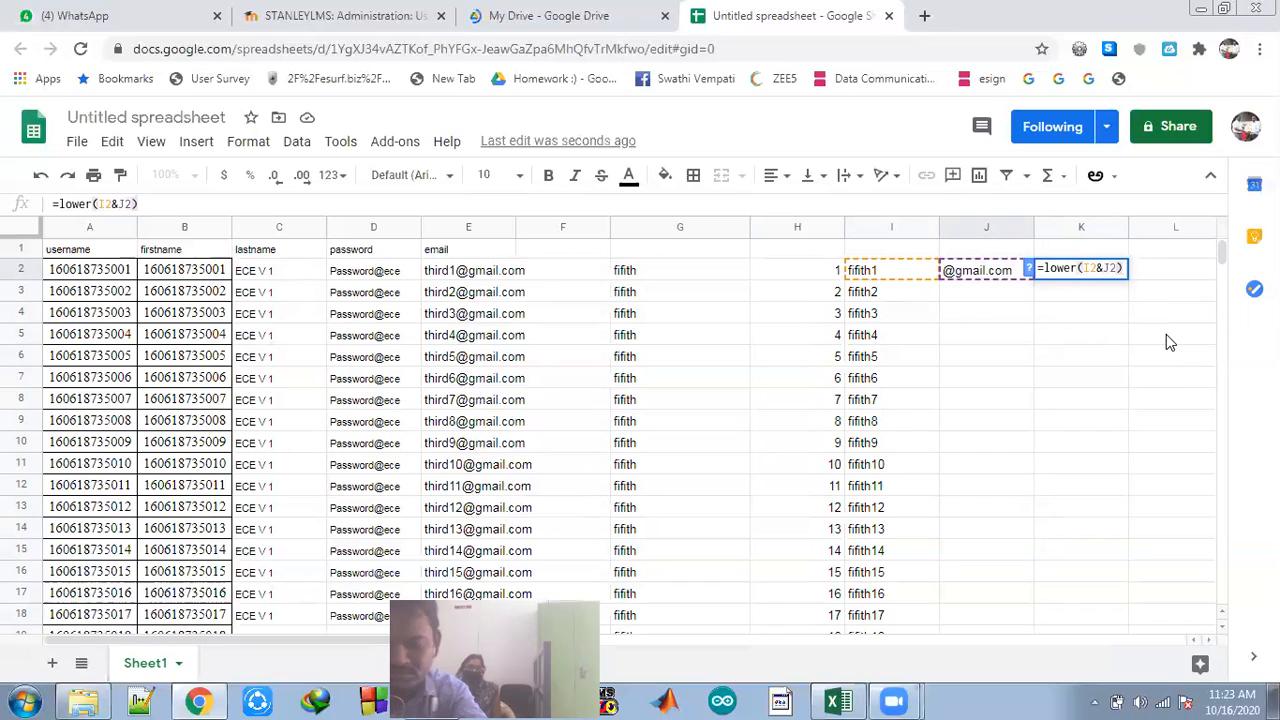
pyautogui.press('Return')
pyautogui.click(985, 273)
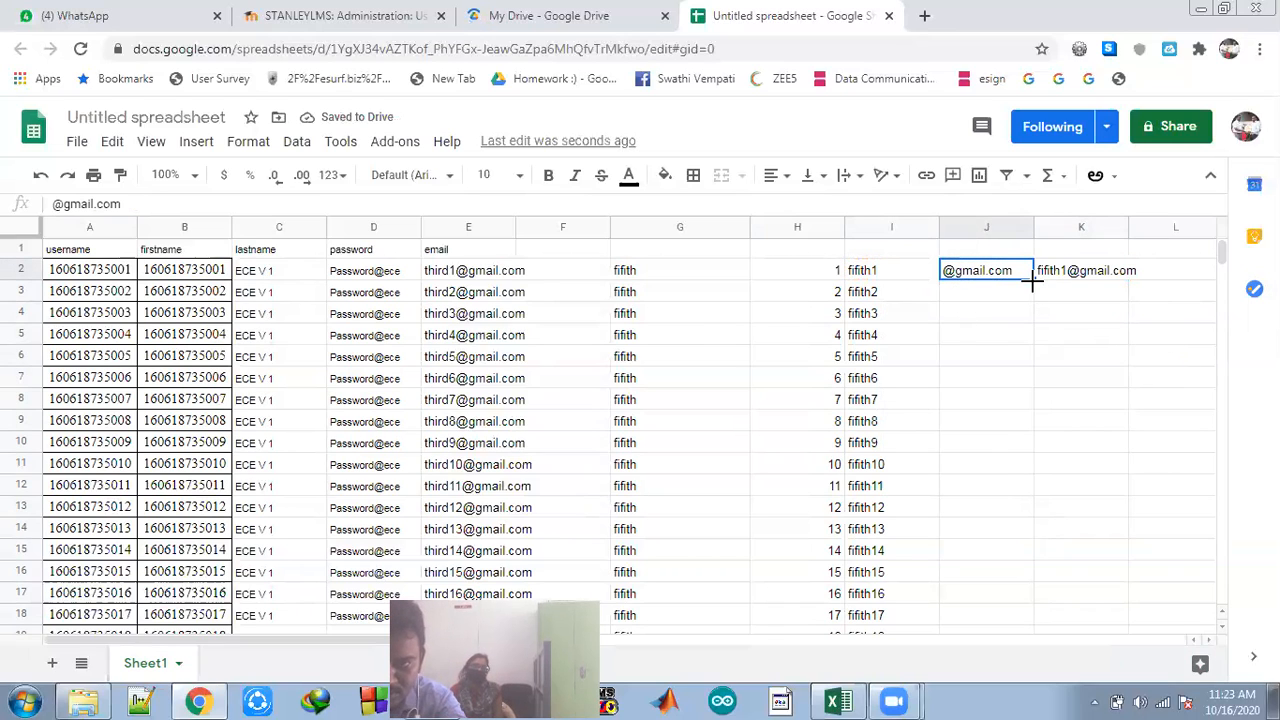
pyautogui.doubleClick(1033, 283)
pyautogui.click(1105, 272)
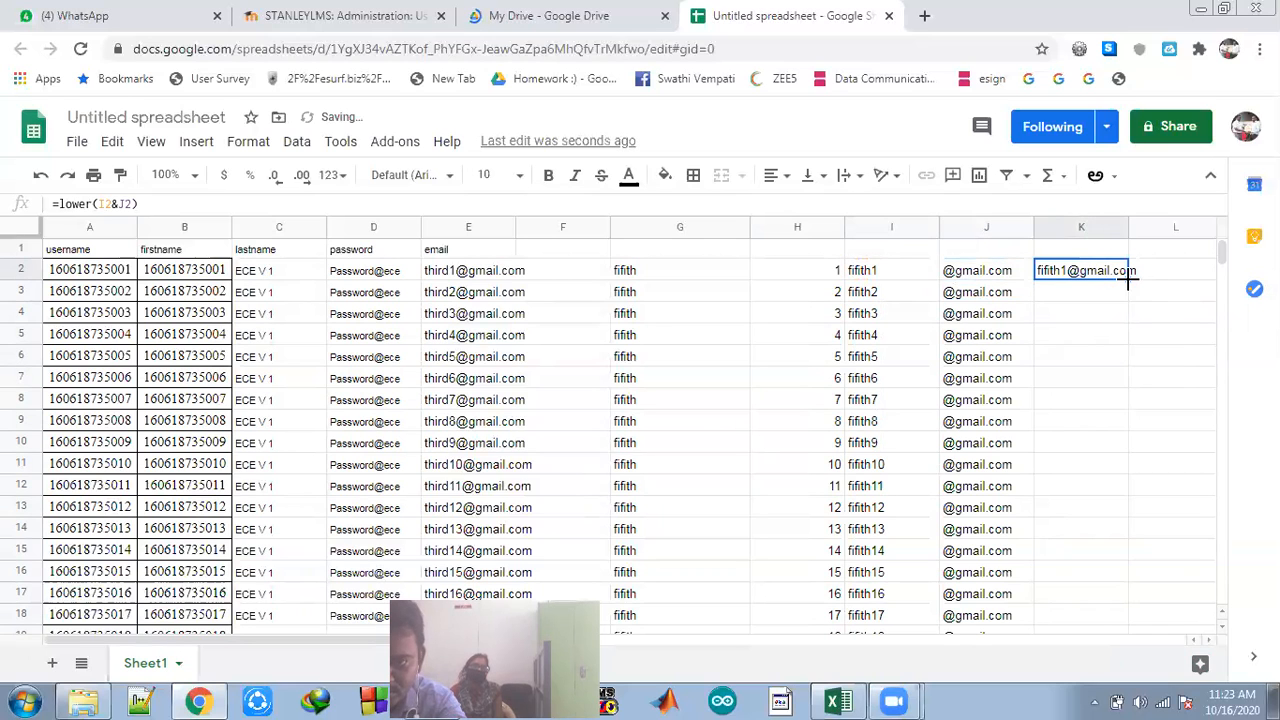
pyautogui.doubleClick(1128, 283)
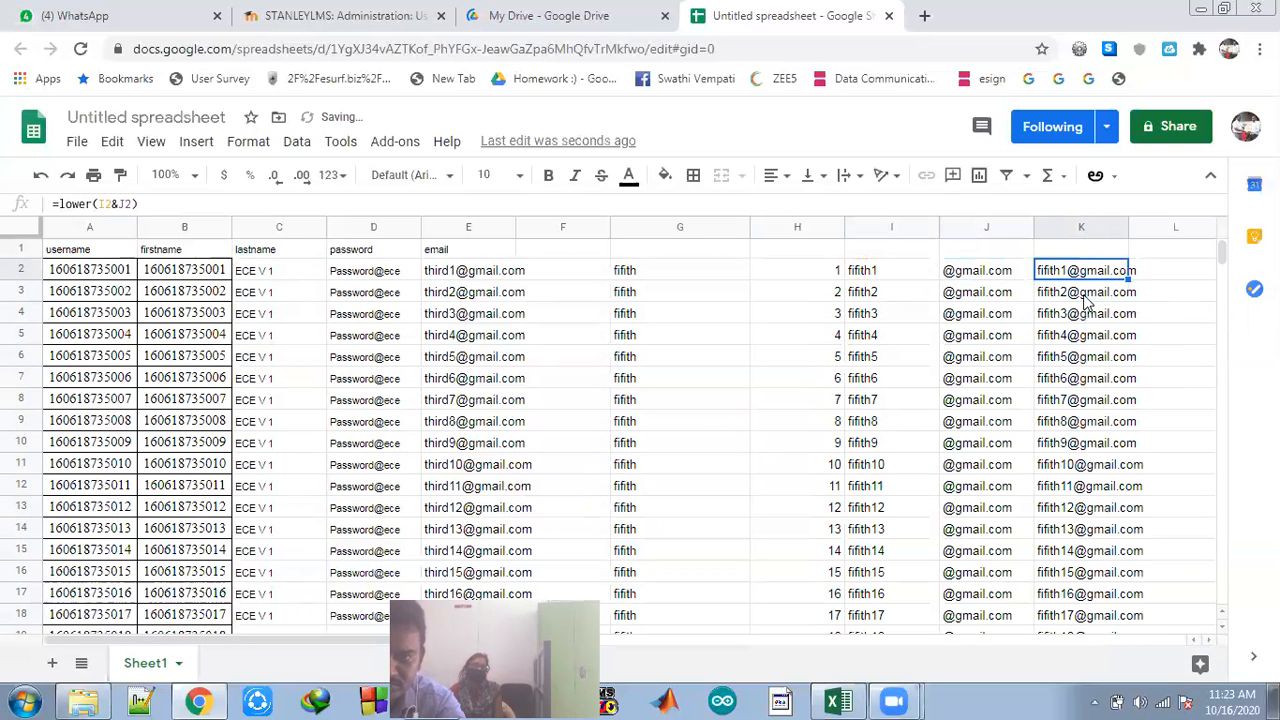
# - Select the 125 generated email addresses in K2:K126
pyautogui.scroll(-8, 1090, 300)
pyautogui.scroll(-15, 1068, 312)
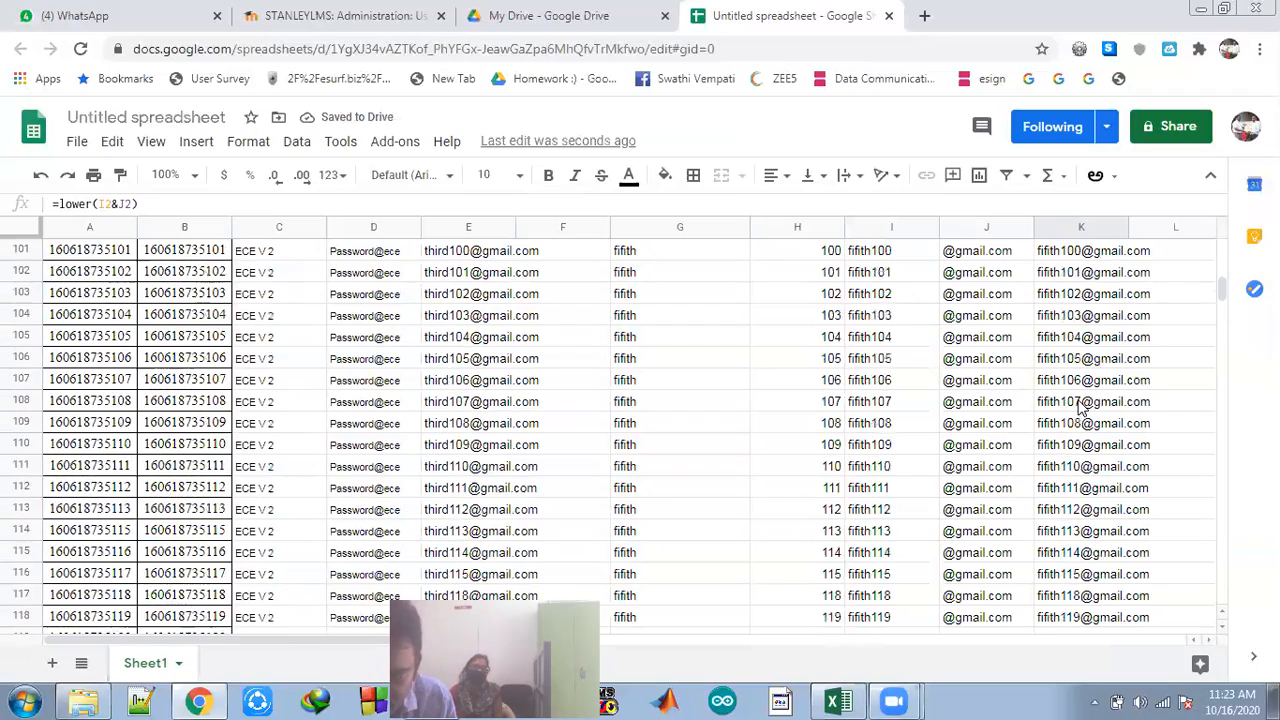
pyautogui.scroll(16, 1088, 374)
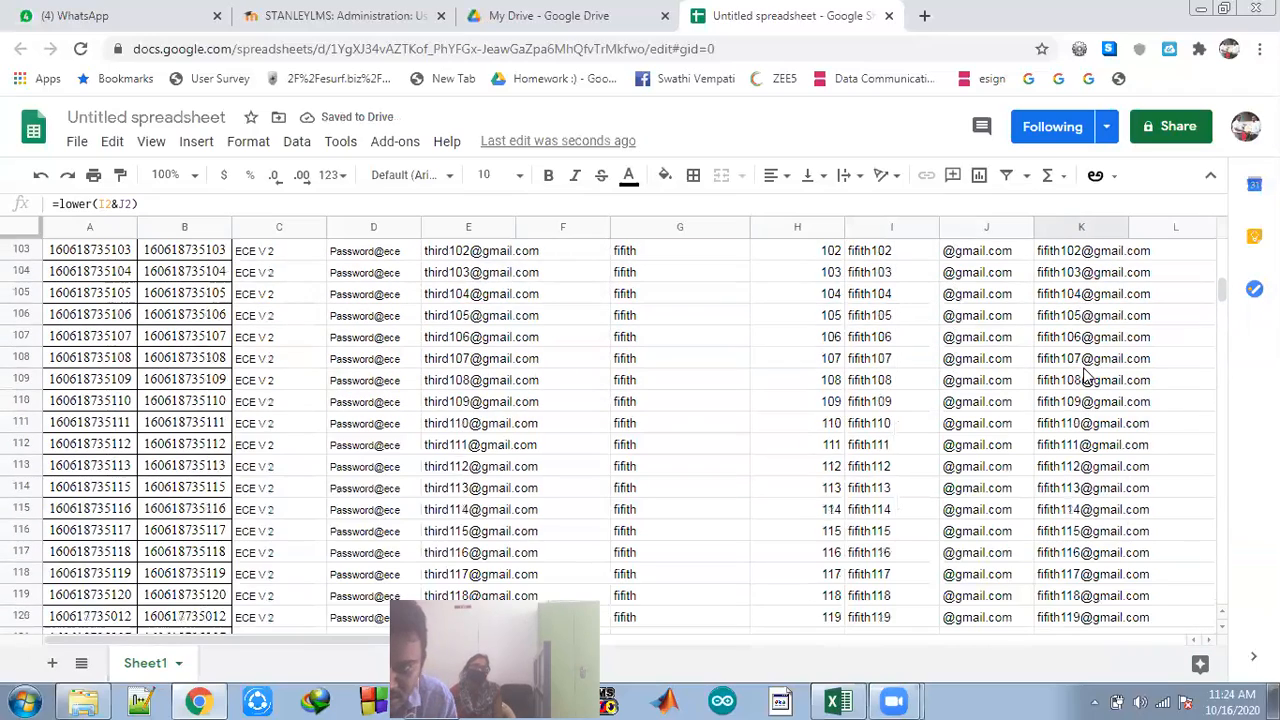
pyautogui.scroll(7, 1088, 374)
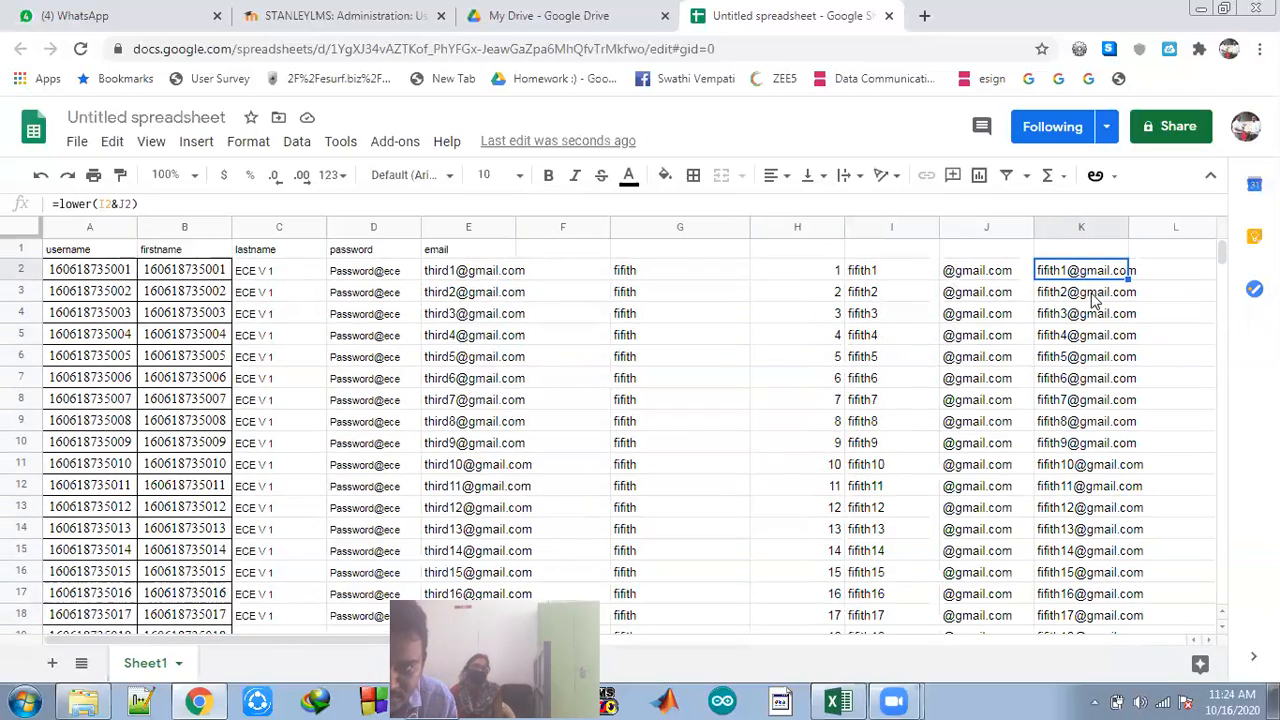
pyautogui.moveTo(1120, 280)
pyautogui.mouseDown()
pyautogui.moveTo(1137, 540)
pyautogui.moveTo(1118, 700)
pyautogui.mouseUp()
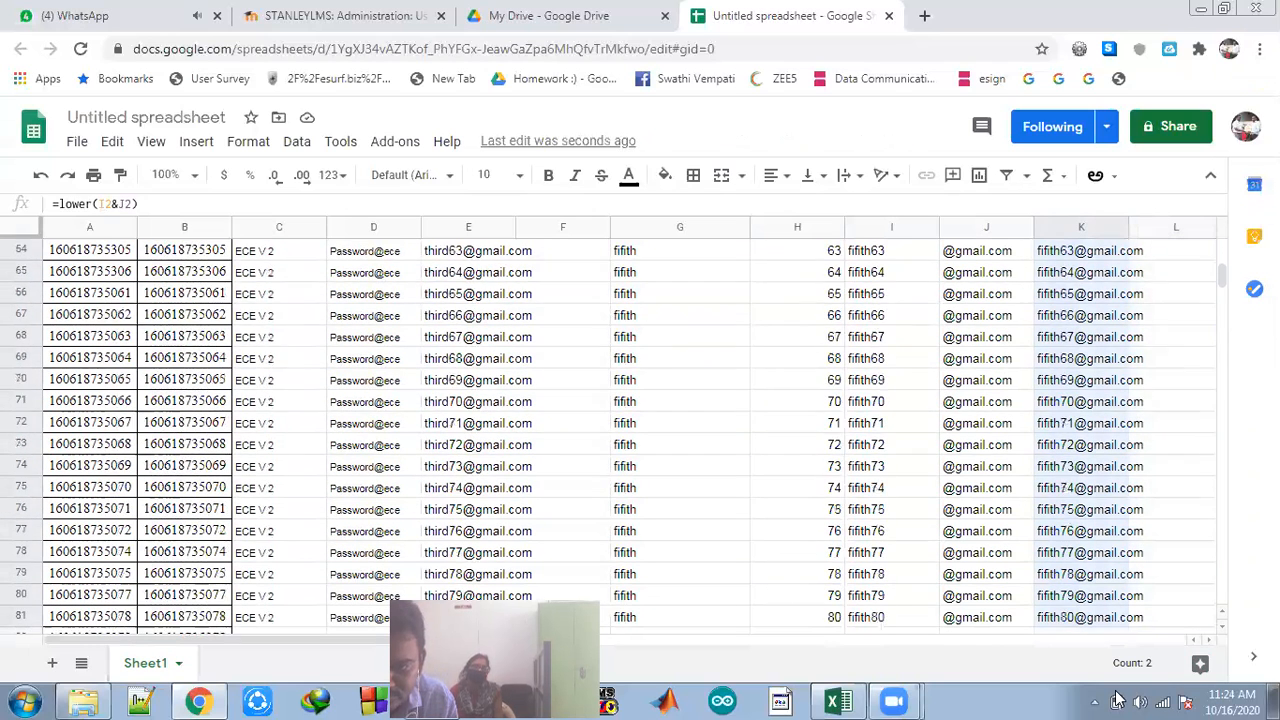
pyautogui.moveTo(1118, 698); pyautogui.dragTo(1143, 406)
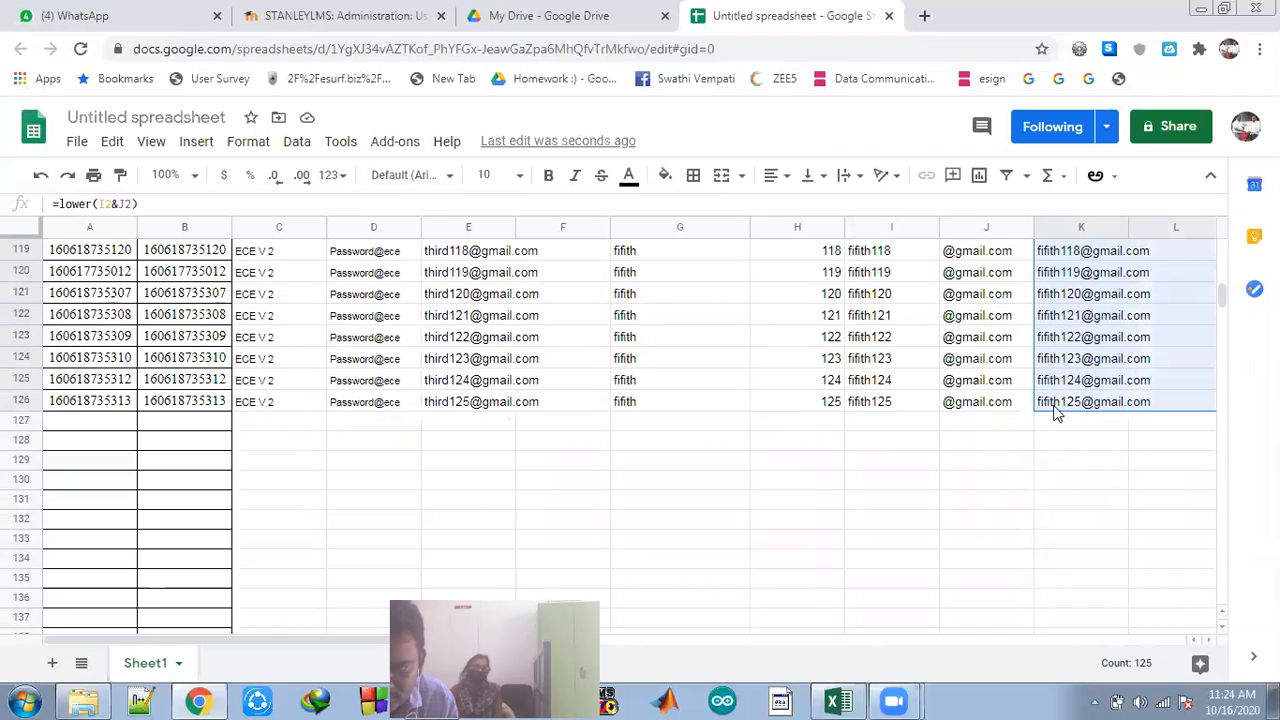
# - Copy the generated fifith emails from column K and paste them as values only into E2
pyautogui.rightClick(1072, 404)
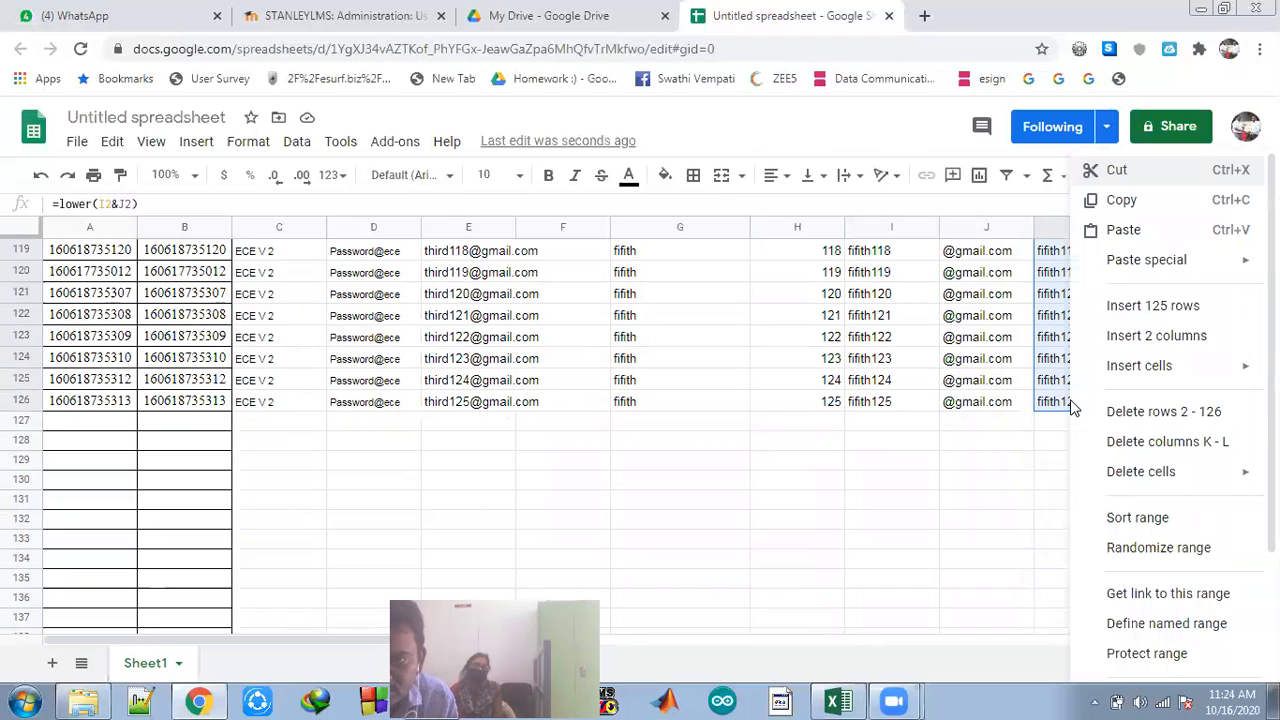
pyautogui.click(1126, 204)
pyautogui.scroll(13, 700, 378)
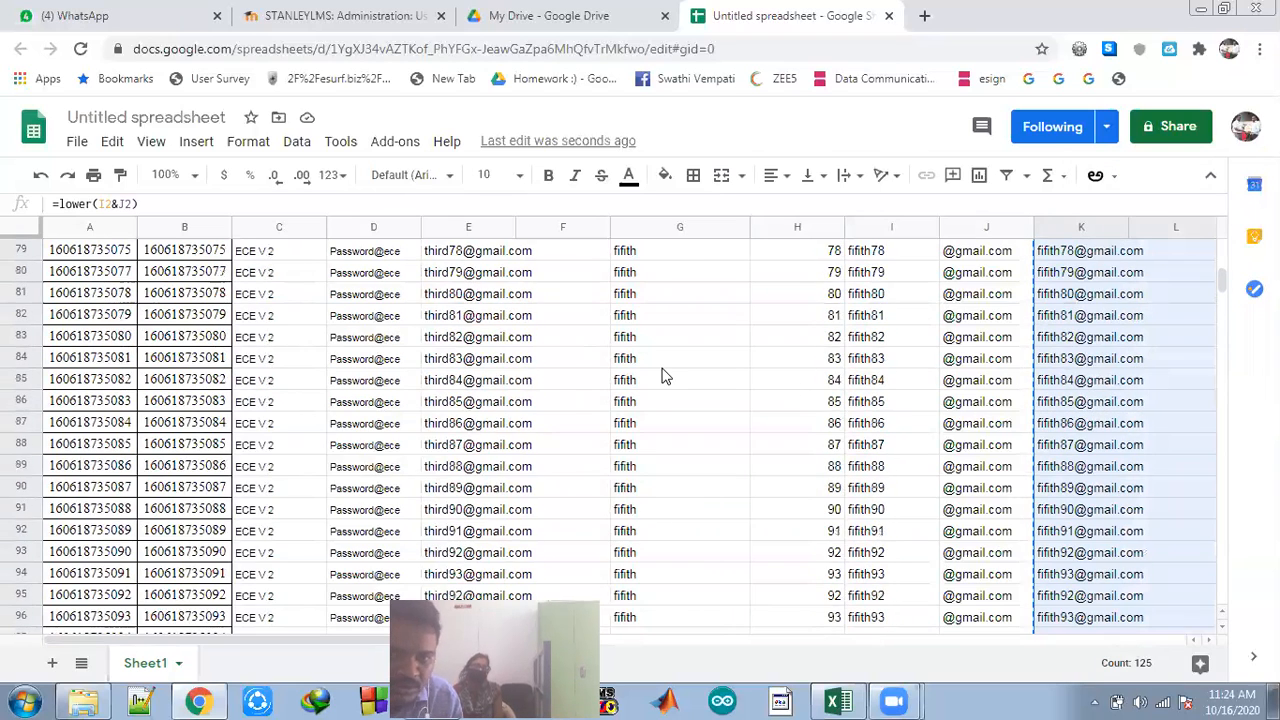
pyautogui.scroll(10, 665, 376)
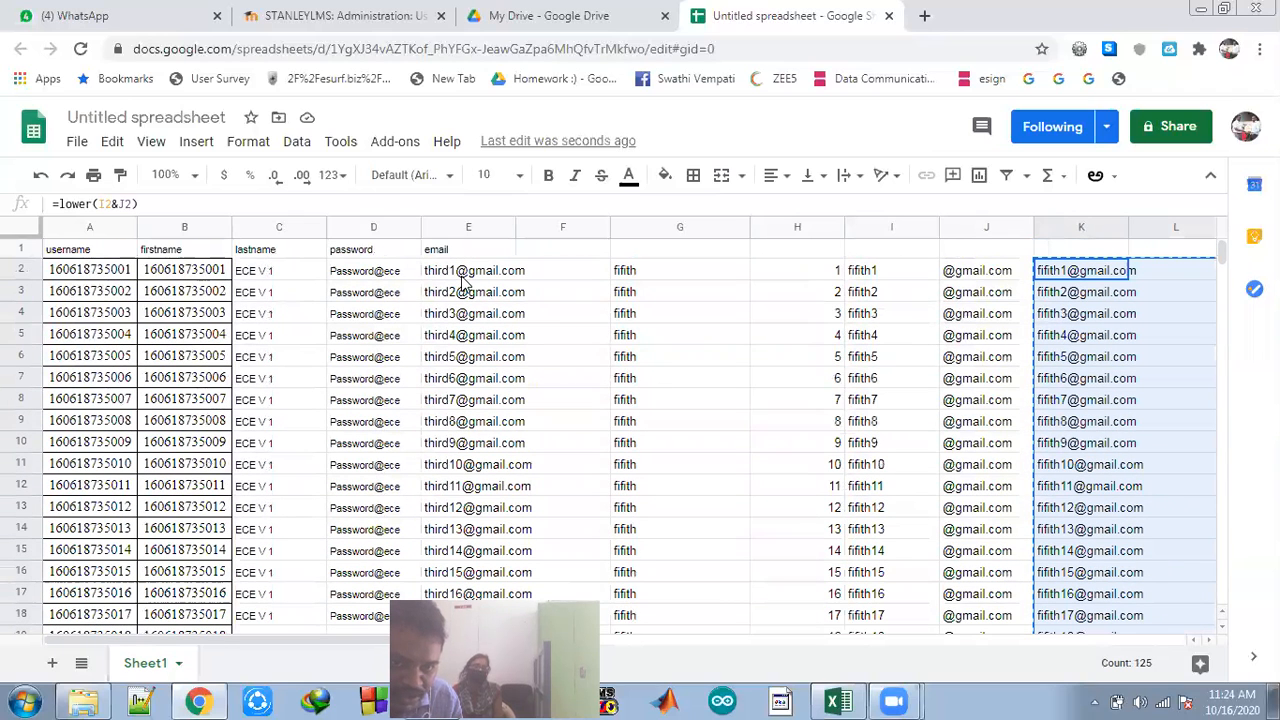
pyautogui.click(437, 277)
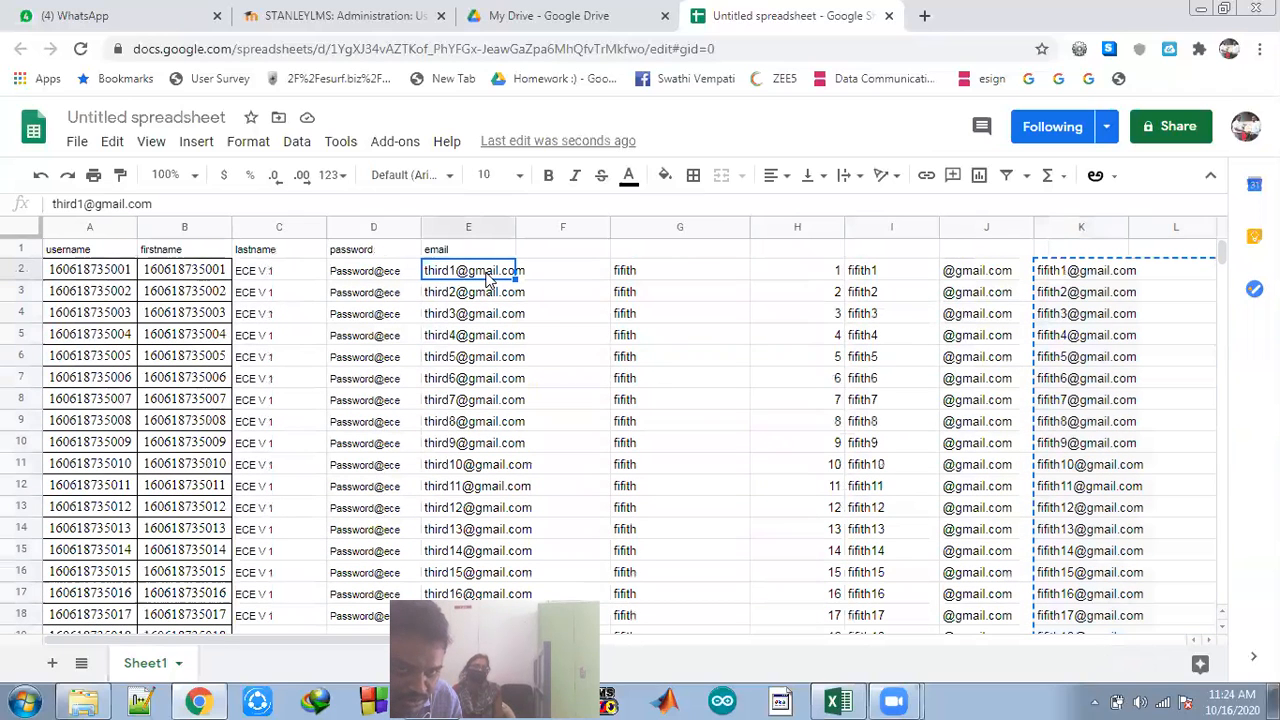
pyautogui.rightClick(466, 280)
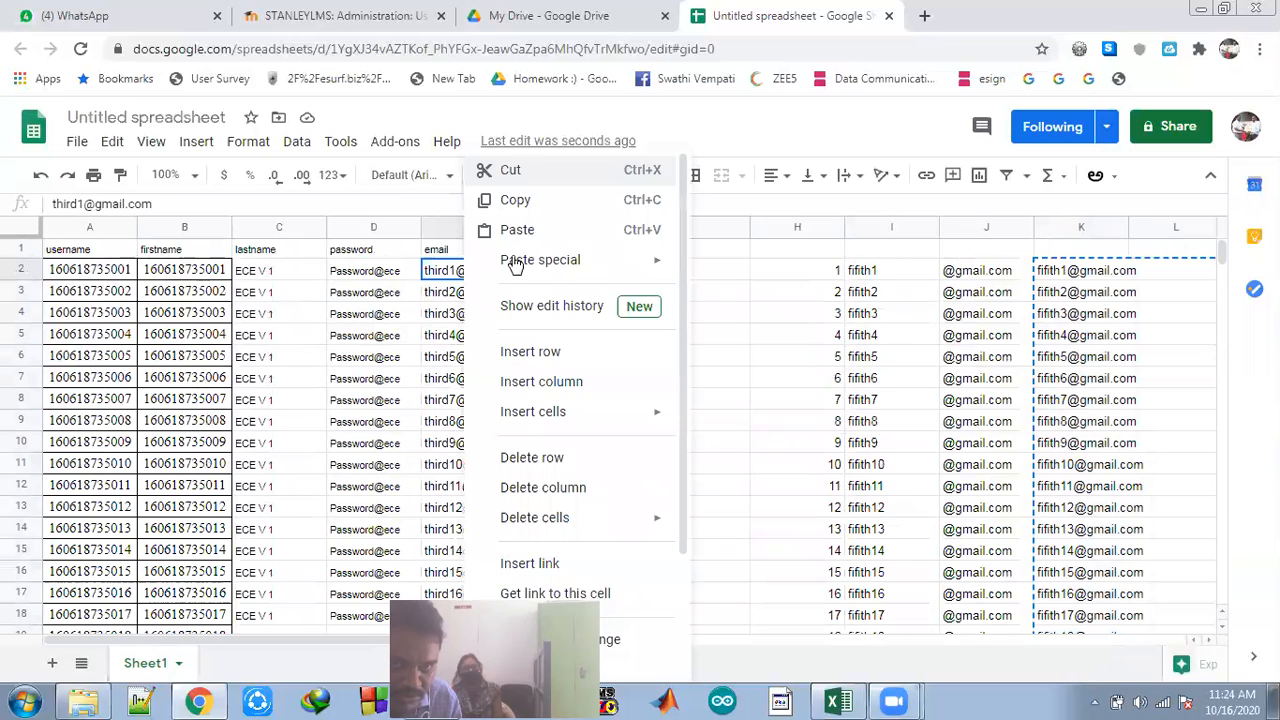
pyautogui.moveTo(651, 263)
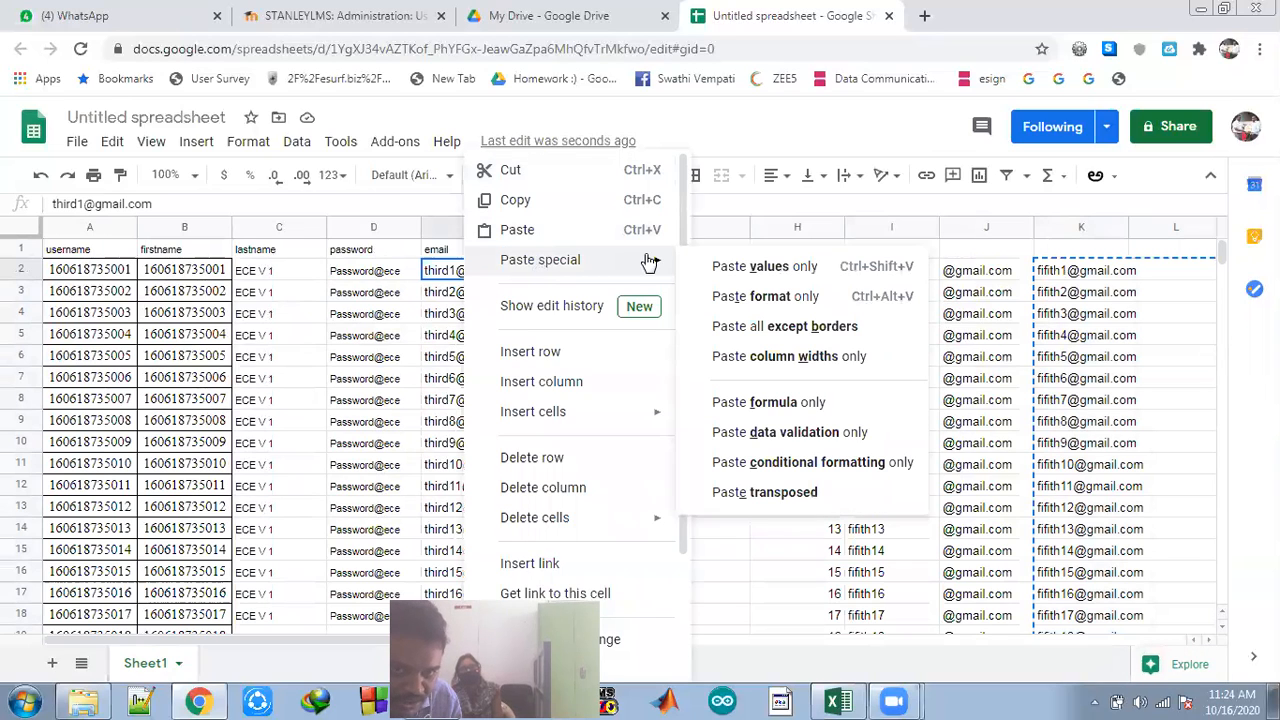
pyautogui.click(767, 270)
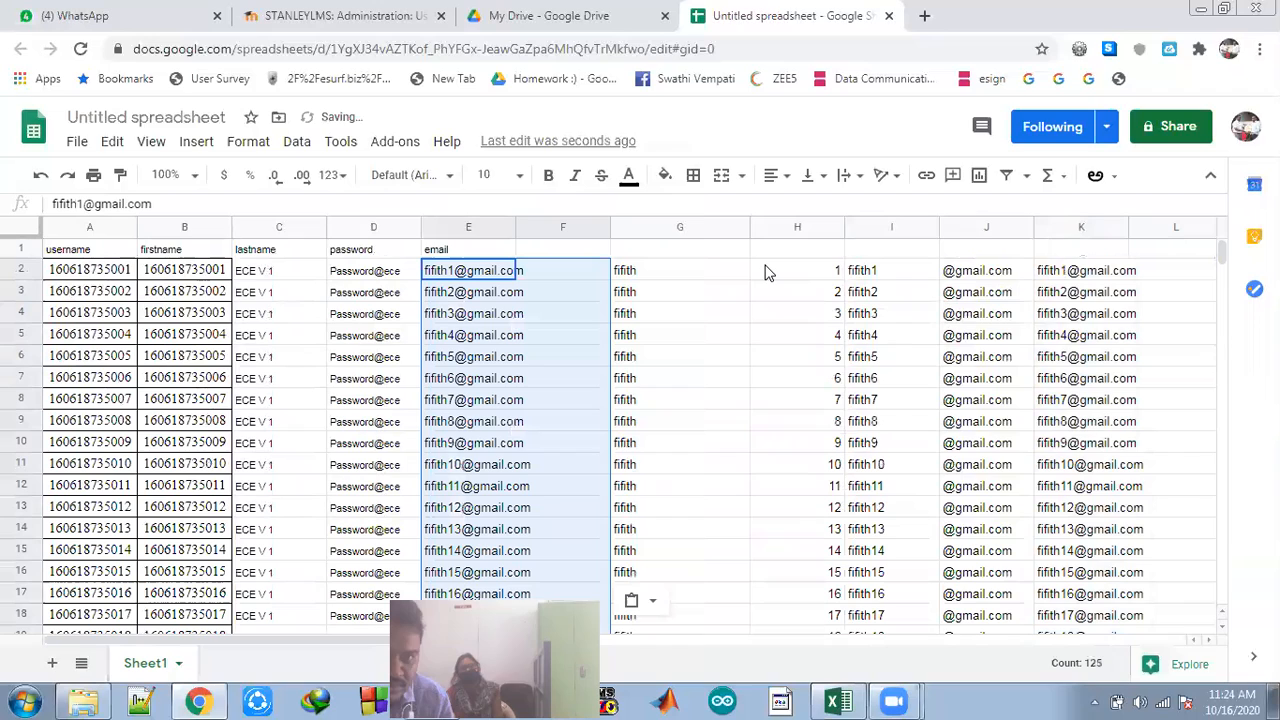
# - Scroll the sheet back to the top and check the username, firstname and lastname headers
pyautogui.scroll(-17, 485, 388)
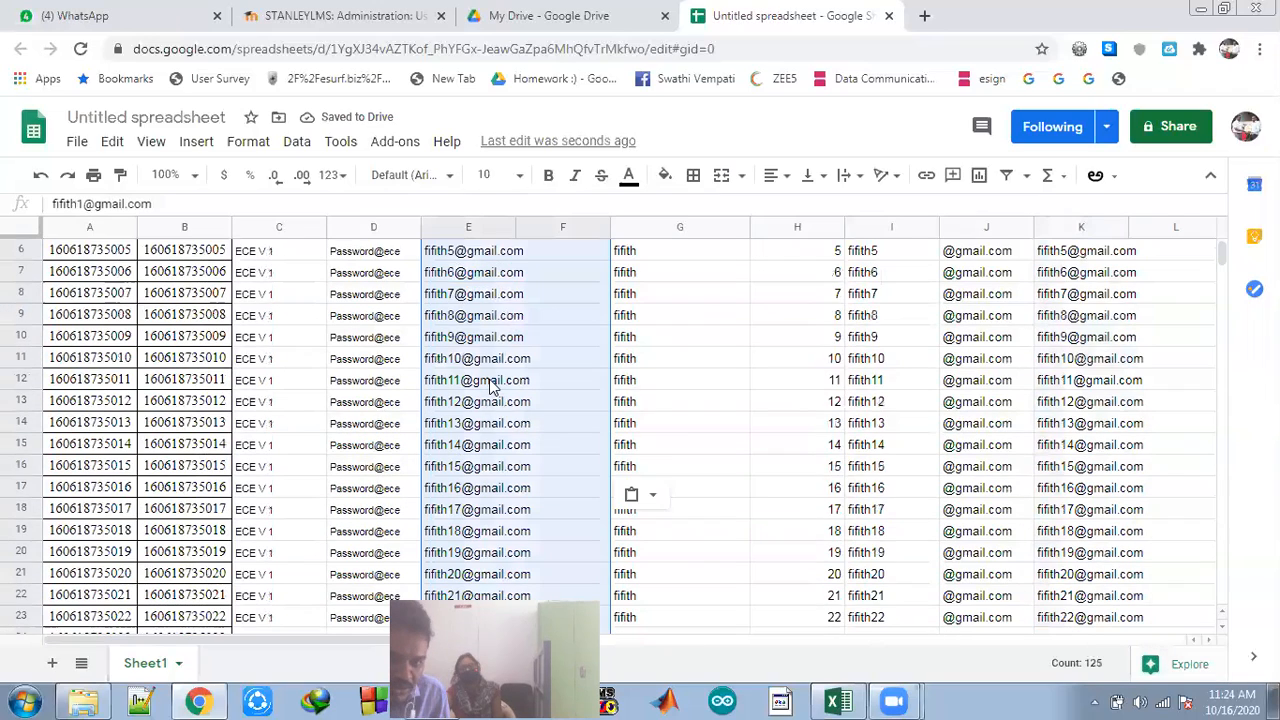
pyautogui.scroll(-8, 485, 388)
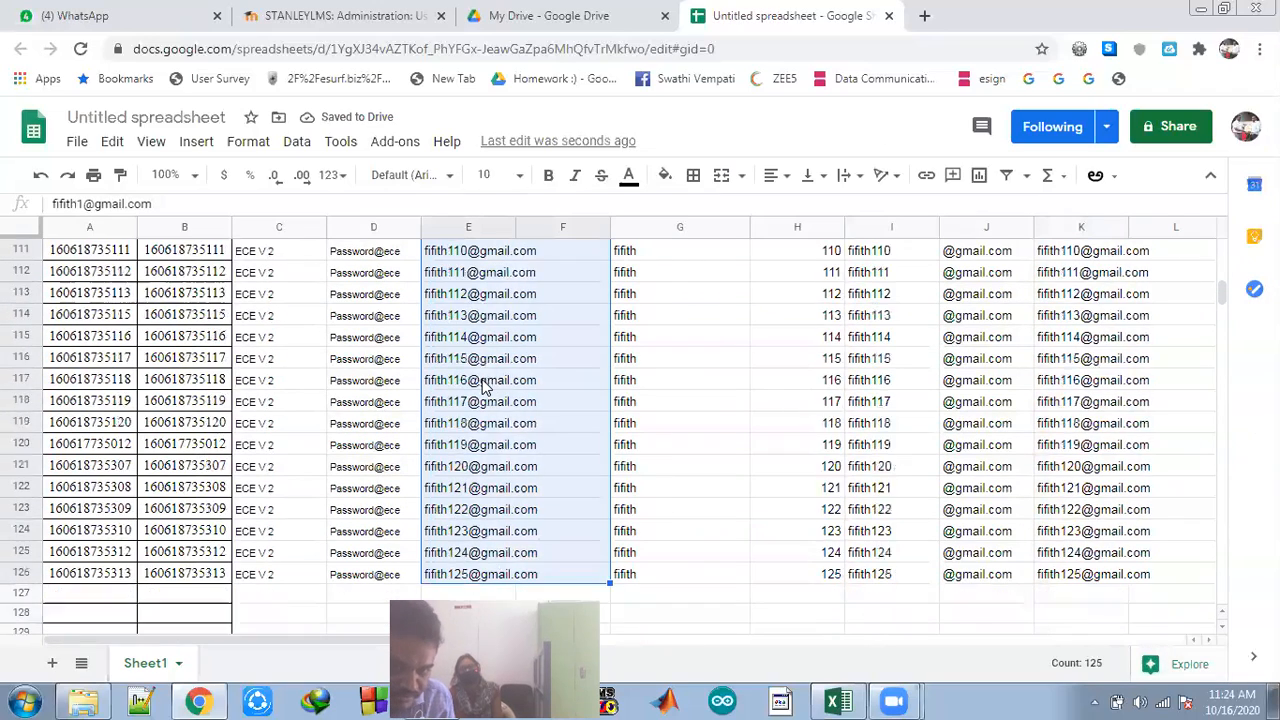
pyautogui.scroll(3, 485, 388)
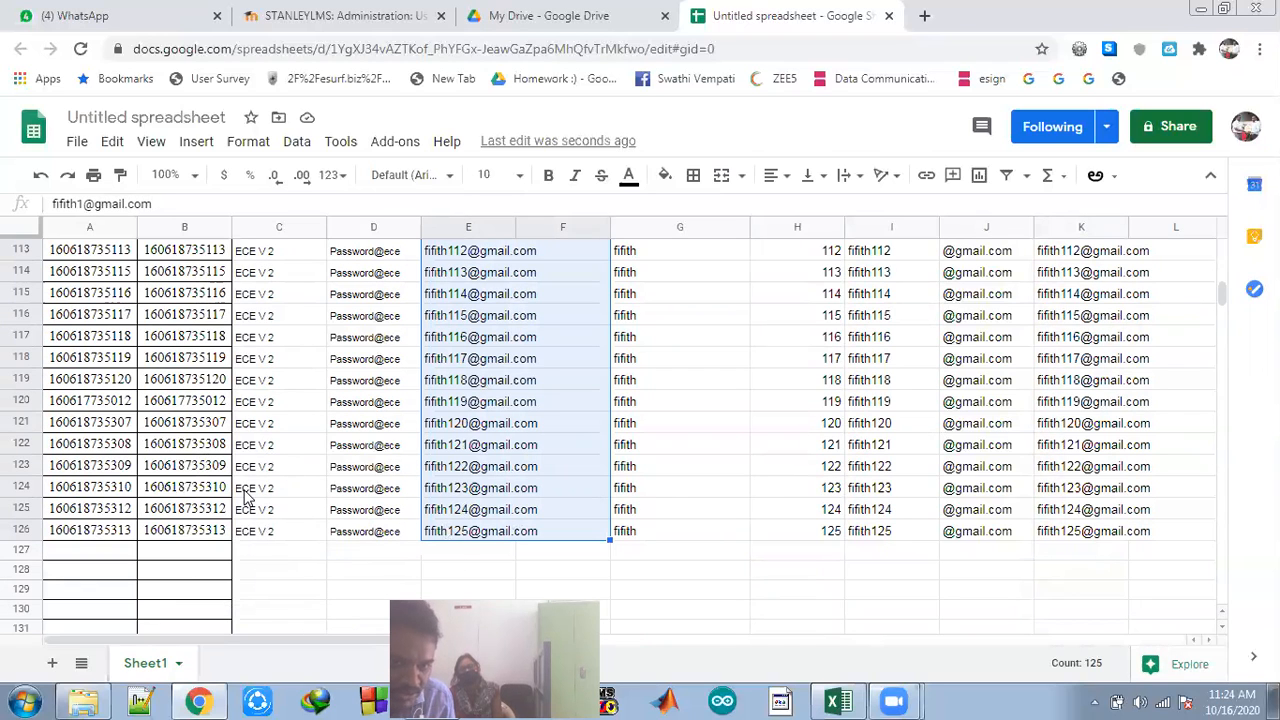
pyautogui.scroll(18, 245, 465)
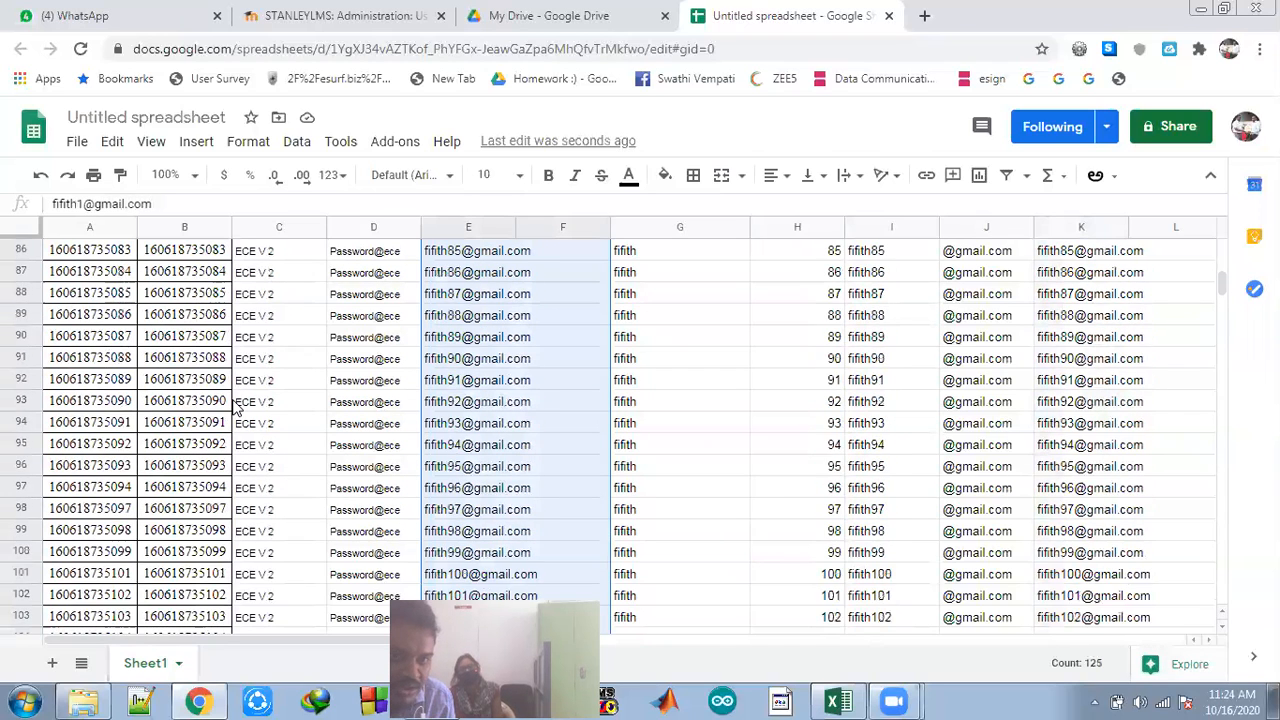
pyautogui.scroll(5, 235, 405)
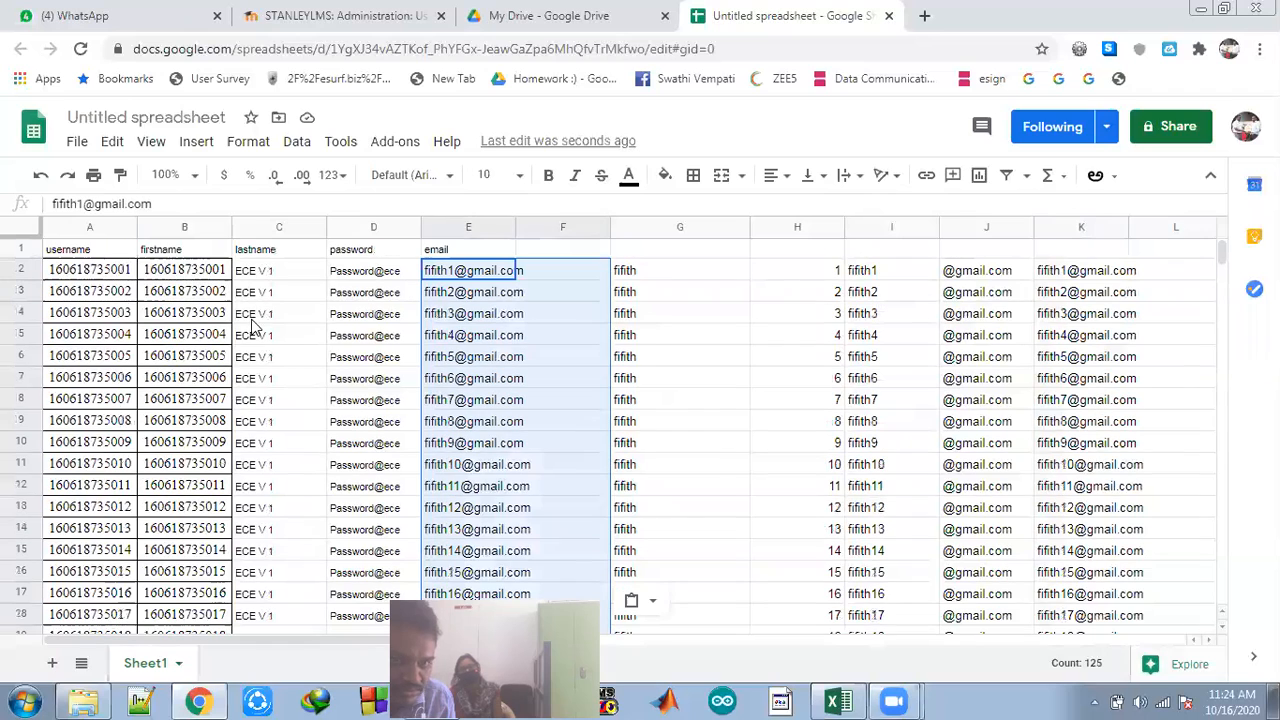
pyautogui.click(93, 255)
pyautogui.click(165, 257)
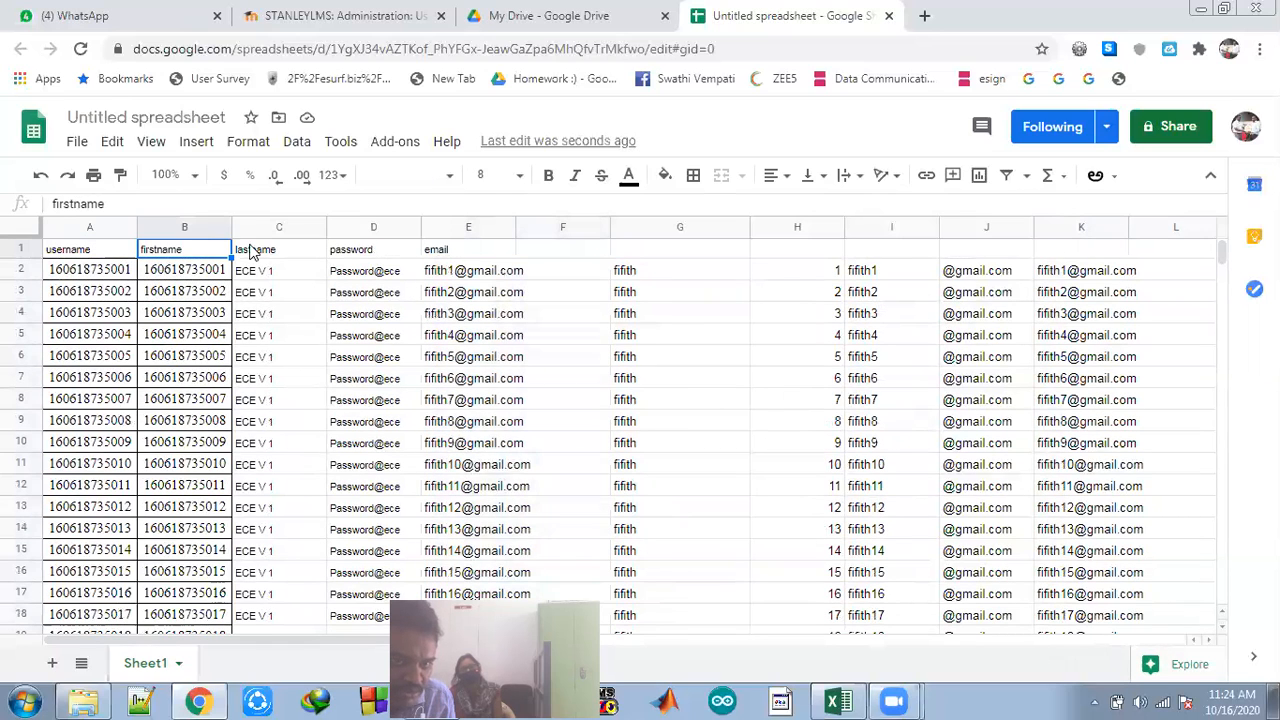
pyautogui.click(255, 253)
# - Check the password and email headers, then clear the helper columns F through K
pyautogui.click(357, 257)
pyautogui.click(457, 258)
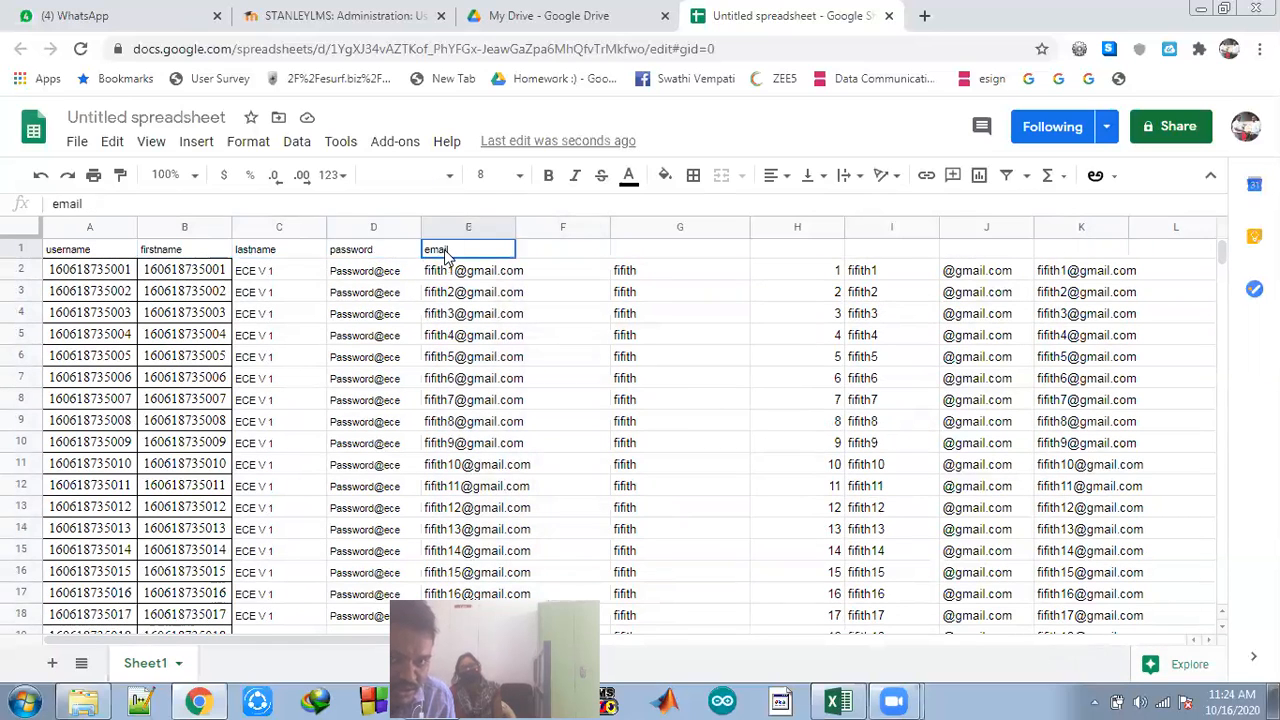
pyautogui.click(568, 227)
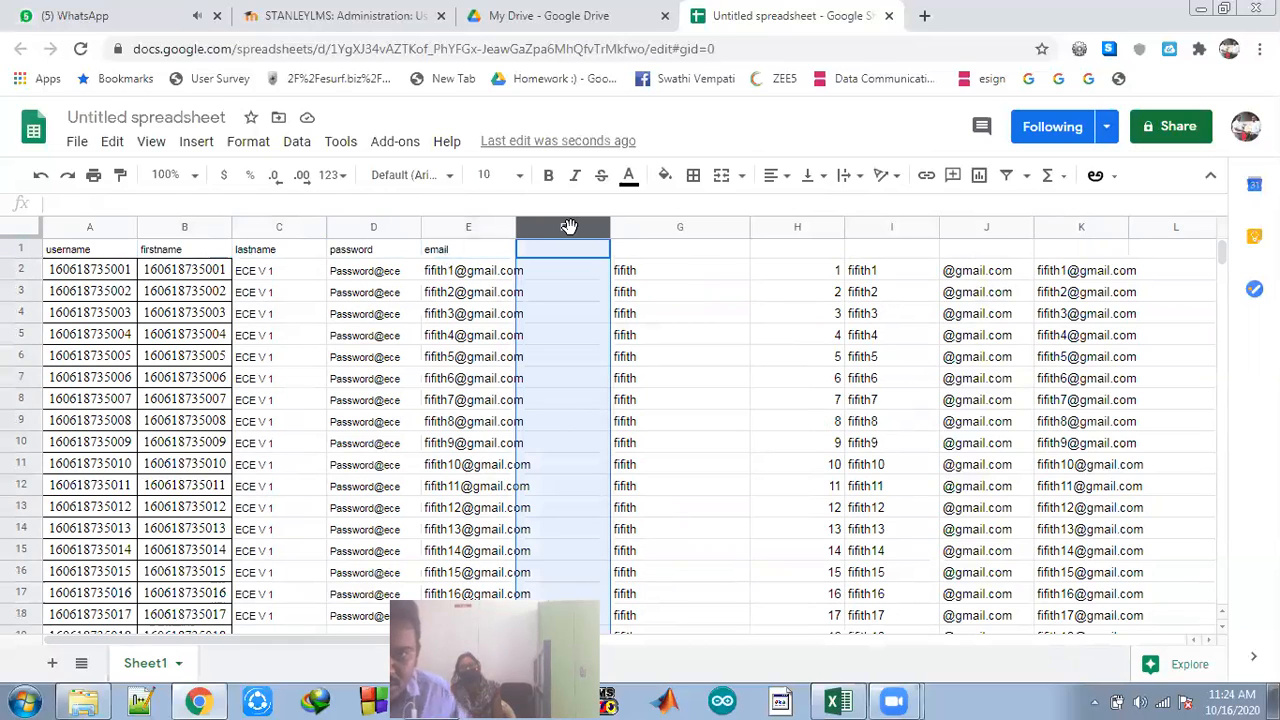
pyautogui.hotkey('shift', 'Right')
pyautogui.hotkey('shift', 'Right')
pyautogui.hotkey('shift', 'Right')
pyautogui.hotkey('shift', 'Right')
pyautogui.hotkey('shift', 'Right')
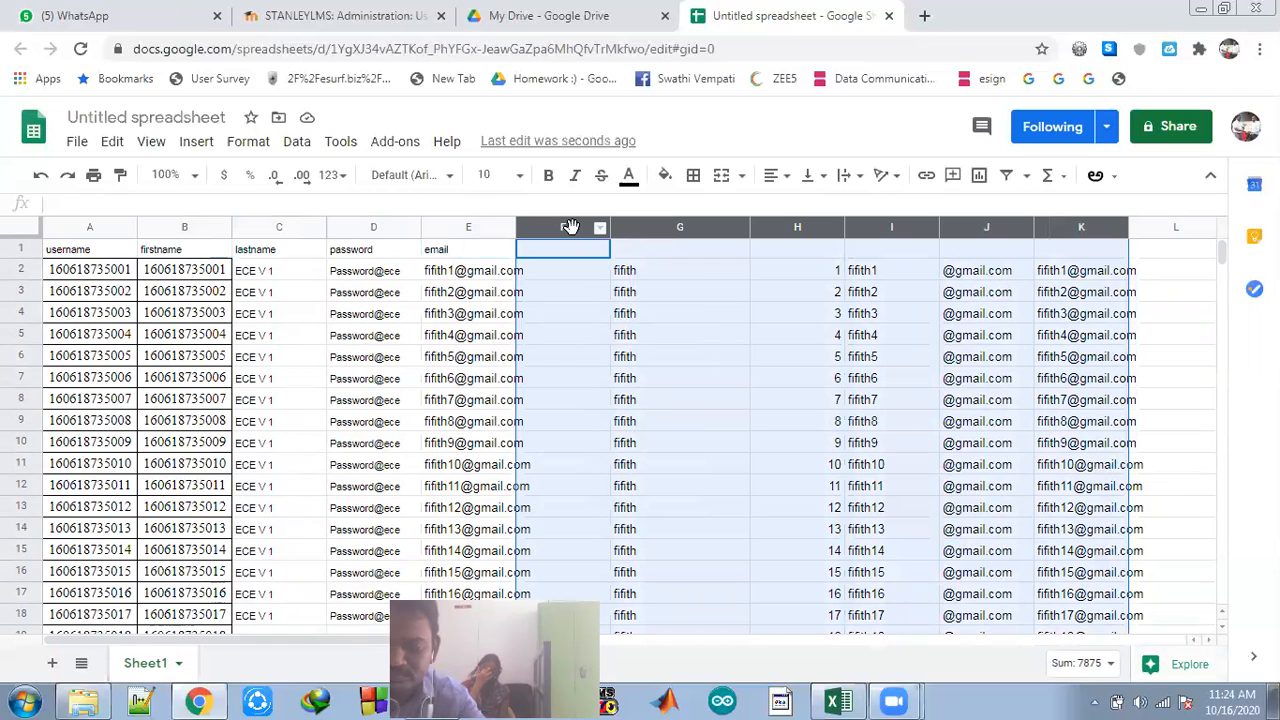
pyautogui.press('Delete')
pyautogui.click(663, 352)
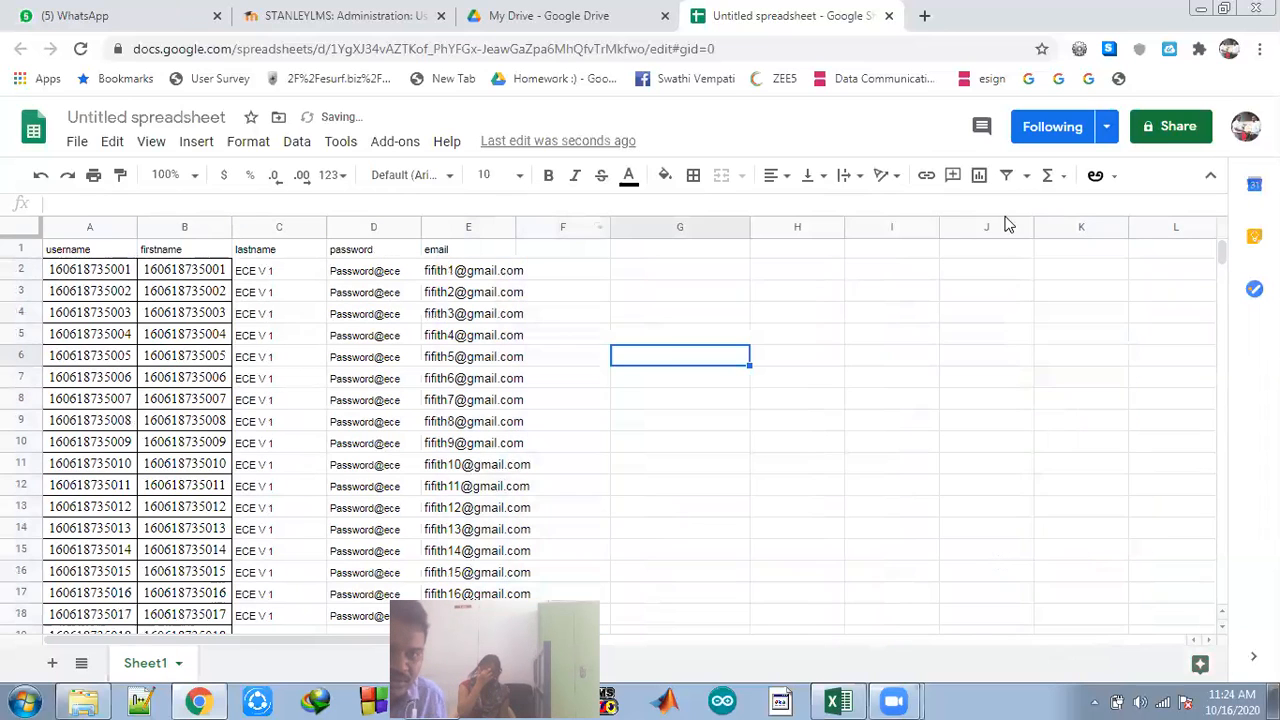
# - Download the current sheet as a comma-separated values (.csv) file
pyautogui.scroll(-5, 560, 357)
pyautogui.scroll(5, 560, 357)
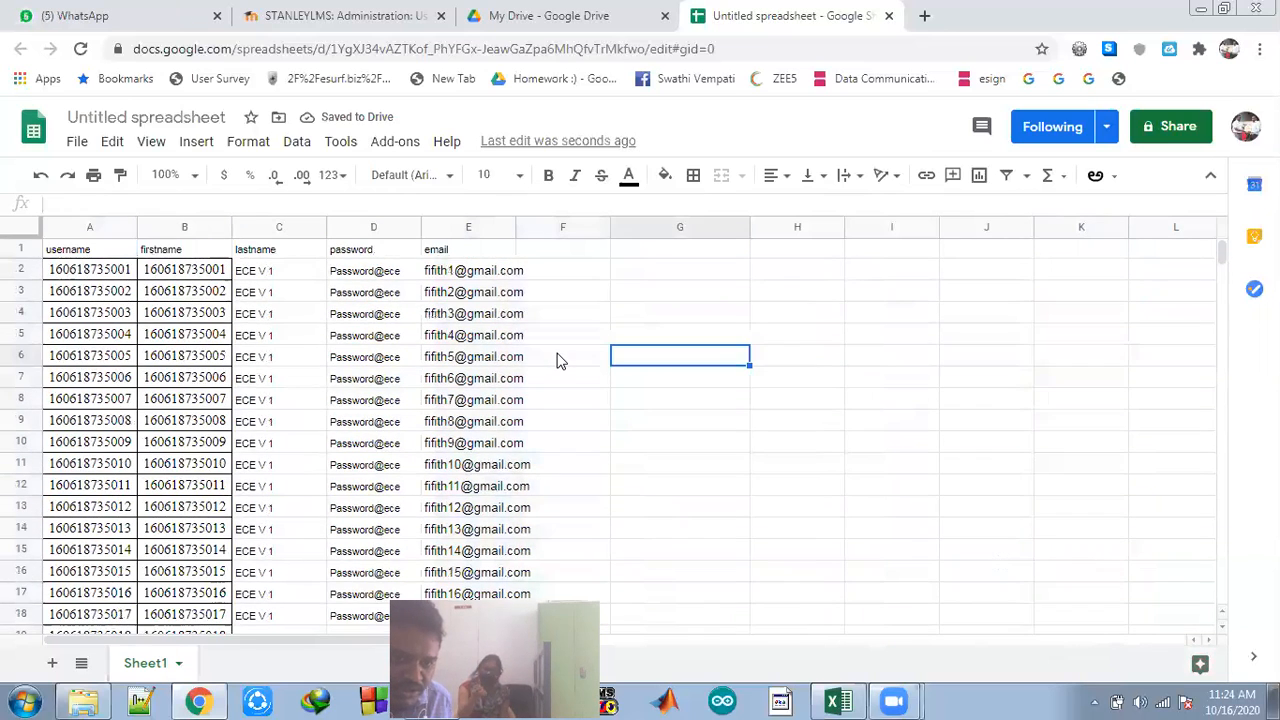
pyautogui.click(78, 145)
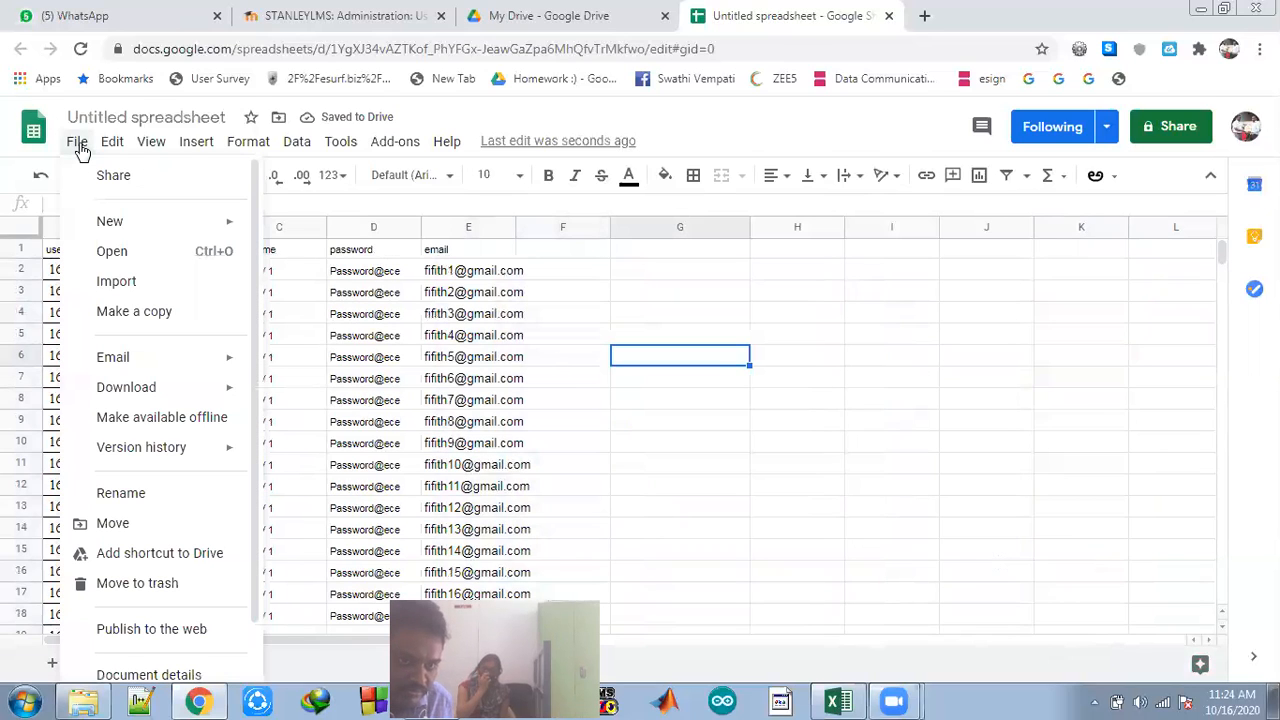
pyautogui.moveTo(140, 390)
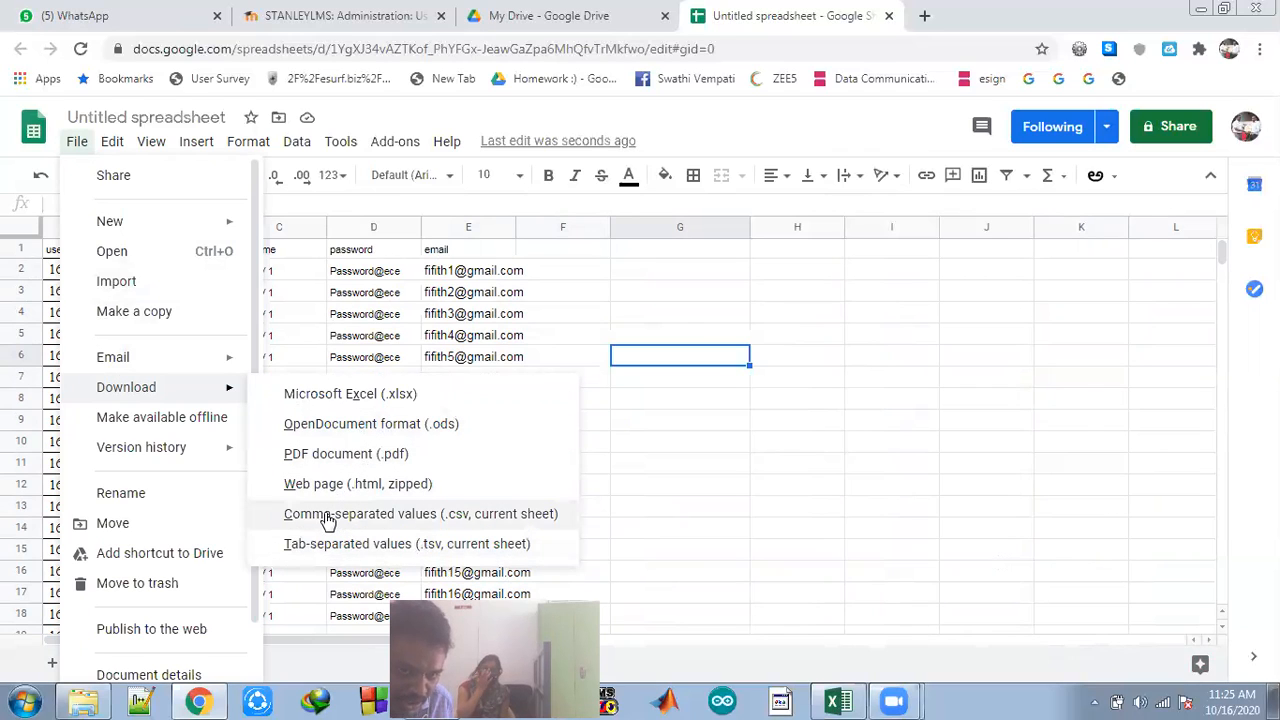
pyautogui.click(457, 514)
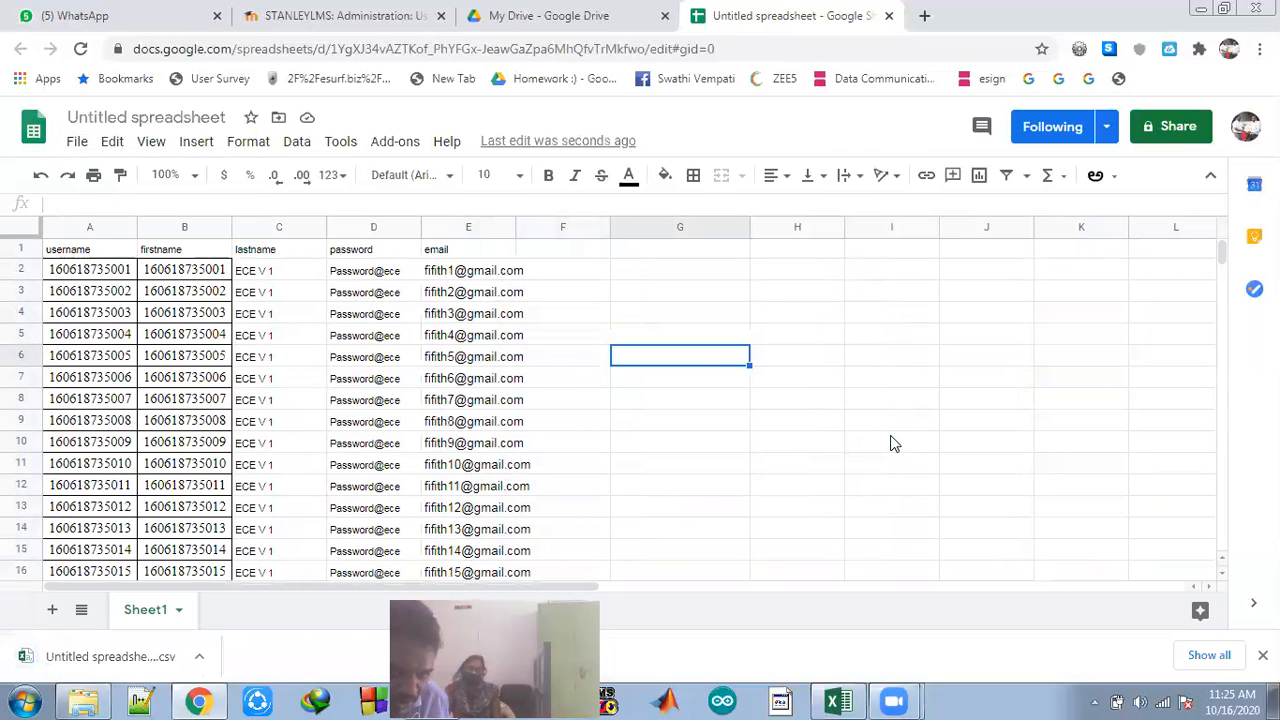
# - Show the downloaded CSV in the Downloads folder and rename it 'V sem ece'
pyautogui.rightClick(110, 656)
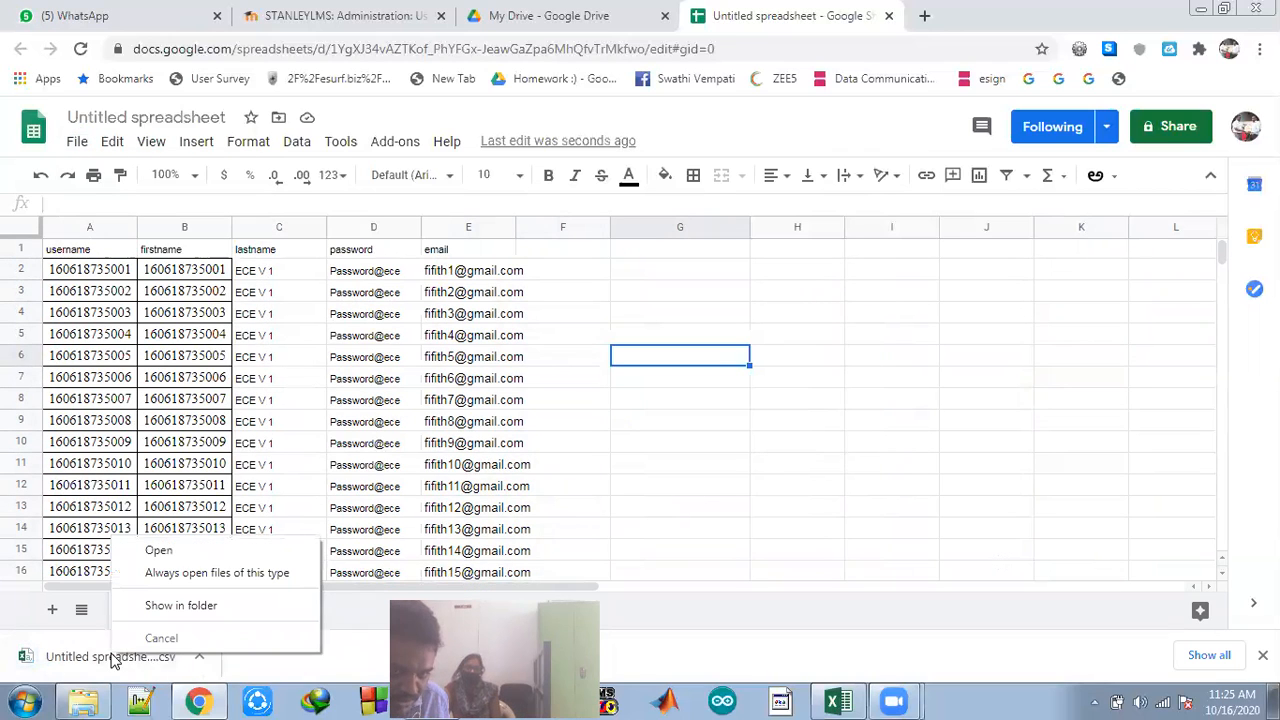
pyautogui.click(174, 610)
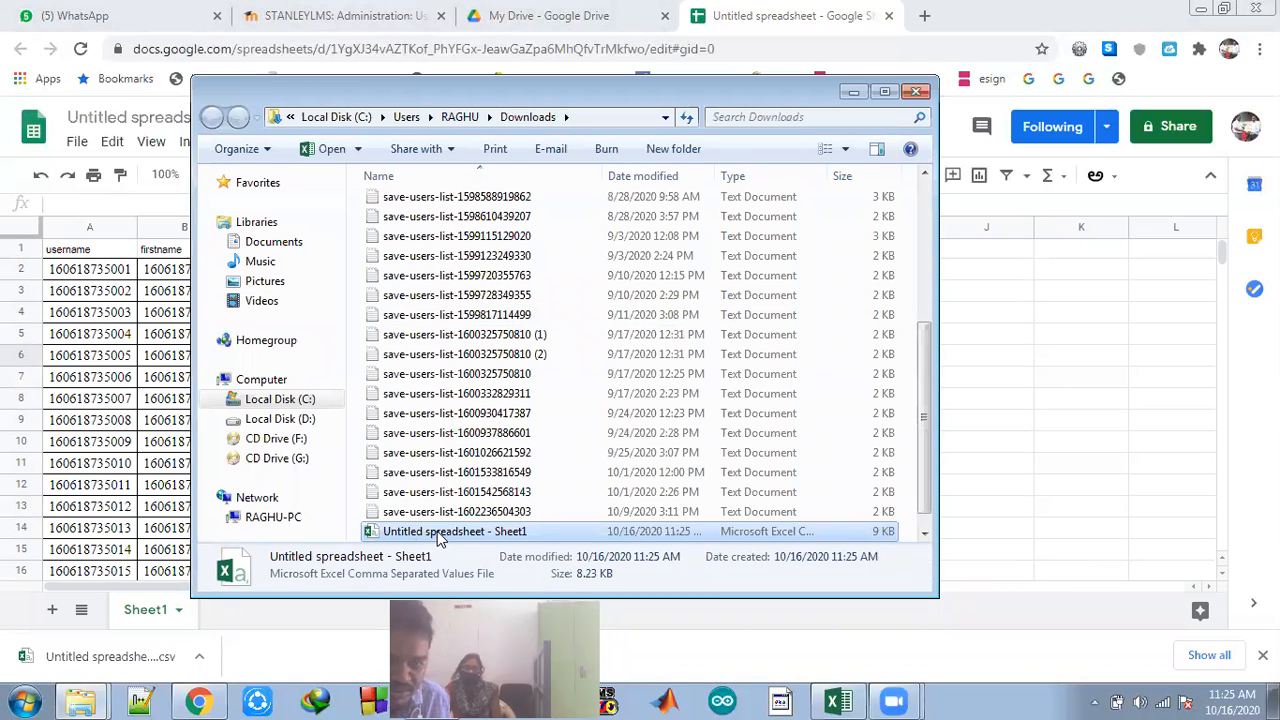
pyautogui.click(437, 535)
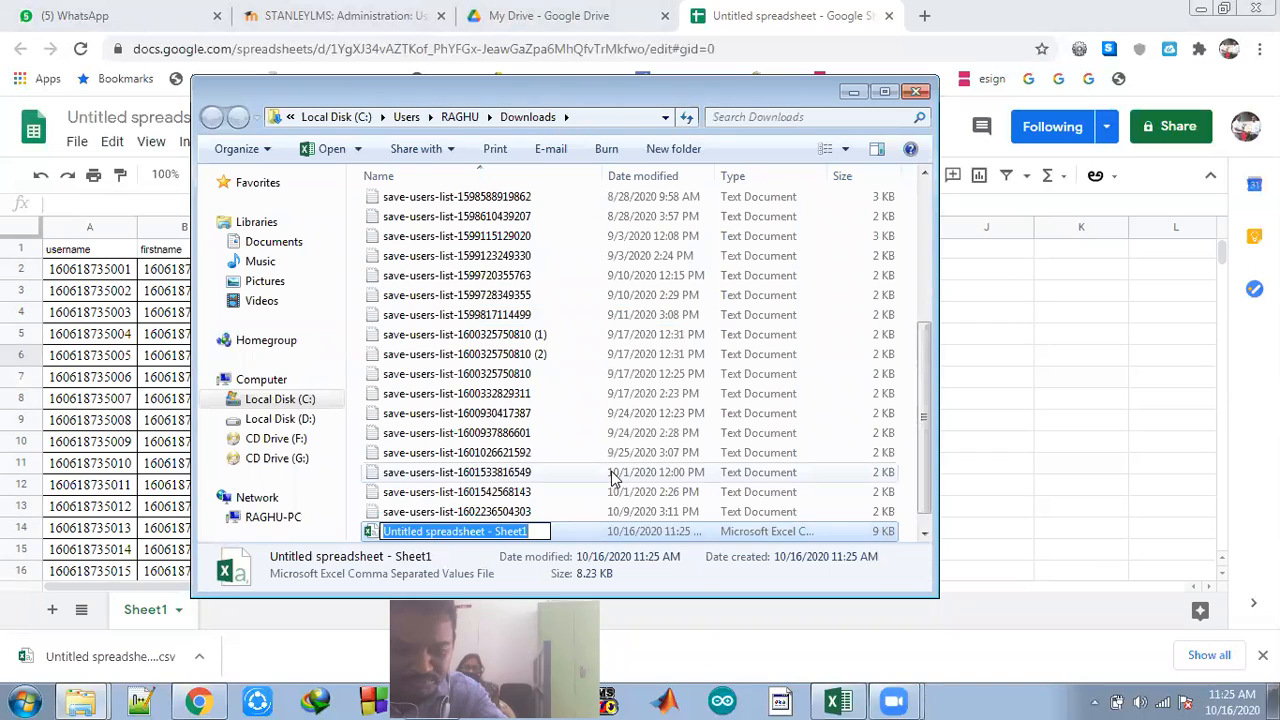
pyautogui.write('V sem')
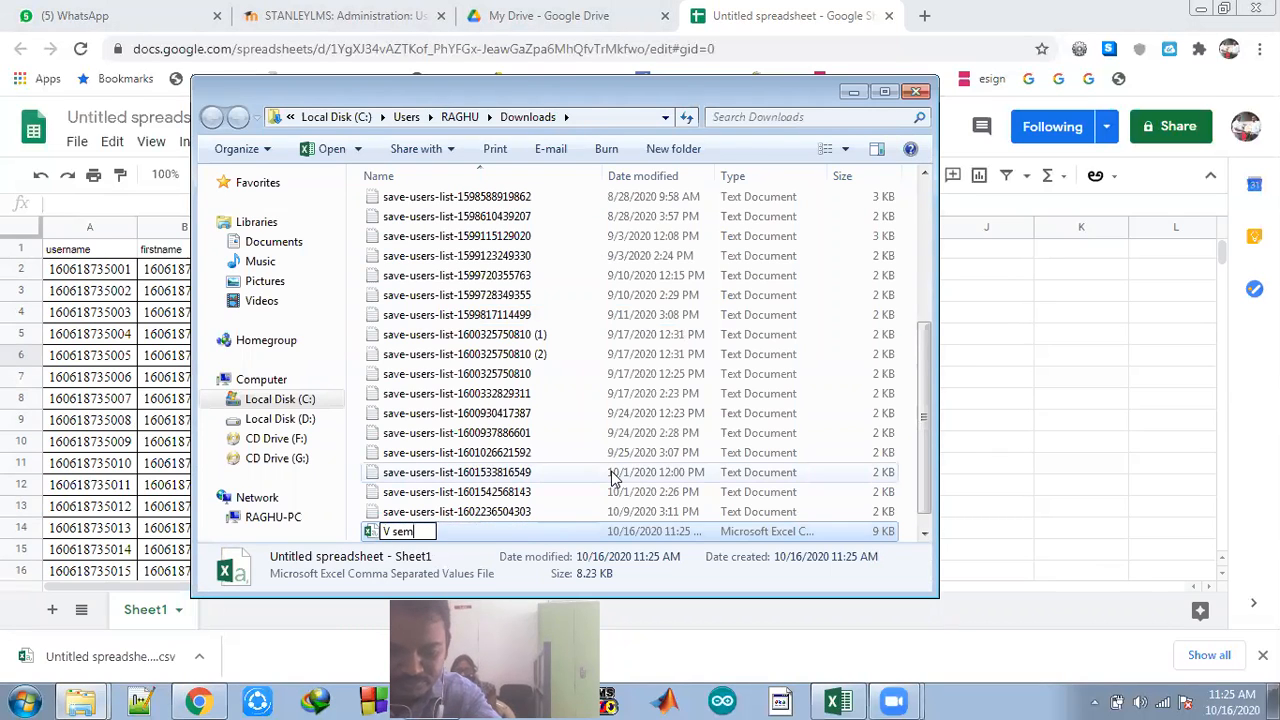
pyautogui.write(' ece')
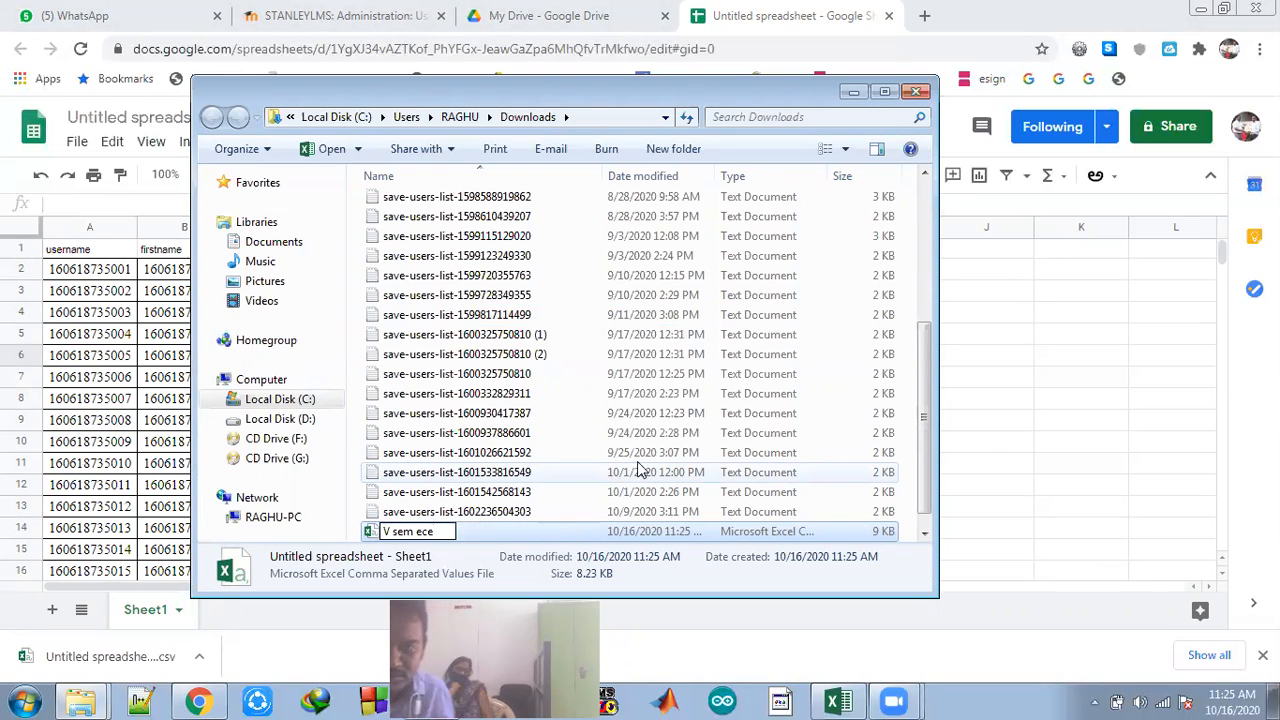
pyautogui.click(1091, 377)
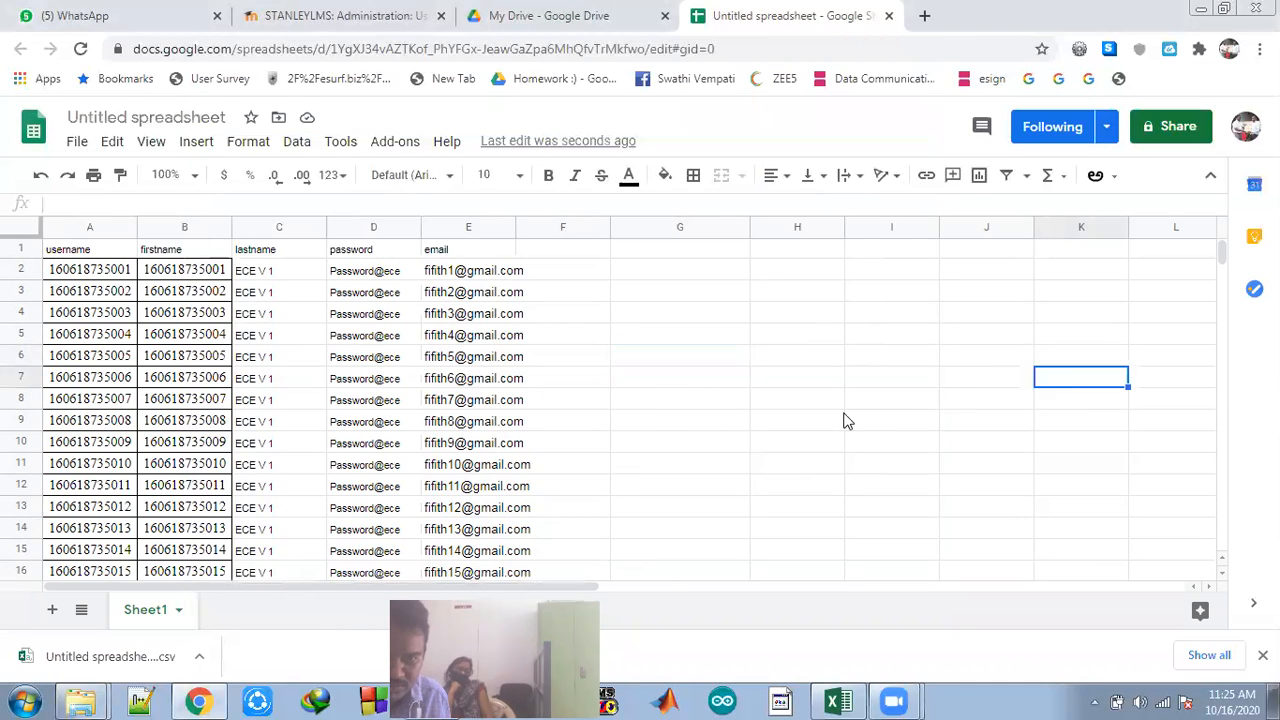
pyautogui.click(108, 657)
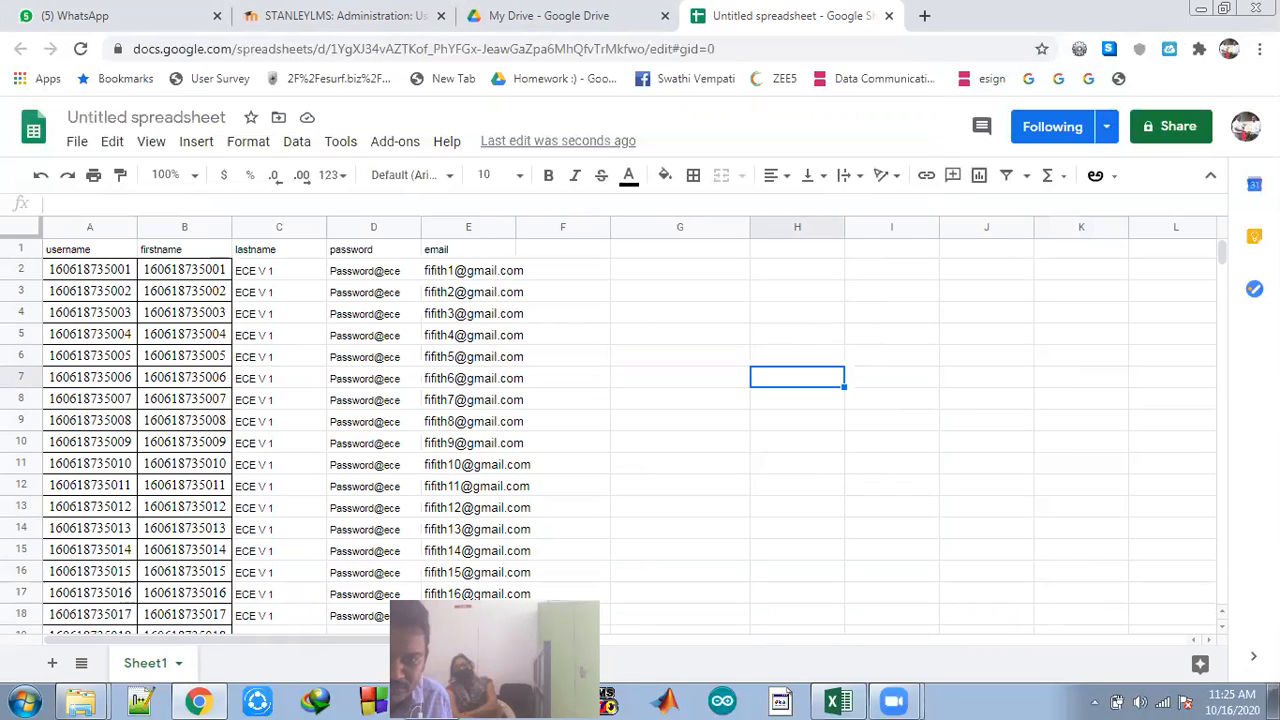
# - Attach 'V sem ece' from Downloads to the Upload users form through the file picker
pyautogui.click(220, 700)
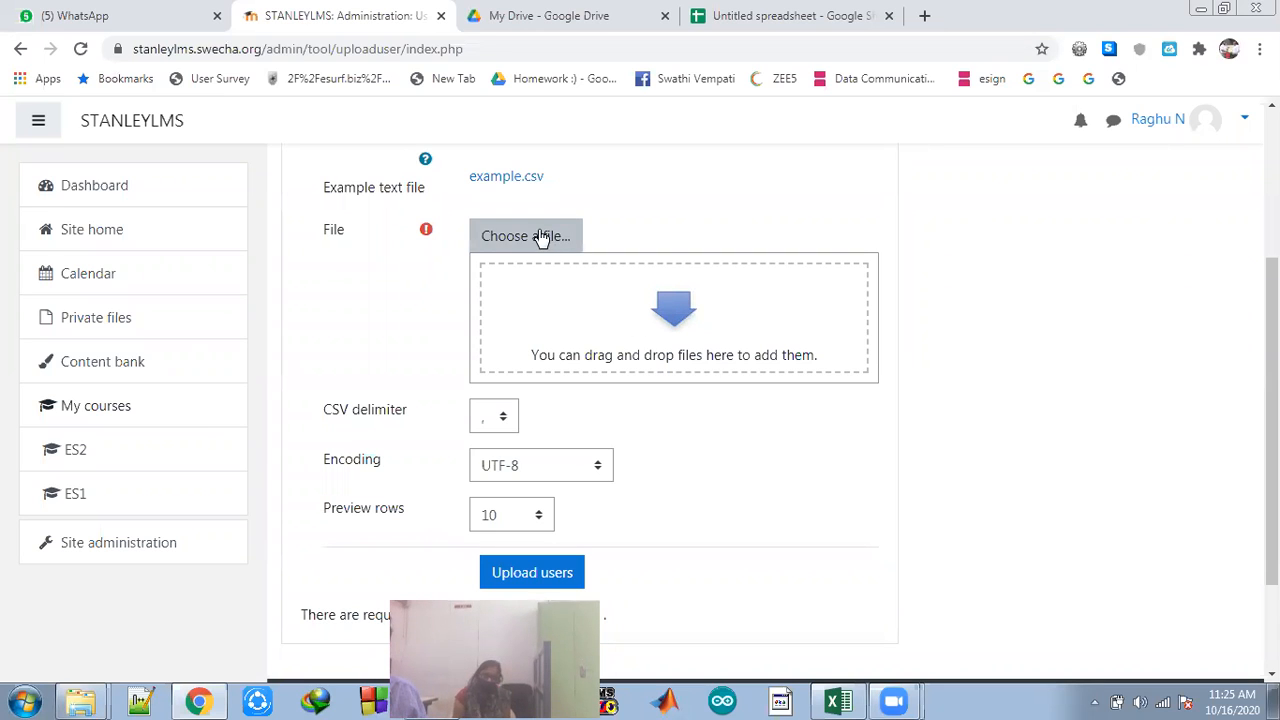
pyautogui.click(503, 240)
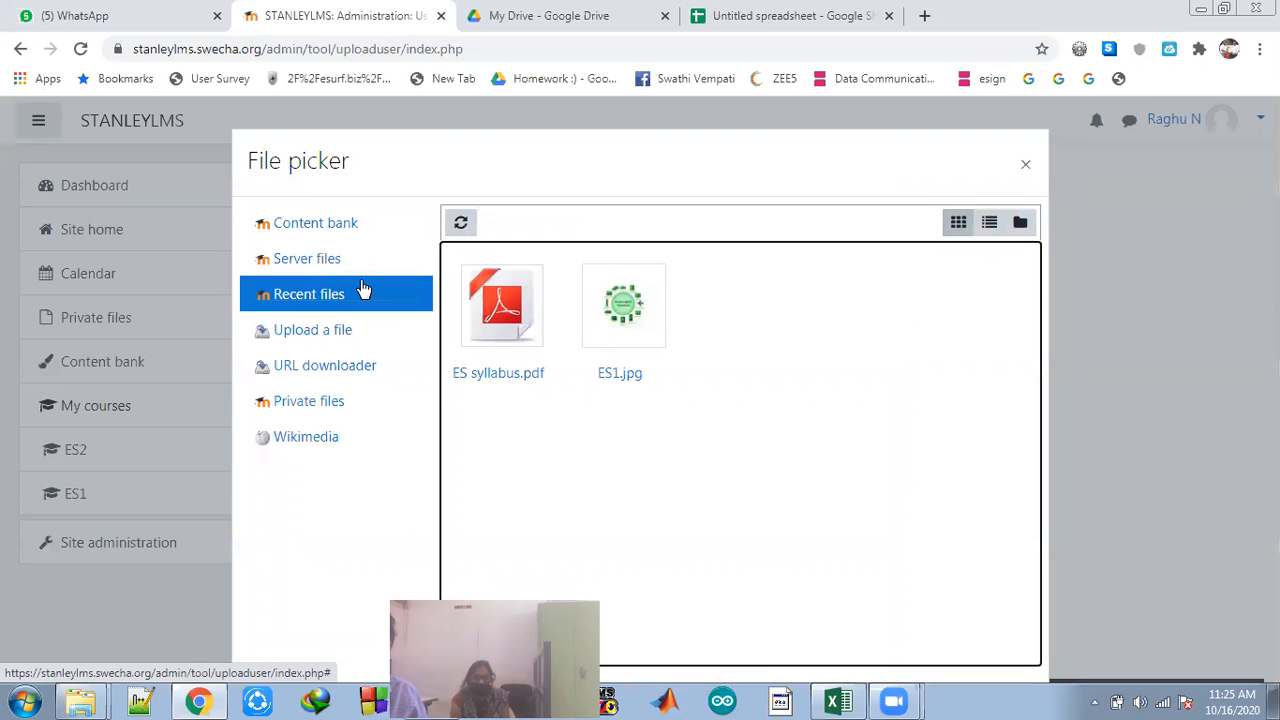
pyautogui.click(319, 331)
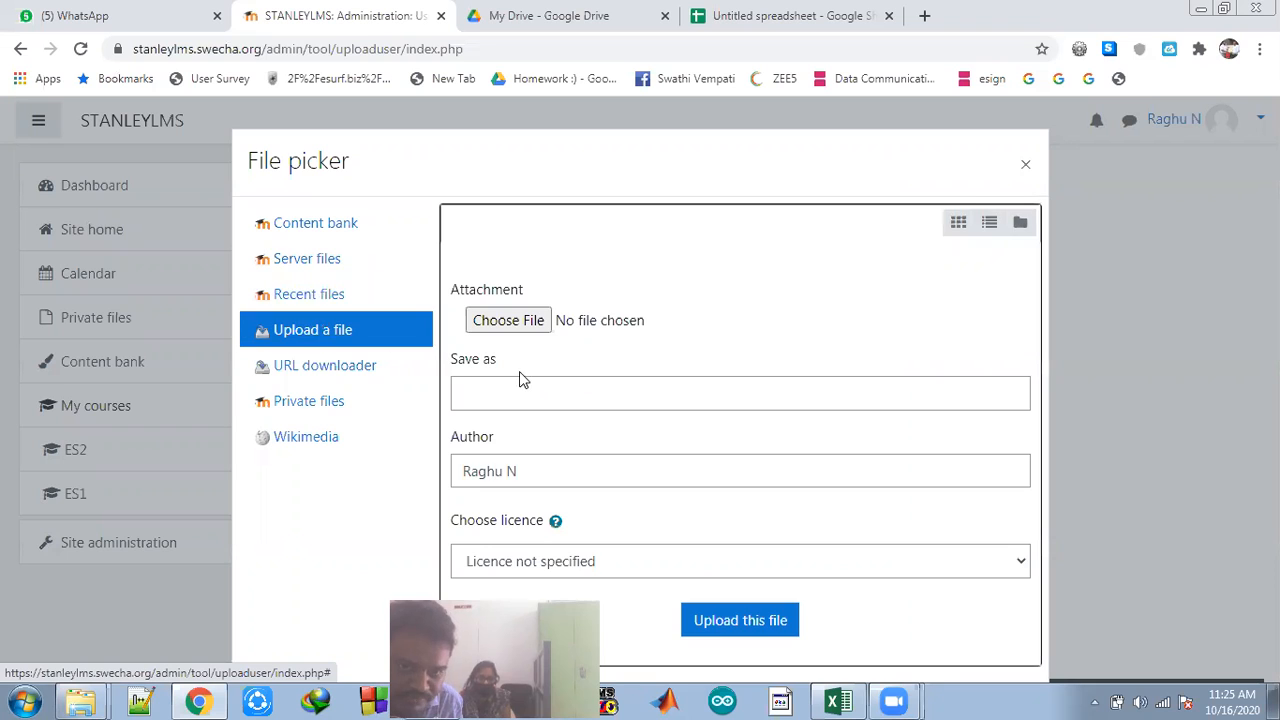
pyautogui.click(508, 321)
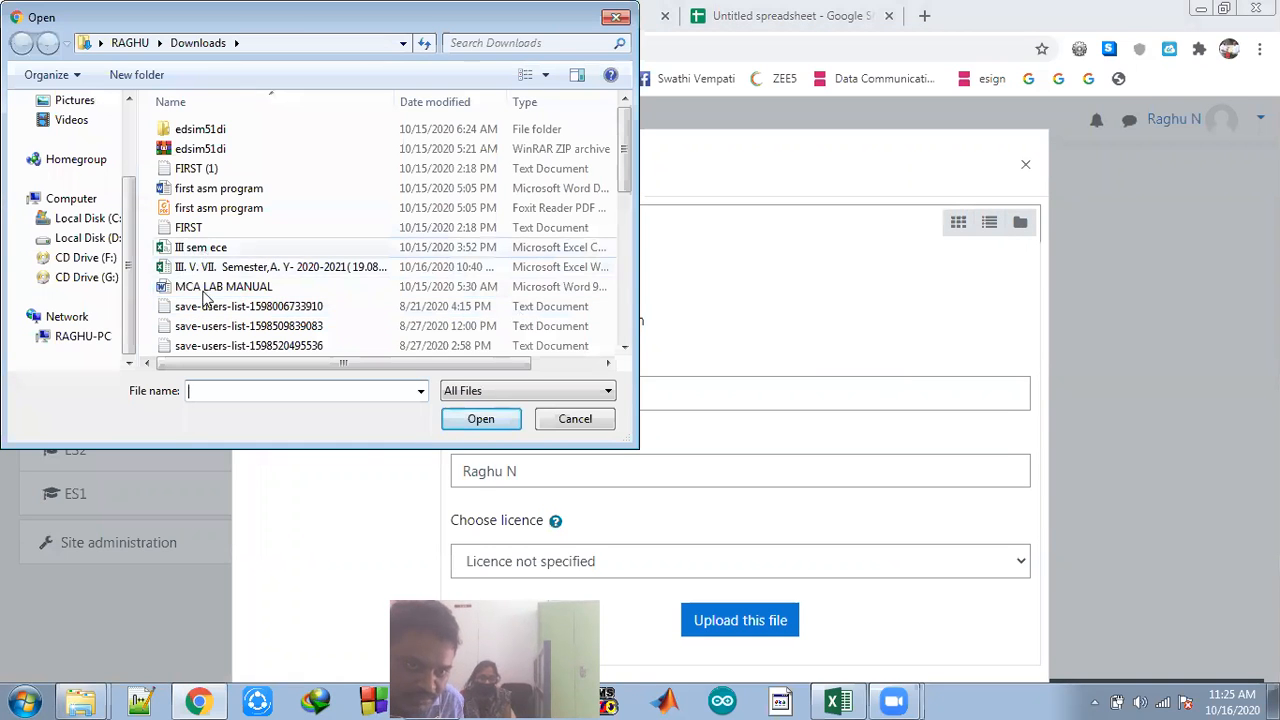
pyautogui.moveTo(624, 159); pyautogui.dragTo(626, 300)
pyautogui.click(208, 326)
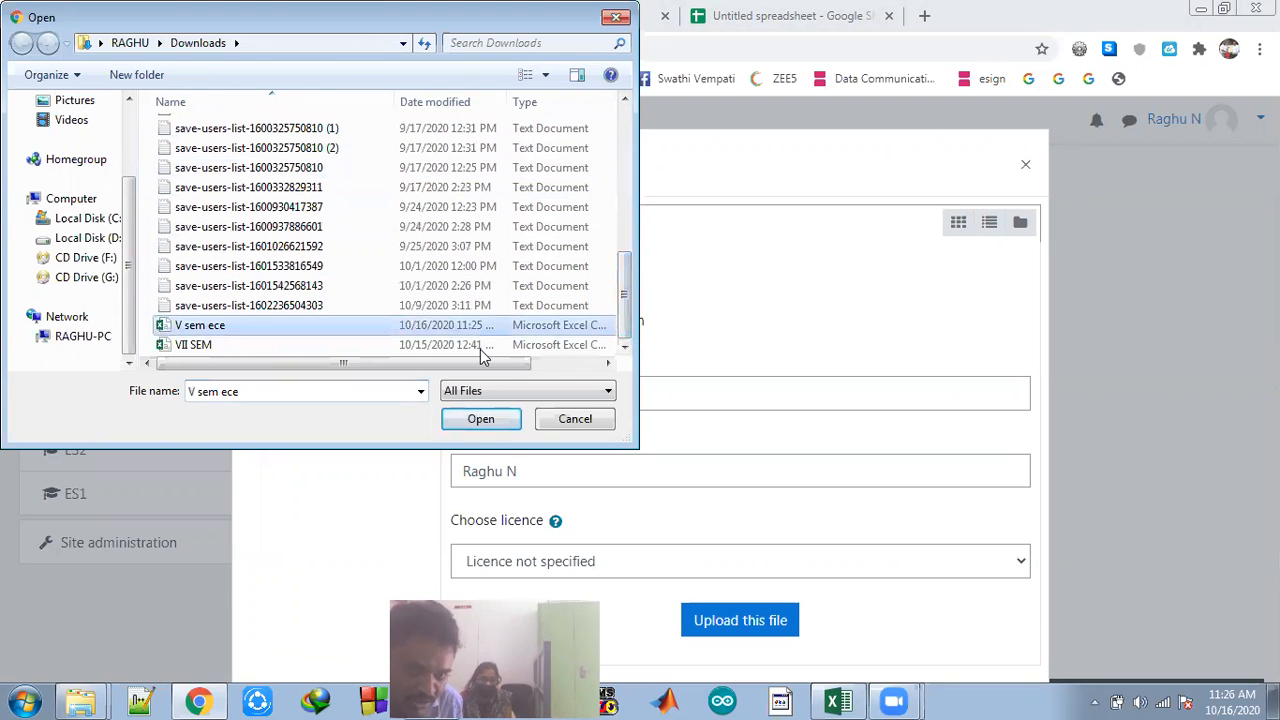
pyautogui.click(481, 419)
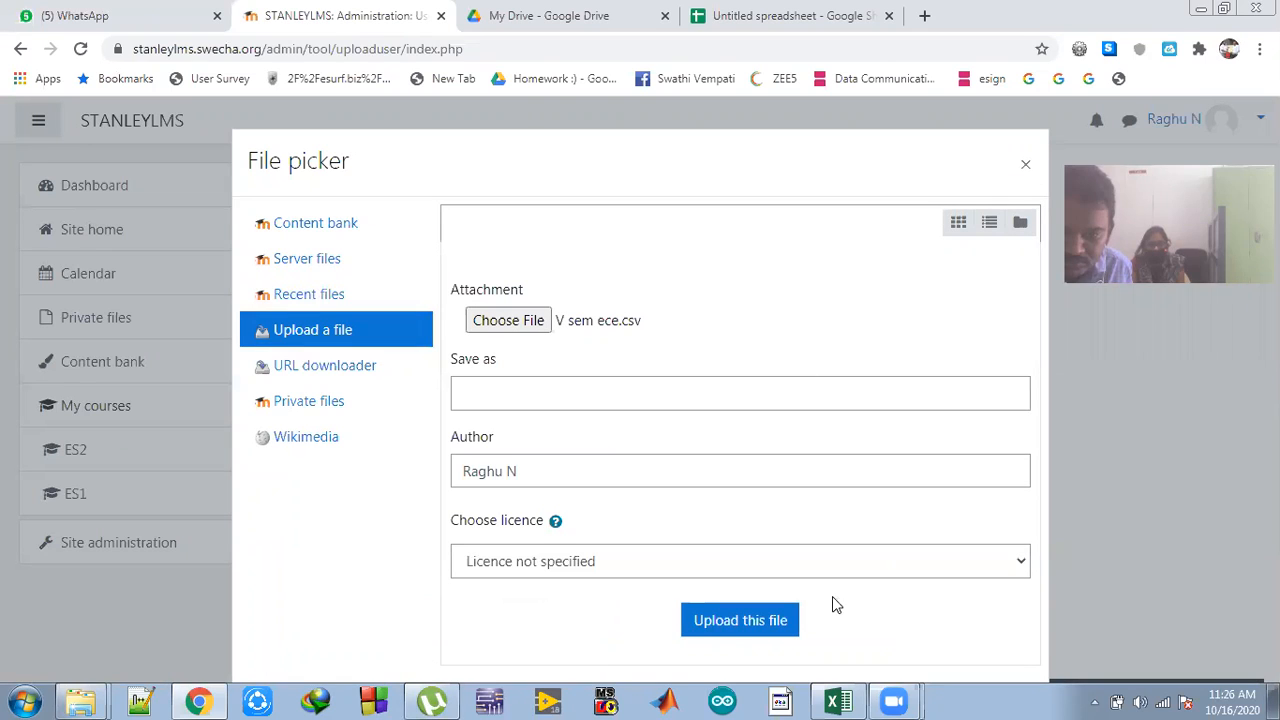
pyautogui.press('Return')
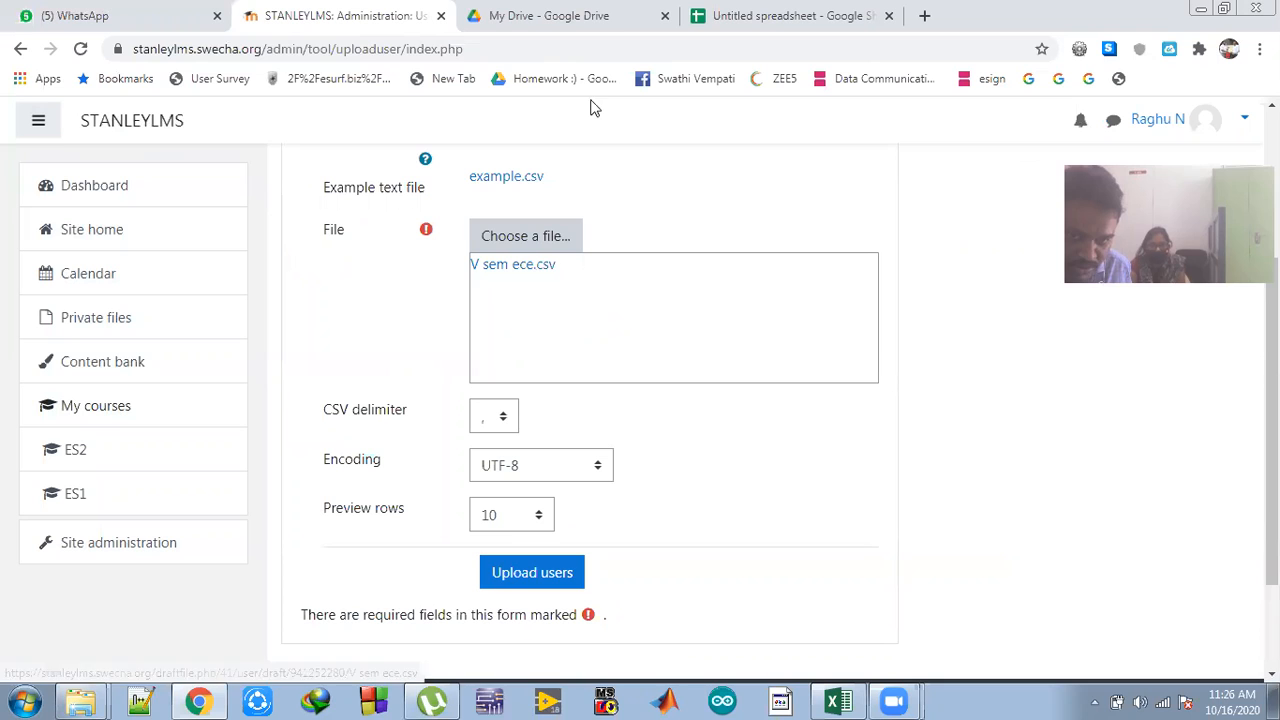
# - Submit 'V sem ece.csv' and scroll through the ECE V student preview and upload settings
pyautogui.click(525, 575)
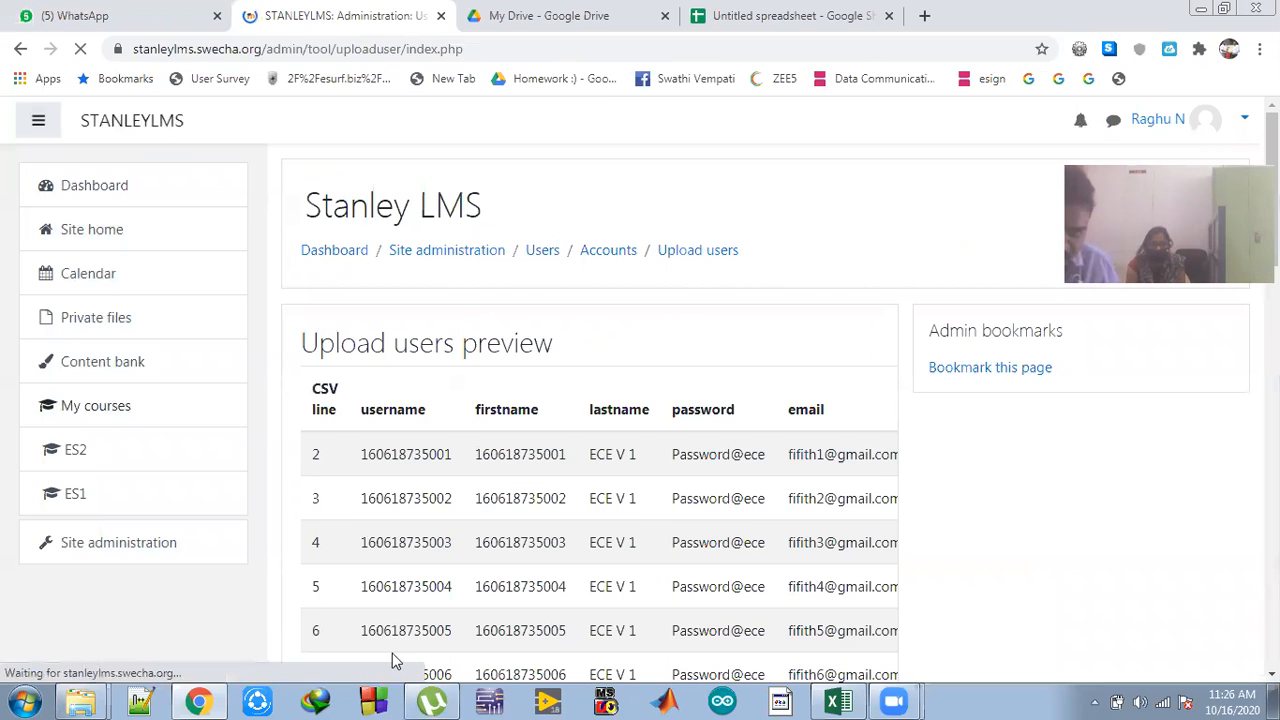
pyautogui.scroll(-3, 524, 388)
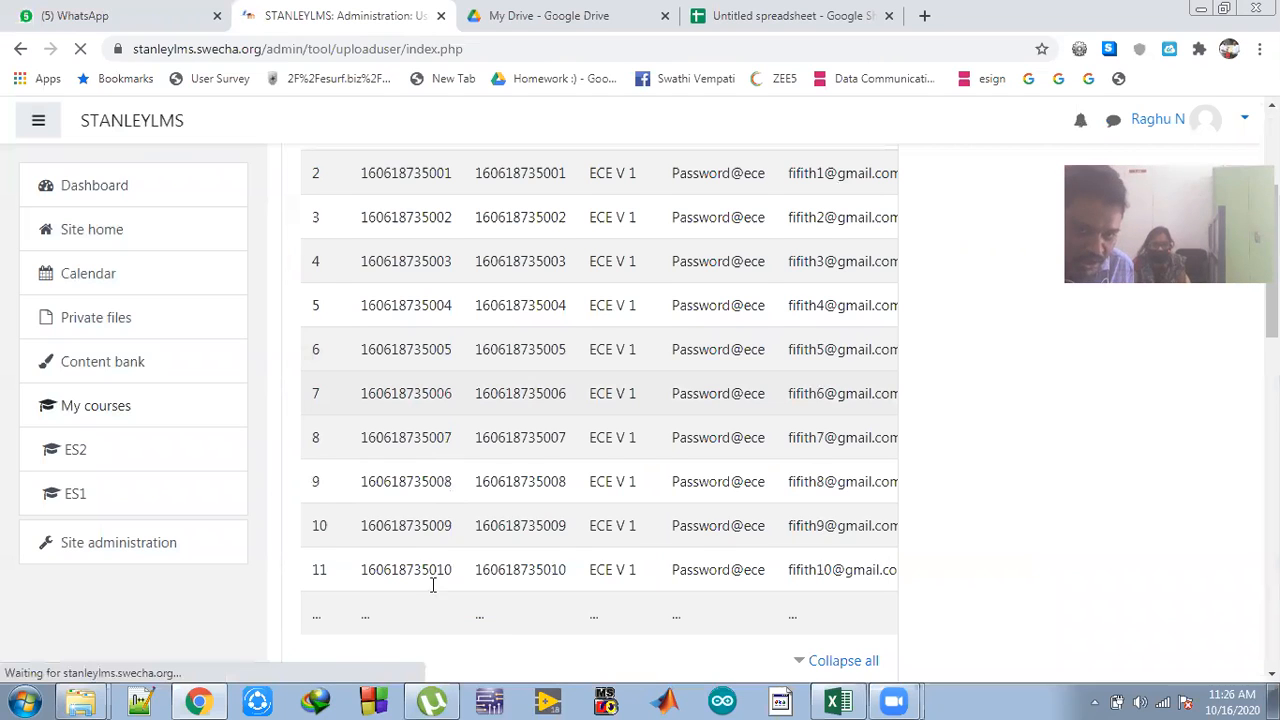
pyautogui.scroll(-3, 429, 583)
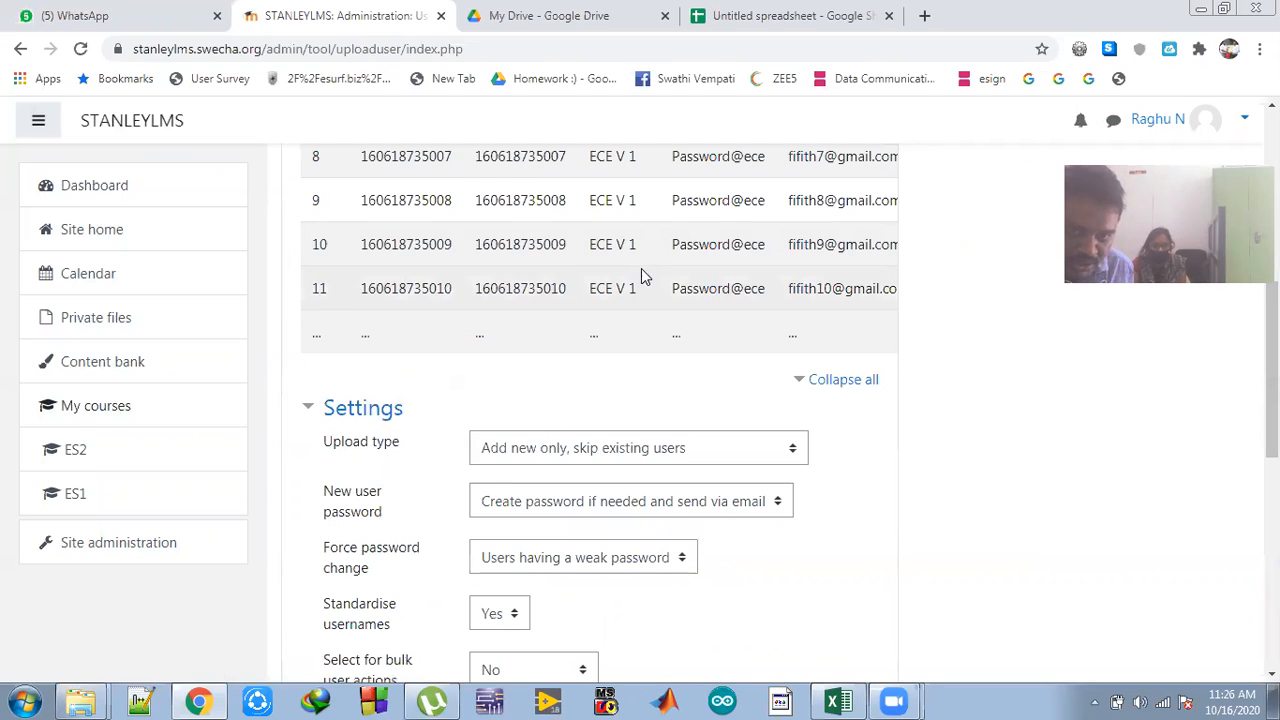
pyautogui.scroll(5, 480, 297)
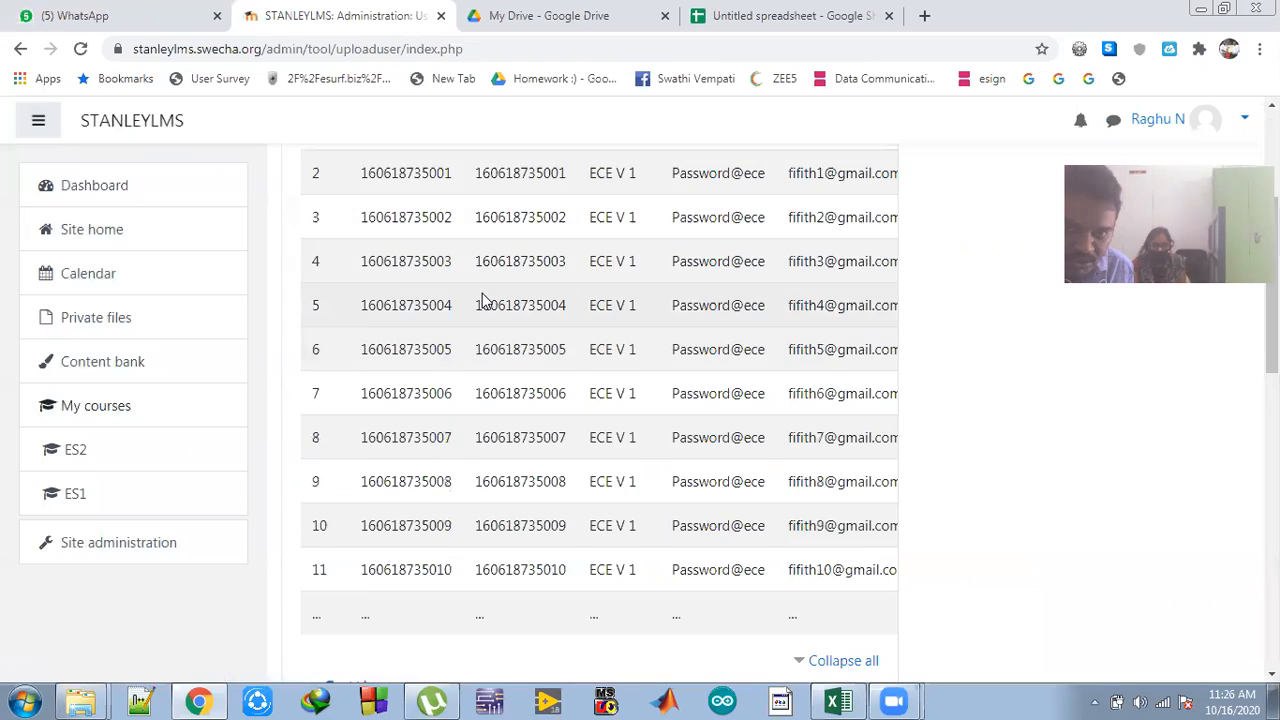
pyautogui.scroll(-2, 391, 465)
pyautogui.scroll(-5, 391, 465)
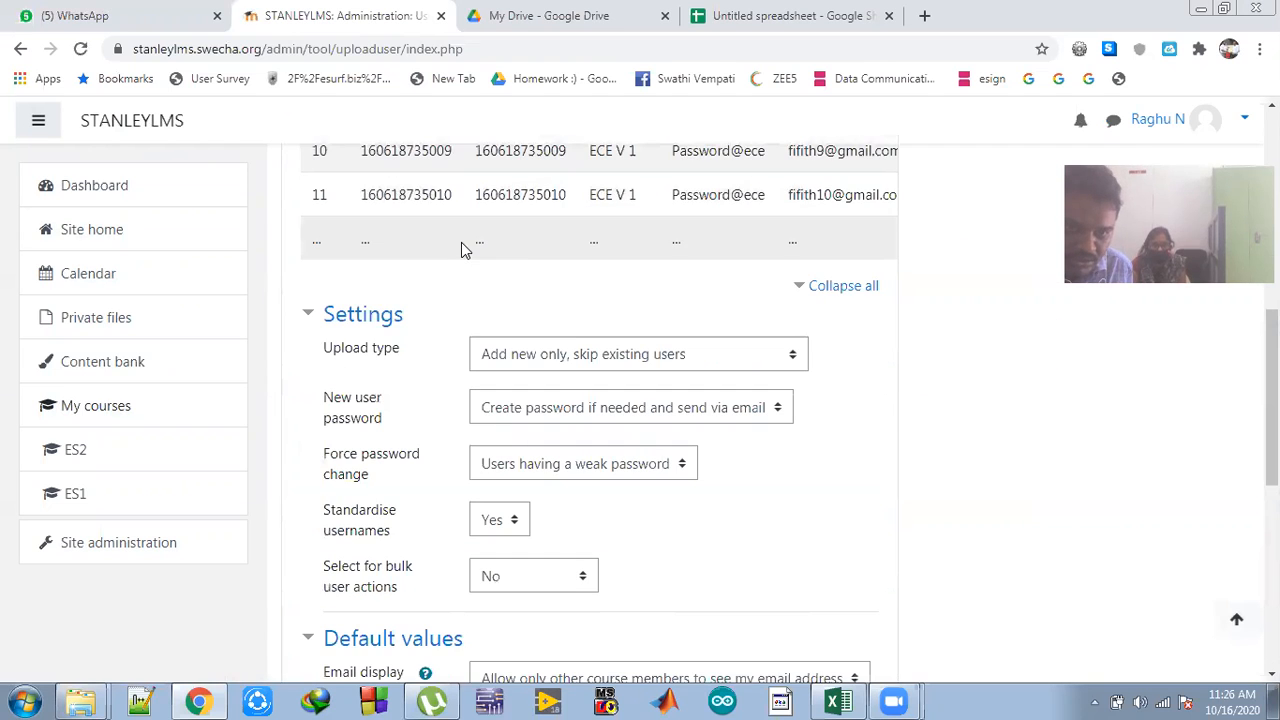
pyautogui.scroll(-2, 460, 249)
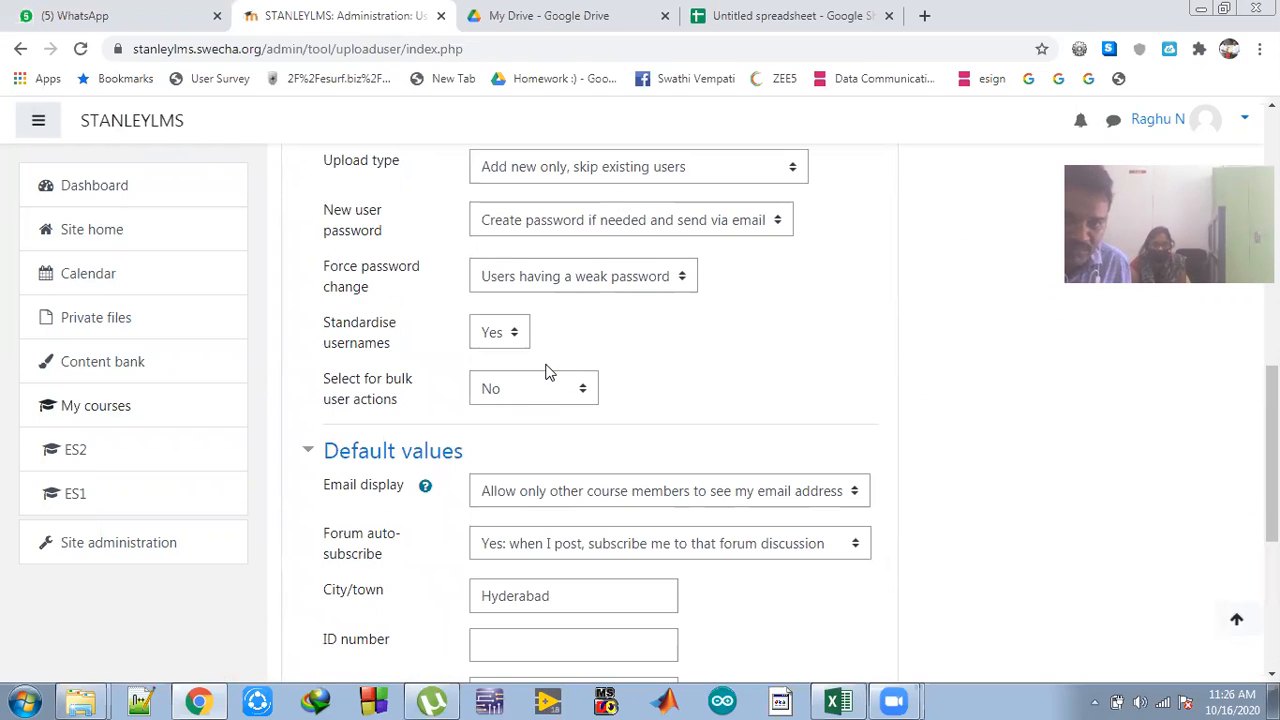
pyautogui.scroll(3, 560, 400)
pyautogui.scroll(-1, 600, 400)
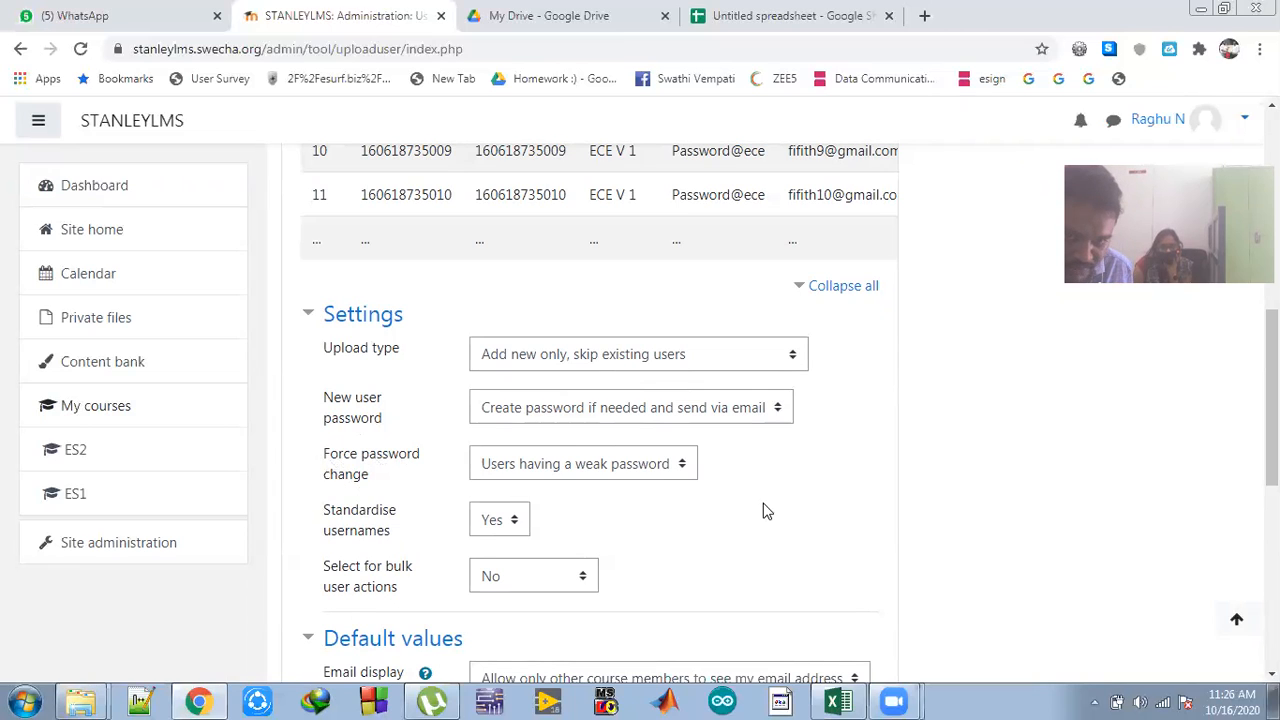
# - Force password change for all users, set default institution SCETW and department ECE, then upload
pyautogui.click(680, 464)
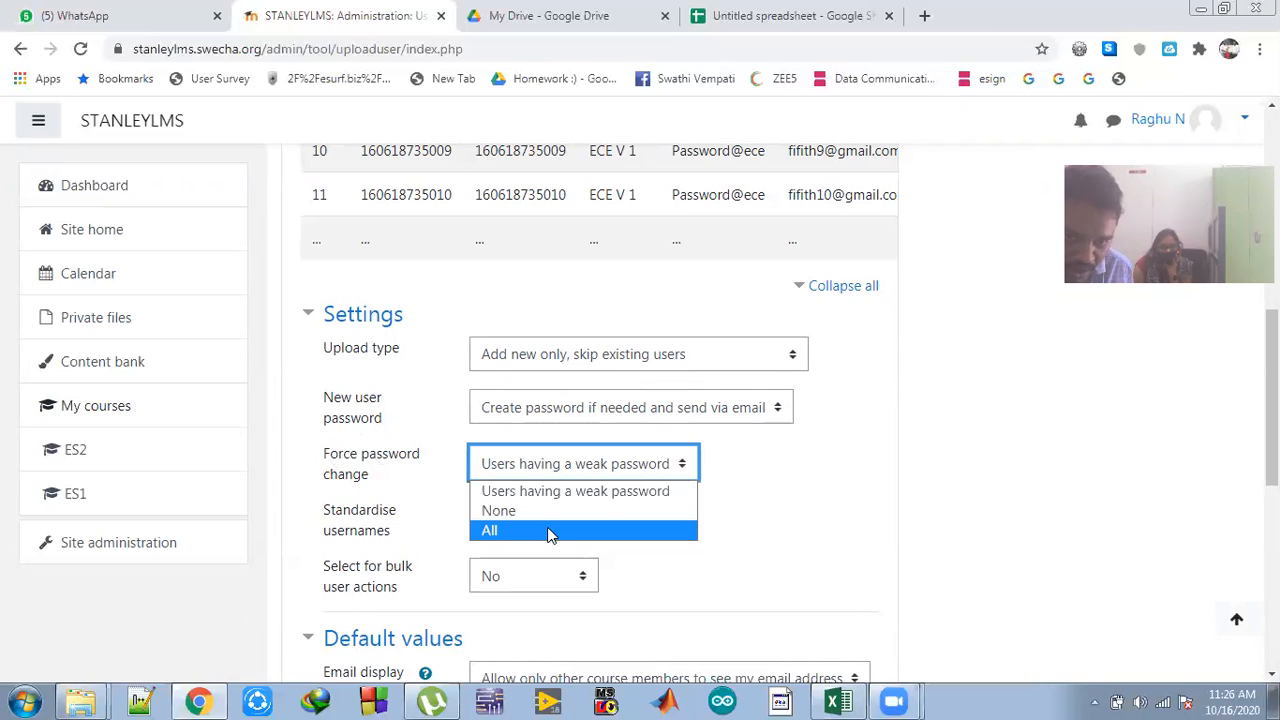
pyautogui.click(549, 532)
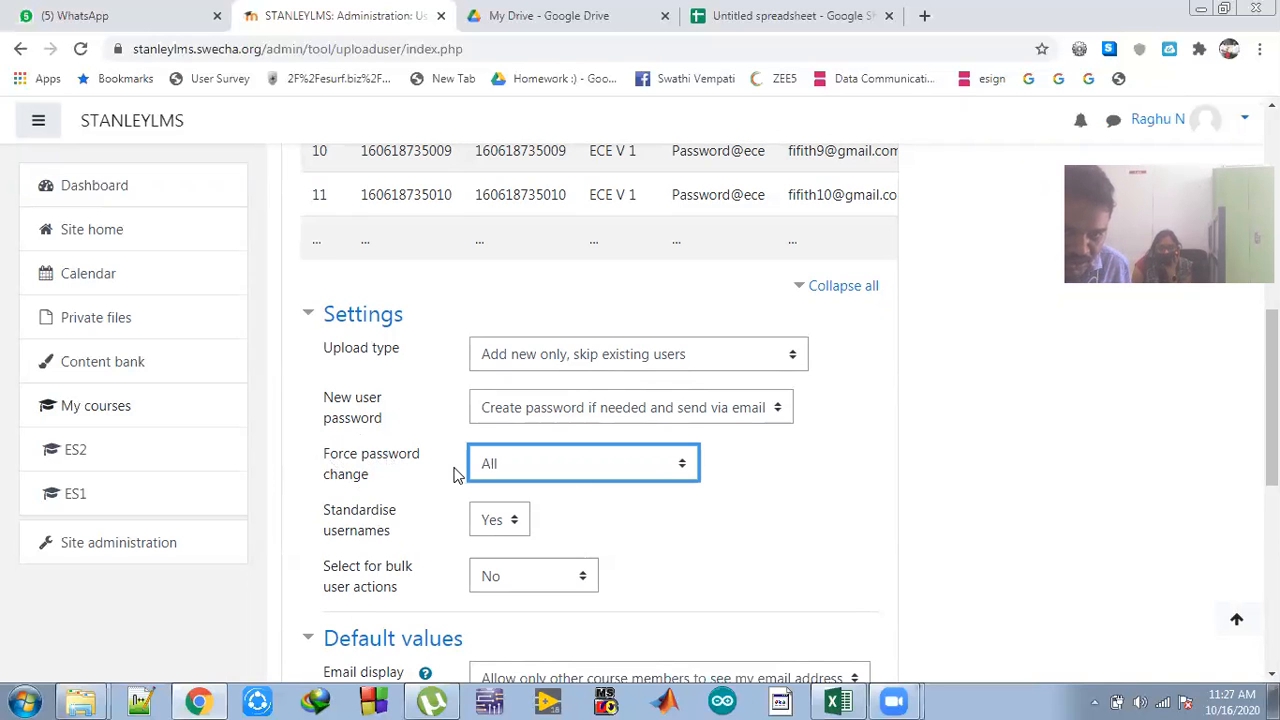
pyautogui.scroll(-6, 455, 473)
pyautogui.scroll(1, 523, 457)
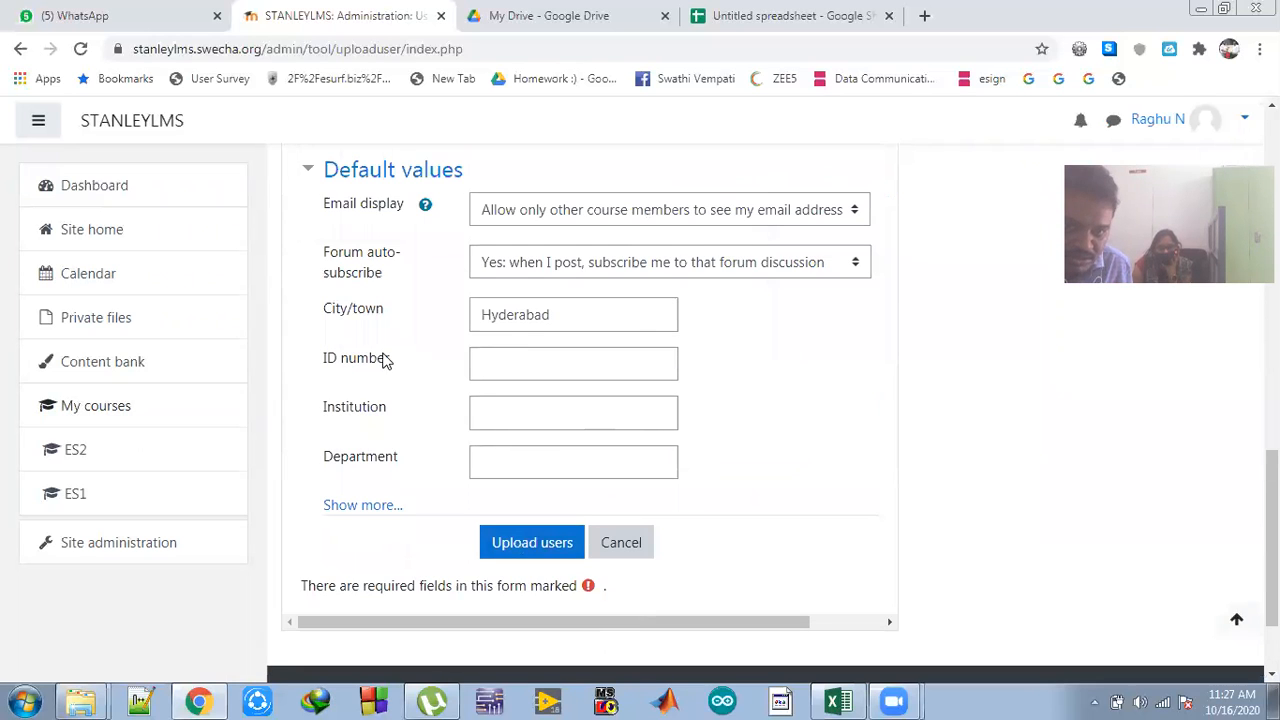
pyautogui.click(502, 416)
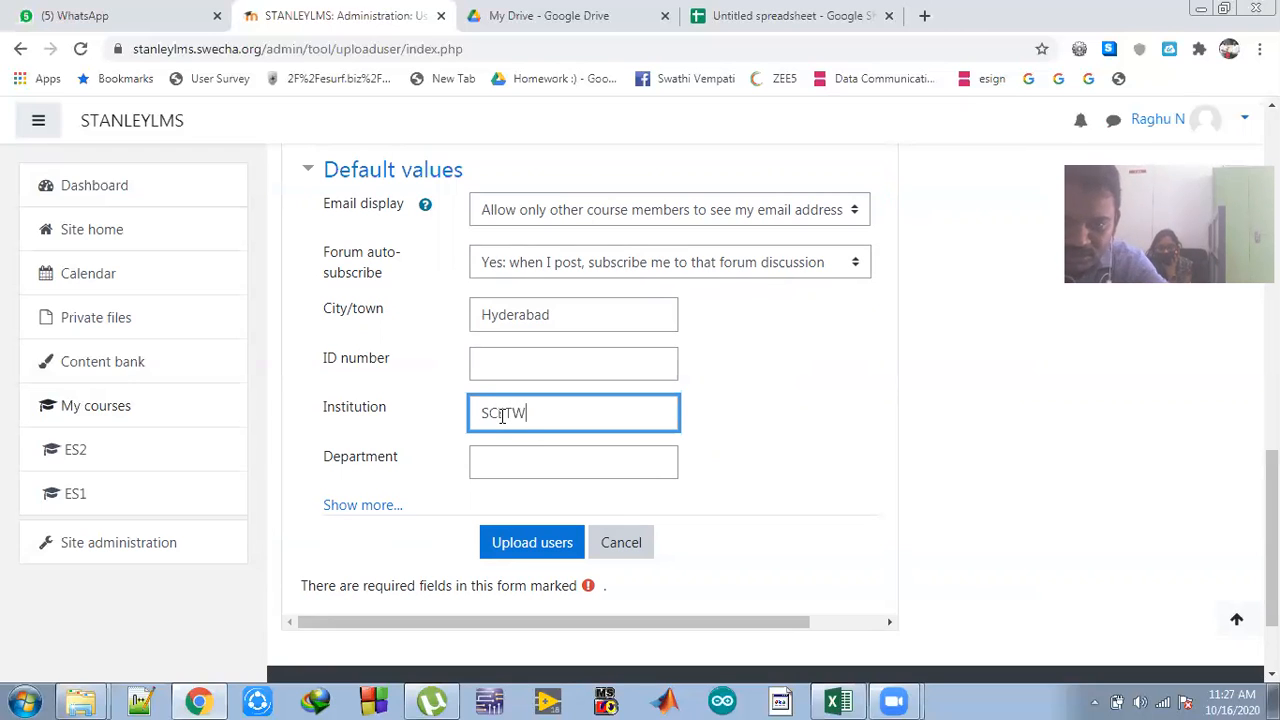
pyautogui.click(513, 454)
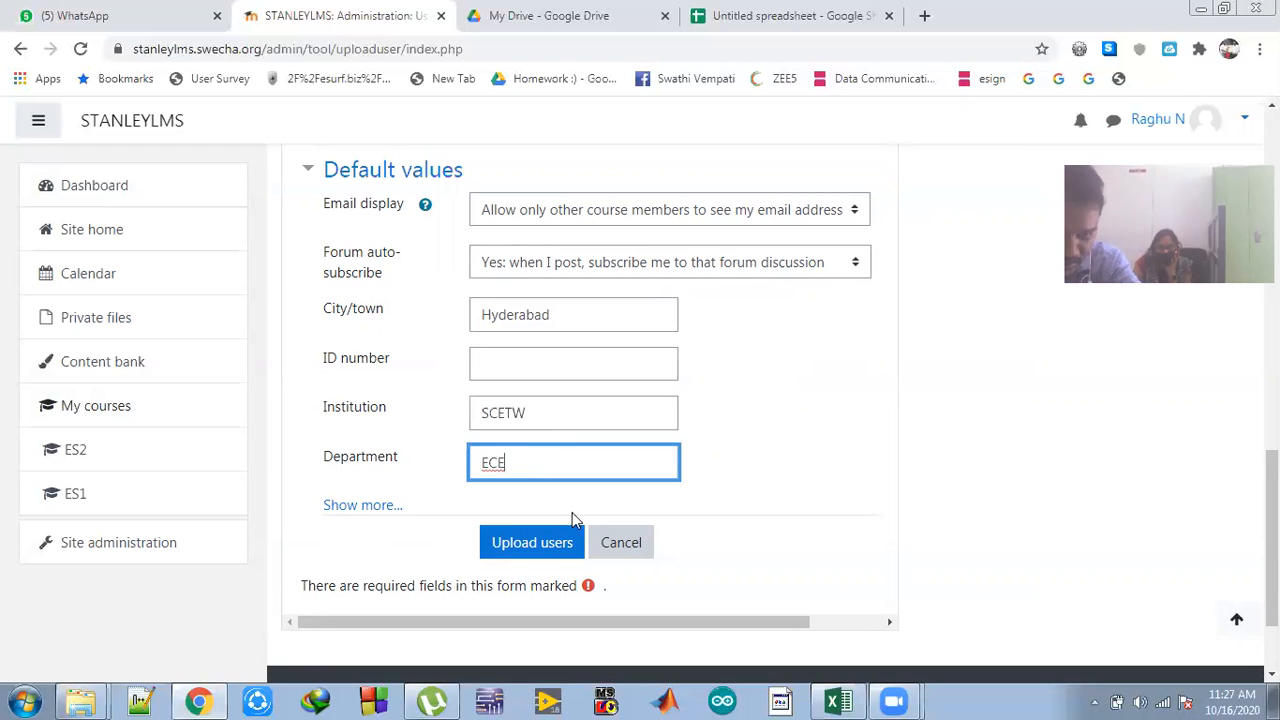
pyautogui.click(536, 544)
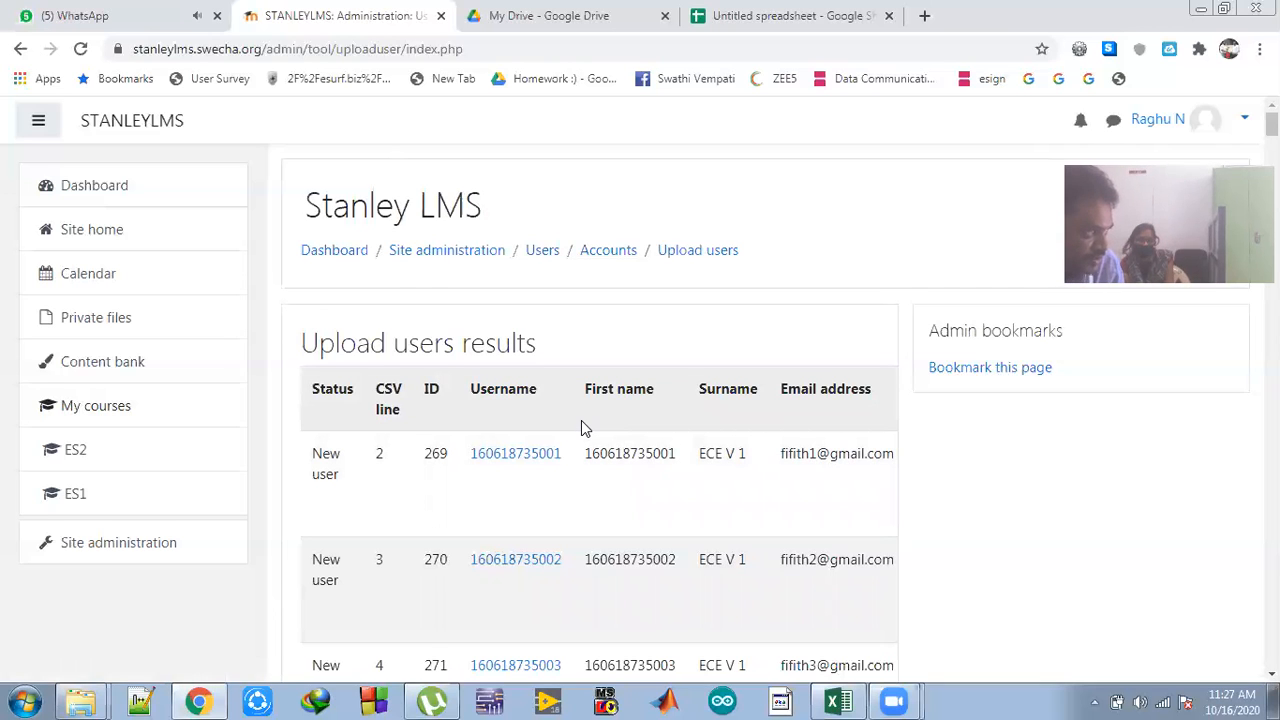
# - Scroll the results to confirm 125 users created with 0 errors, then continue to the form
pyautogui.scroll(-2, 581, 420)
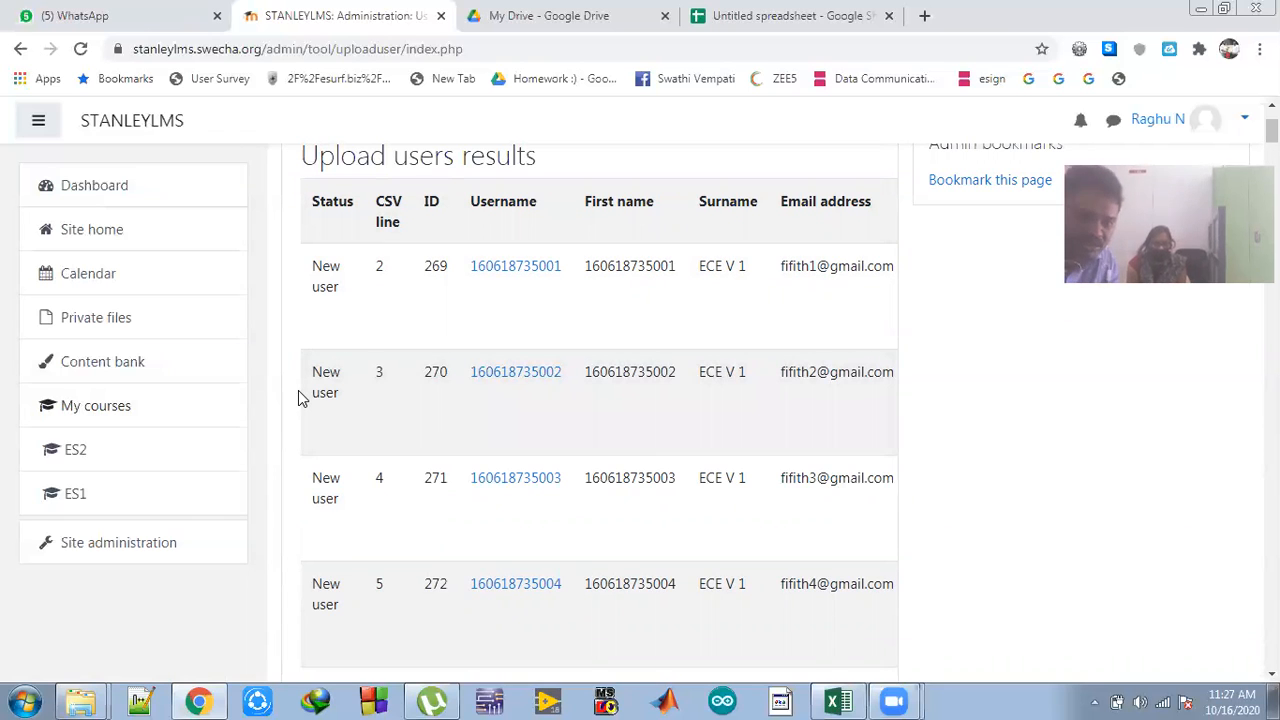
pyautogui.scroll(-20, 538, 334)
pyautogui.scroll(-20, 538, 337)
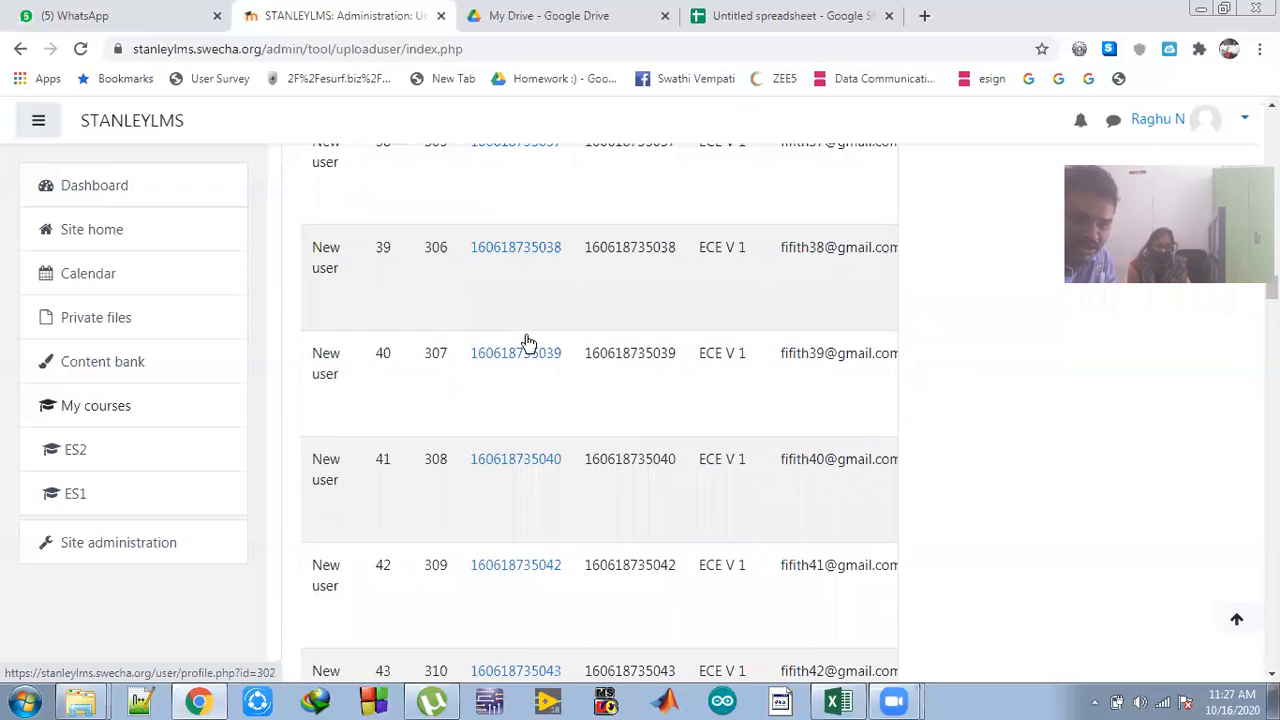
pyautogui.scroll(-20, 495, 350)
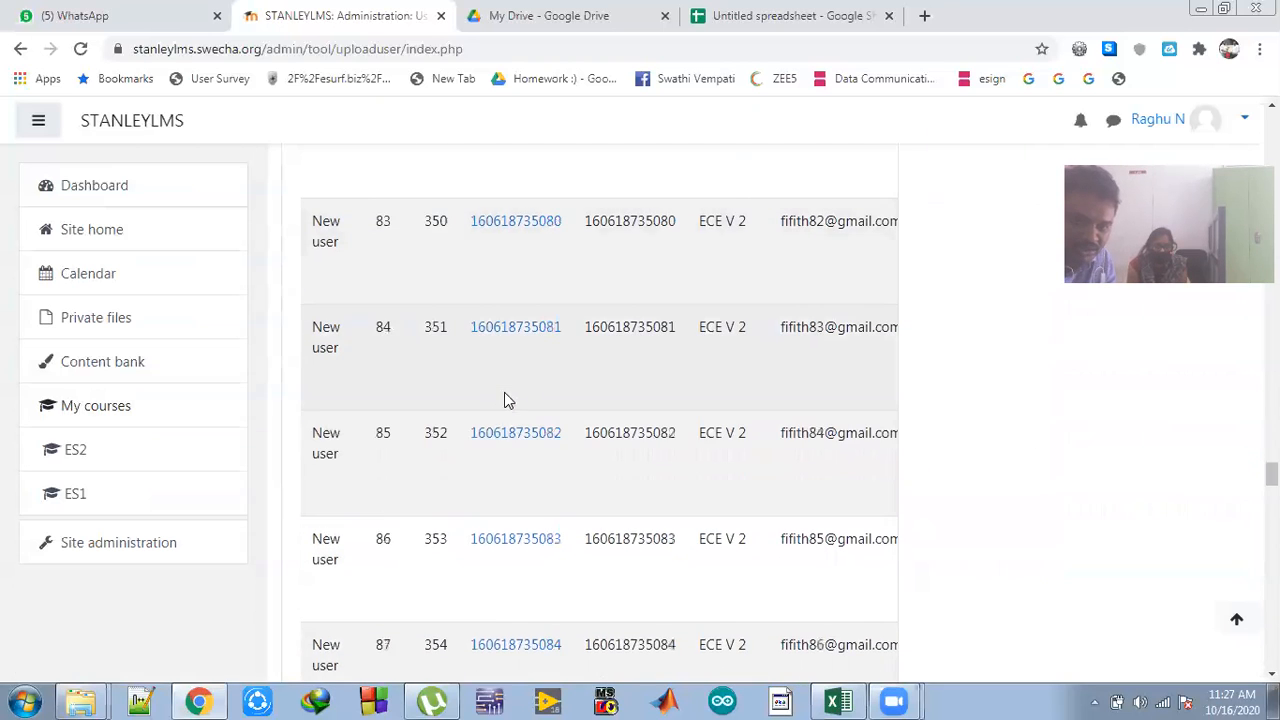
pyautogui.scroll(-20, 500, 450)
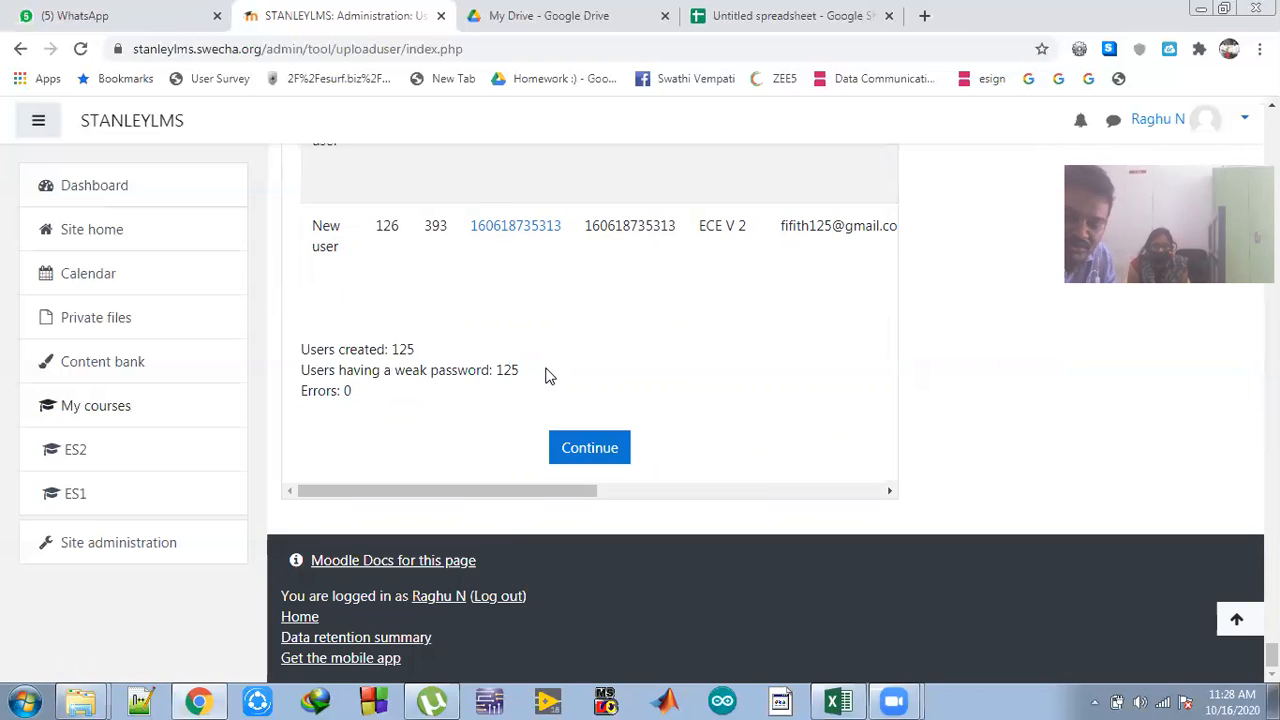
pyautogui.click(588, 446)
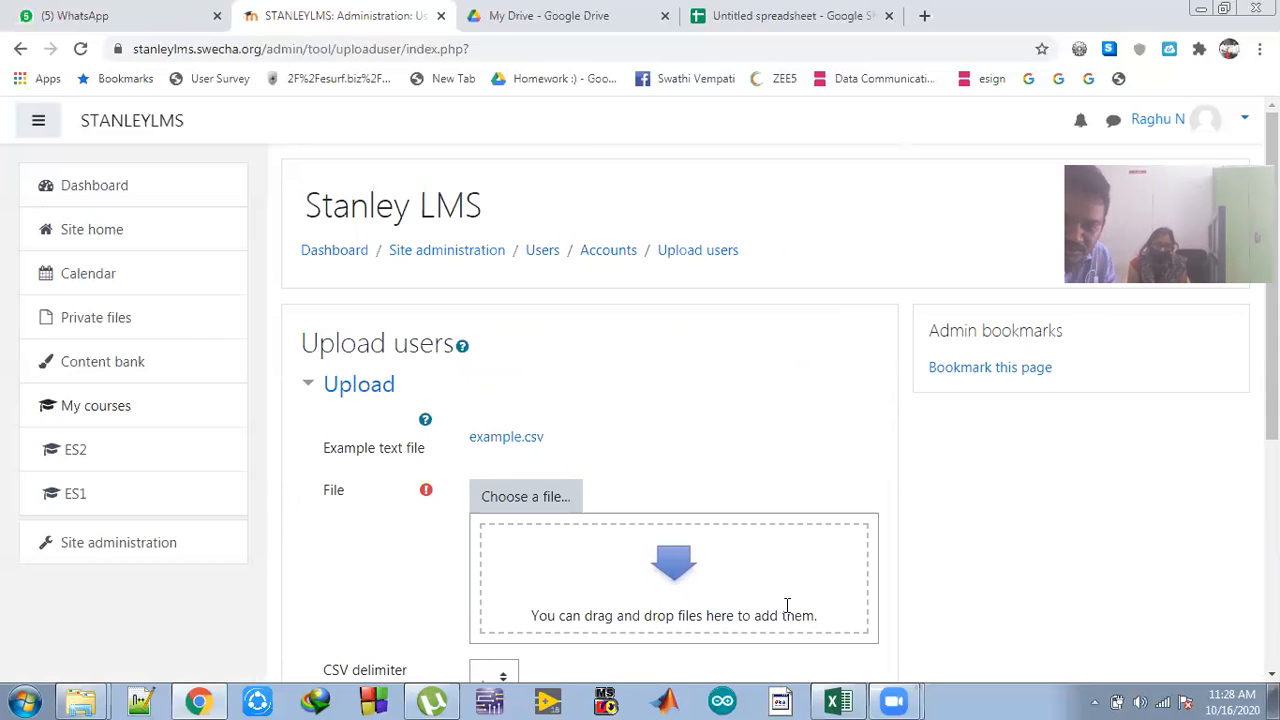
# - Check the Excel roll-number sheet, then restore down Chrome and show the Google Sheets student list
pyautogui.hotkey('alt', 'Tab')
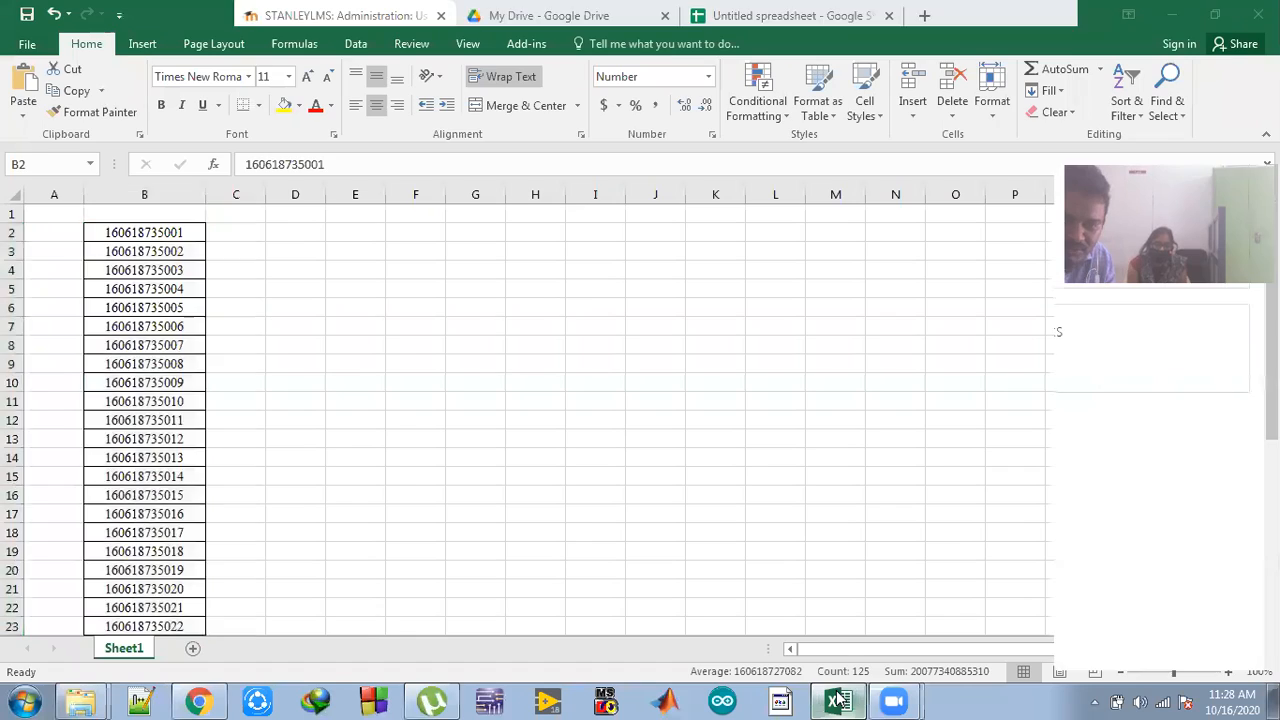
pyautogui.hotkey('alt', 'Tab')
pyautogui.moveTo(86, 697)
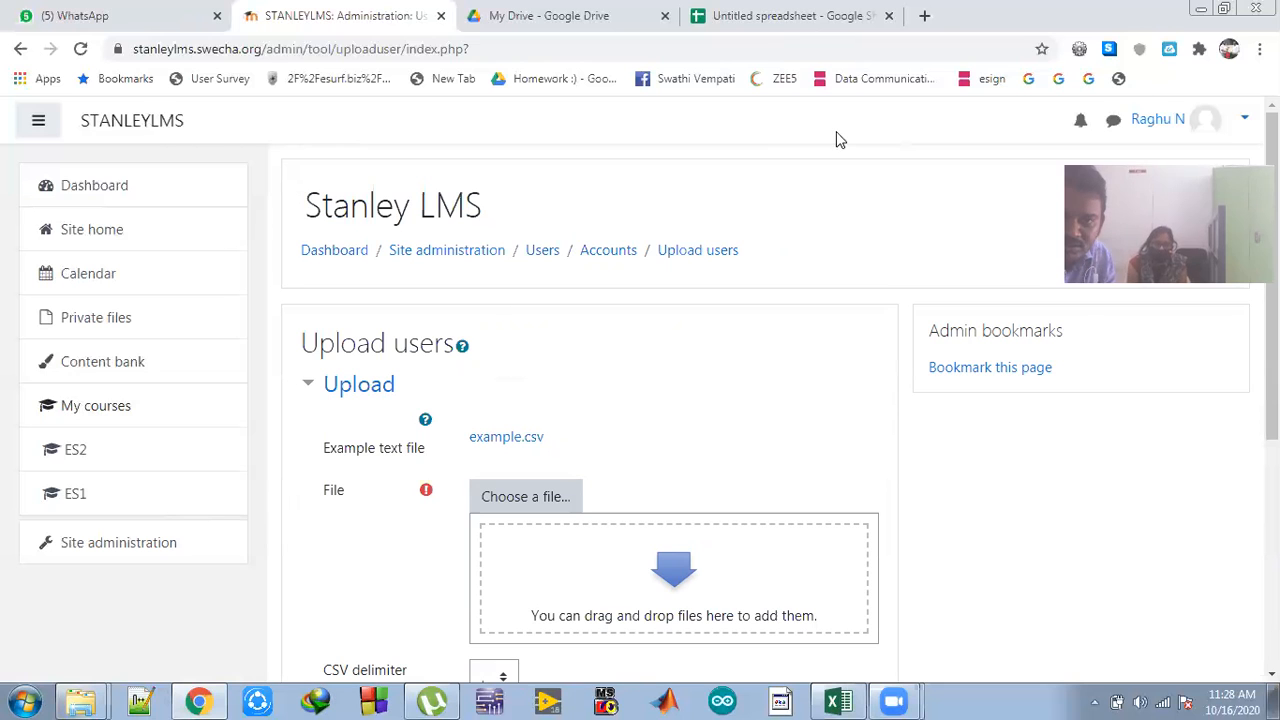
pyautogui.press('super+Down')
pyautogui.click(770, 137)
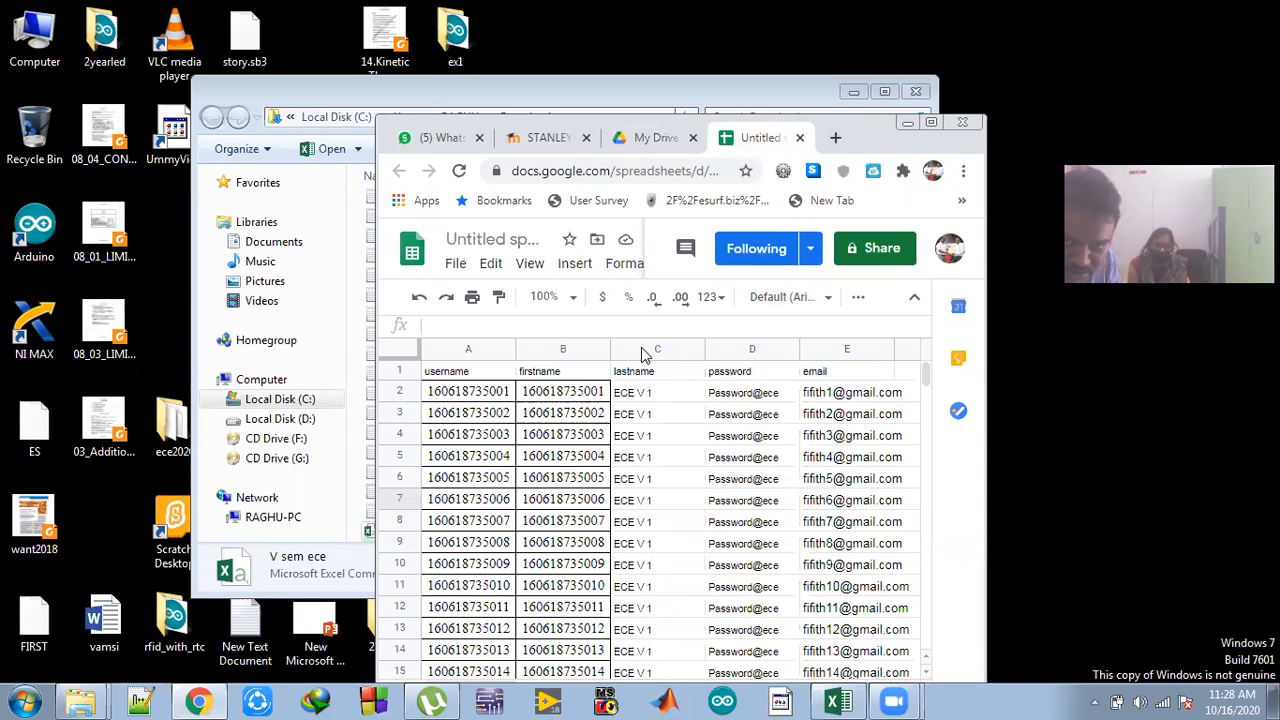
# - Select lastname column C, maximize the spreadsheet window, and return to the STANLEYLMS Upload users tab
pyautogui.click(656, 349)
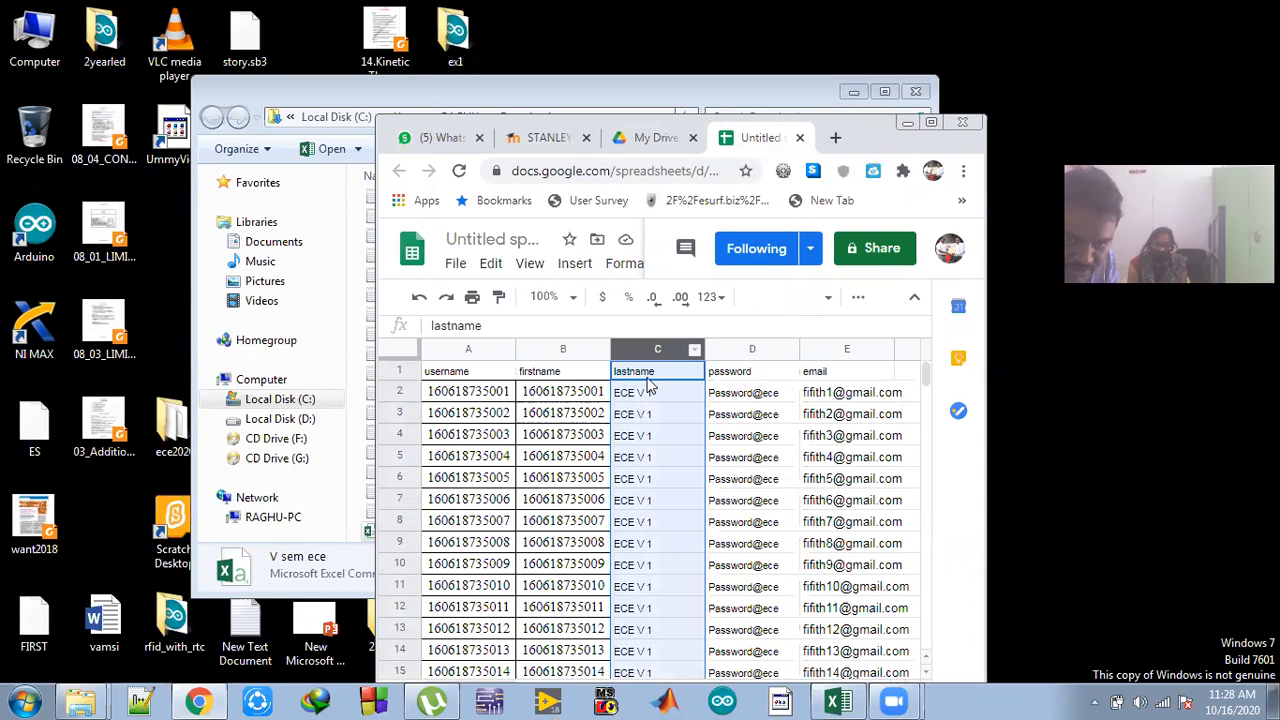
pyautogui.click(930, 124)
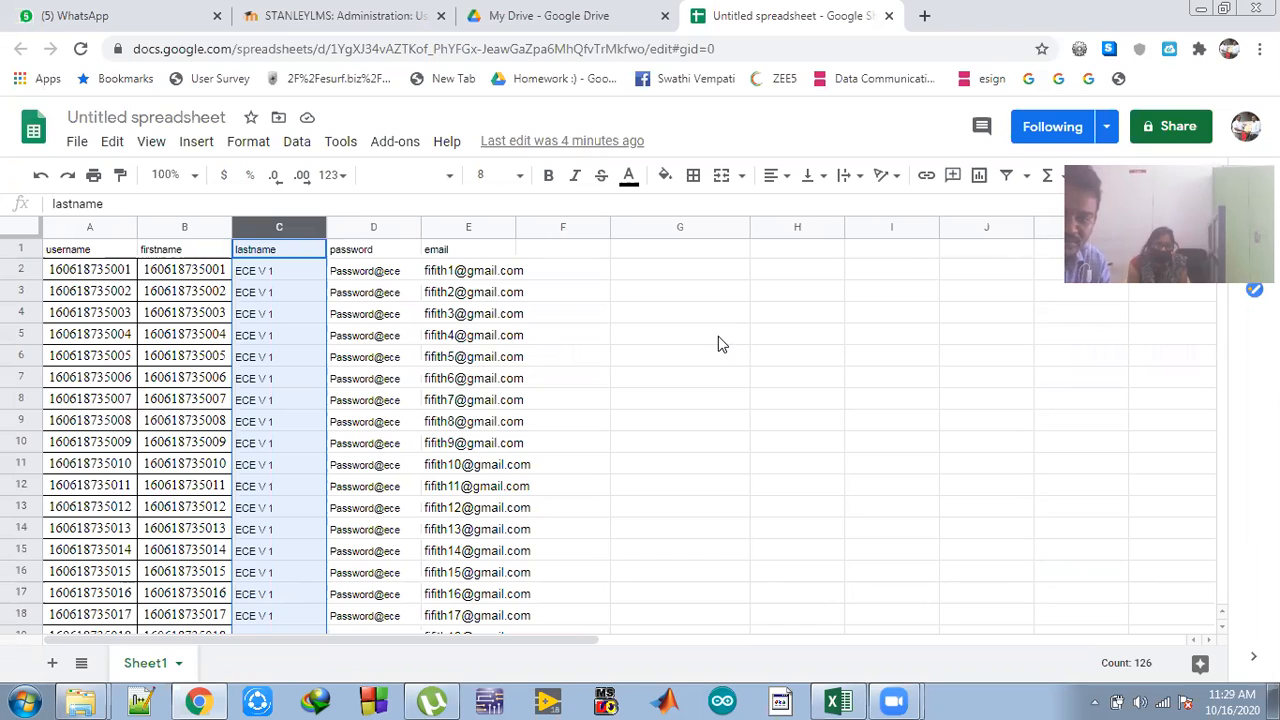
pyautogui.click(340, 15)
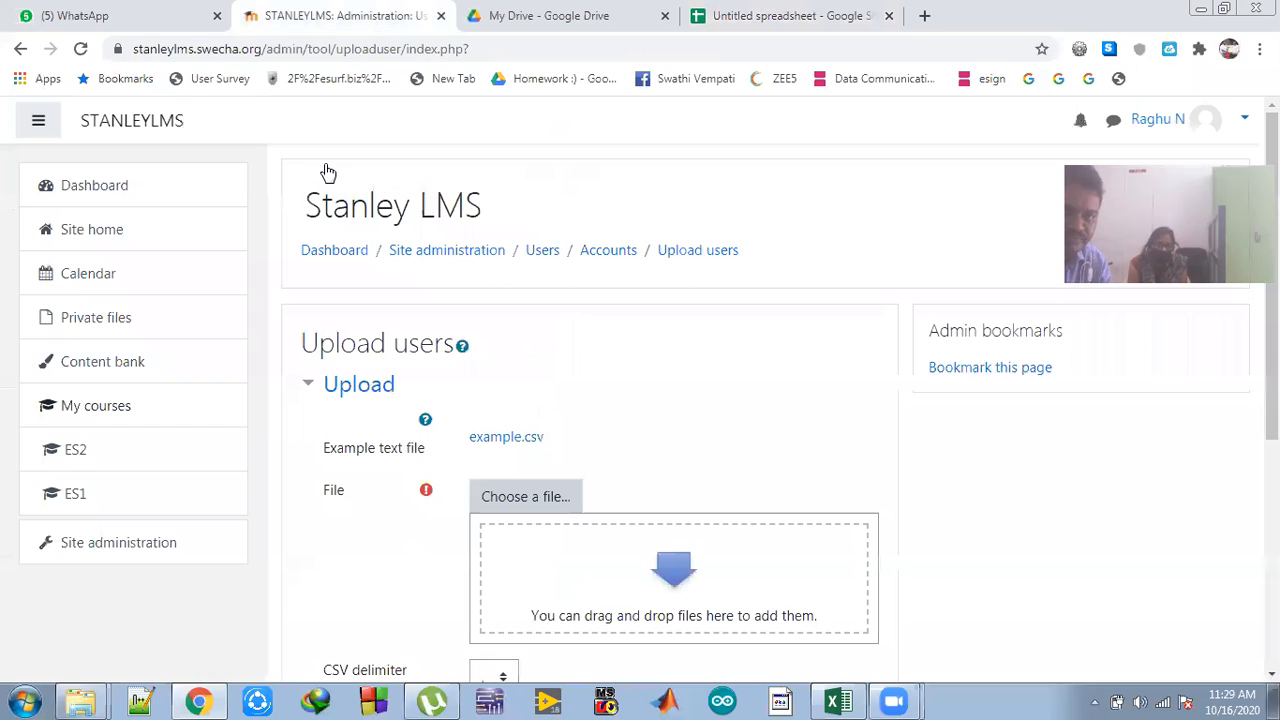
# - Go to Site administration and place the cursor in its settings search box
pyautogui.click(99, 552)
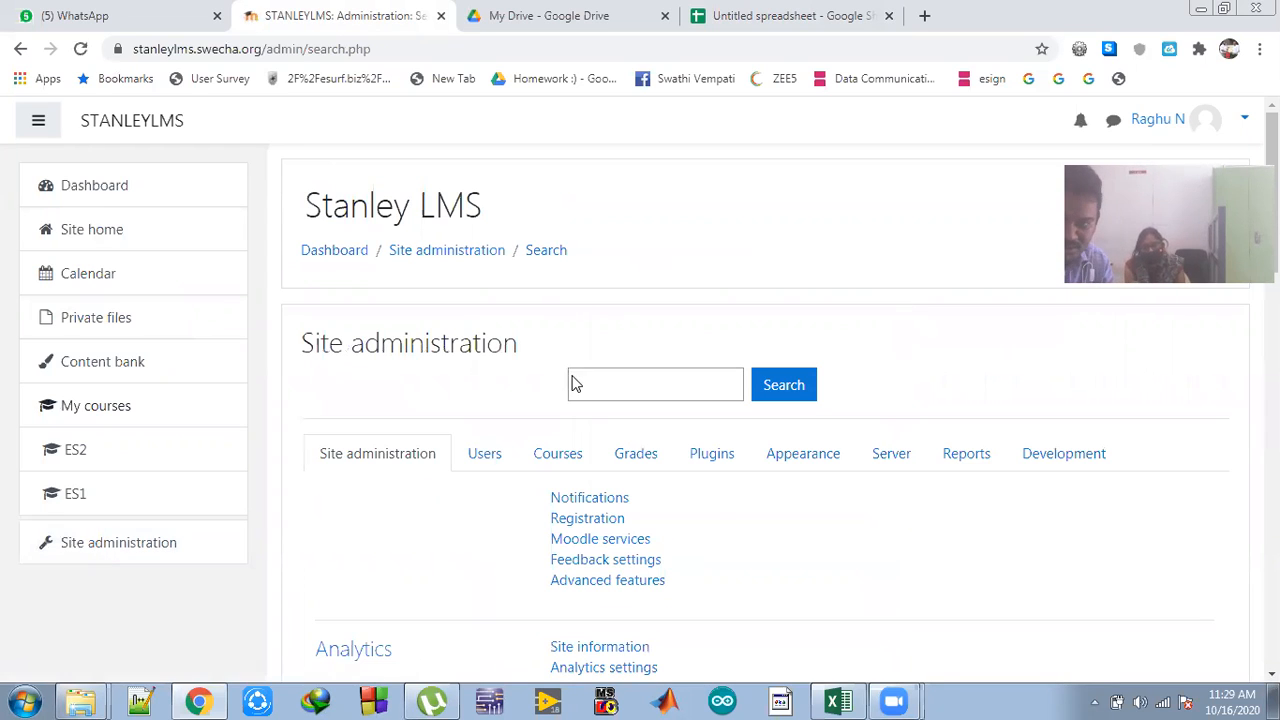
pyautogui.click(611, 383)
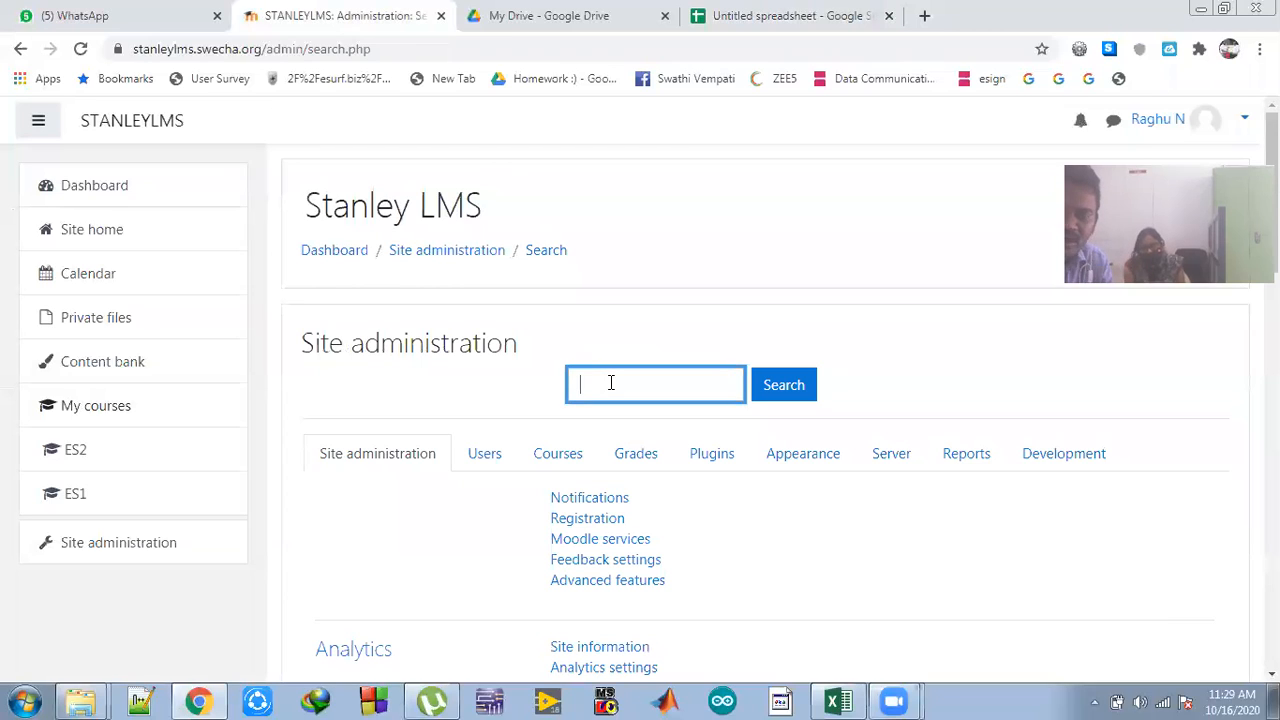
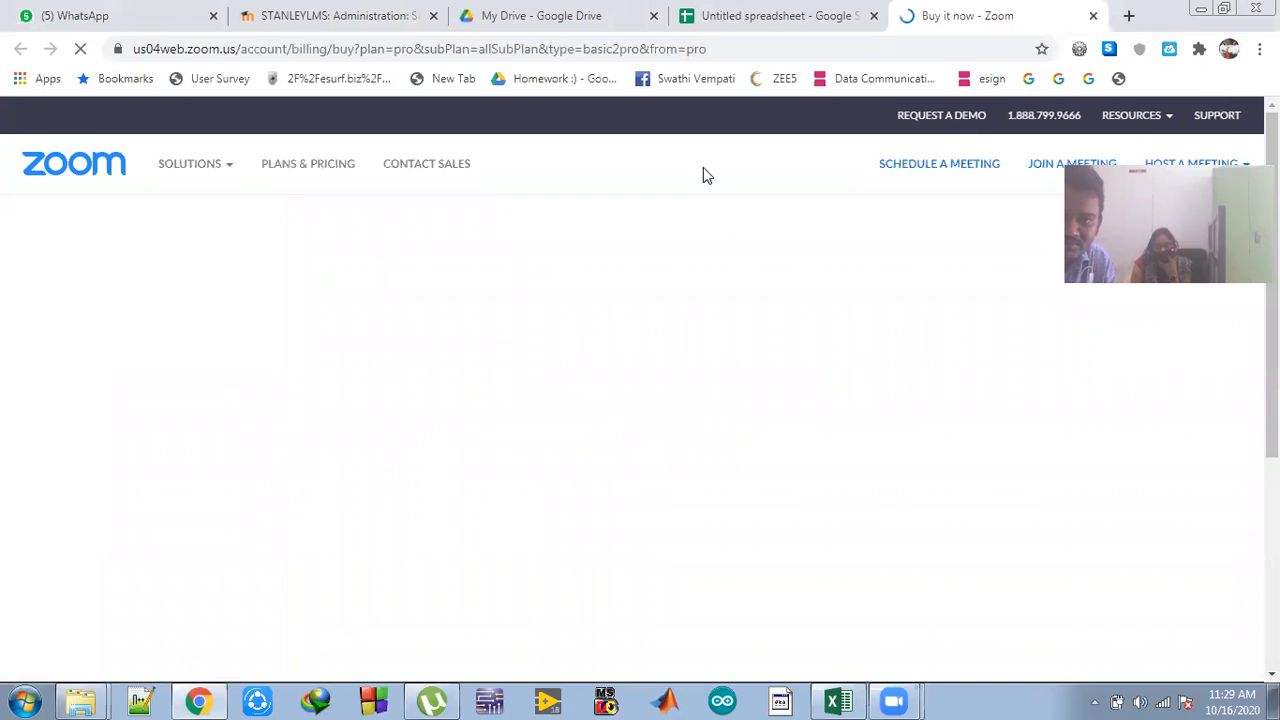
# - Close the Zoom tab and go to the Stanley LMS site home listing the course categories
pyautogui.click(1093, 18)
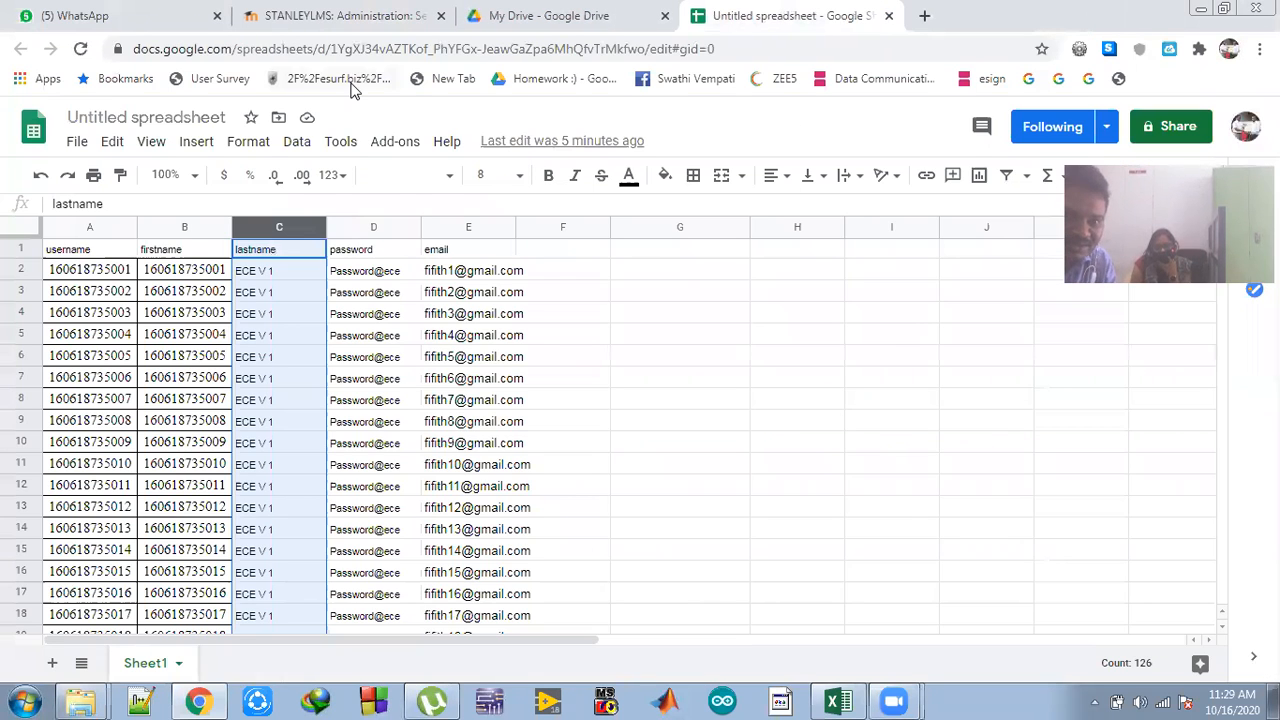
pyautogui.click(335, 16)
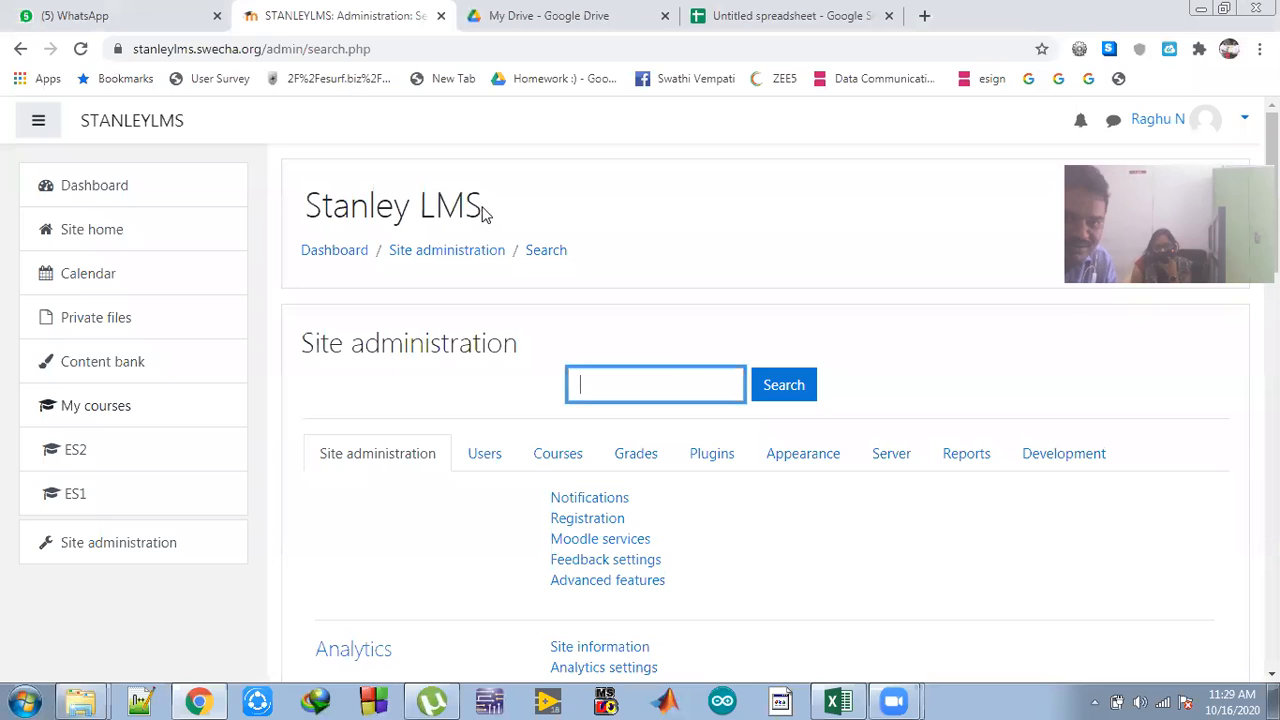
pyautogui.click(557, 455)
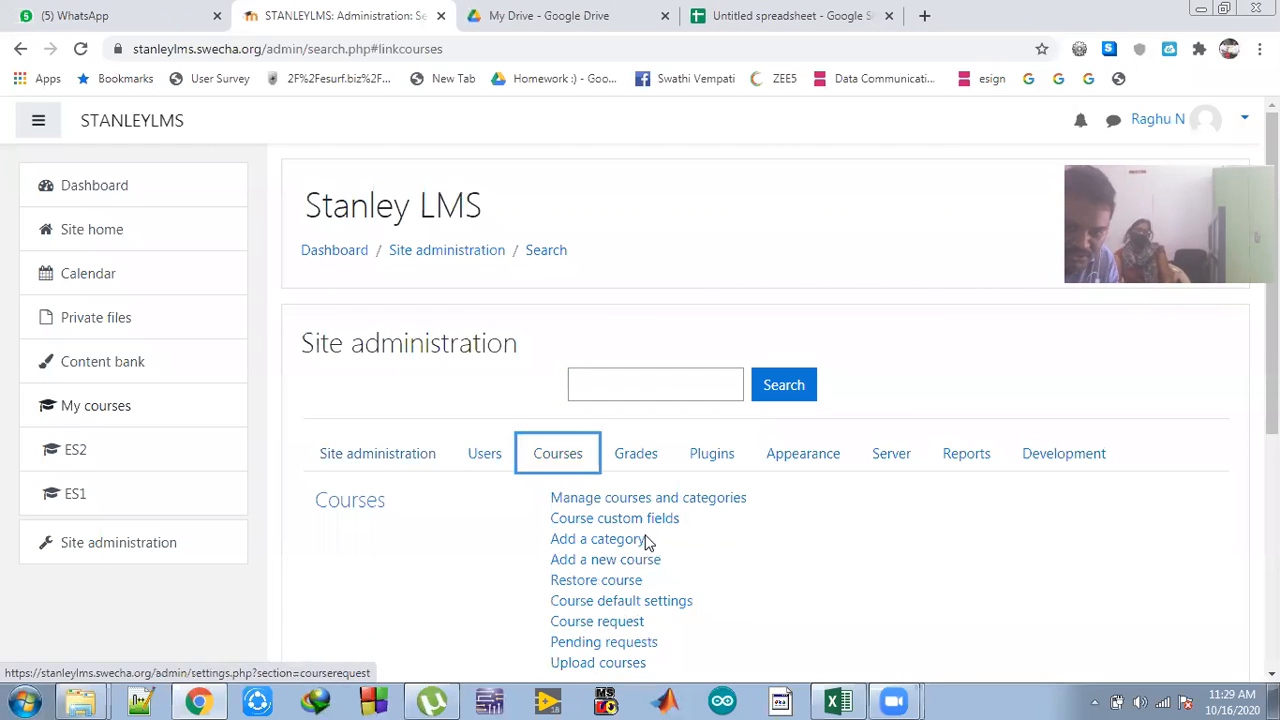
pyautogui.click(90, 232)
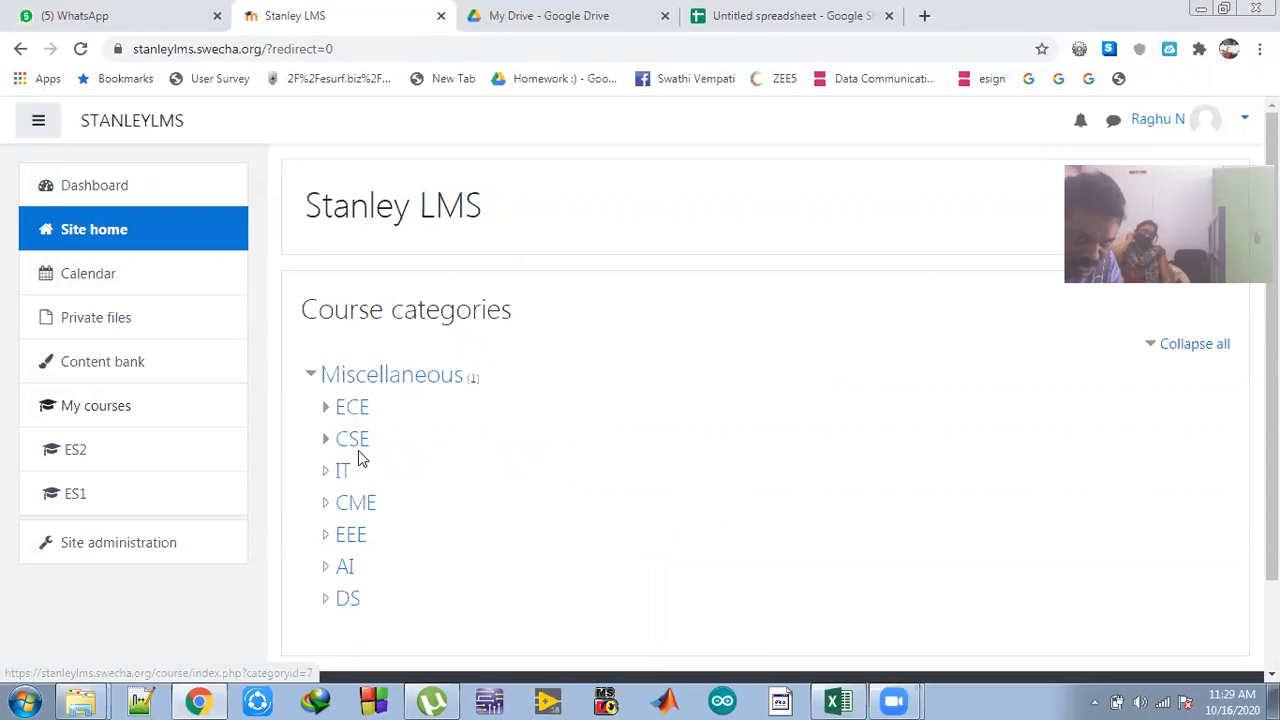
# - Navigate to the ECE > V SEM category and start adding a new course there
pyautogui.click(350, 537)
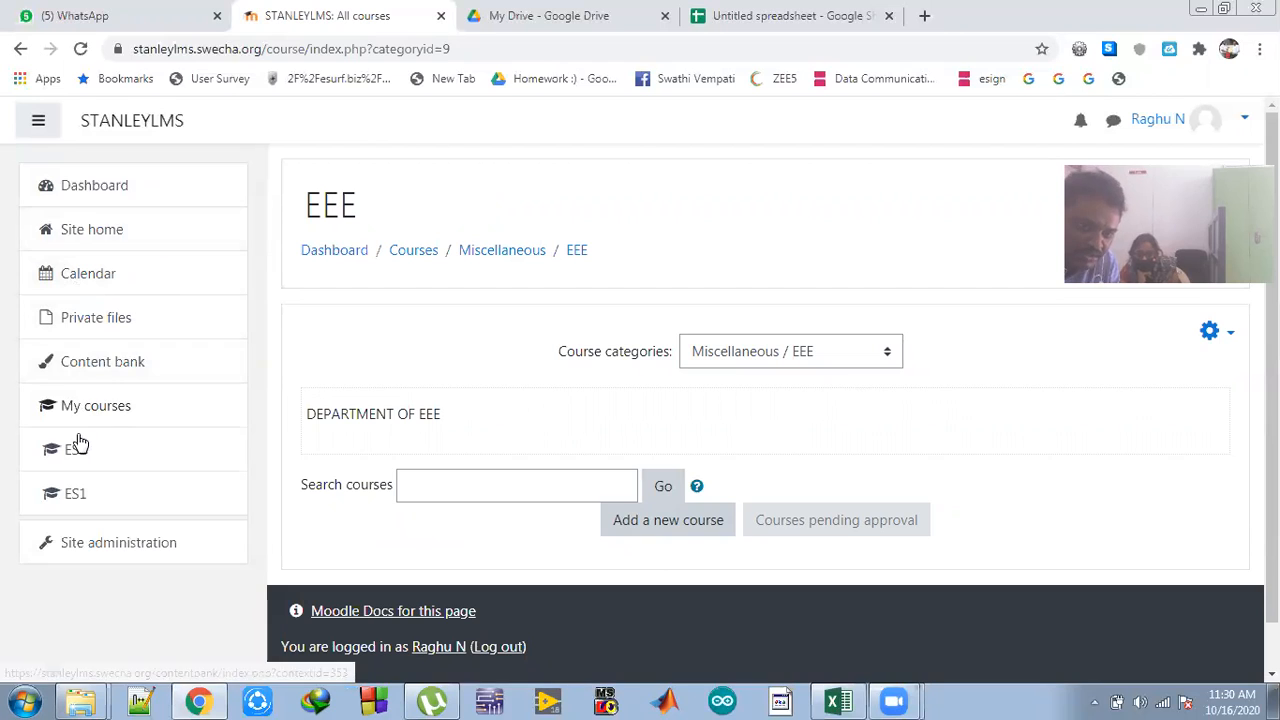
pyautogui.click(114, 231)
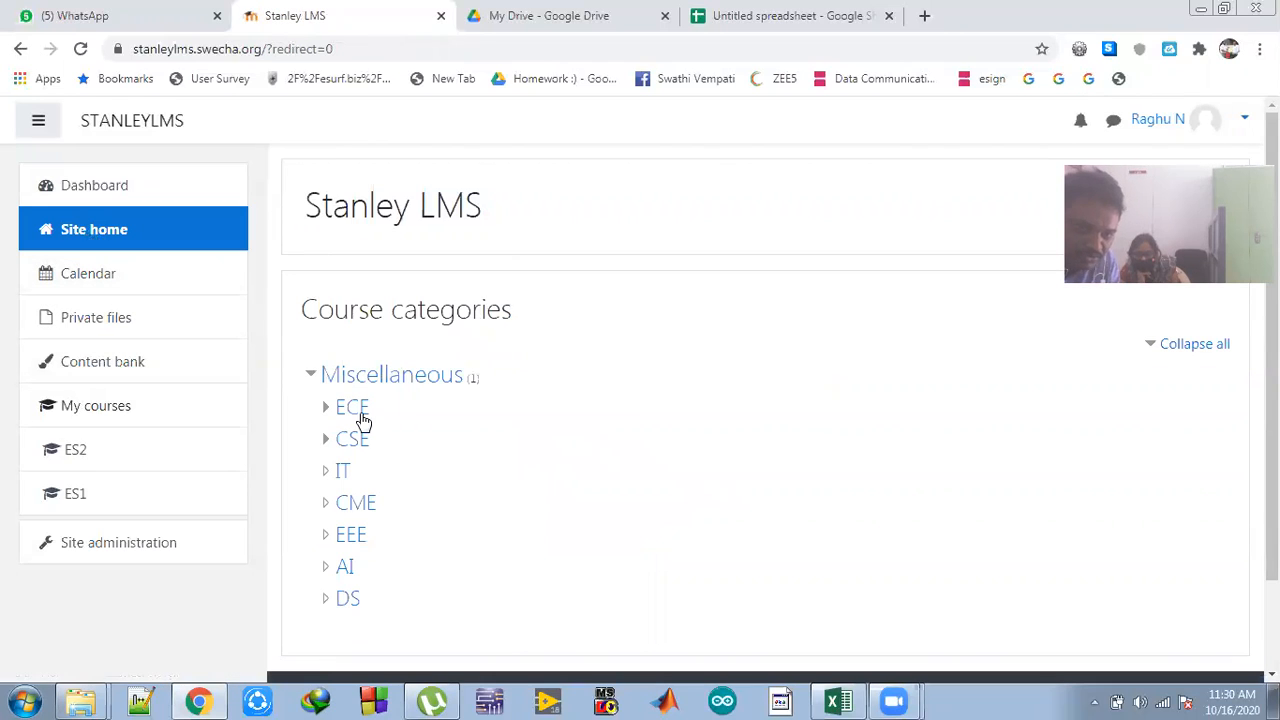
pyautogui.click(358, 414)
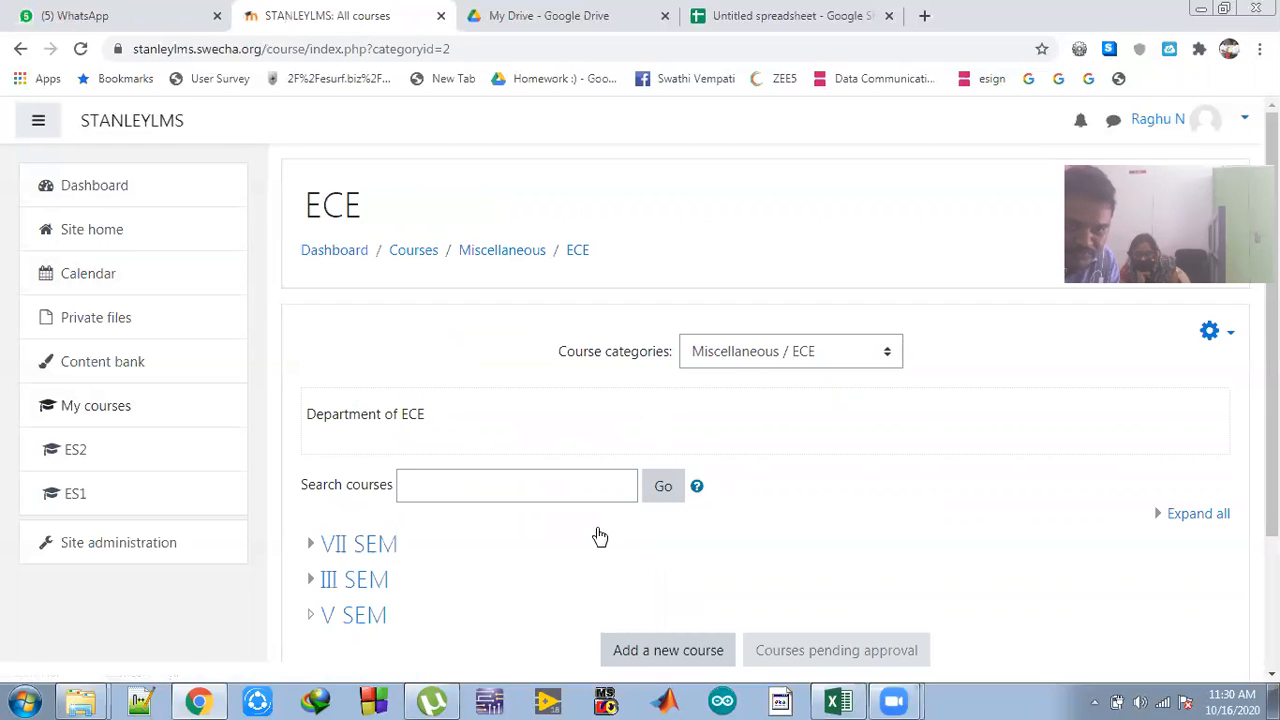
pyautogui.scroll(-3, 478, 506)
pyautogui.click(357, 436)
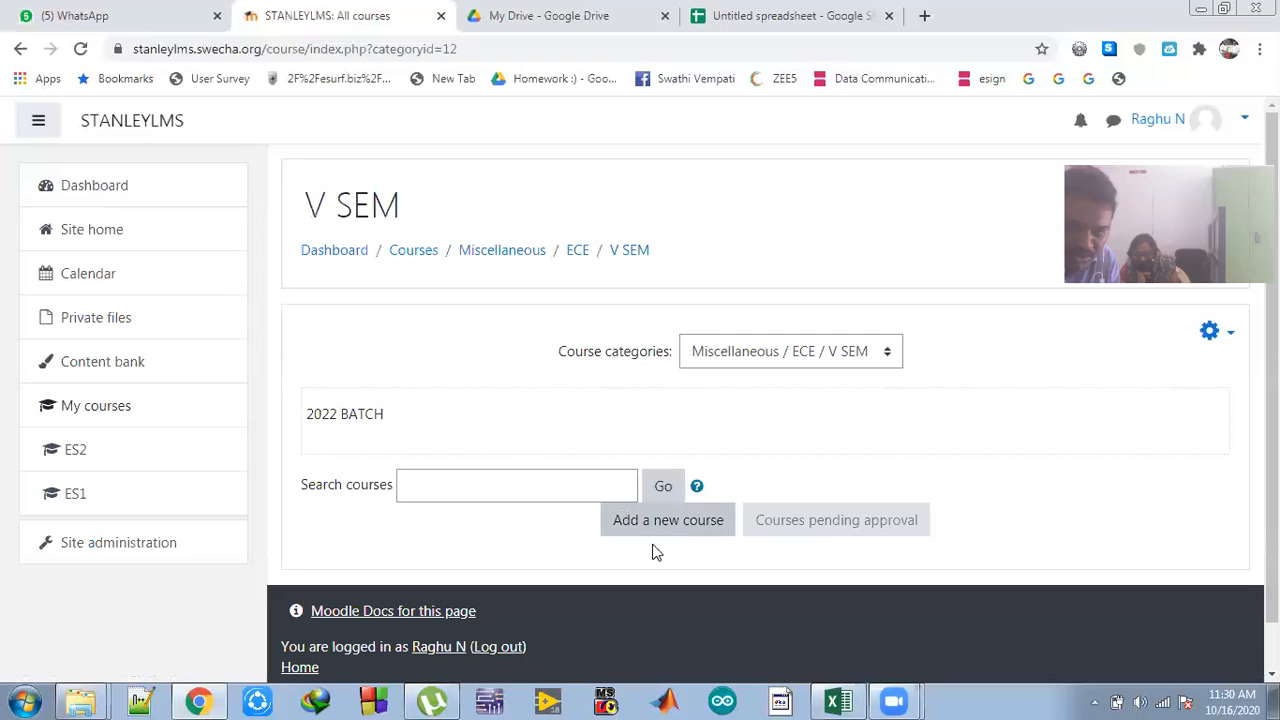
pyautogui.click(678, 525)
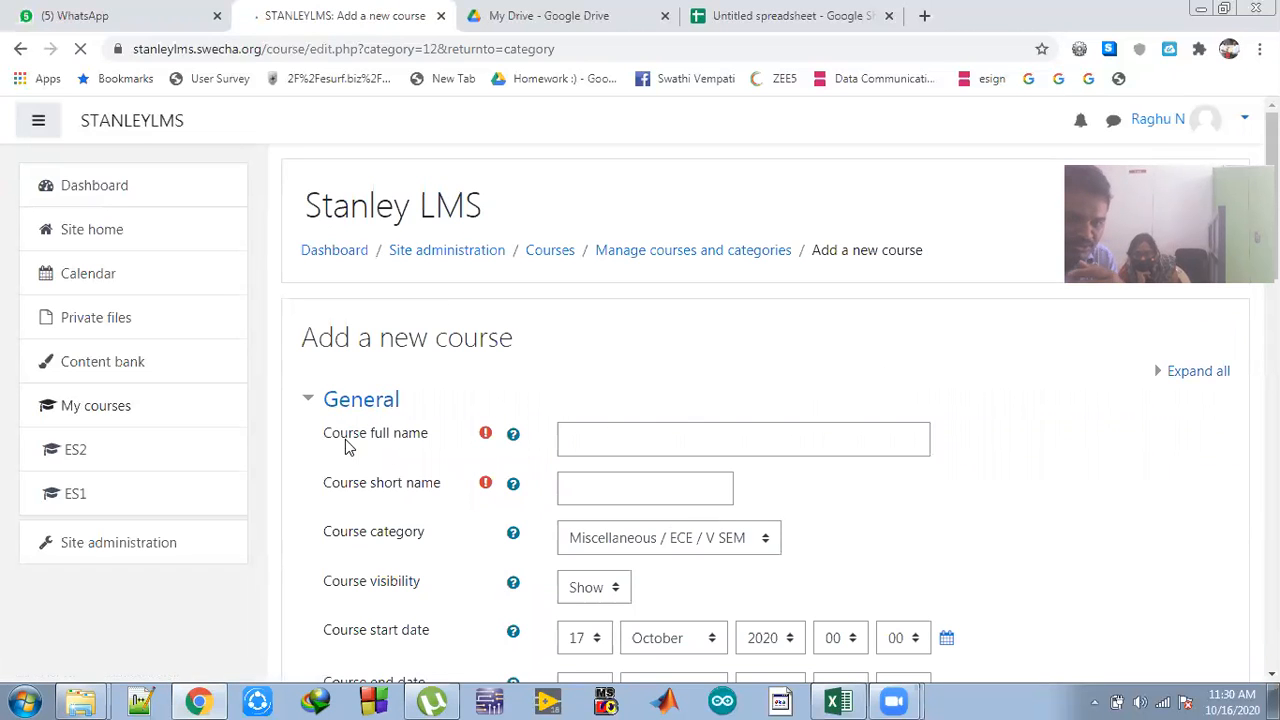
# - Enter the course full name 'MICROPROCESSORS AND MICRO CONTROLLERS', fixing the spelling
pyautogui.click(612, 440)
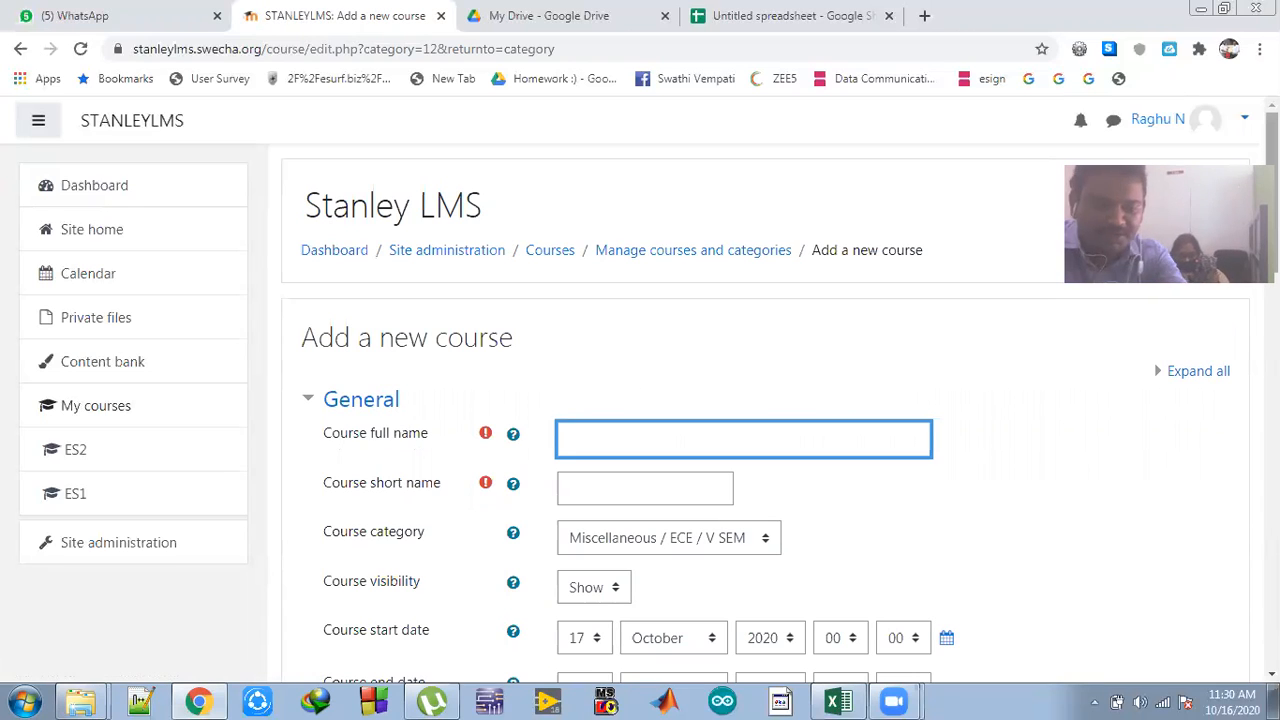
pyautogui.write('MICROP')
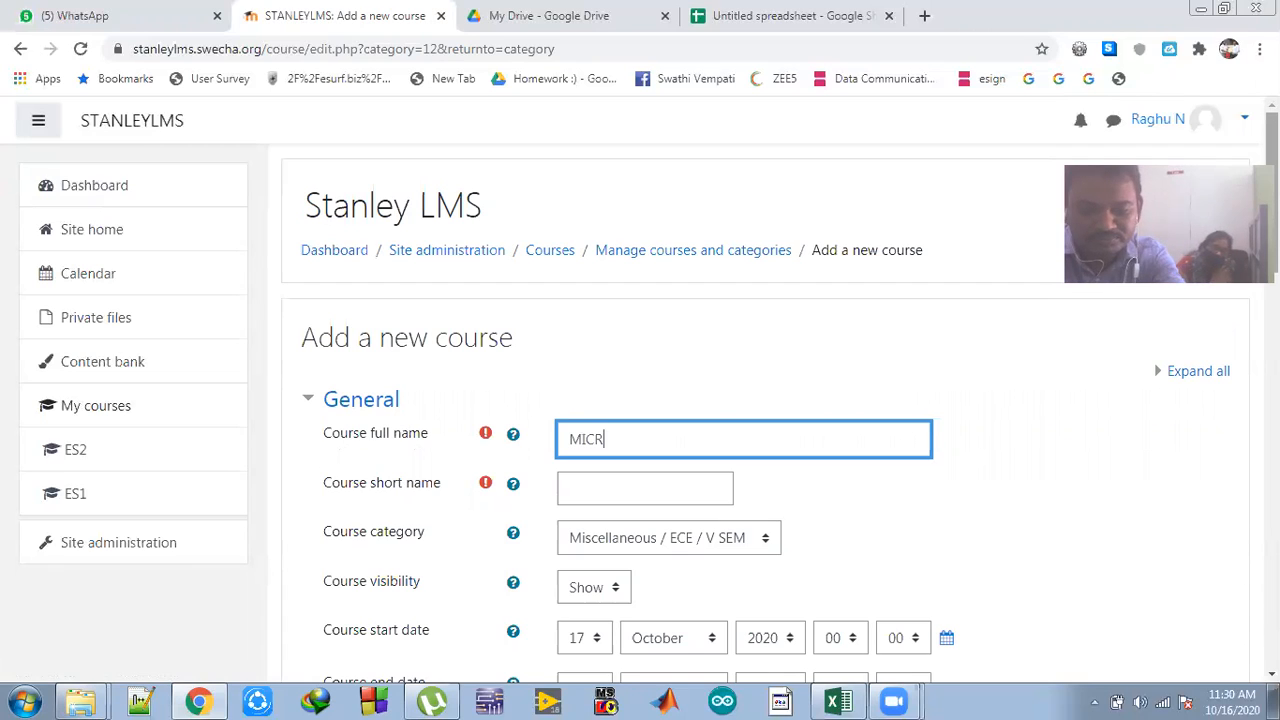
pyautogui.write('C')
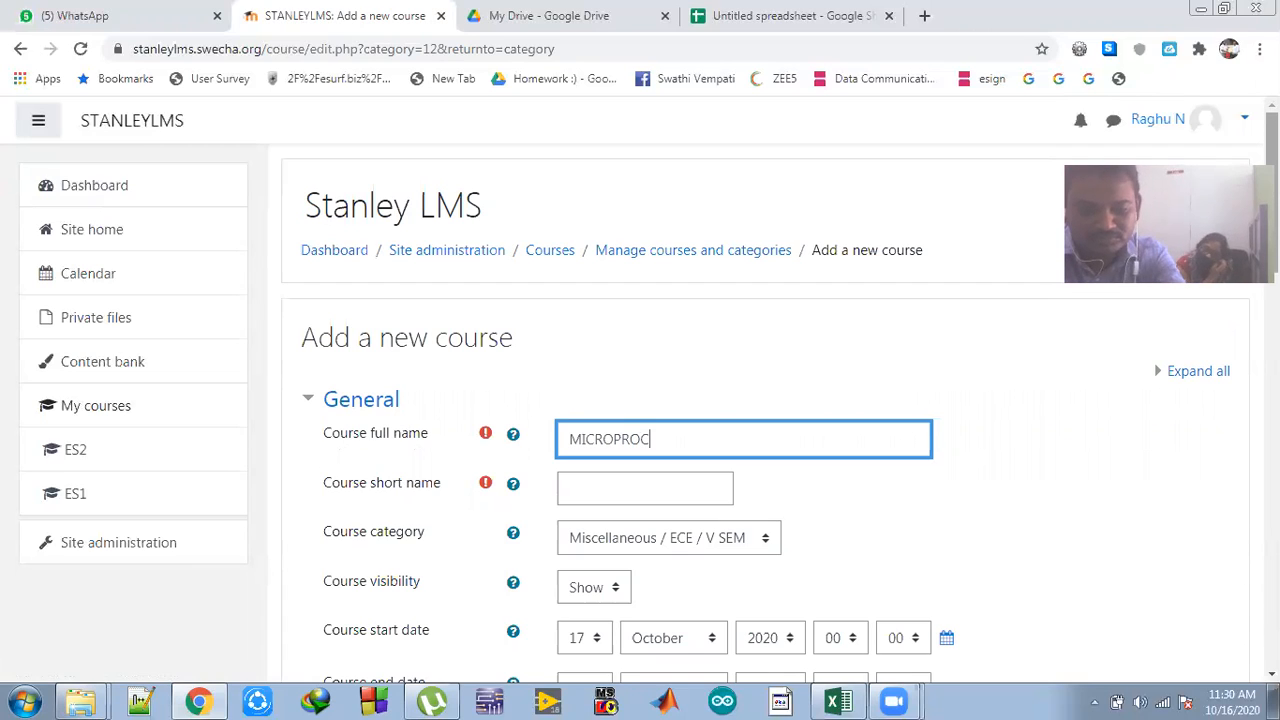
pyautogui.write('ESSORS ')
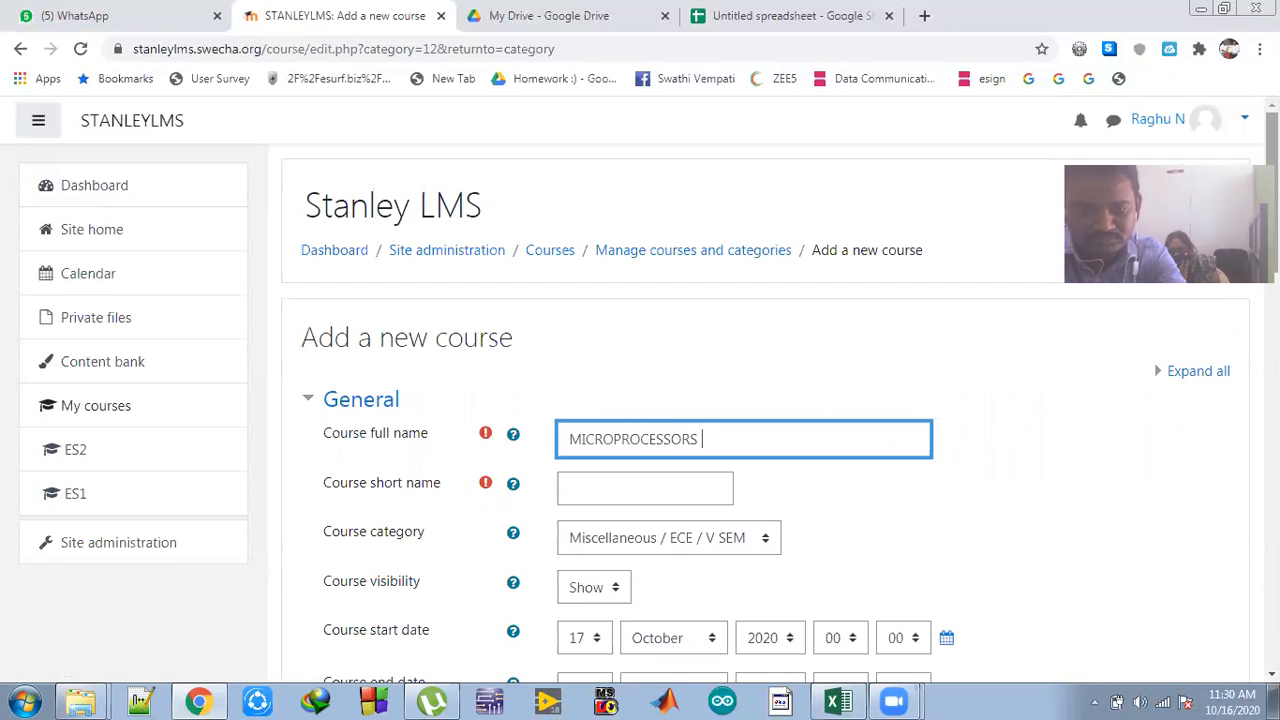
pyautogui.write('AND MI')
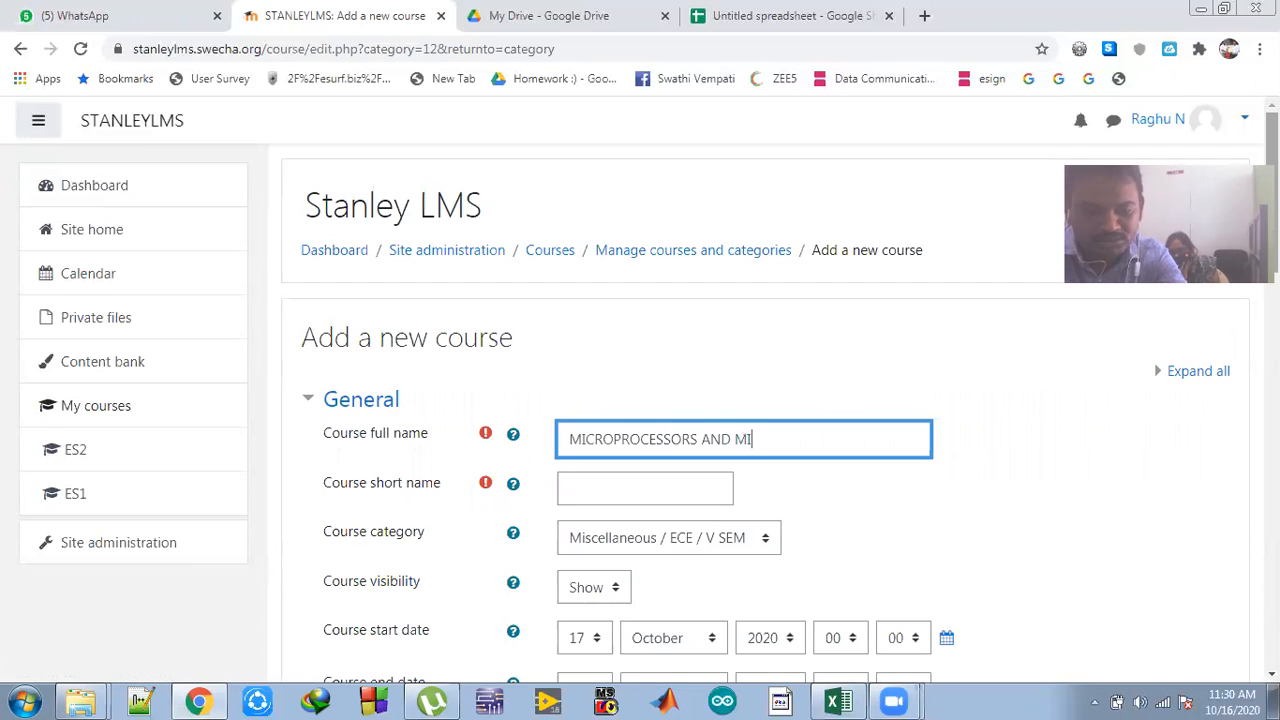
pyautogui.write('CRO')
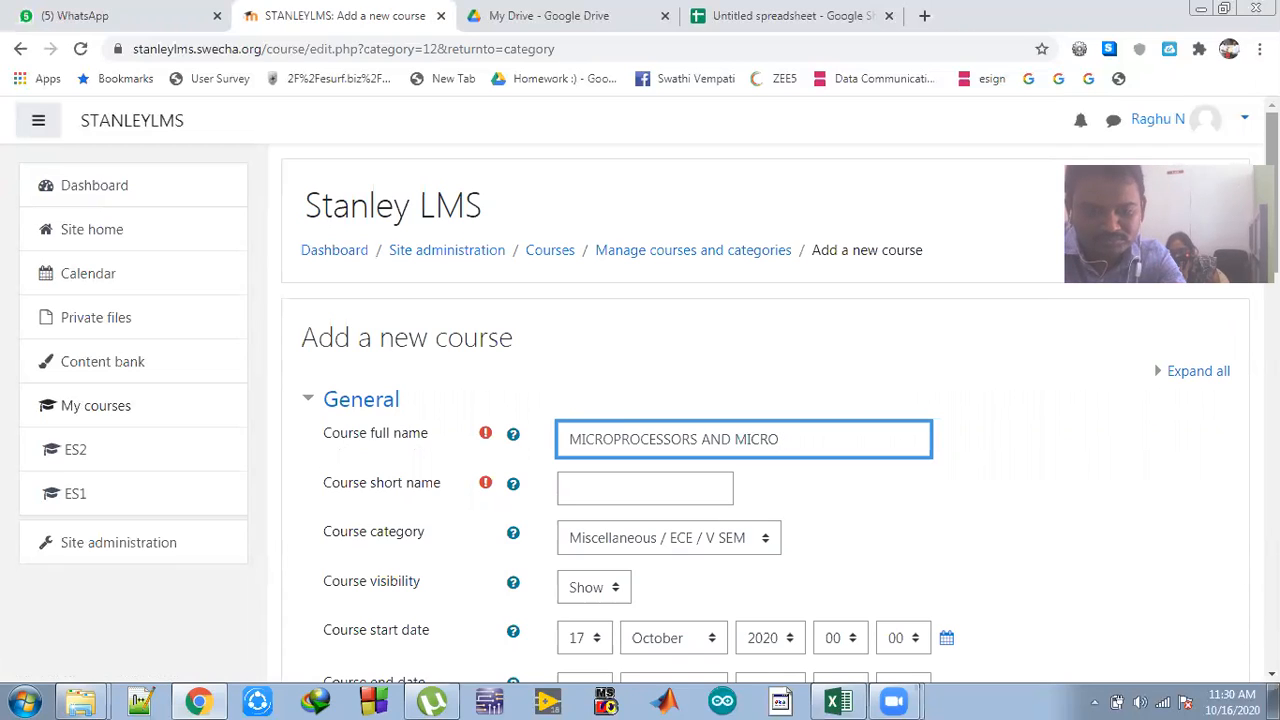
pyautogui.write(' CONTRO')
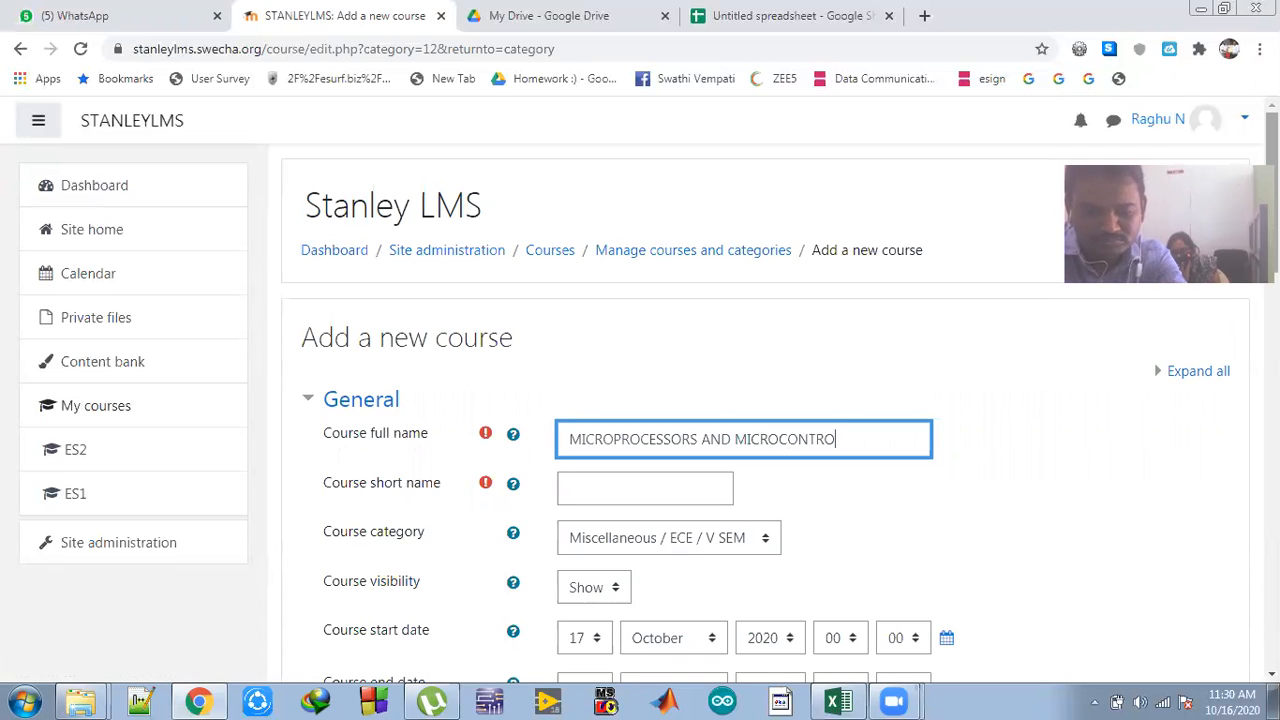
pyautogui.write('LLERS')
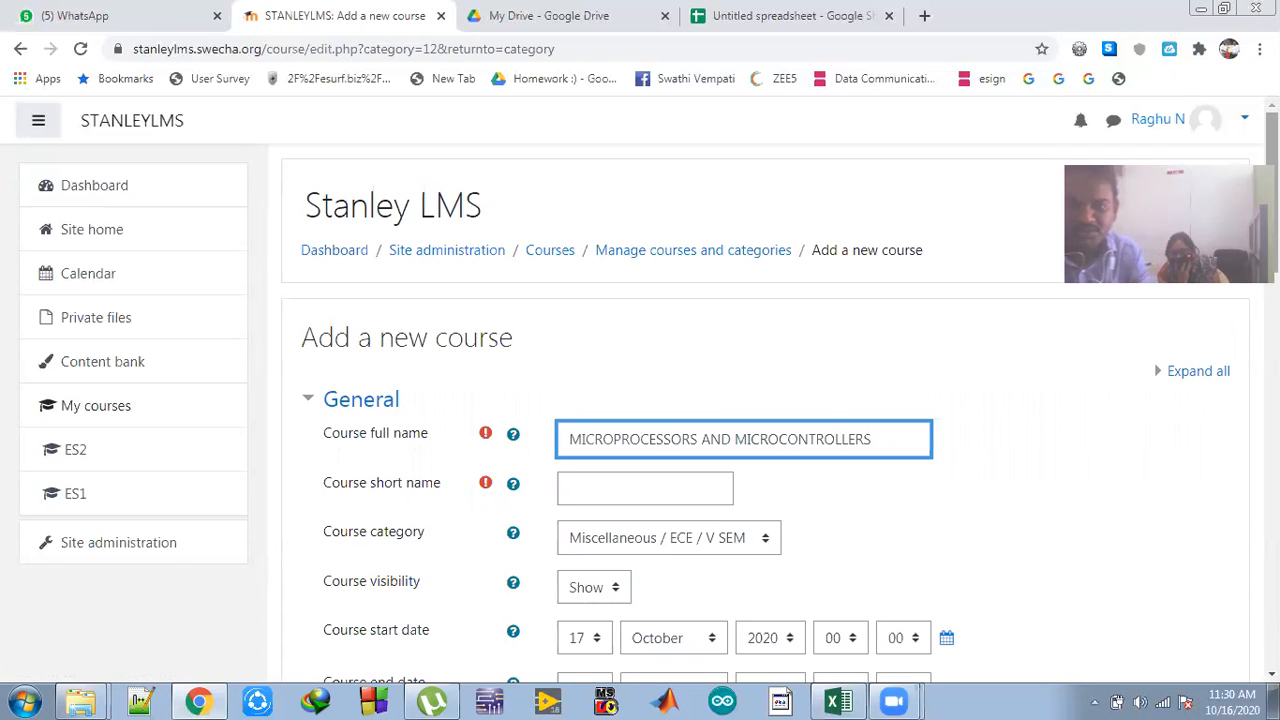
pyautogui.rightClick(827, 439)
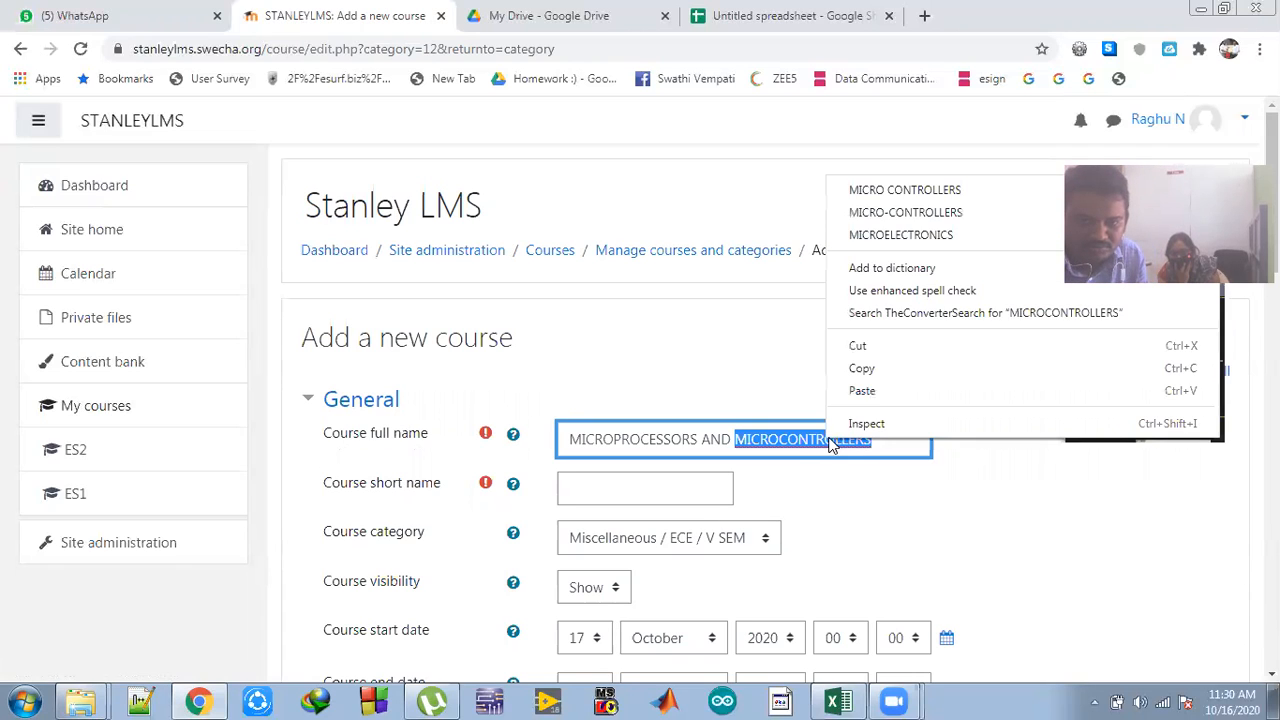
pyautogui.click(918, 188)
# - Enter 'MPMC' in uppercase as the course short name
pyautogui.click(621, 489)
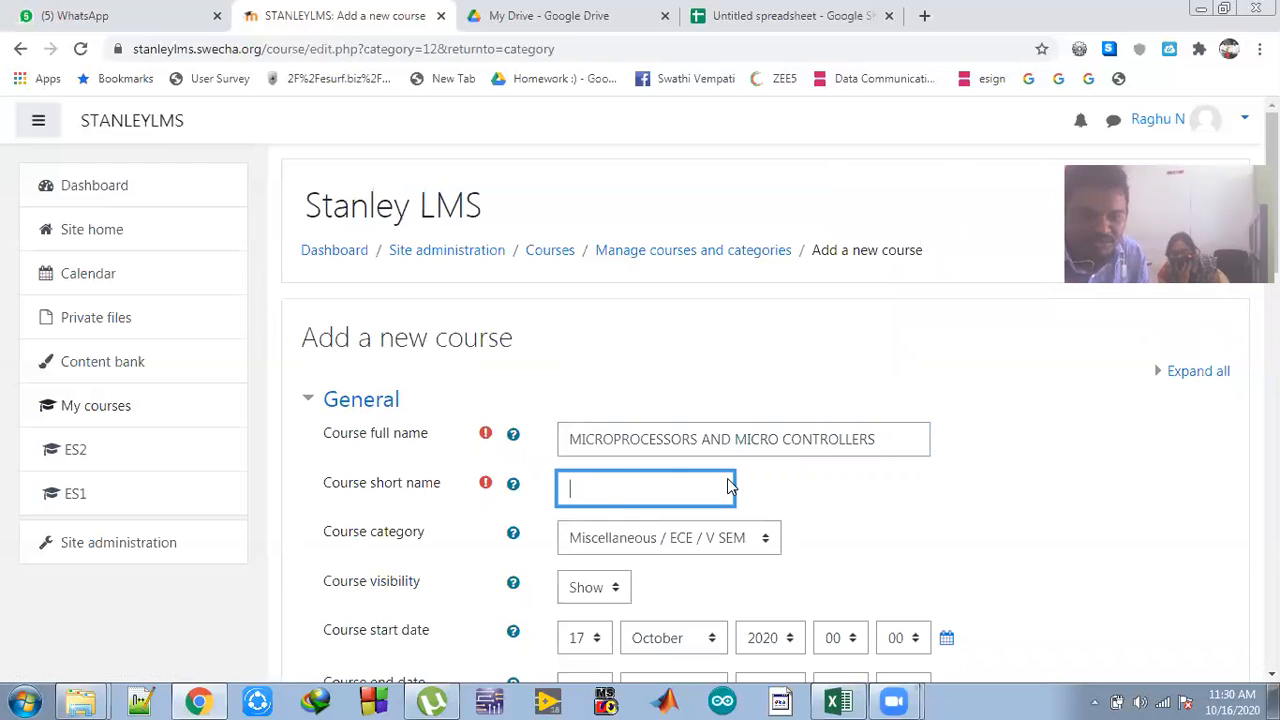
pyautogui.write('mpmc')
pyautogui.press('BackSpace')
pyautogui.press('BackSpace')
pyautogui.press('BackSpace')
pyautogui.press('BackSpace')
pyautogui.write('MPMC')
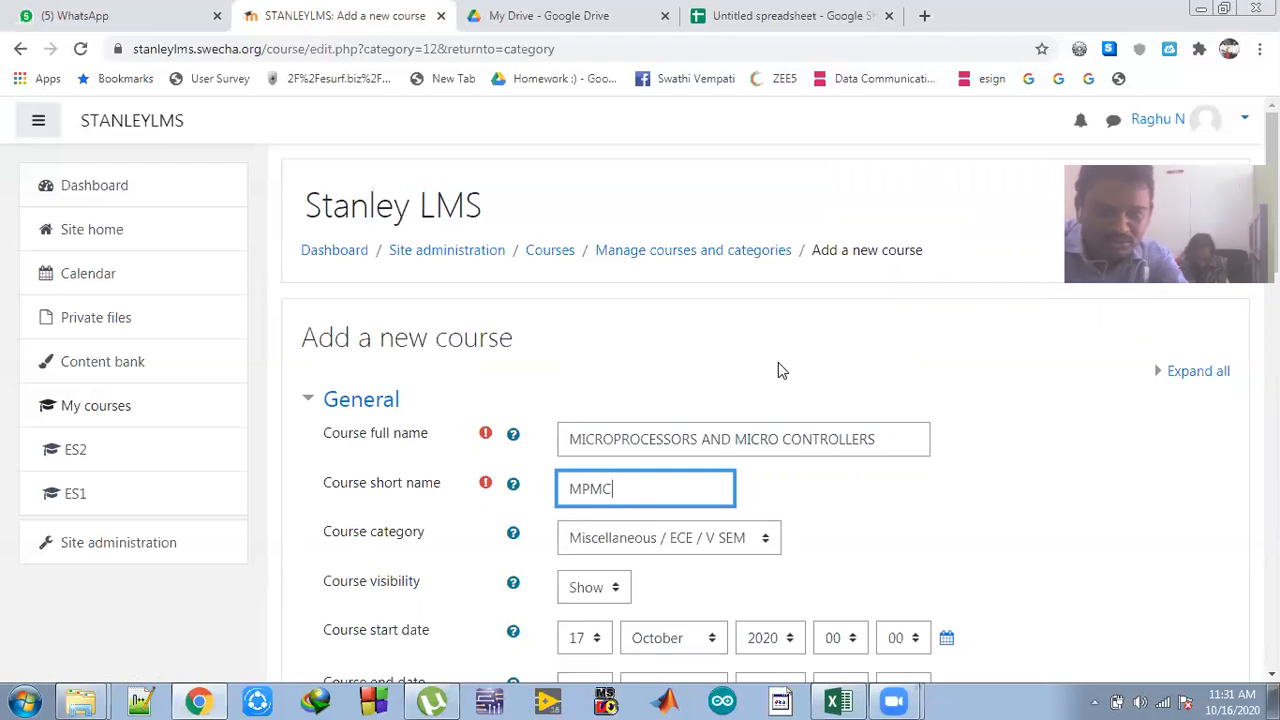
# - Append 'V SEM ECE-1' to the full name and change the short name to 'MPMC1'
pyautogui.click(893, 433)
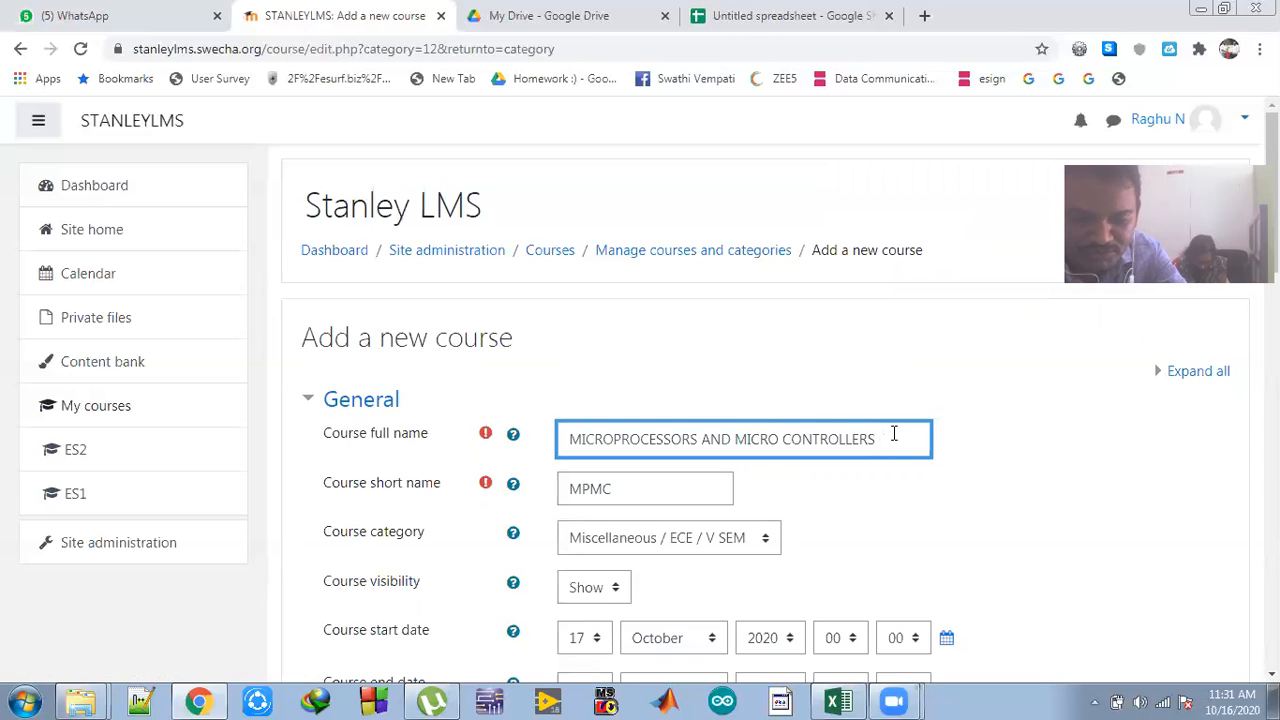
pyautogui.write('V SEM ')
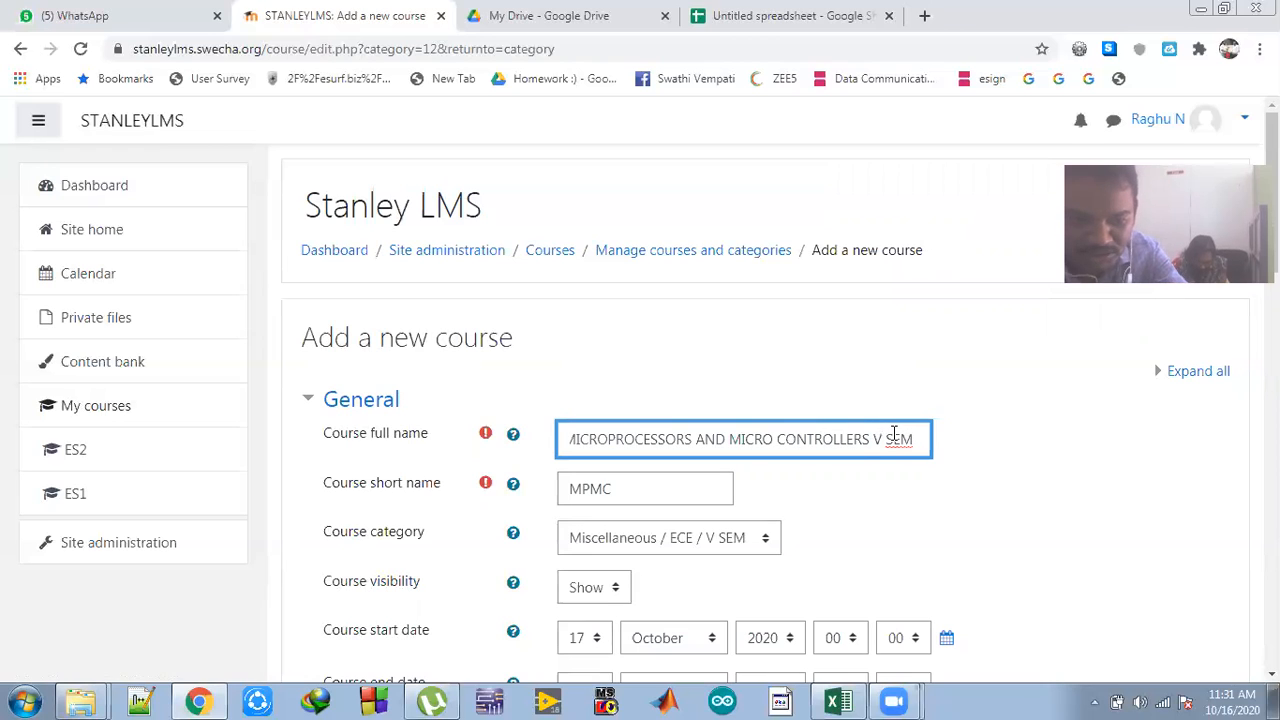
pyautogui.write('e')
pyautogui.press('BackSpace')
pyautogui.write('ECE')
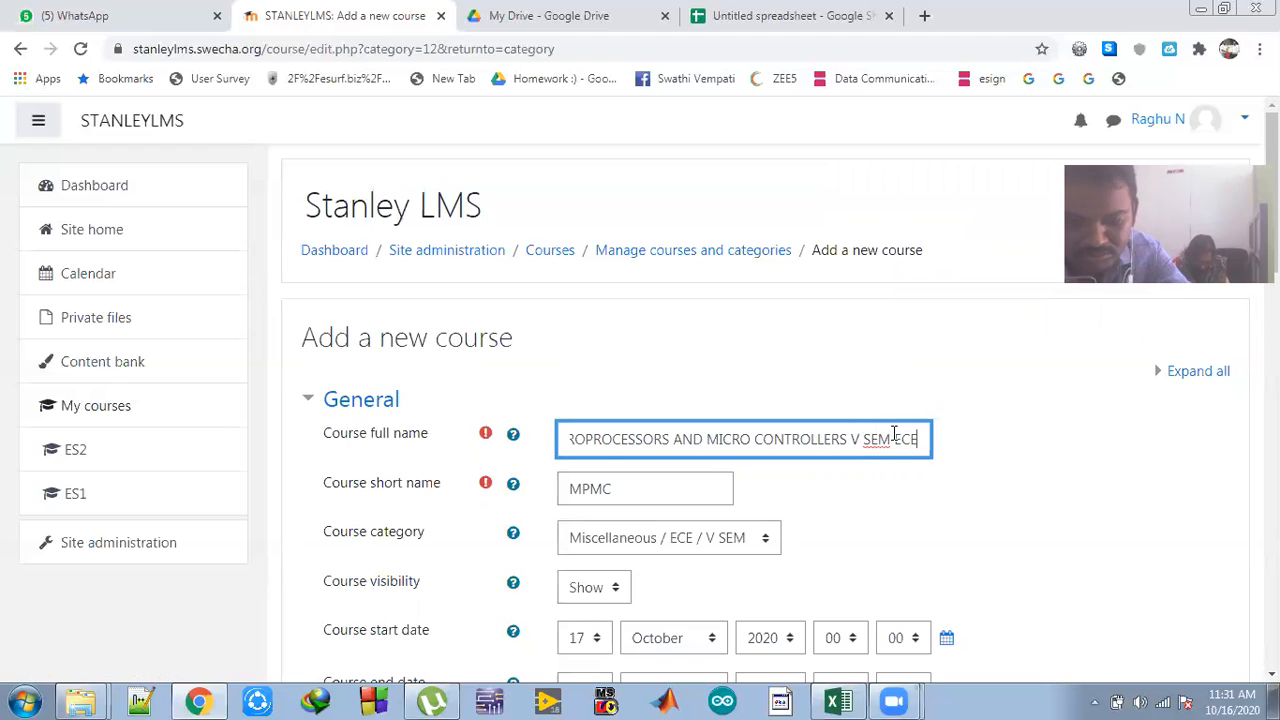
pyautogui.write('-')
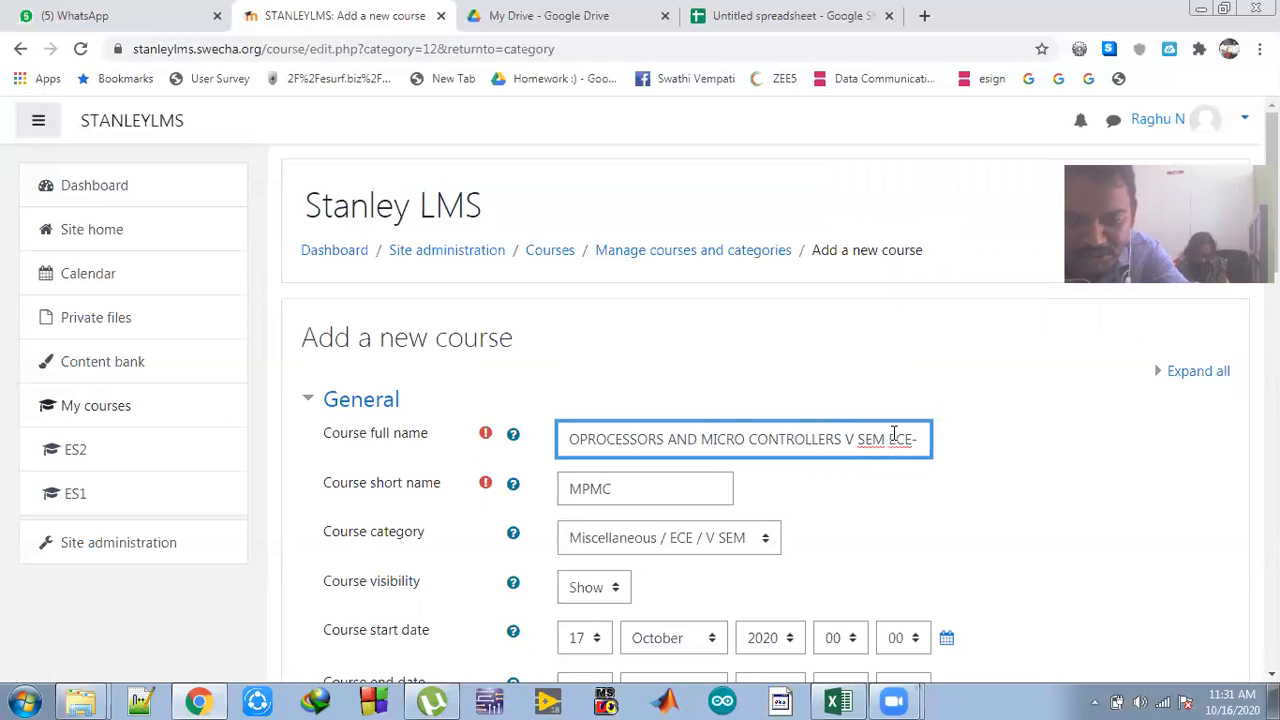
pyautogui.write('1')
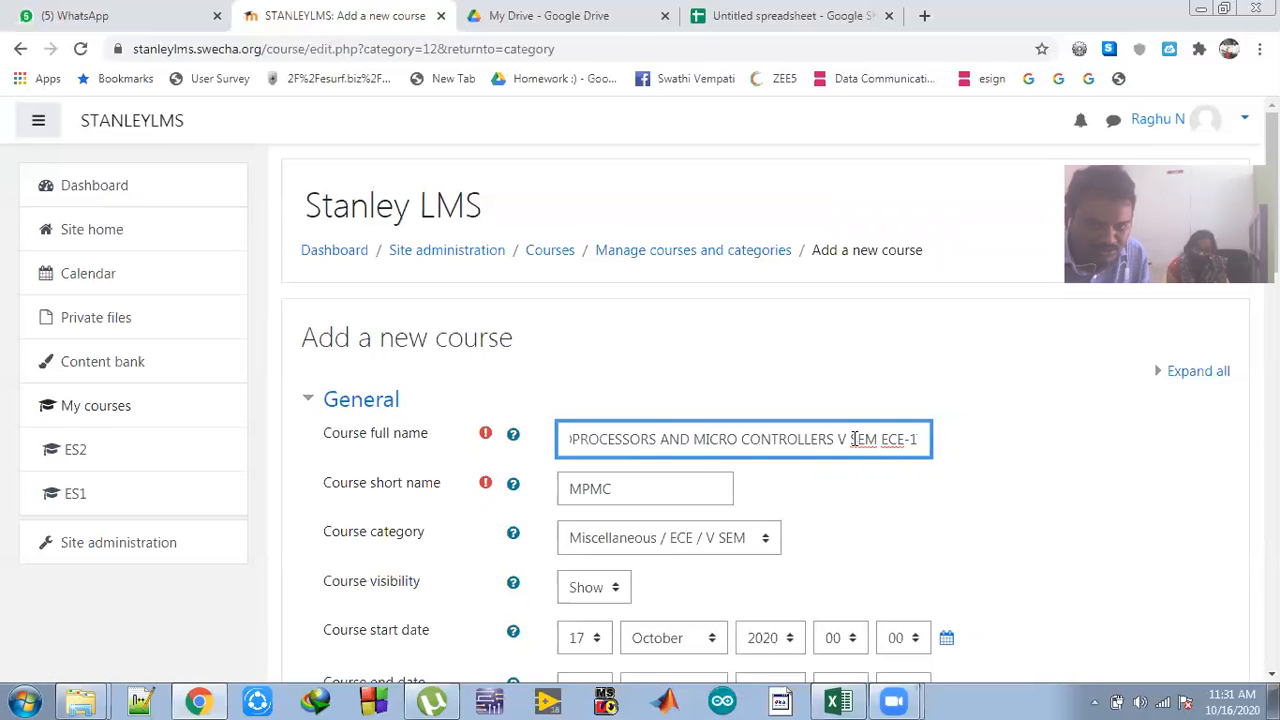
pyautogui.click(645, 488)
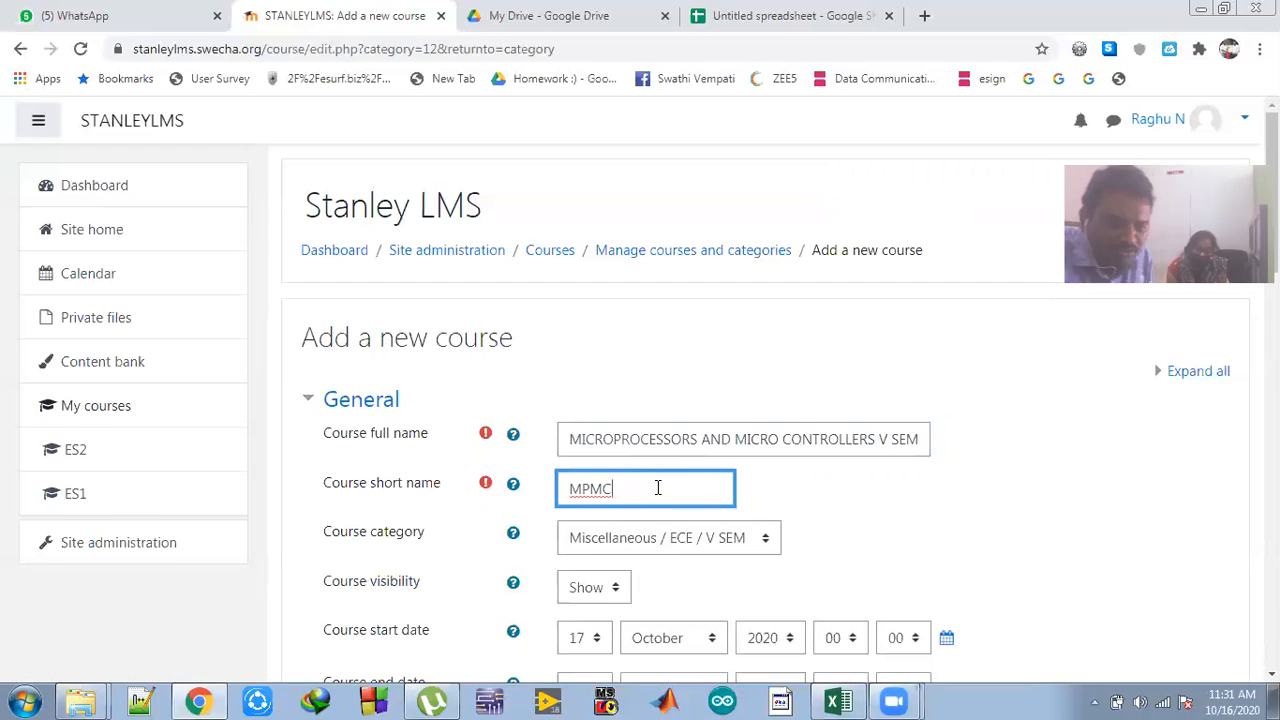
pyautogui.write('1')
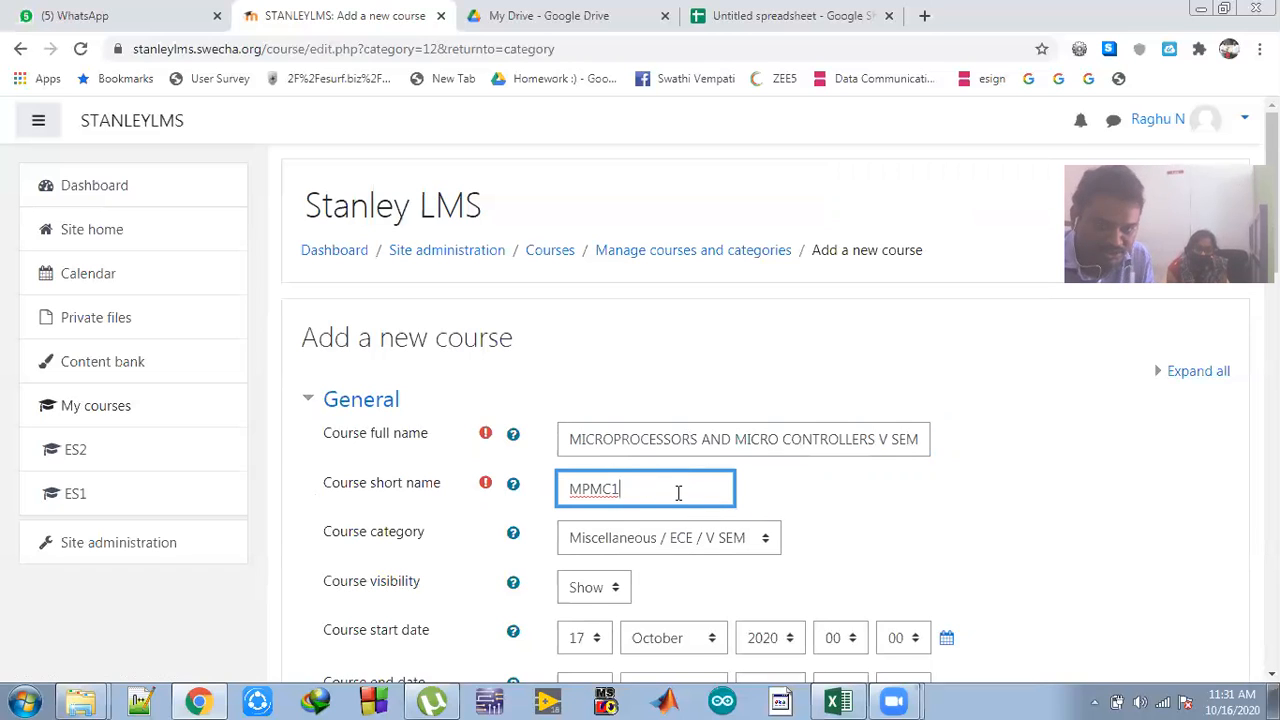
pyautogui.scroll(-2, 620, 460)
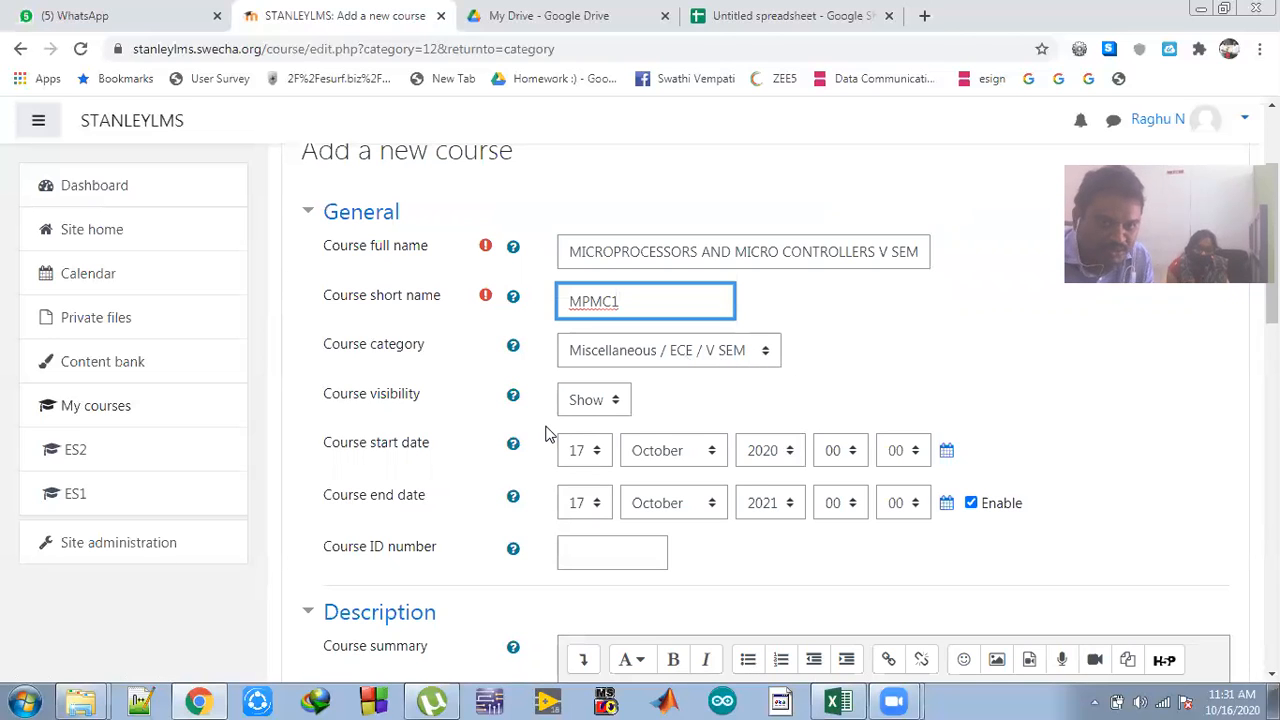
# - Disable the course end date
pyautogui.scroll(-1, 548, 435)
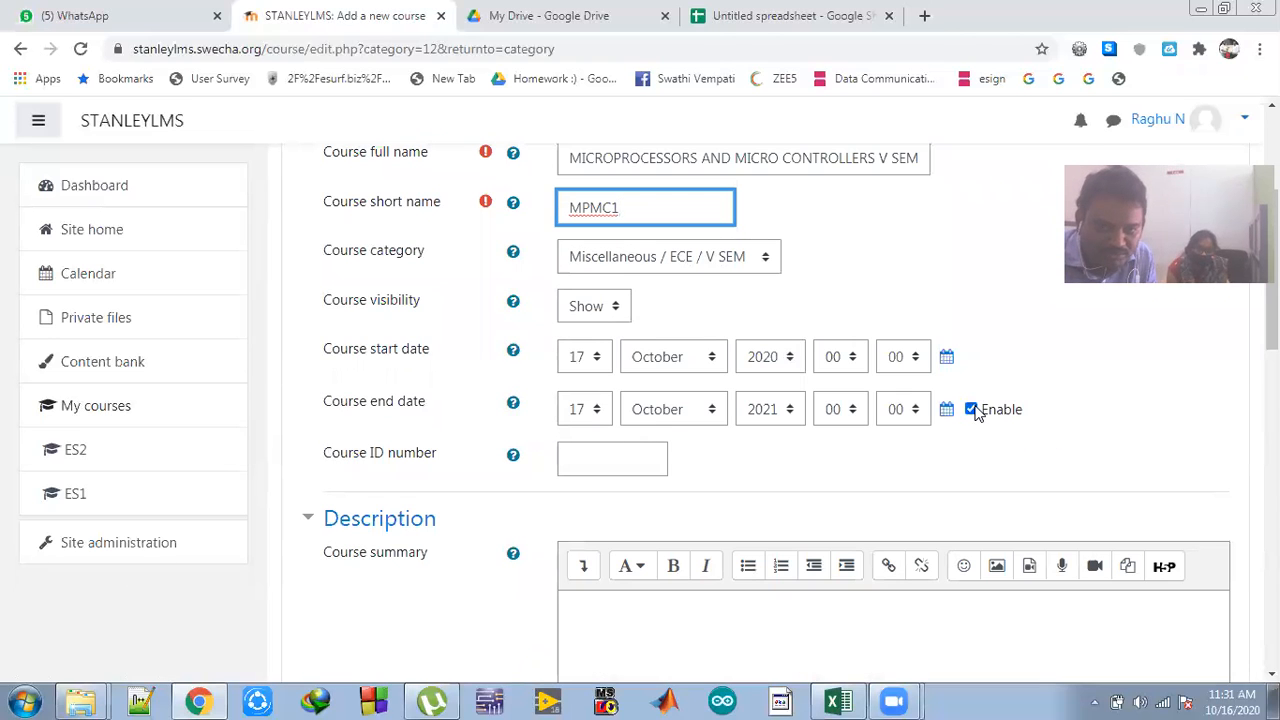
pyautogui.click(971, 409)
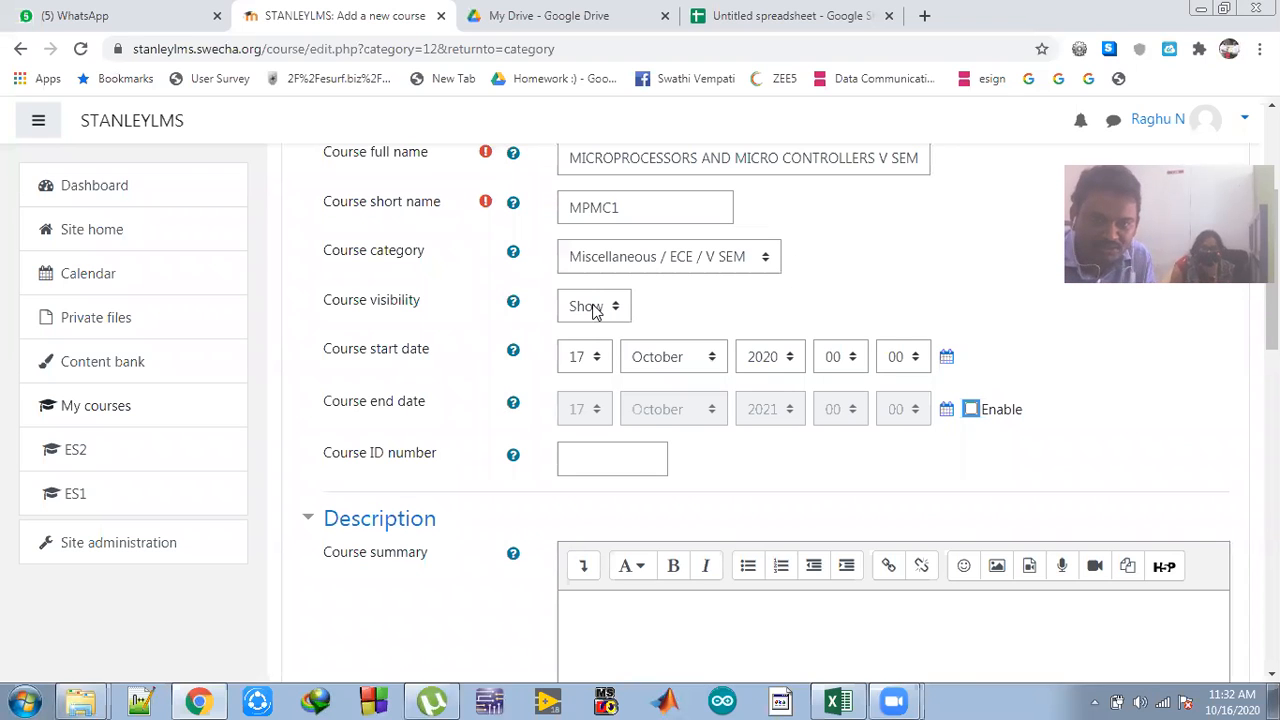
pyautogui.scroll(-2, 585, 310)
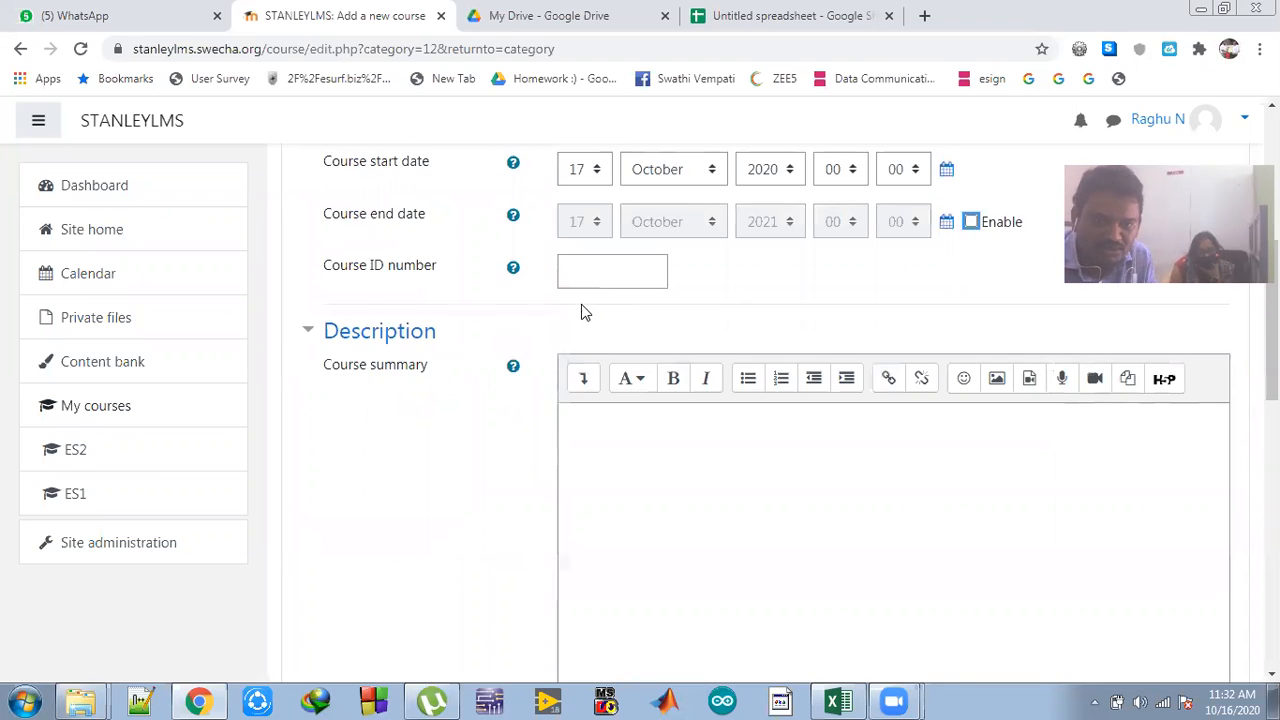
# - Write '8086, 8051' as the course summary
pyautogui.click(590, 438)
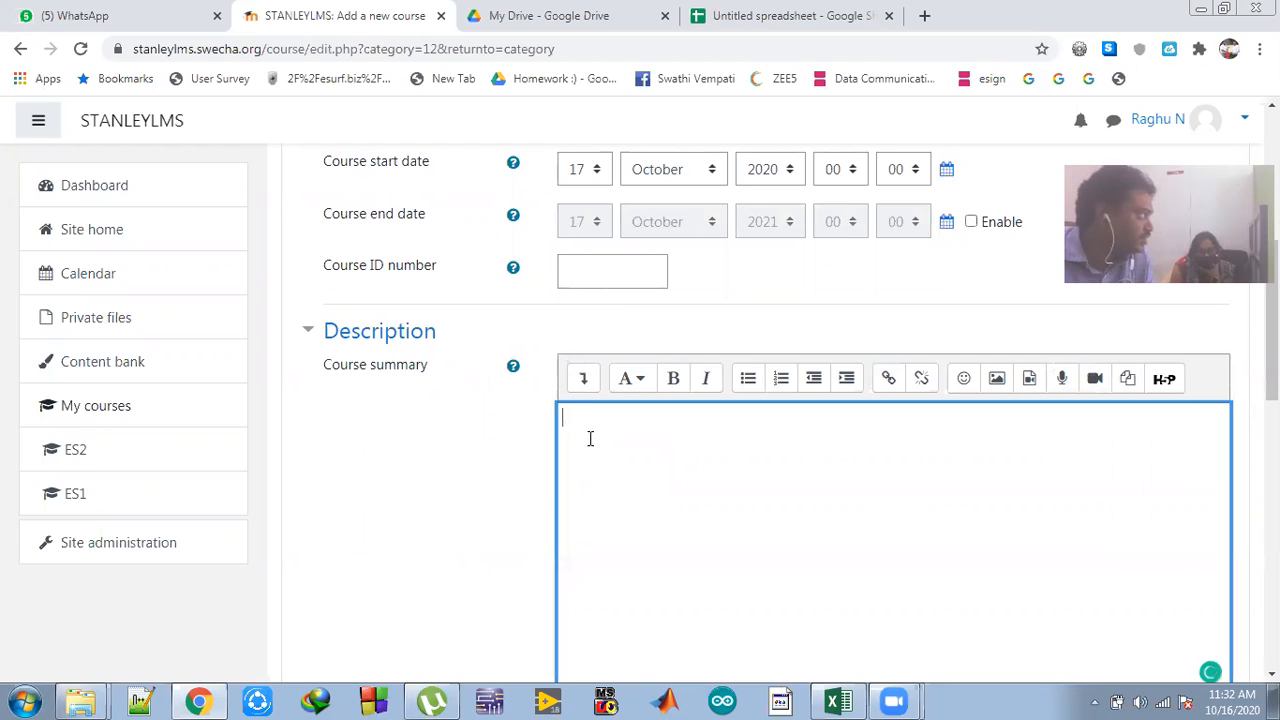
pyautogui.write('8086,')
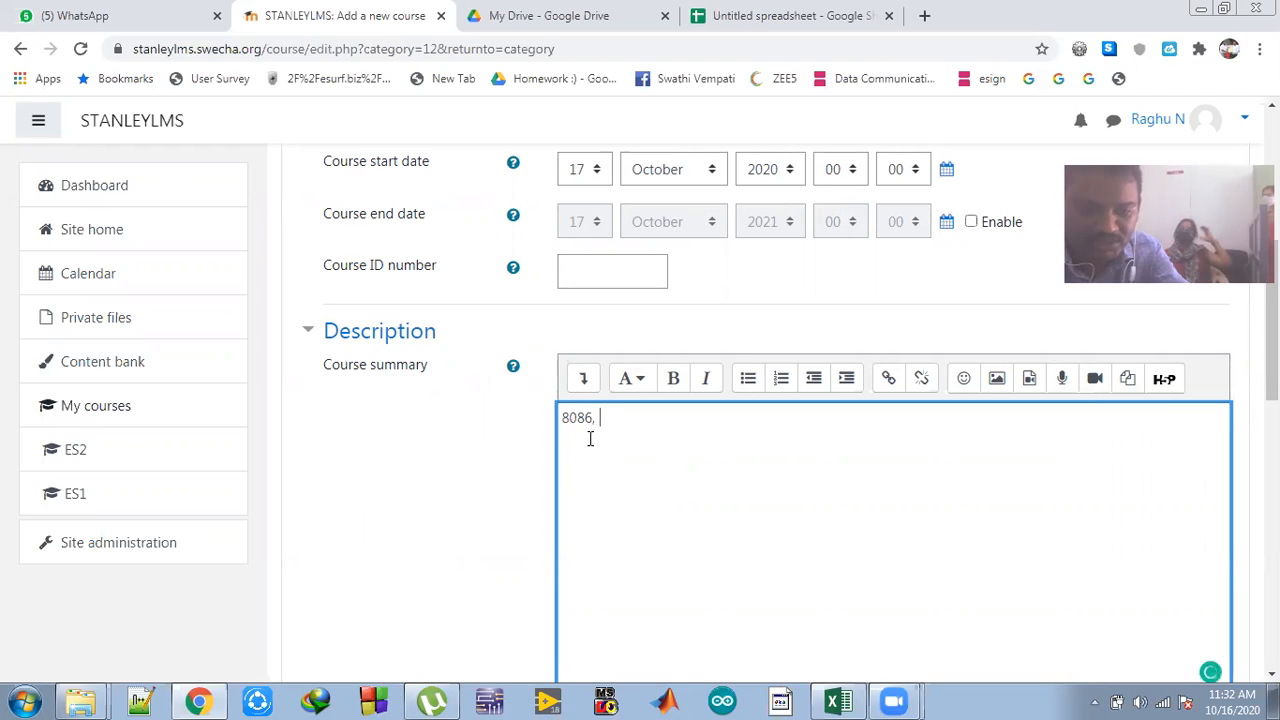
pyautogui.write(' 80')
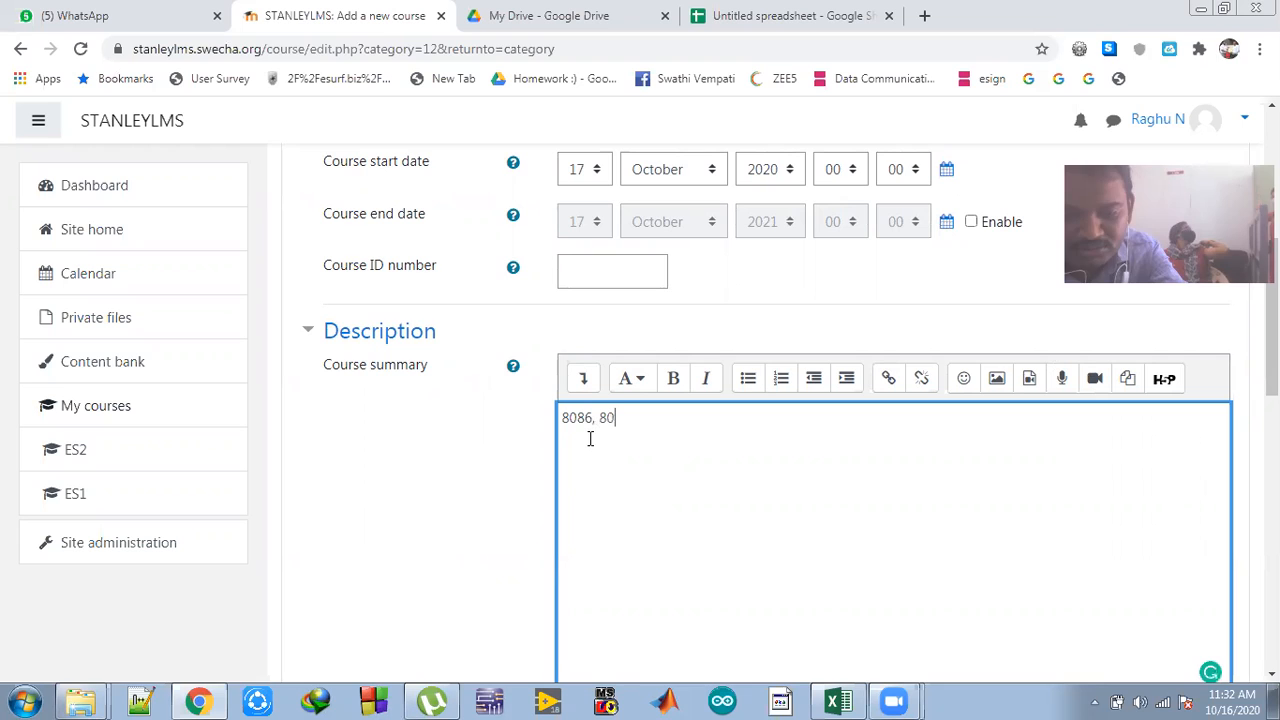
pyautogui.write('51')
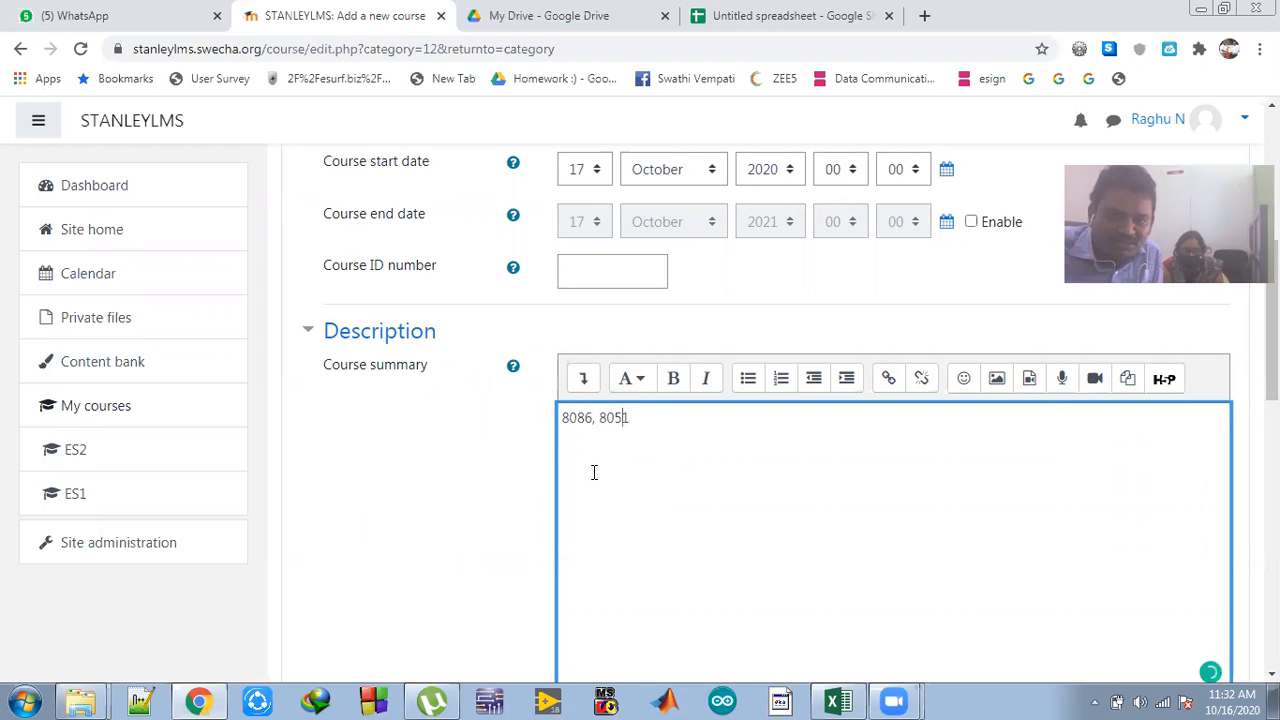
pyautogui.scroll(-1, 591, 471)
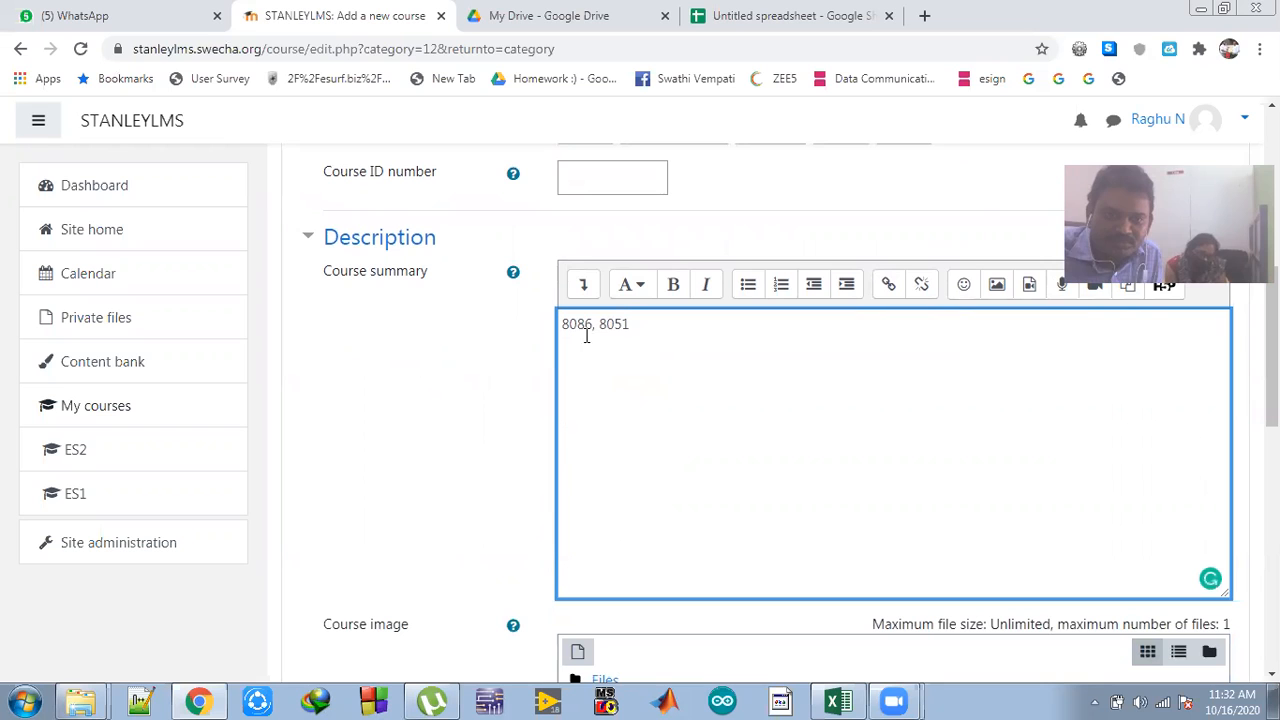
pyautogui.scroll(-3, 691, 323)
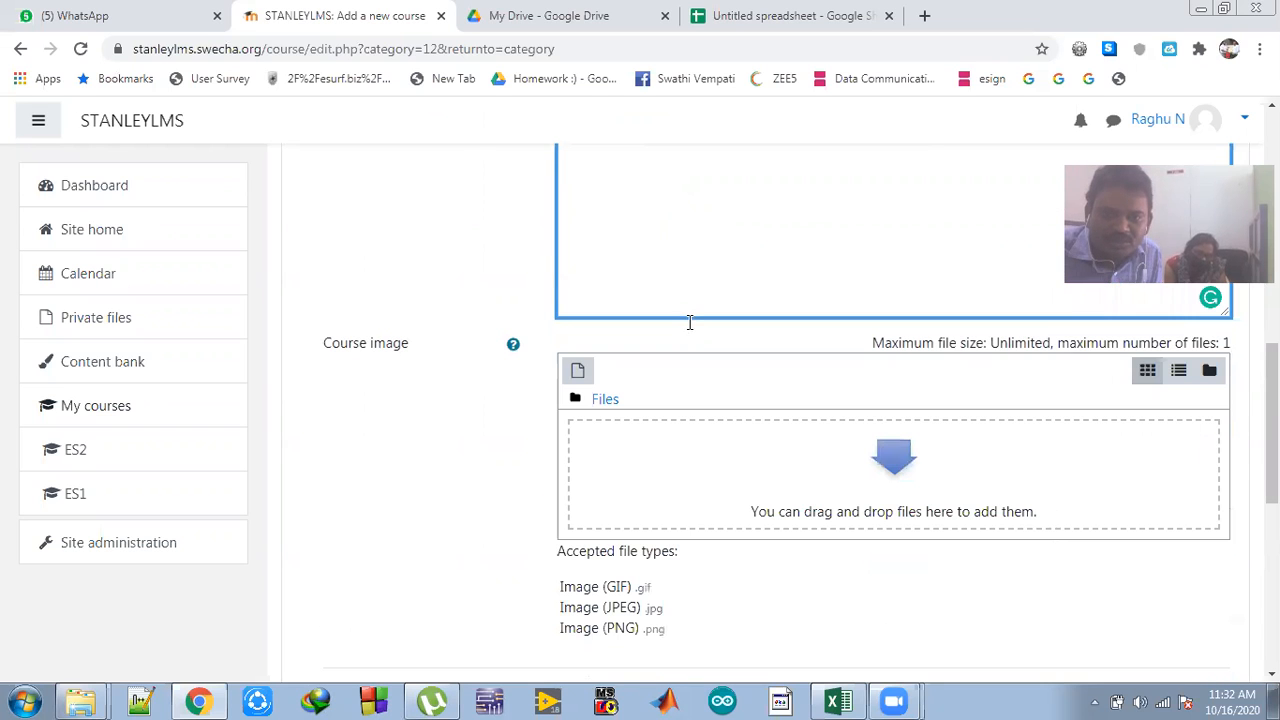
pyautogui.scroll(3, 723, 303)
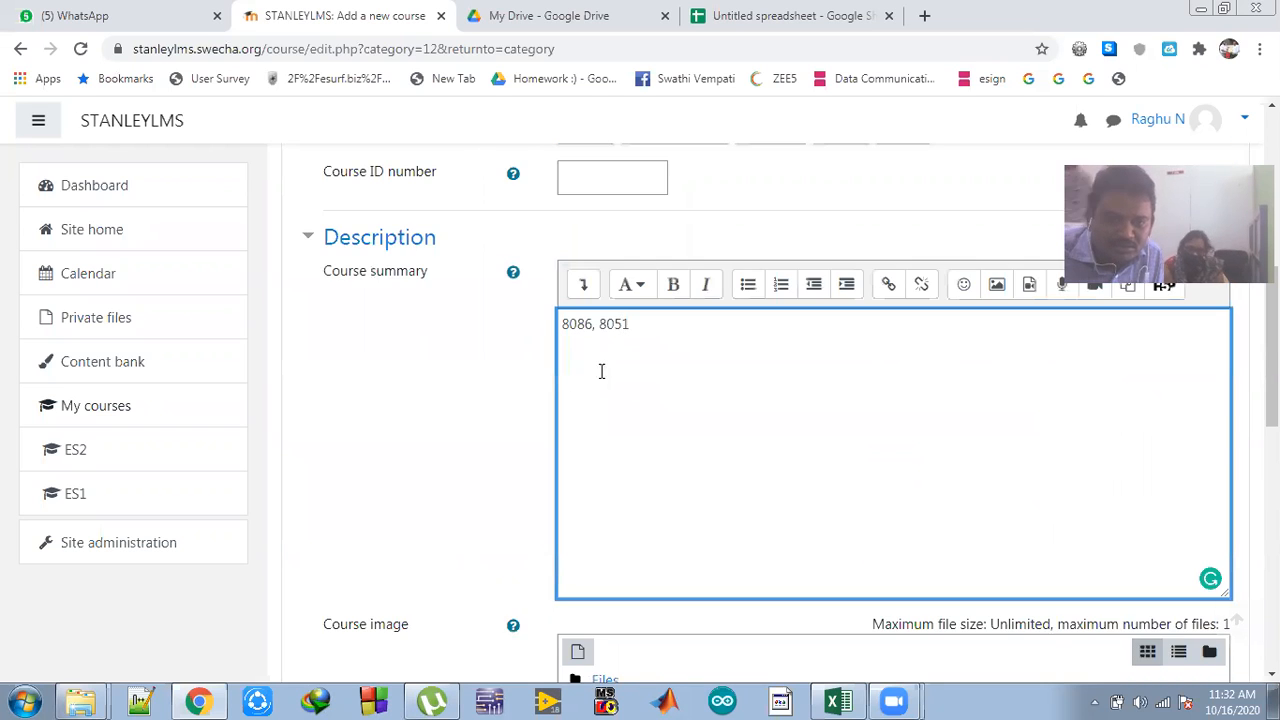
pyautogui.scroll(-4, 600, 368)
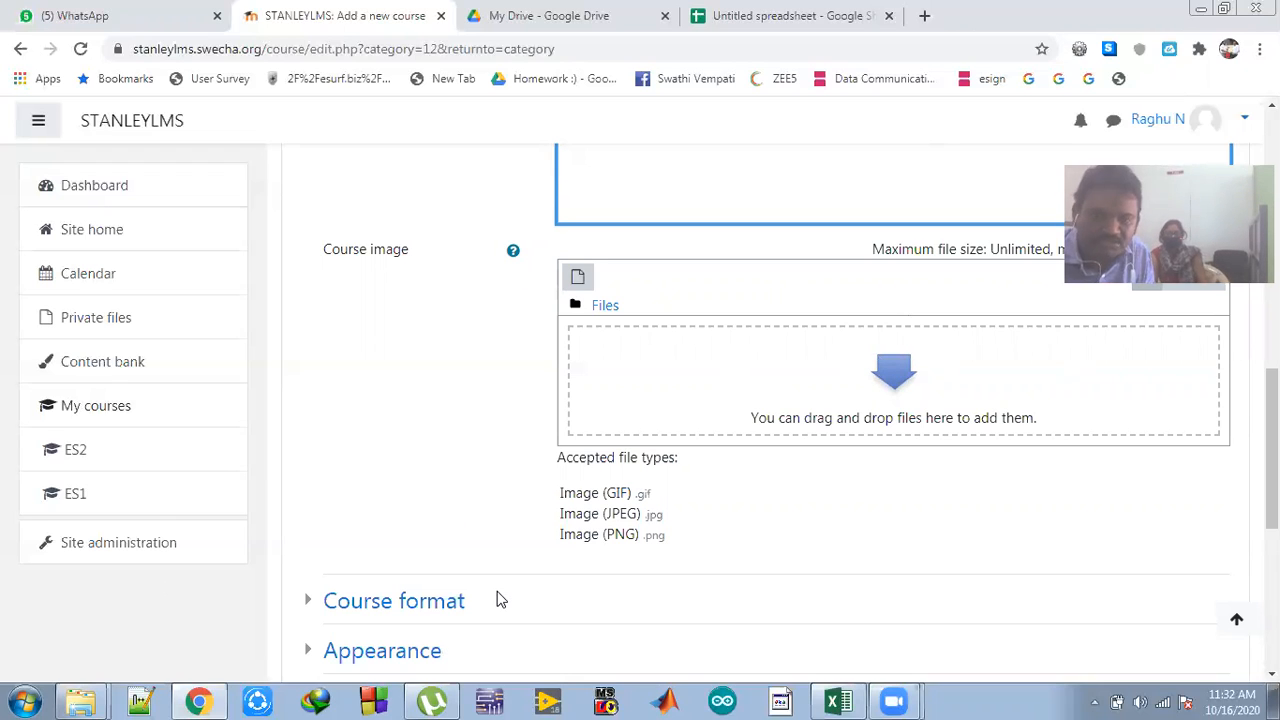
# - Attach ES1.jpg from Recent files as the course image
pyautogui.click(578, 285)
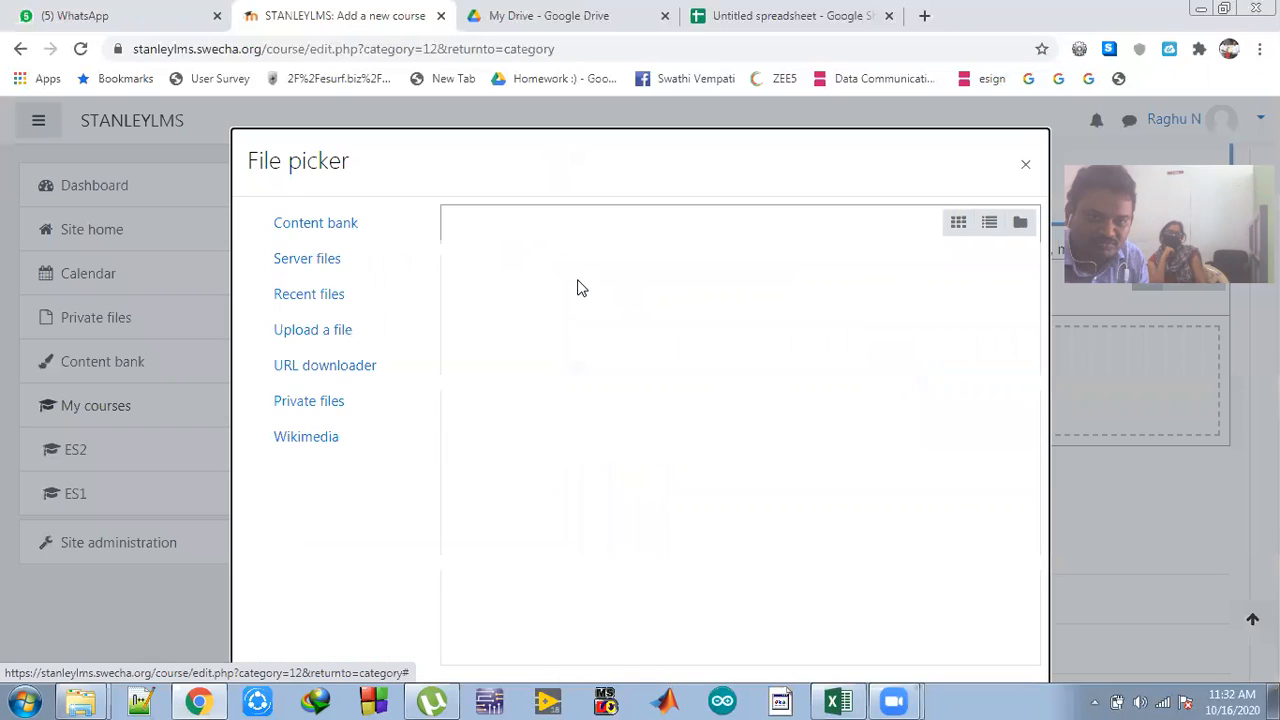
pyautogui.click(293, 298)
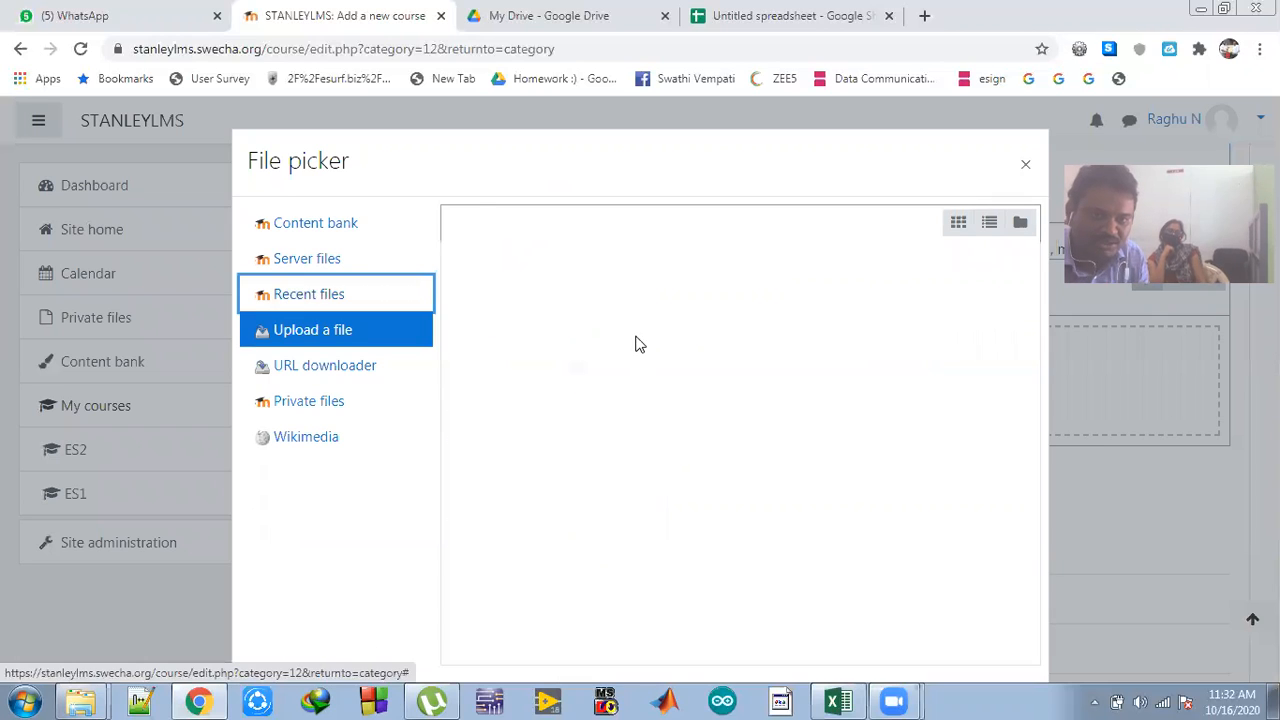
pyautogui.click(498, 306)
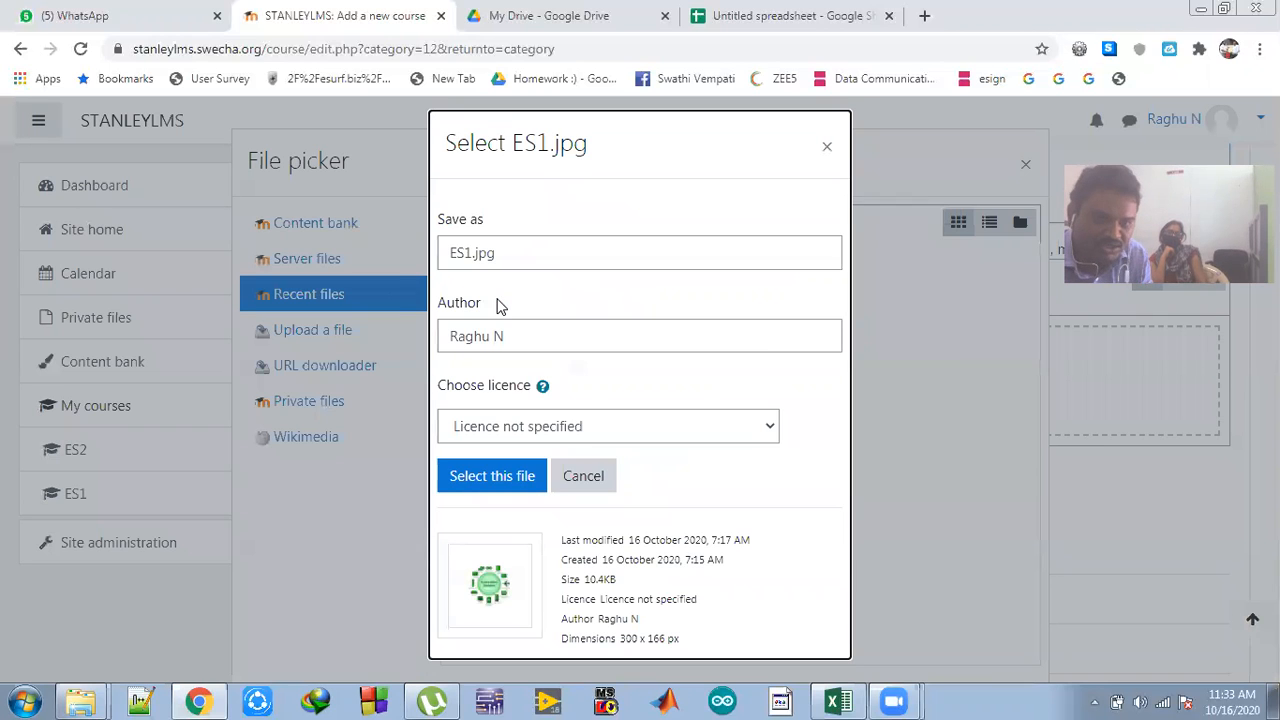
pyautogui.click(484, 479)
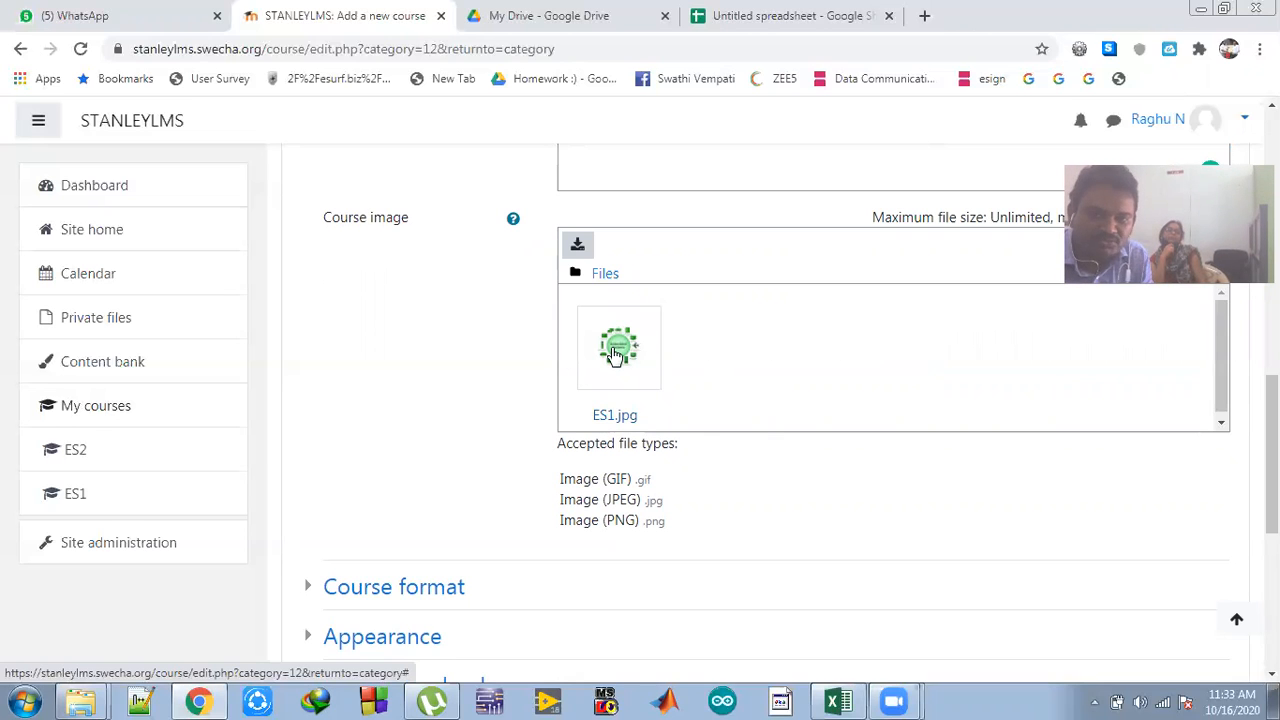
pyautogui.scroll(-1, 616, 357)
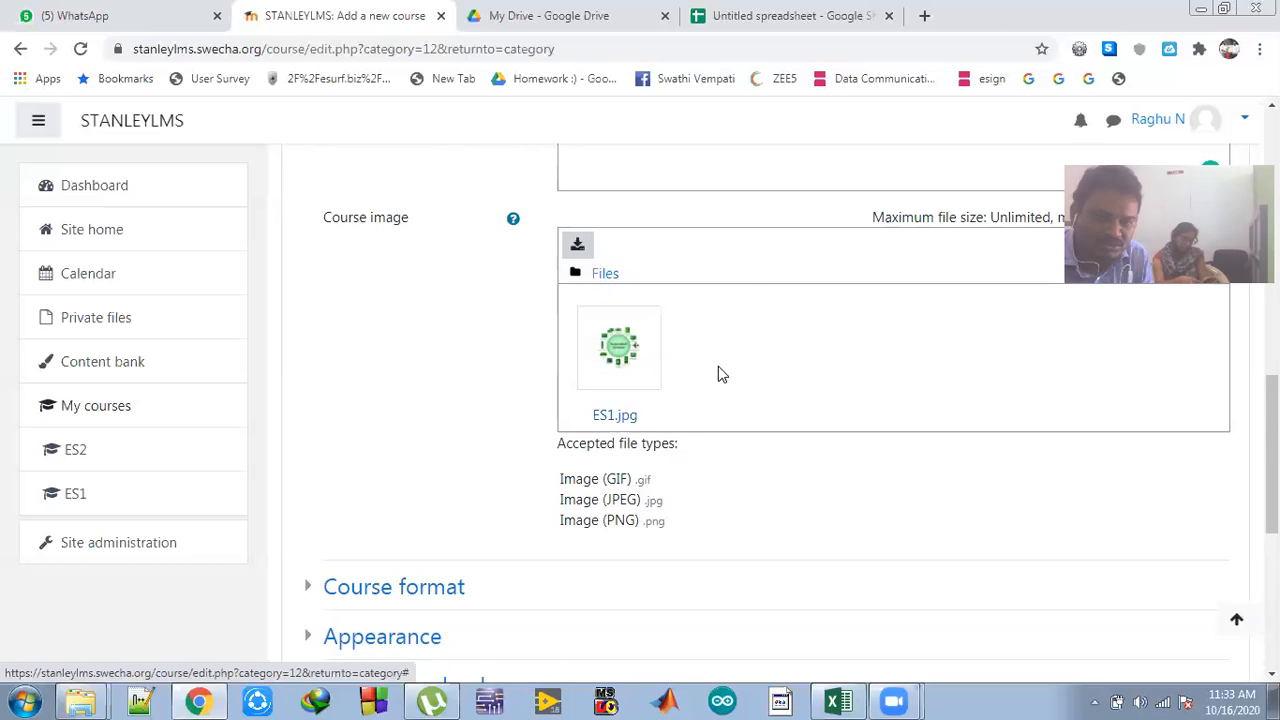
pyautogui.scroll(-3, 504, 341)
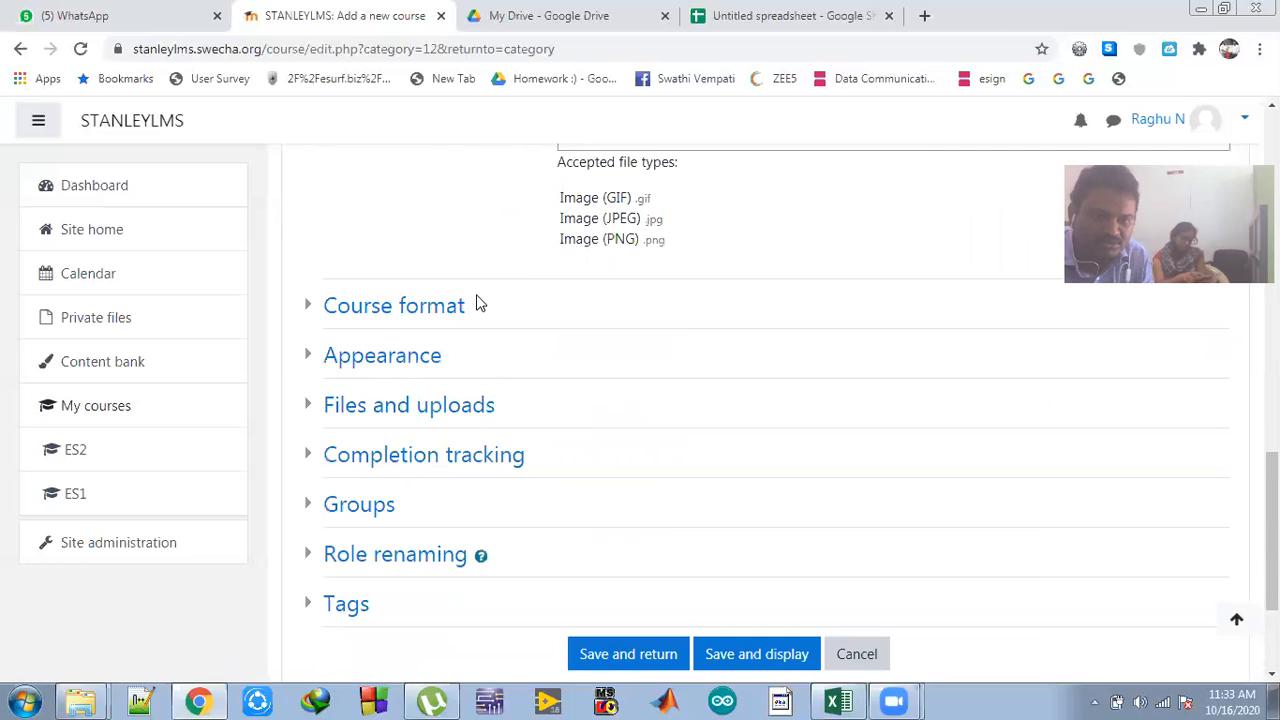
# - Keep Topics format and set the number of sections to 52
pyautogui.click(423, 310)
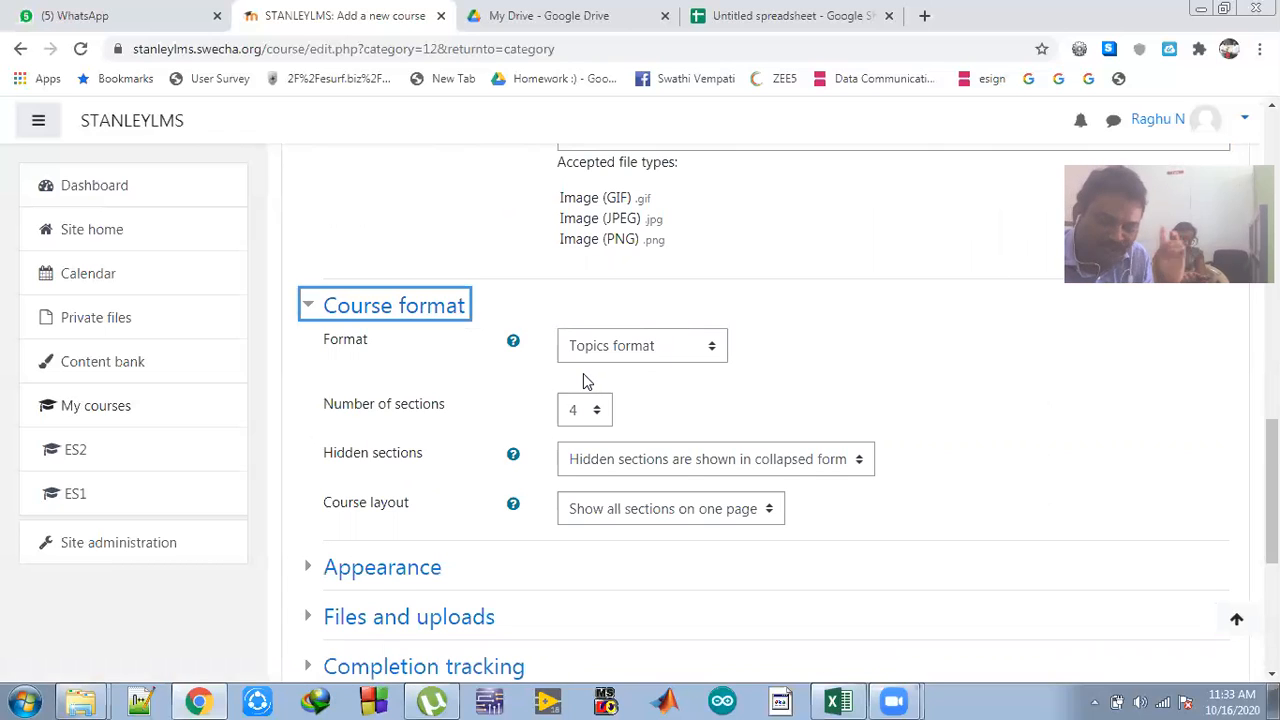
pyautogui.click(716, 346)
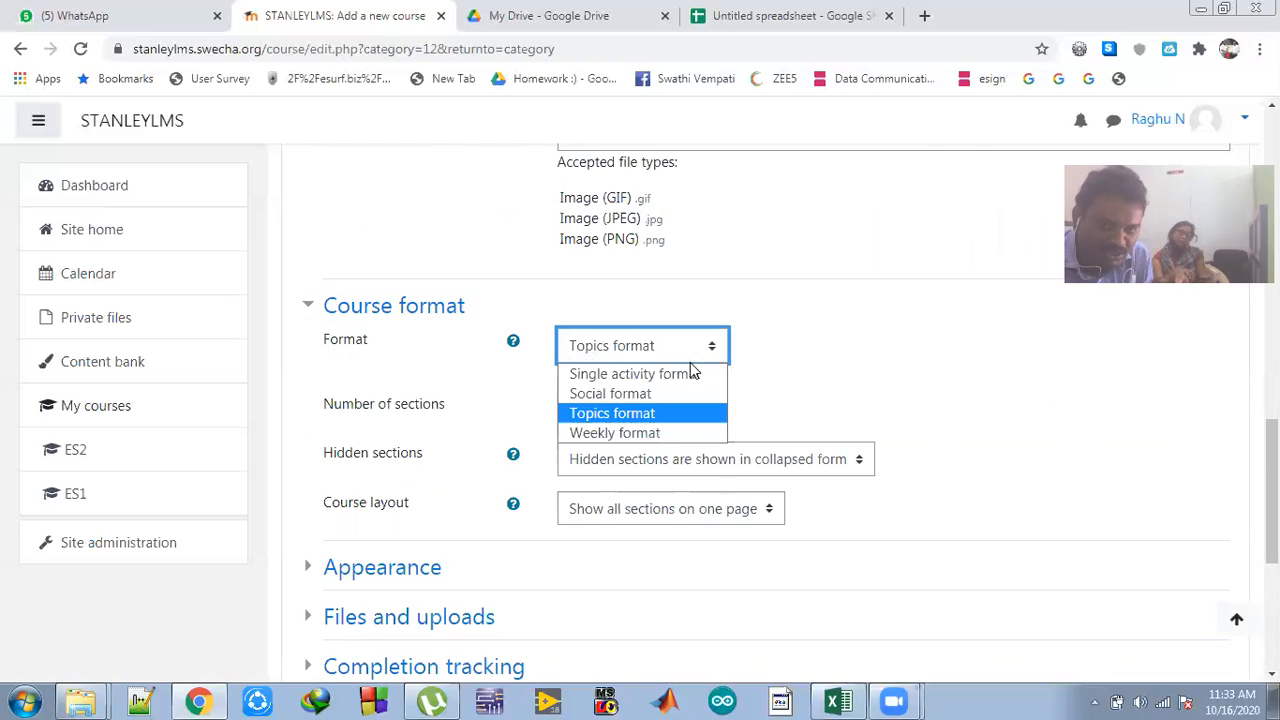
pyautogui.click(828, 351)
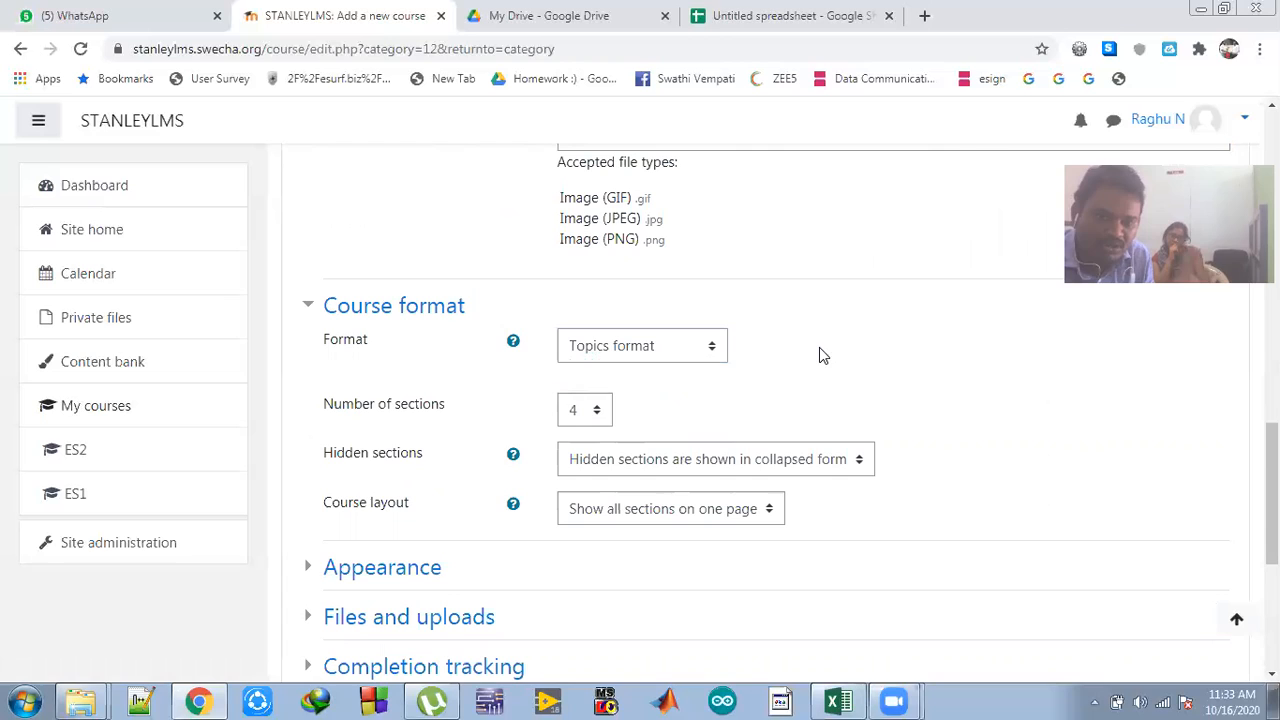
pyautogui.click(711, 355)
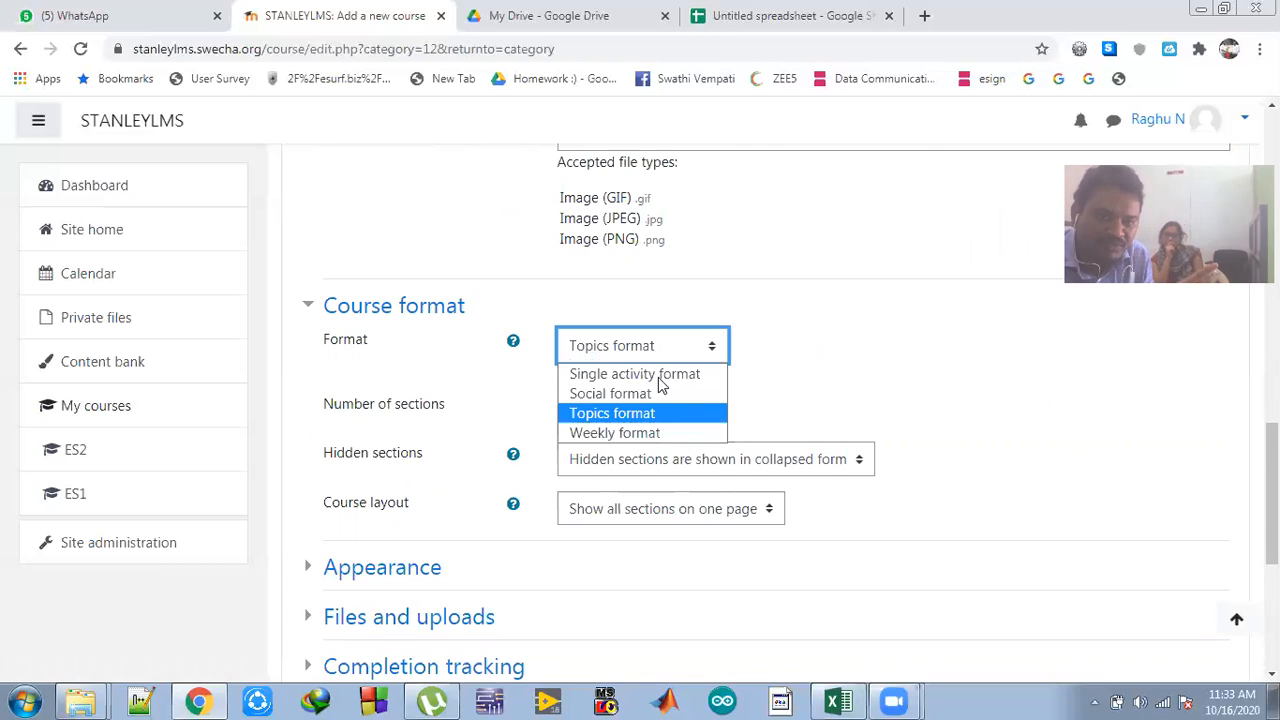
pyautogui.click(866, 380)
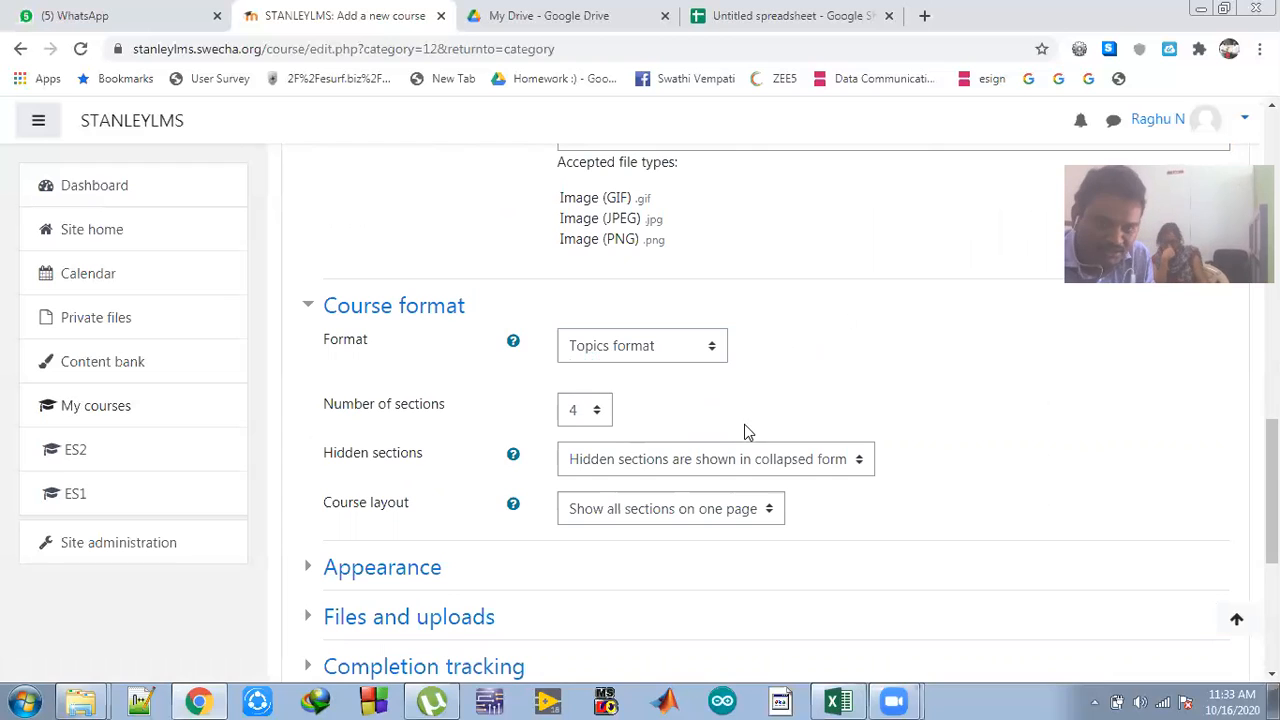
pyautogui.click(600, 414)
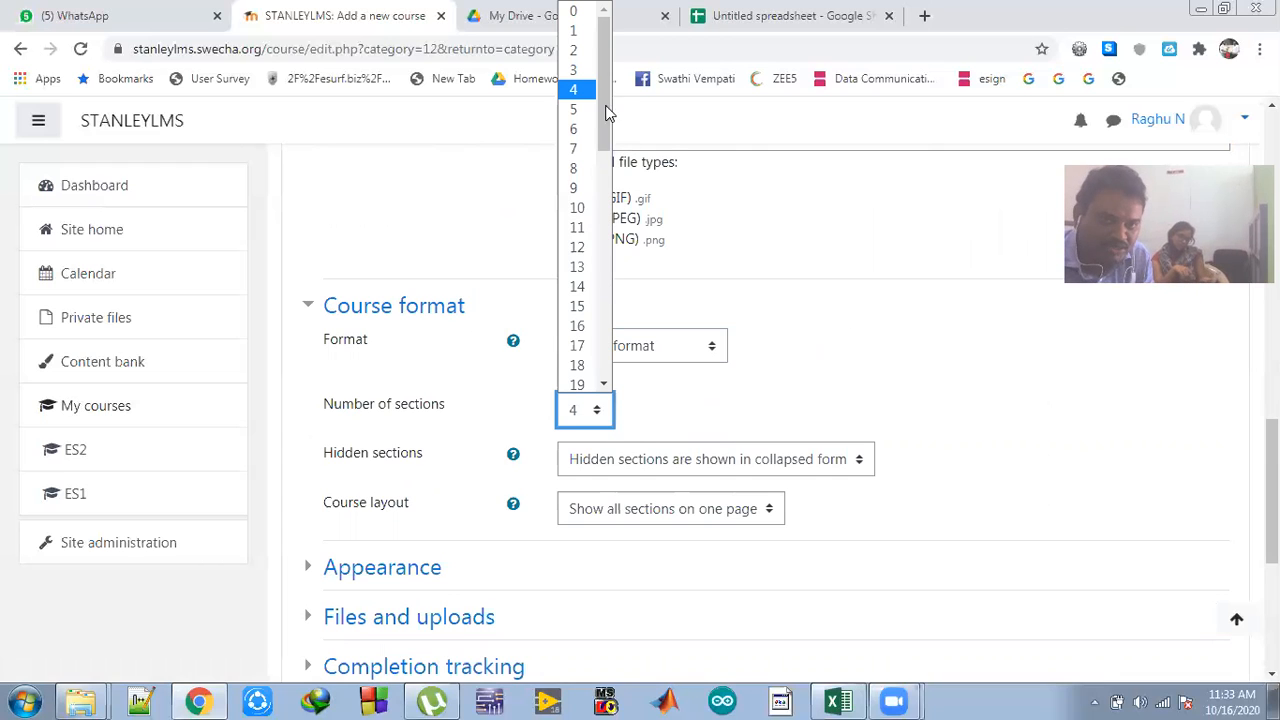
pyautogui.click(605, 285)
pyautogui.click(578, 383)
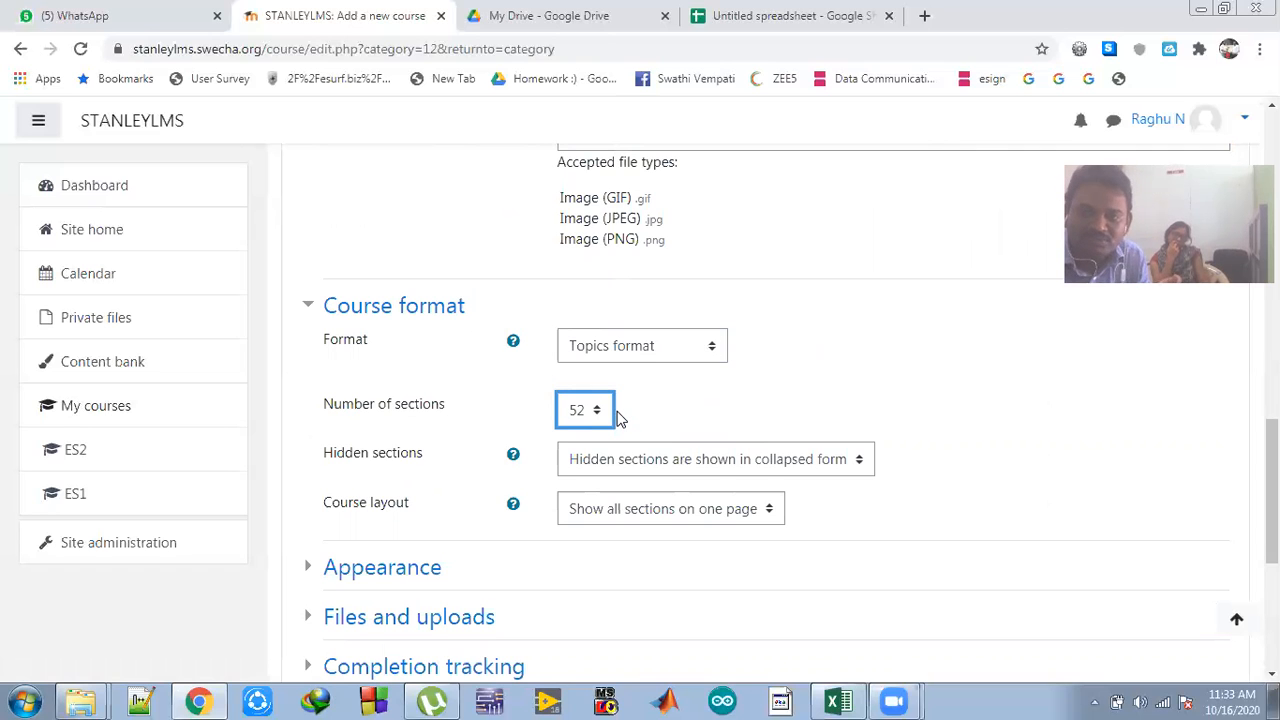
pyautogui.scroll(-2, 617, 418)
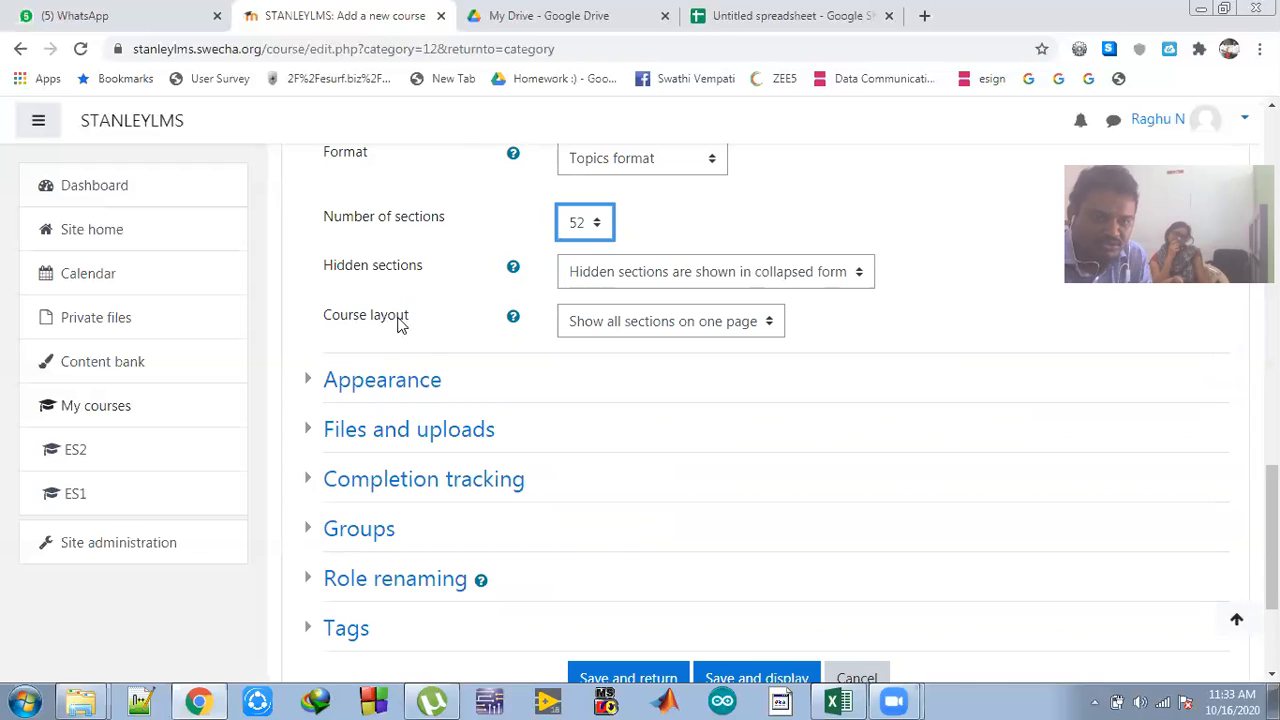
pyautogui.click(770, 323)
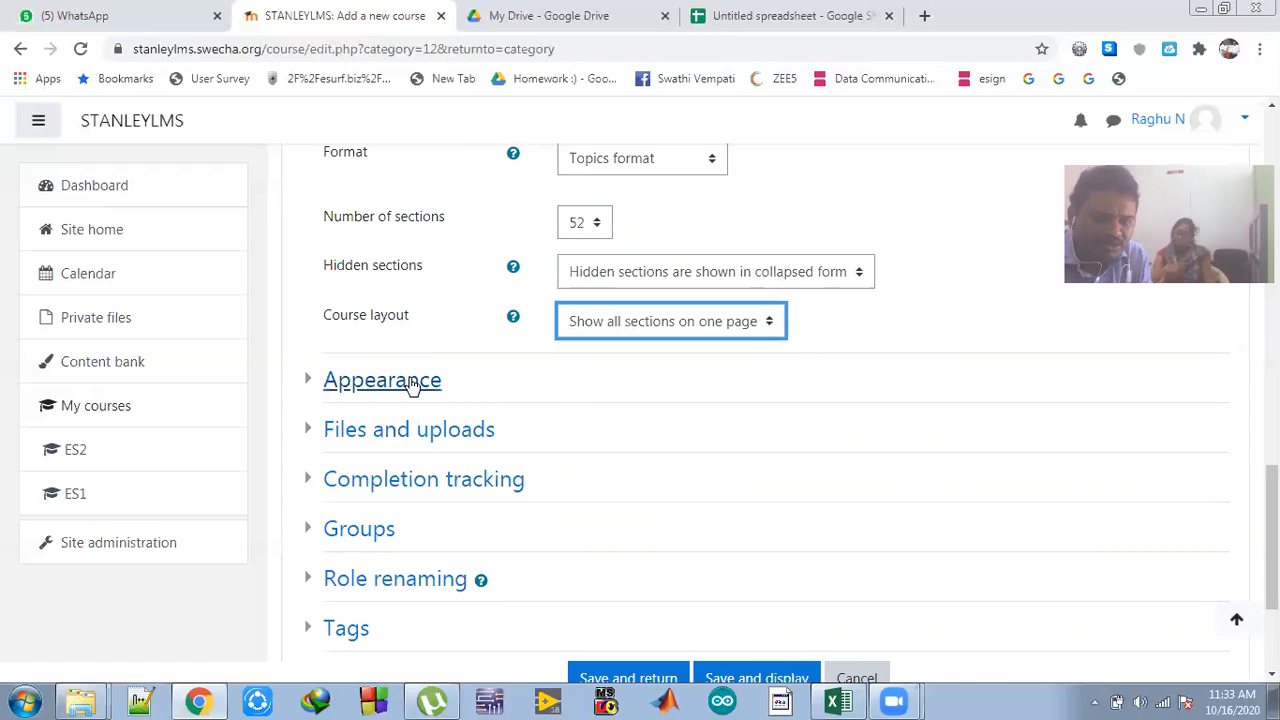
# - Expand Appearance and Files and uploads, and set the maximum upload size to 1000MB
pyautogui.click(380, 383)
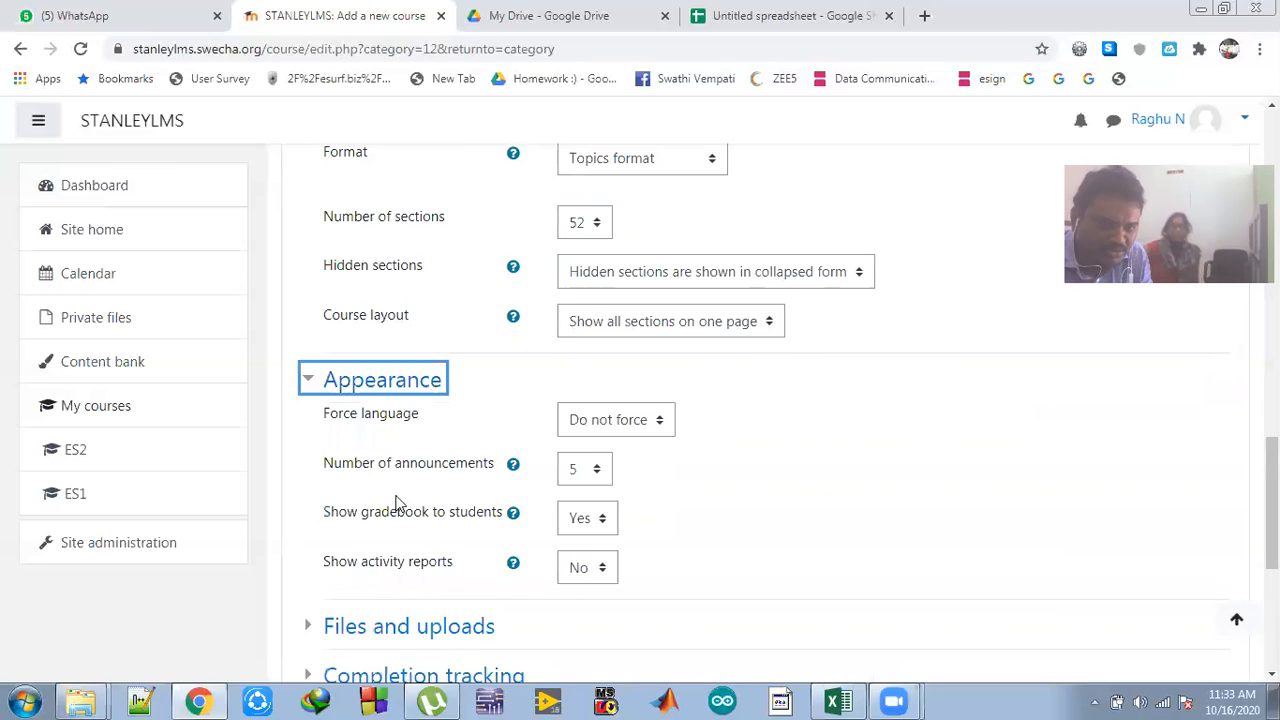
pyautogui.scroll(-2, 575, 465)
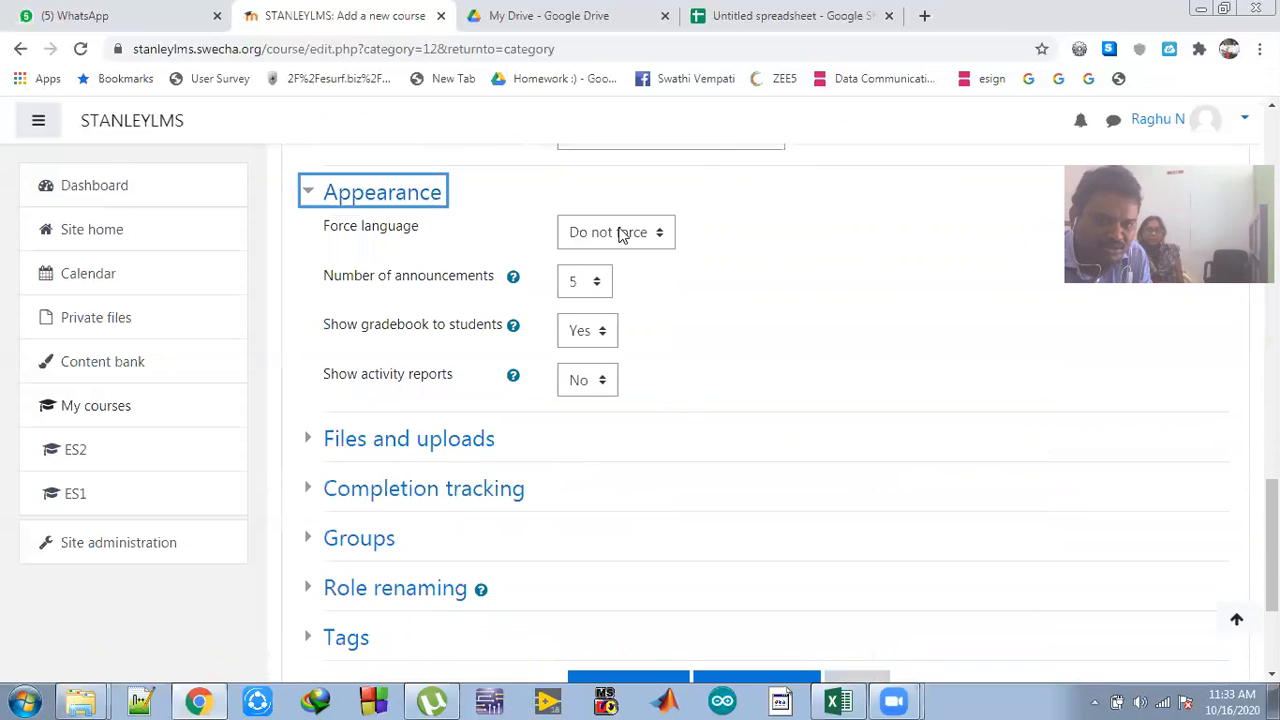
pyautogui.click(424, 448)
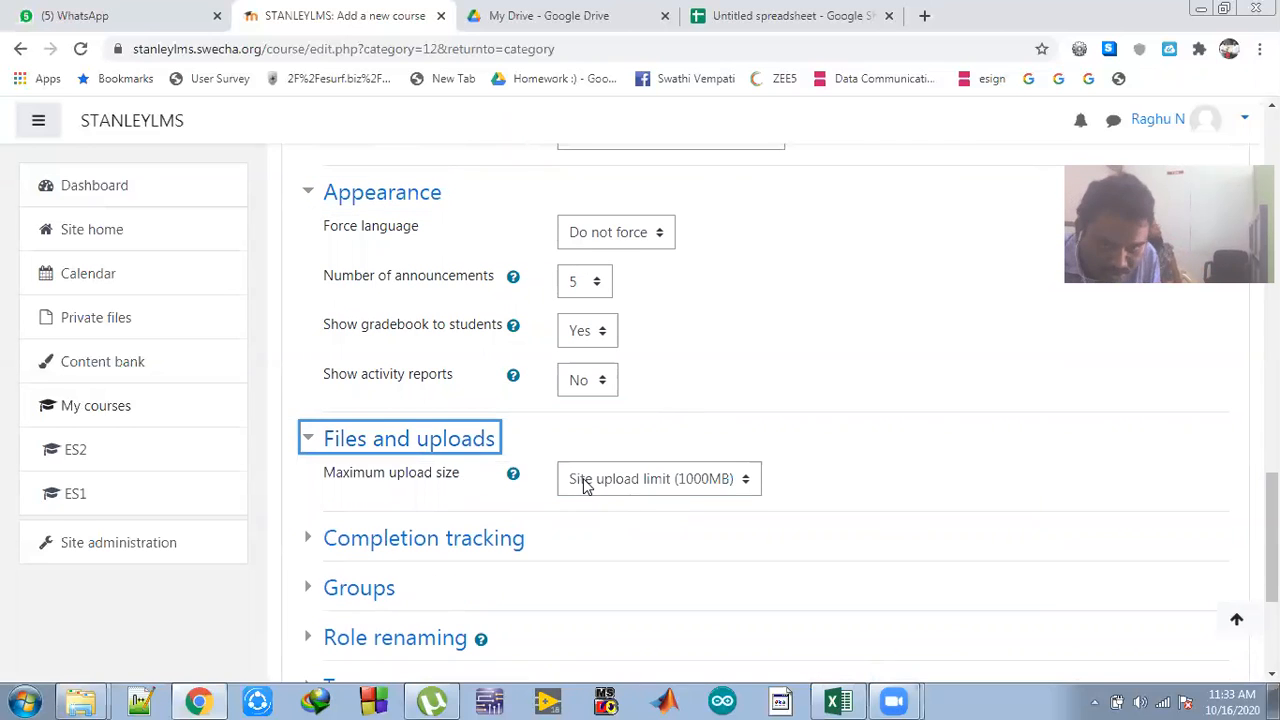
pyautogui.click(749, 481)
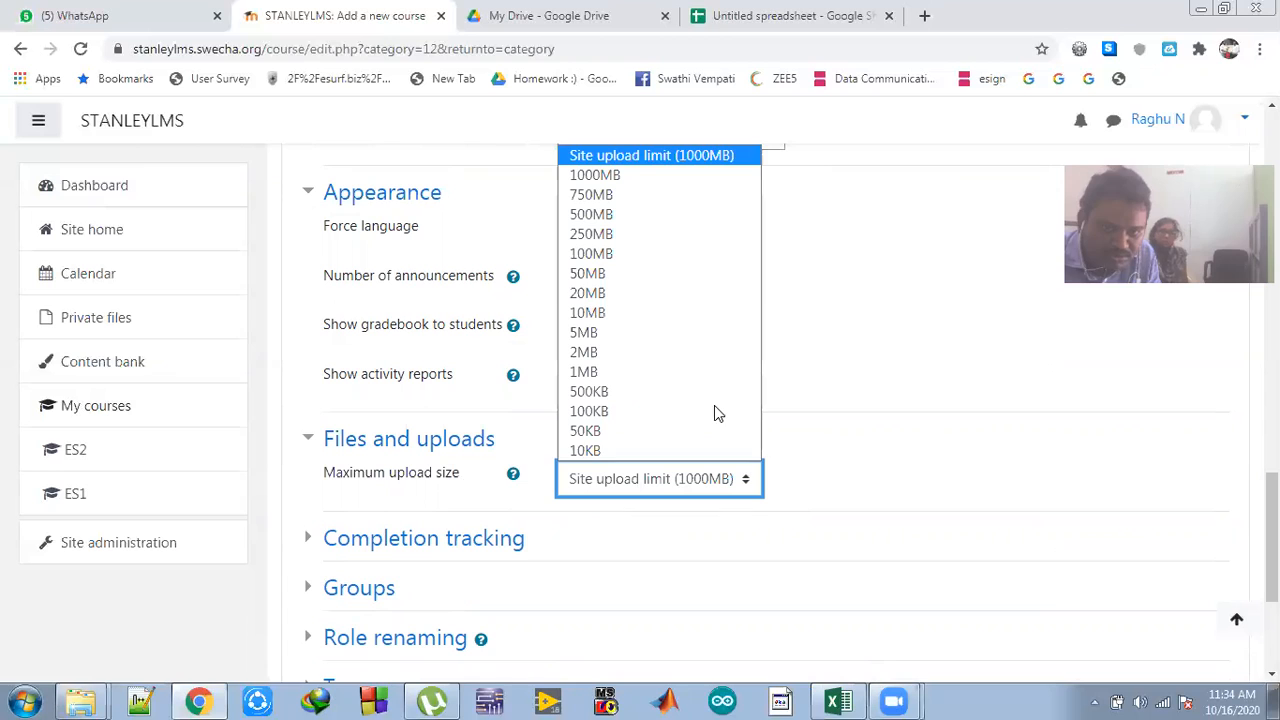
pyautogui.click(665, 274)
pyautogui.click(844, 290)
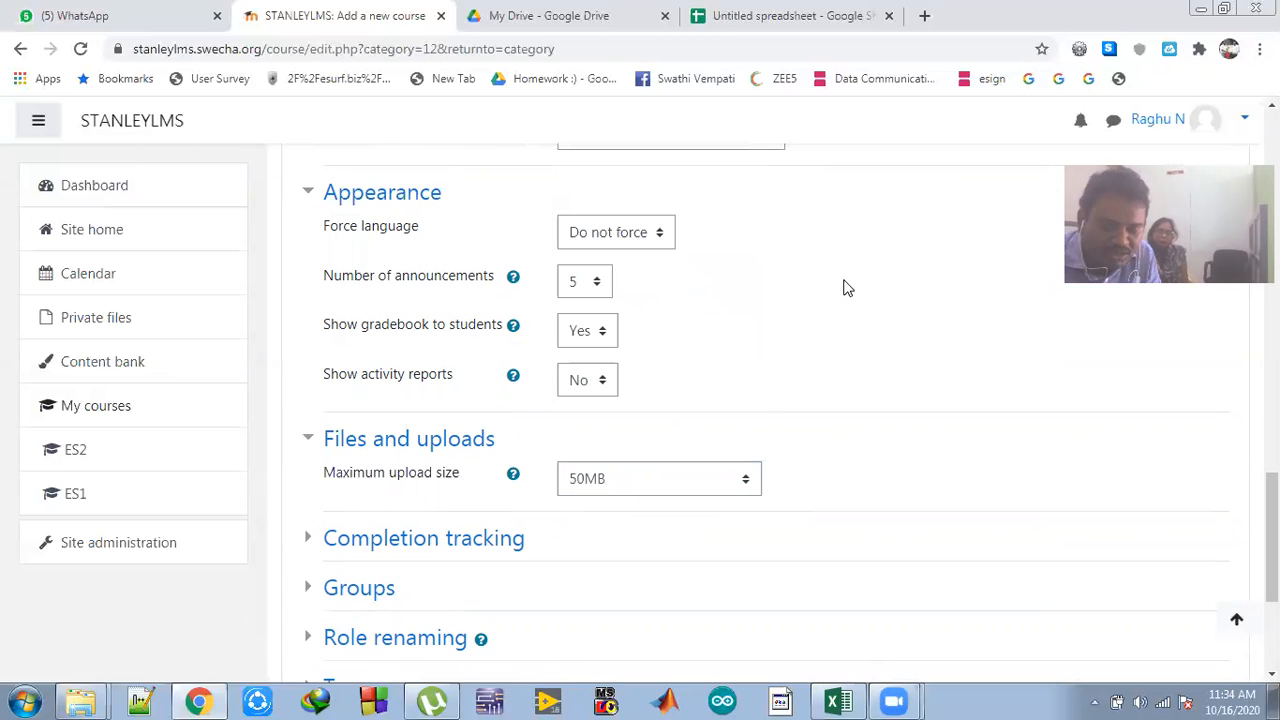
pyautogui.click(745, 482)
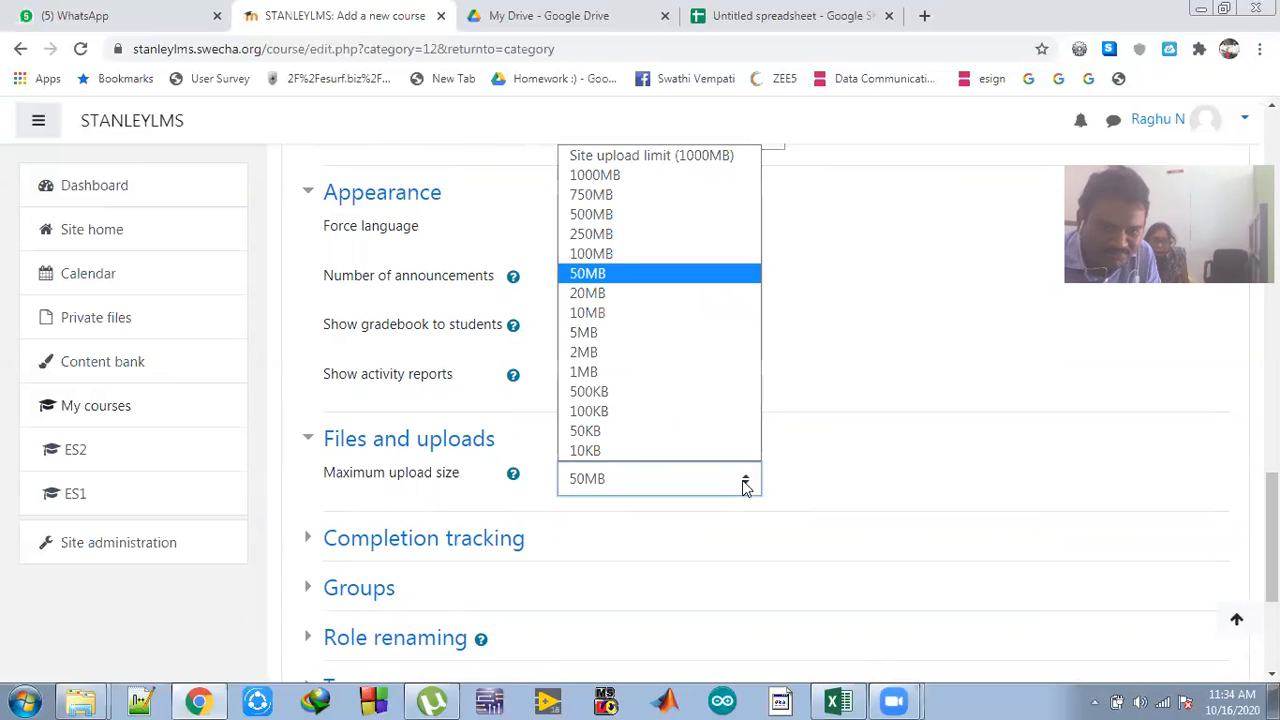
pyautogui.click(862, 245)
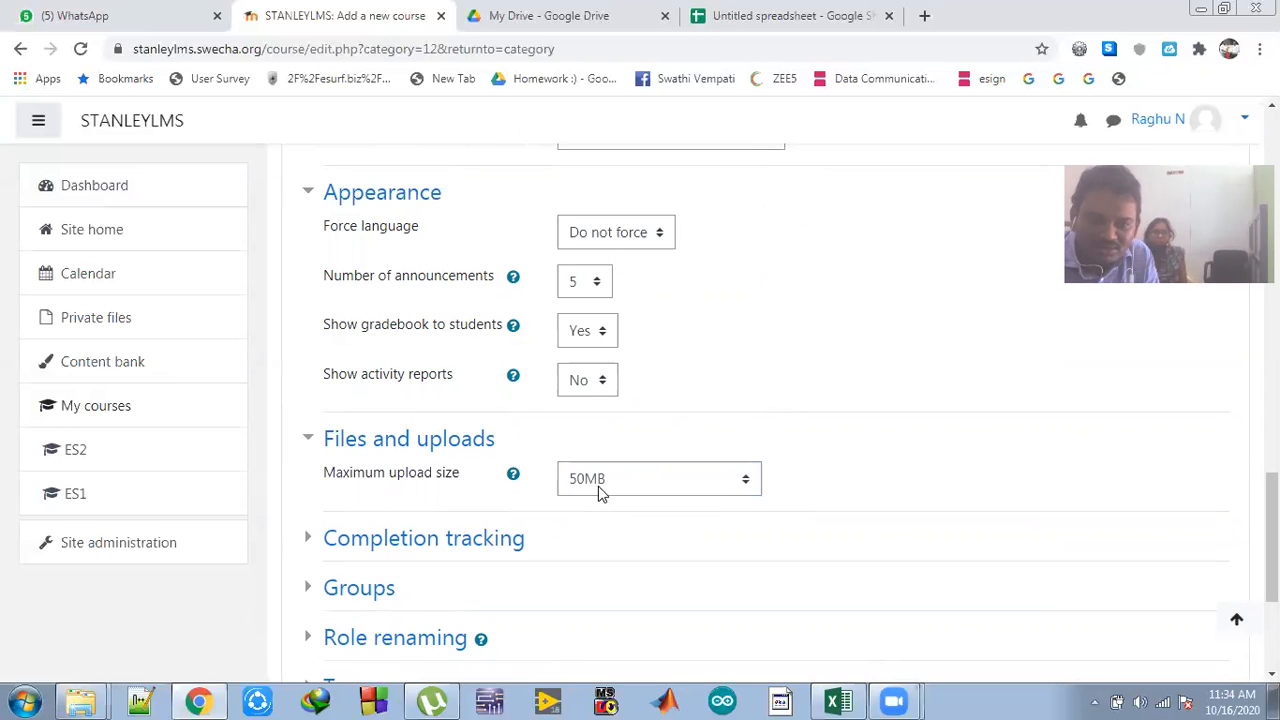
pyautogui.click(748, 487)
pyautogui.click(620, 177)
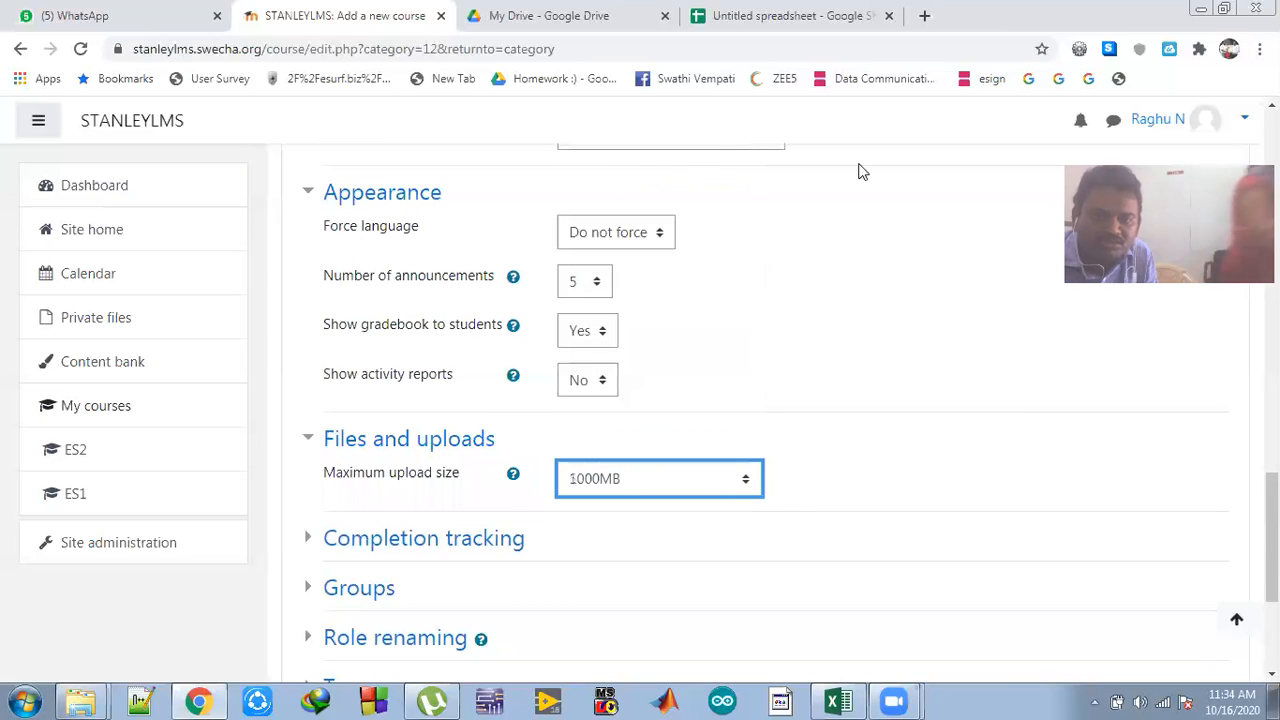
# - Expand the Groups settings and collapse them again
pyautogui.scroll(-2, 810, 357)
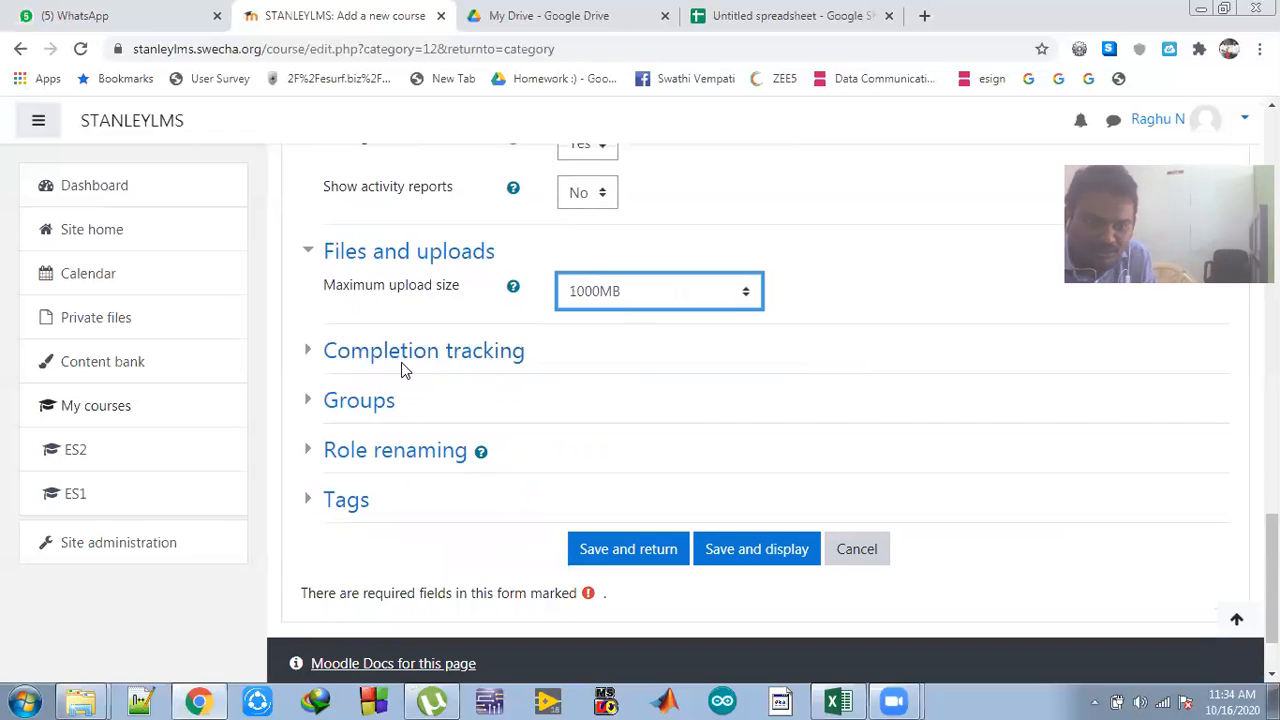
pyautogui.click(357, 402)
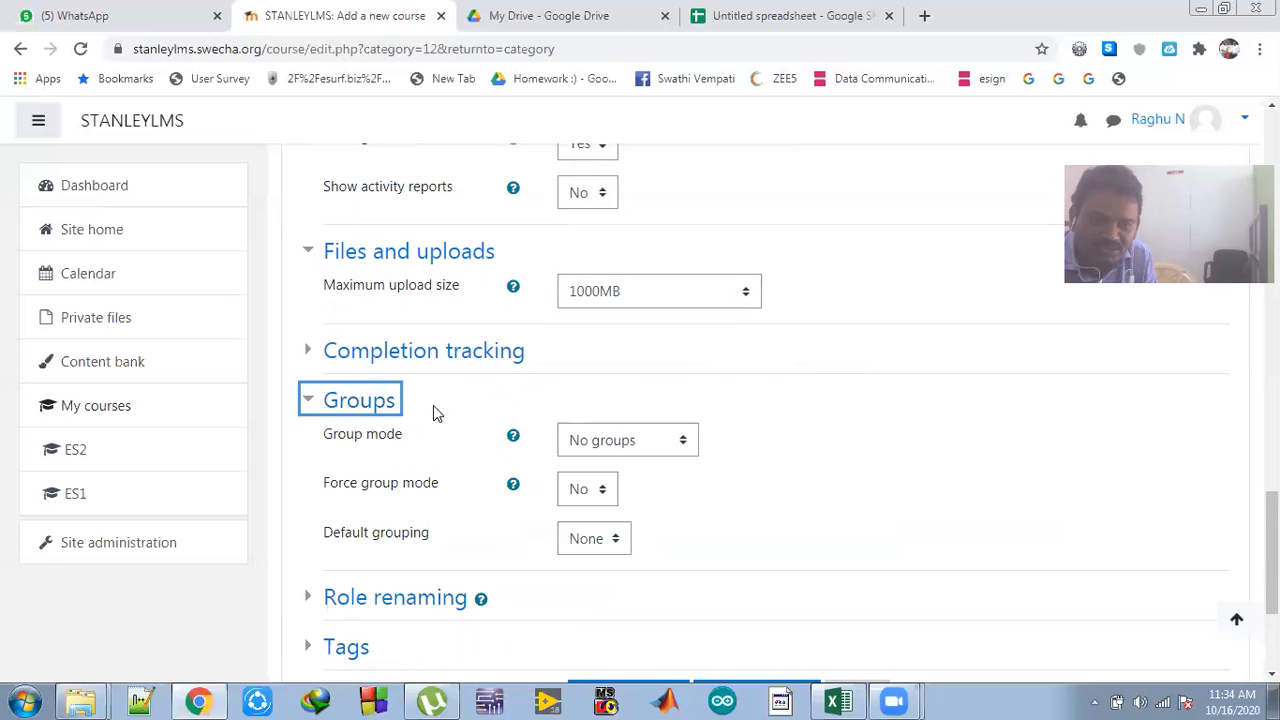
pyautogui.click(348, 403)
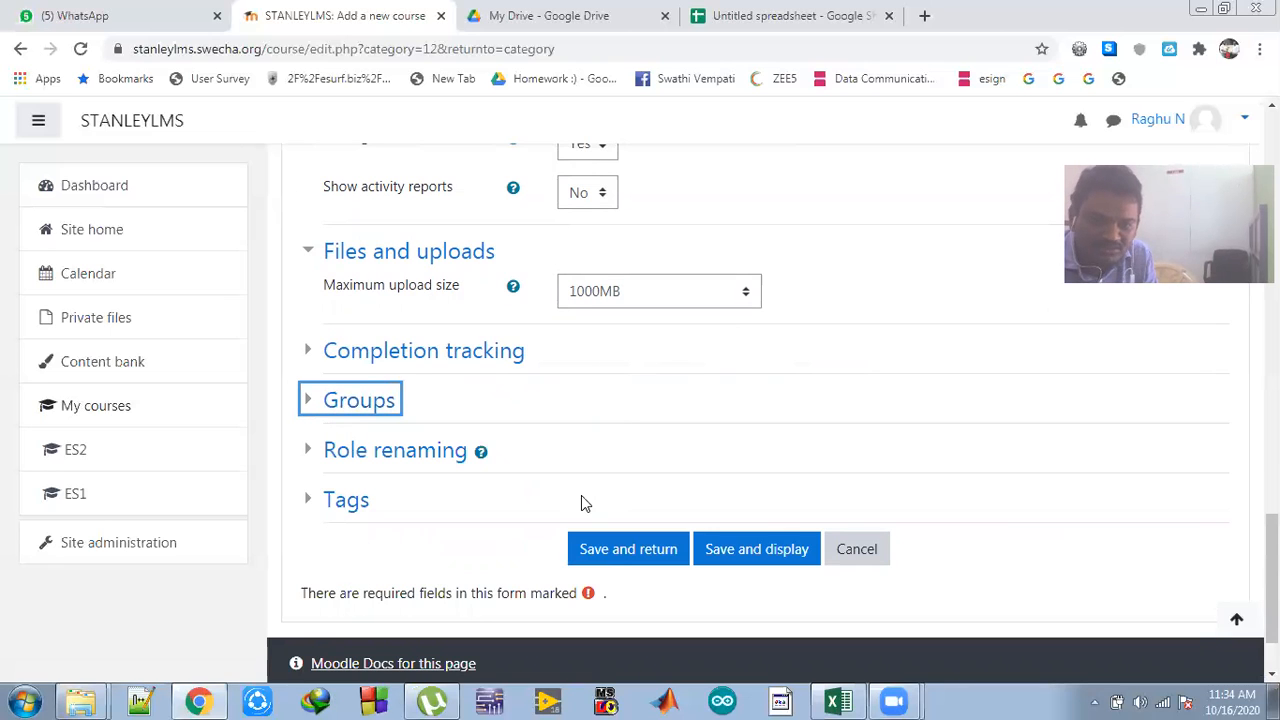
# - Save the course and view it listed in the V SEM category
pyautogui.click(634, 553)
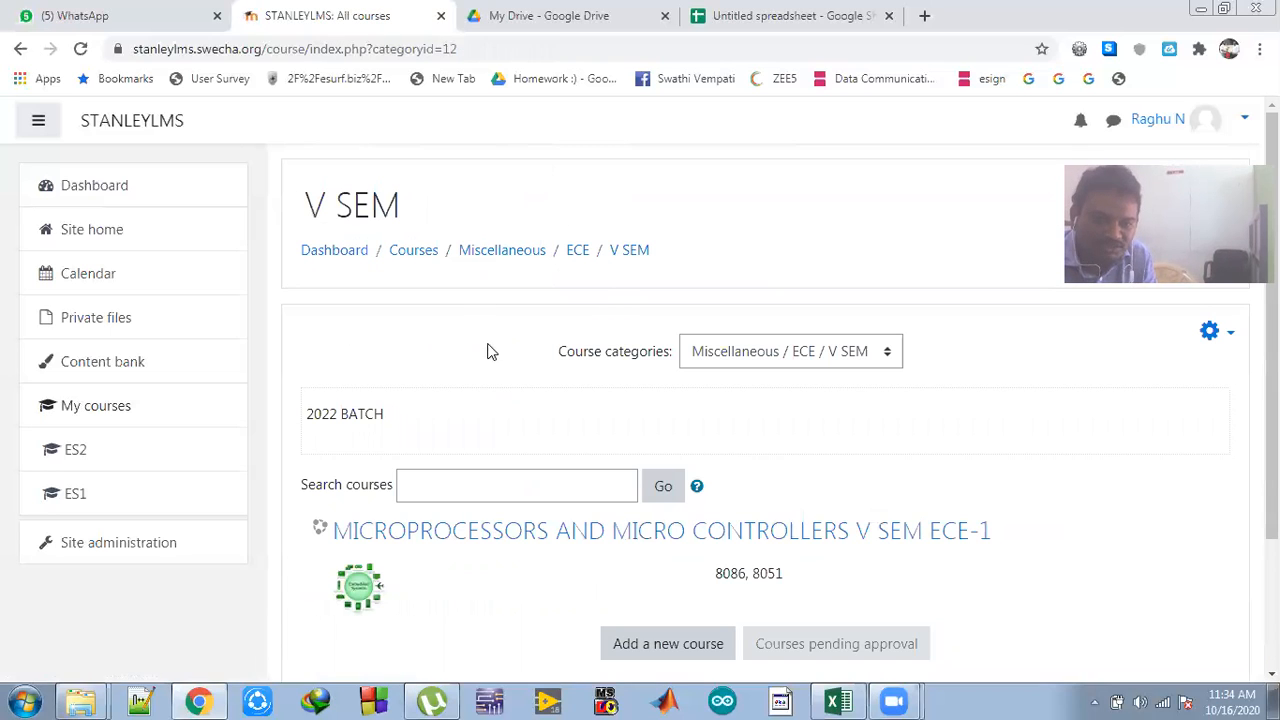
pyautogui.scroll(-3, 487, 351)
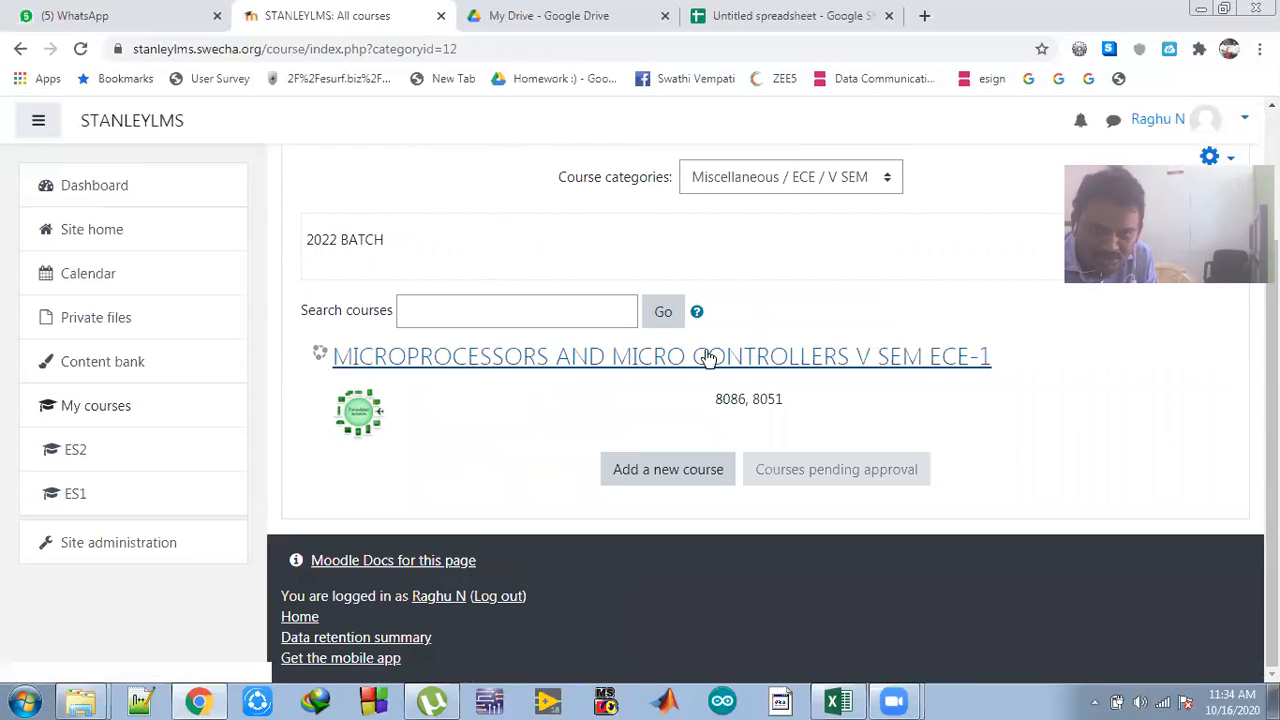